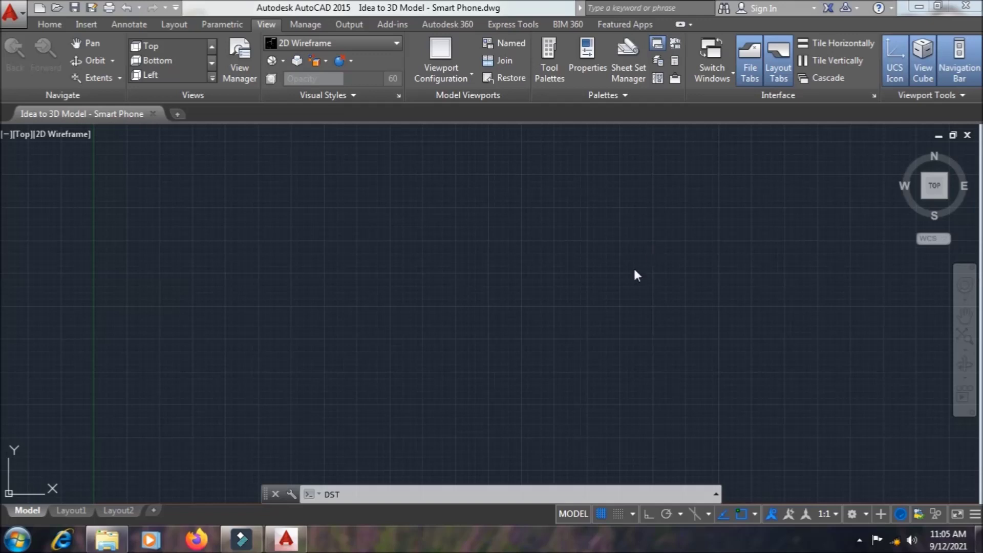
Clear the pending command text and open the Standard dimension style for modification.
left_click(469, 493)
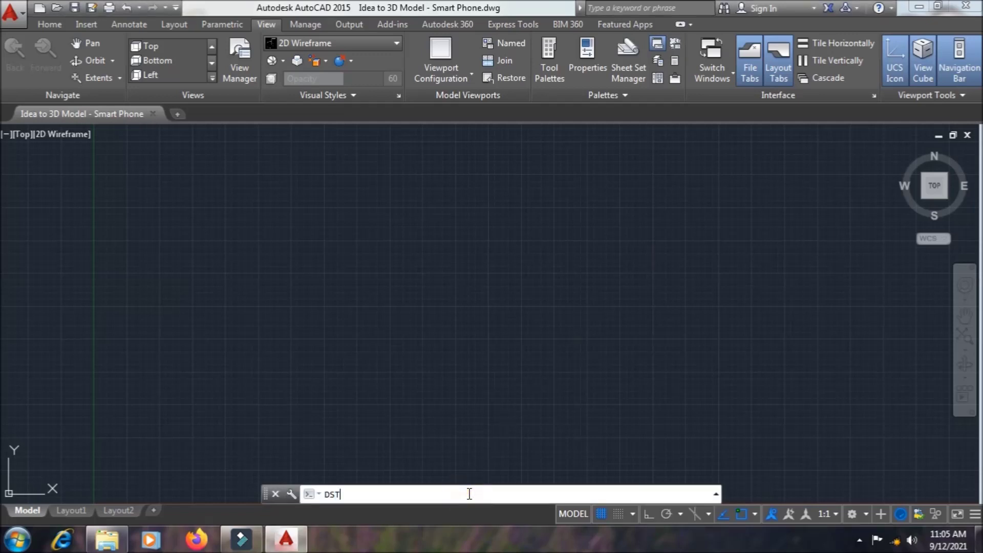
key("BackSpace")
key("BackSpace")
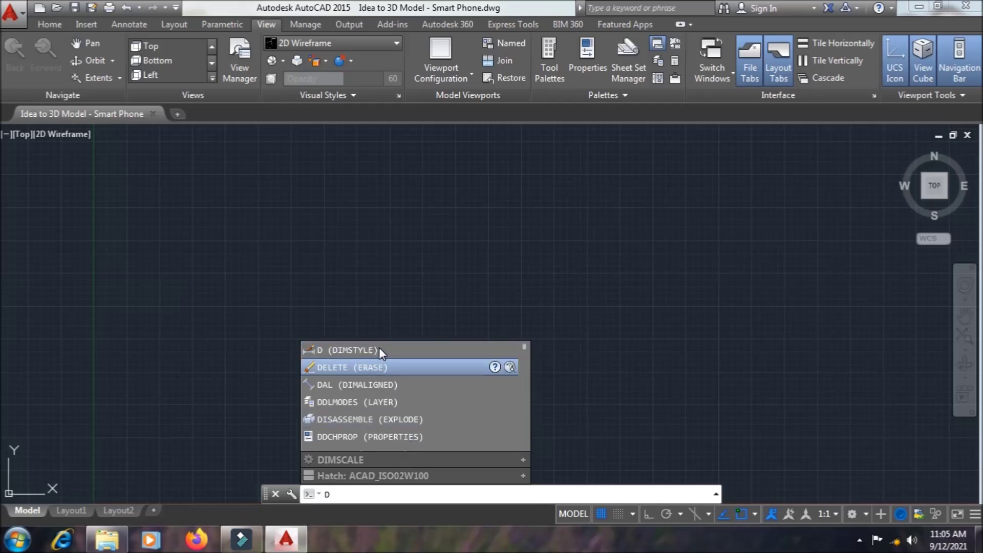
left_click(383, 348)
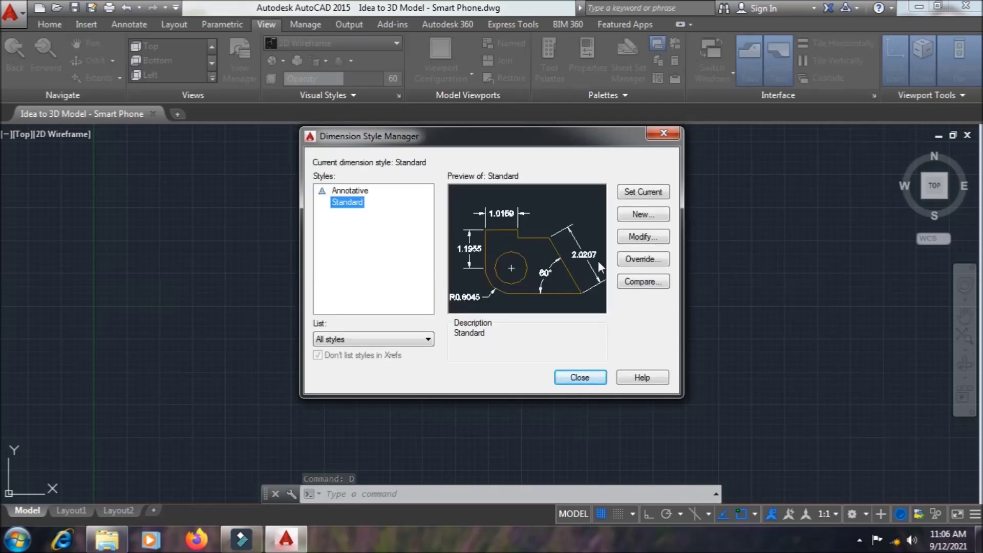
left_click(638, 243)
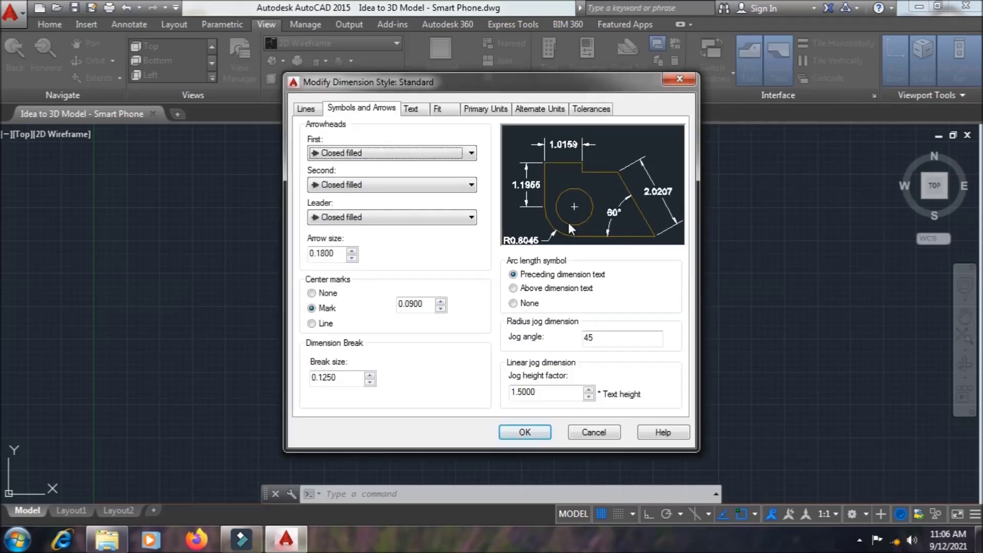
Set Standard's primary units to Architectural with 0'-0 1/4" precision.
left_click(504, 115)
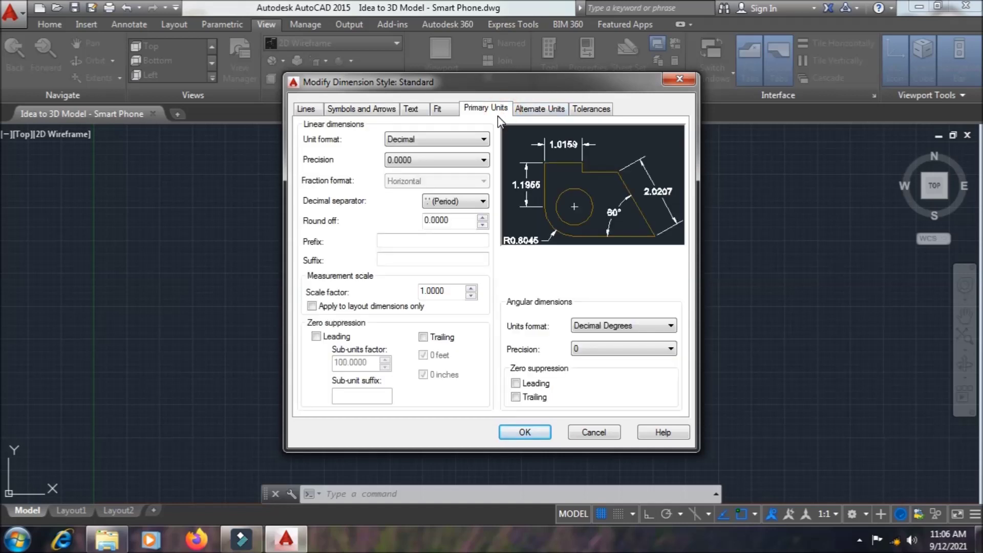
left_click(480, 140)
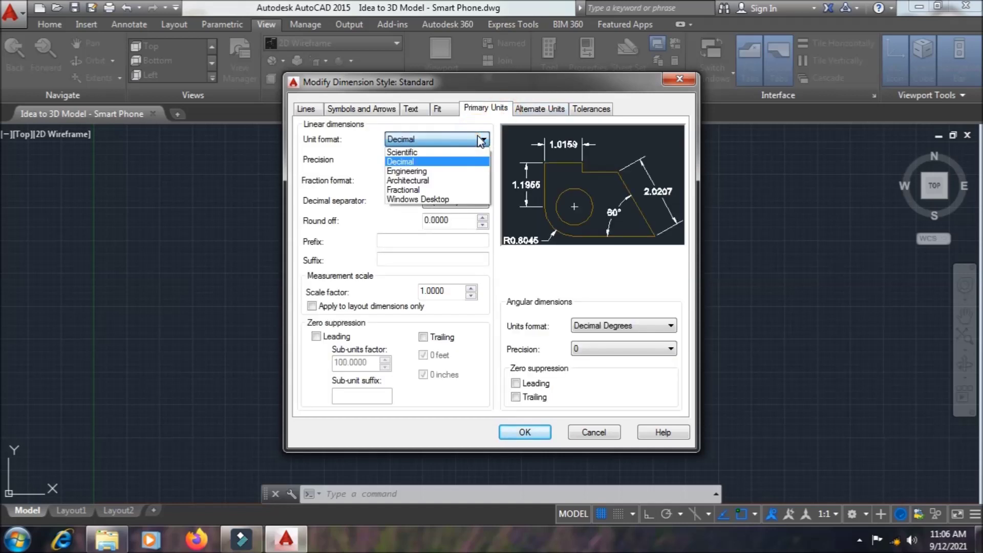
left_click(454, 179)
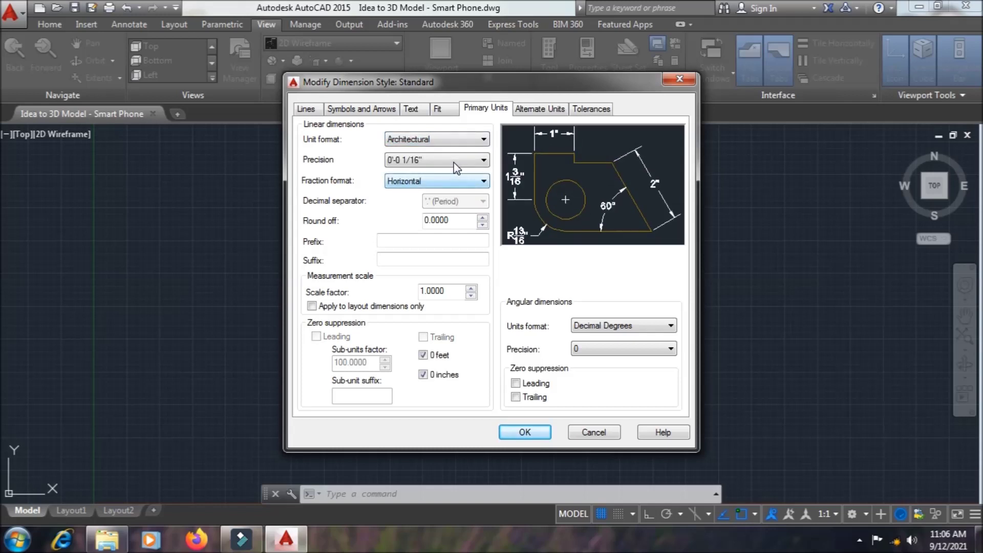
left_click(454, 162)
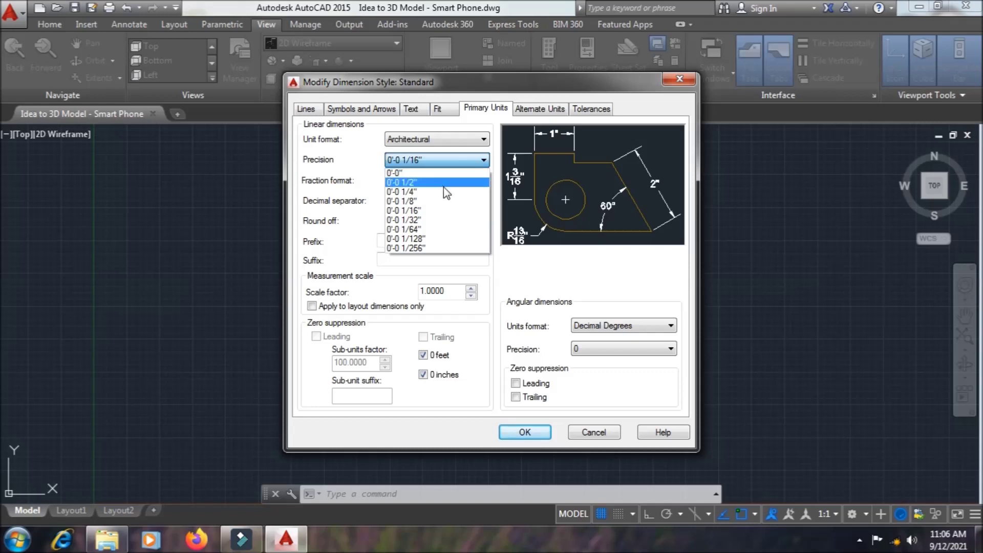
left_click(444, 192)
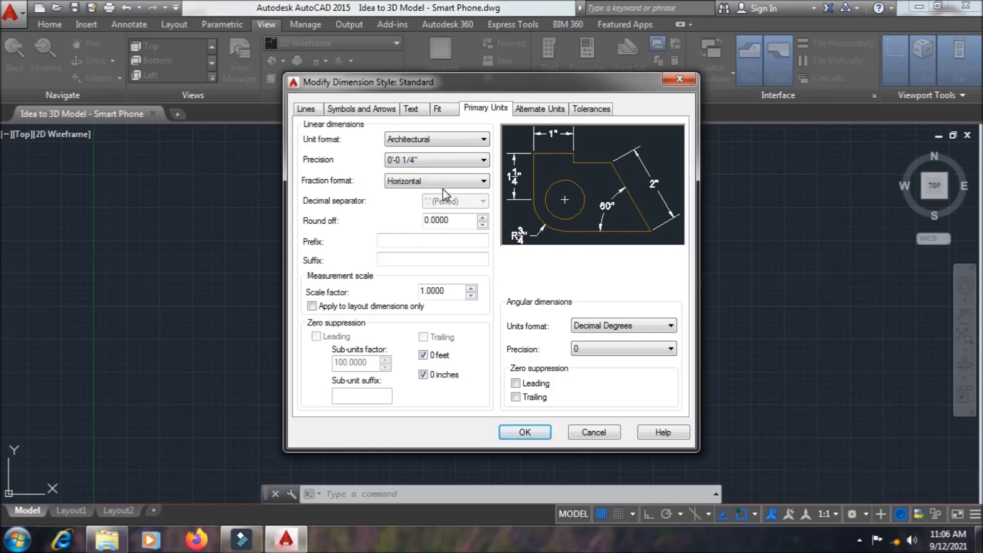
left_click(423, 113)
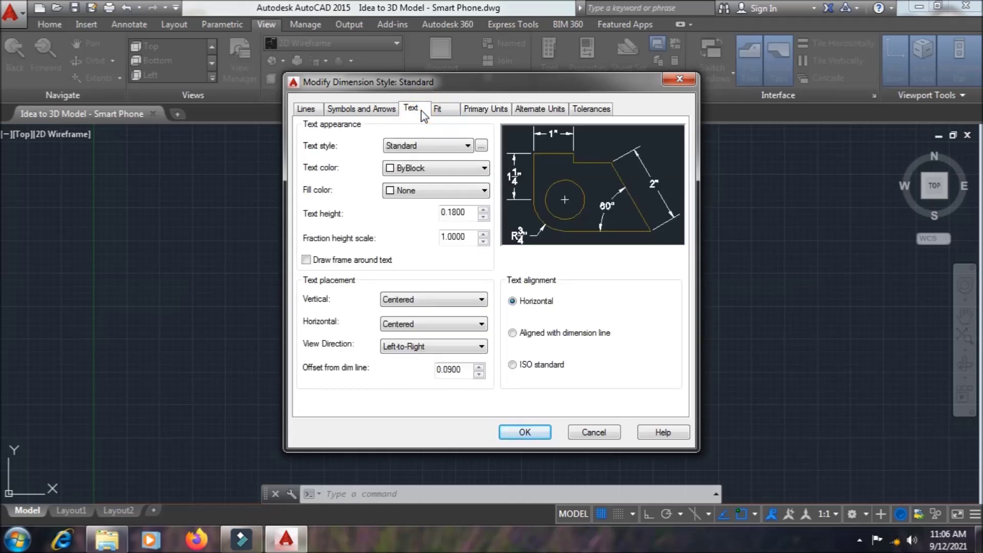
Give Standard dimension text a height of 10, set Standard current, and close the manager.
left_click(469, 212)
key("BackSpace")
key("BackSpace")
key("BackSpace")
key("BackSpace")
key("BackSpace")
key("BackSpace")
type("10")
key("BackSpace")
left_click(530, 431)
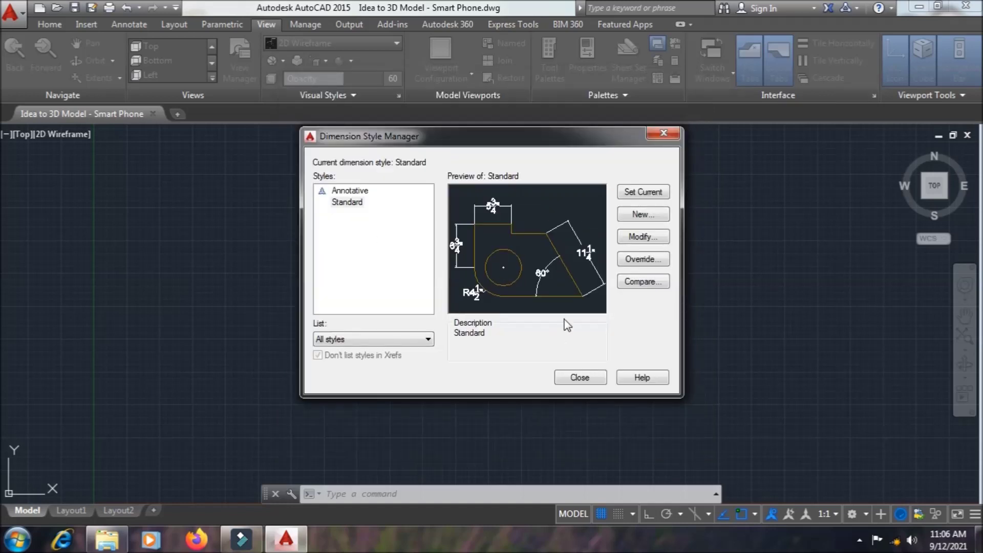
left_click(658, 194)
left_click(590, 379)
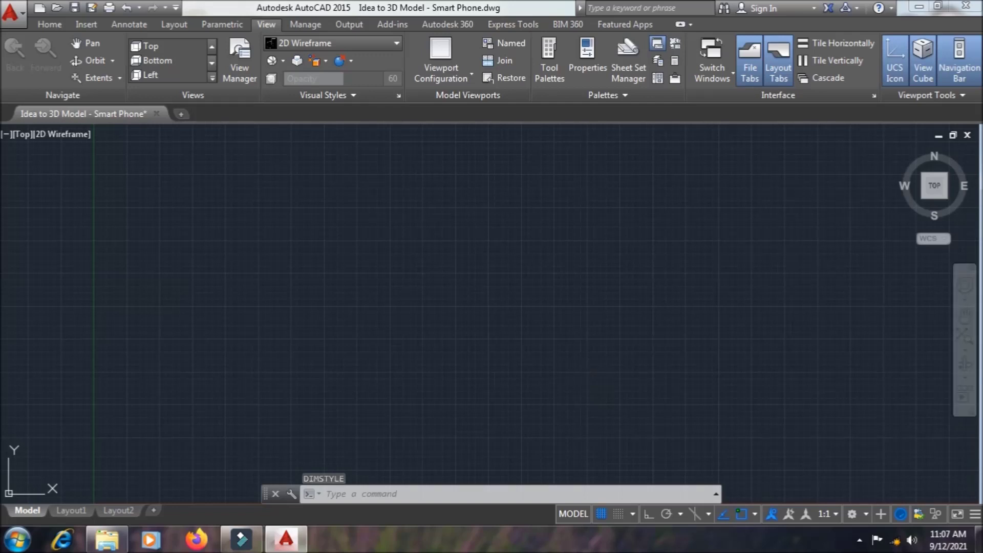
Save the drawing and start a rectangle with its first corner left of centre.
key("ctrl+s")
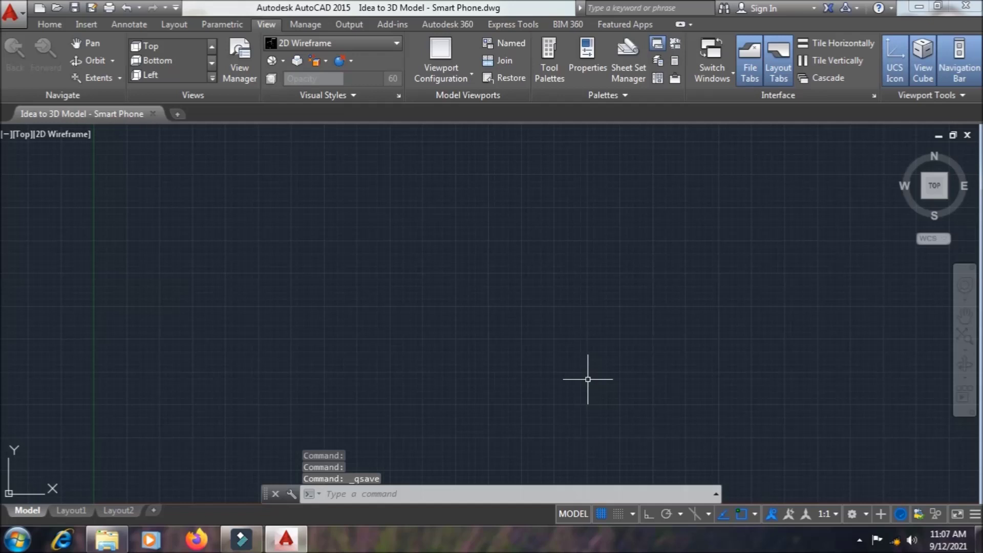
type("rec")
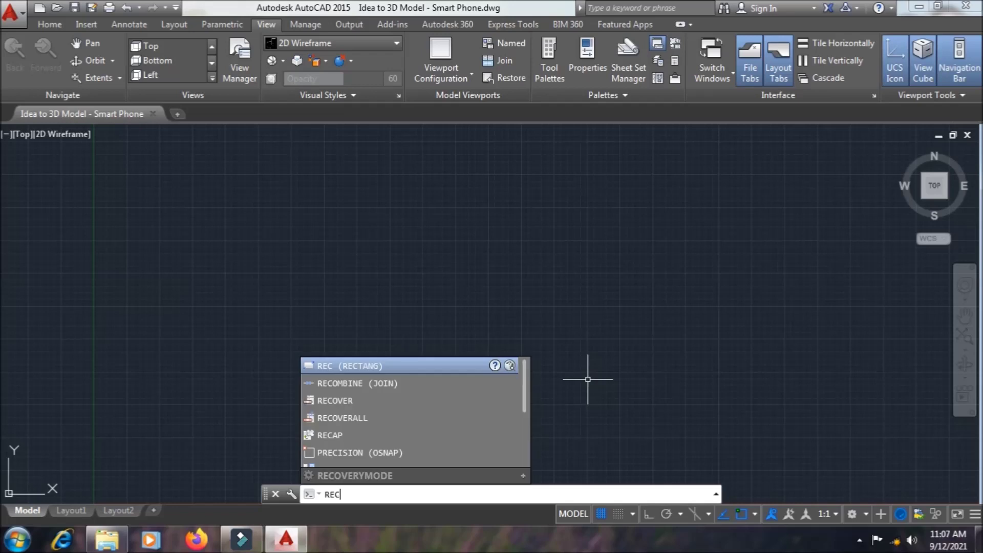
key("ctrl+s")
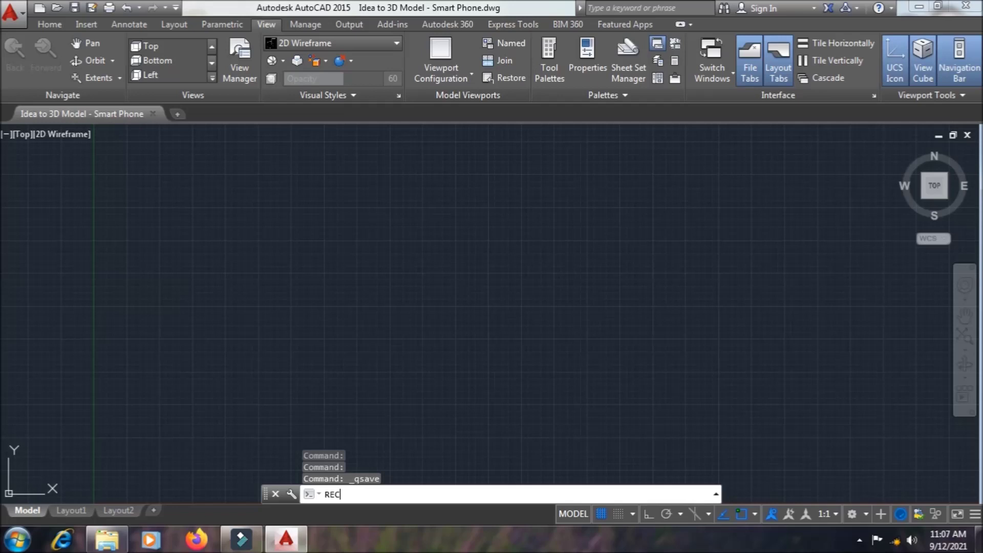
key("Return")
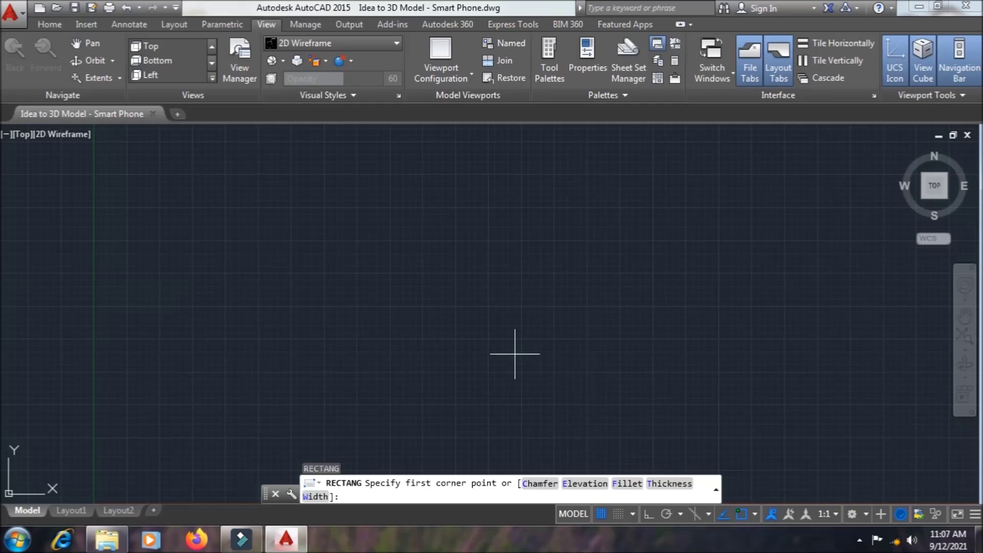
left_click(375, 257)
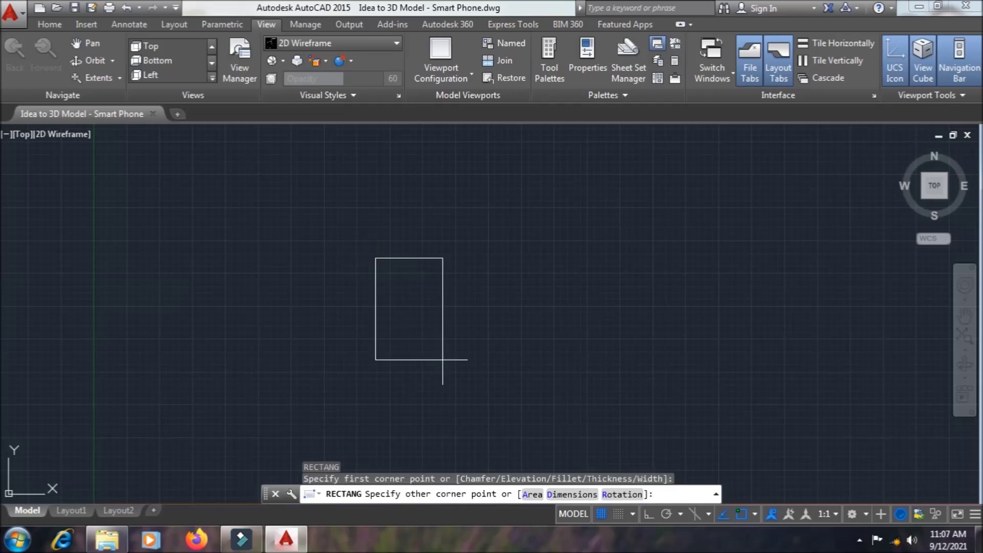
Size the rectangle 5.75 long by 3.25 wide using Dimensions and place it.
type("d")
key("Return")
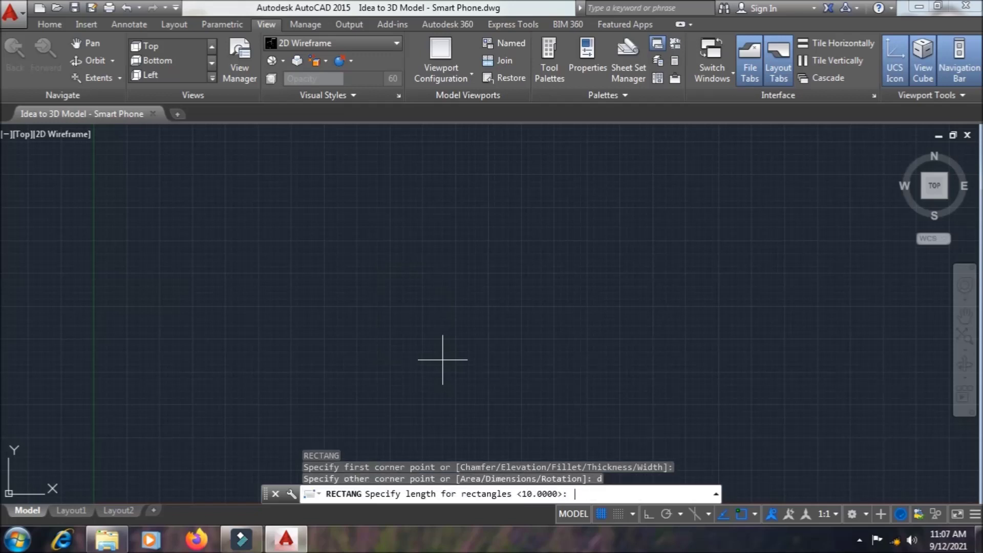
type("5.75\"")
key("Return")
type("5")
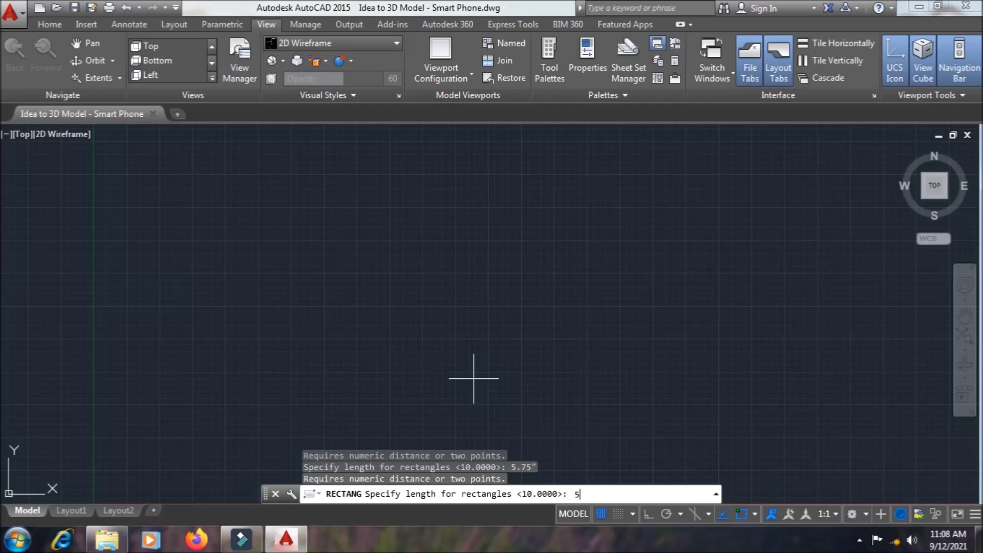
type(".75")
key("Return")
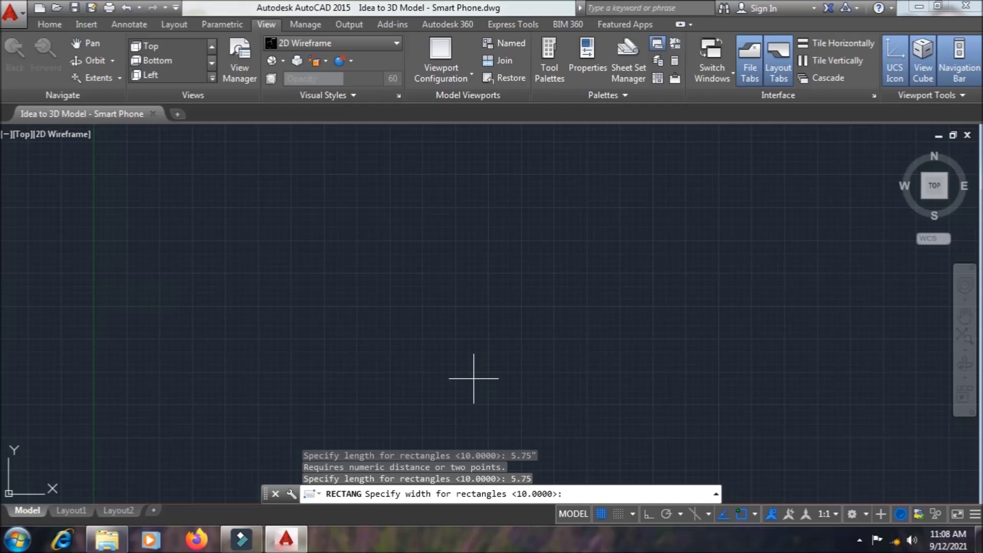
type("3.25")
key("Return")
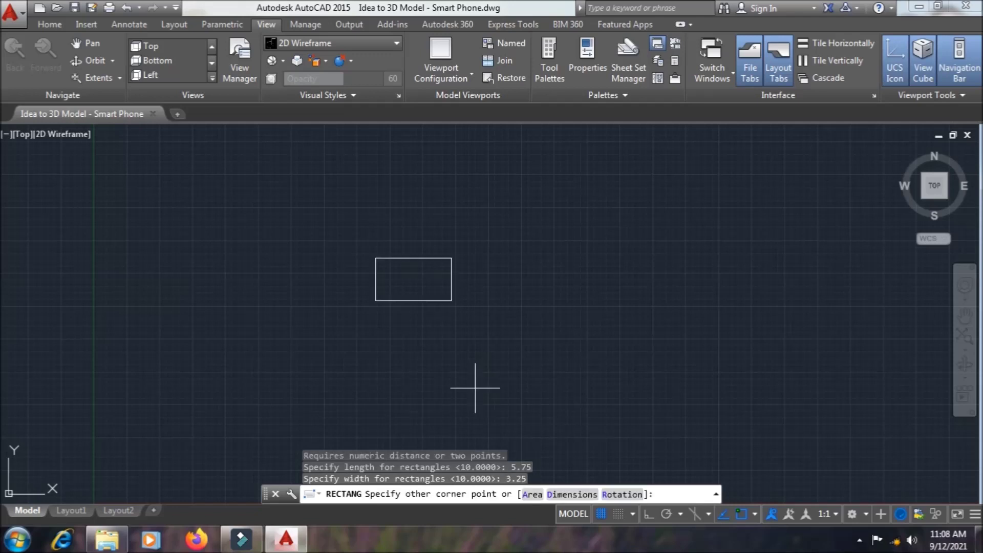
left_click(475, 388)
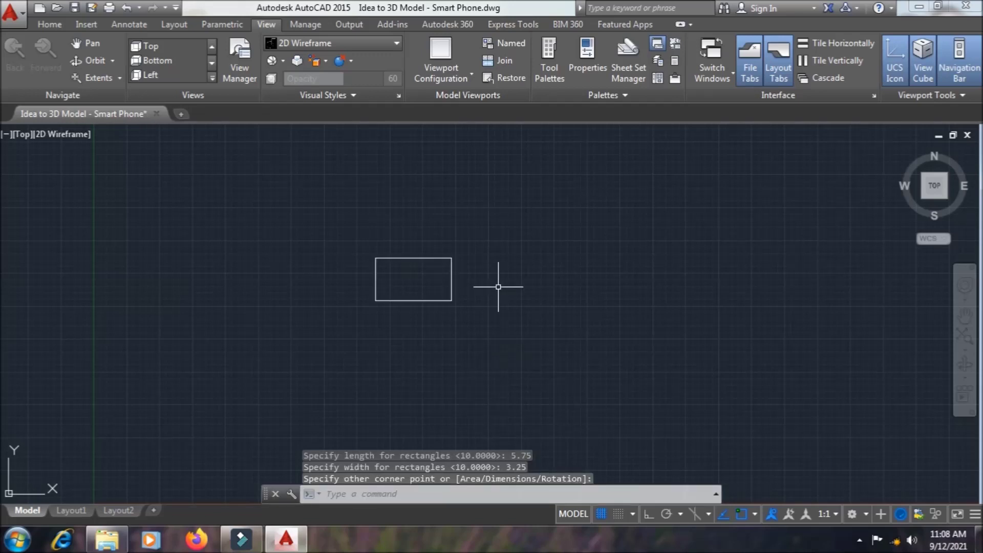
type("r")
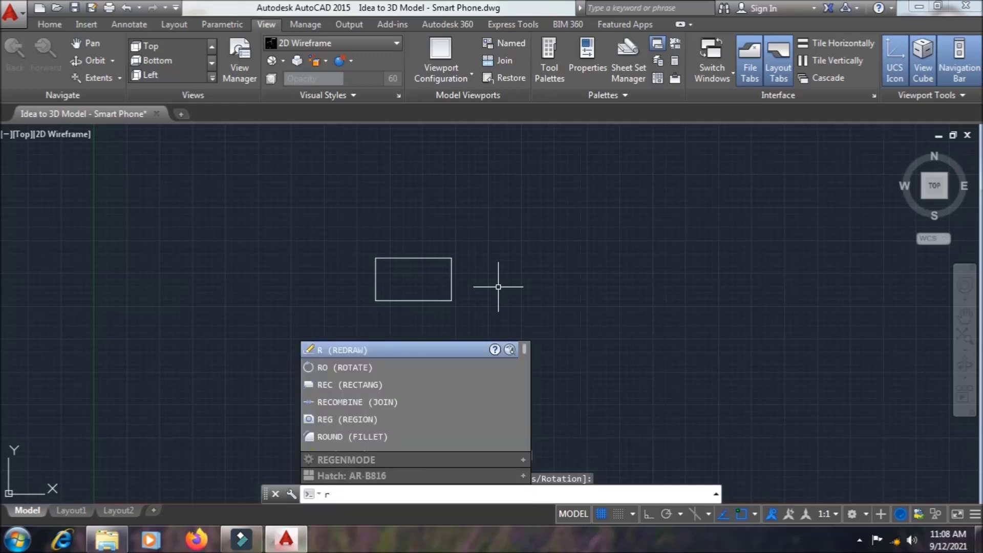
type("o")
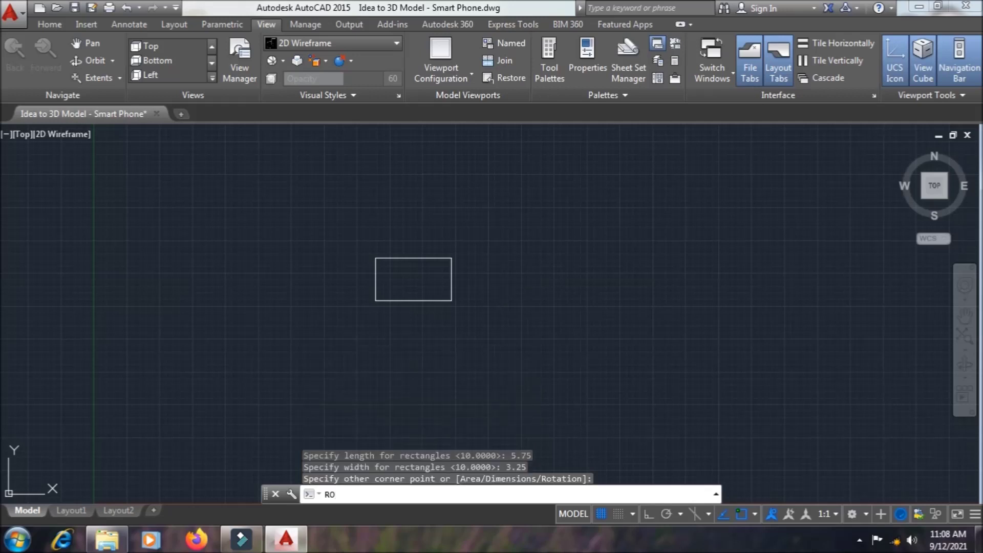
key("Return")
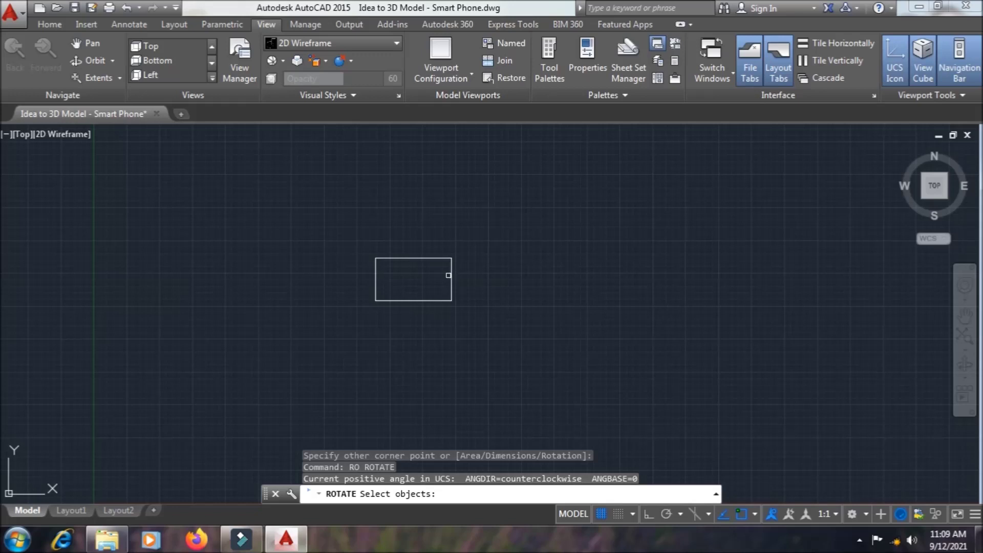
left_click(450, 275)
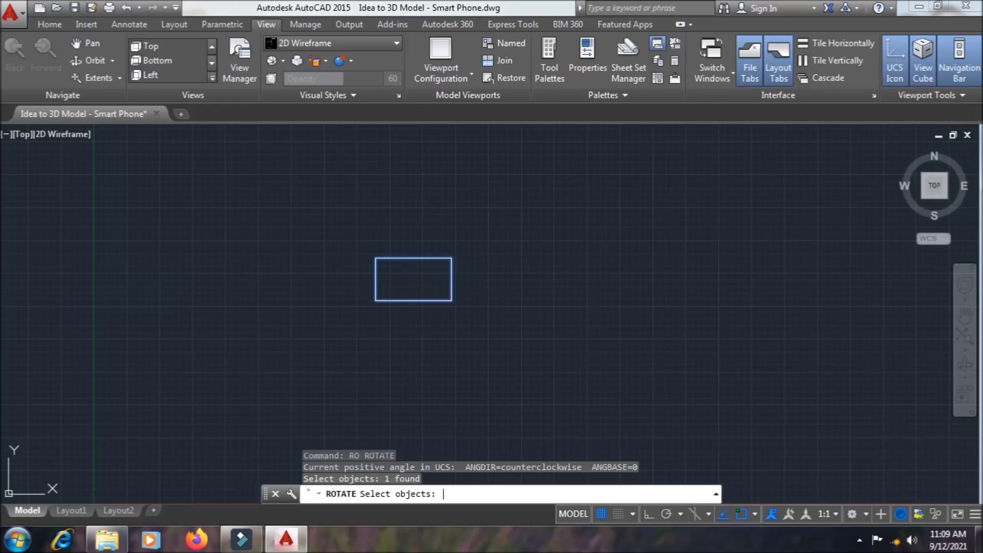
key("Return")
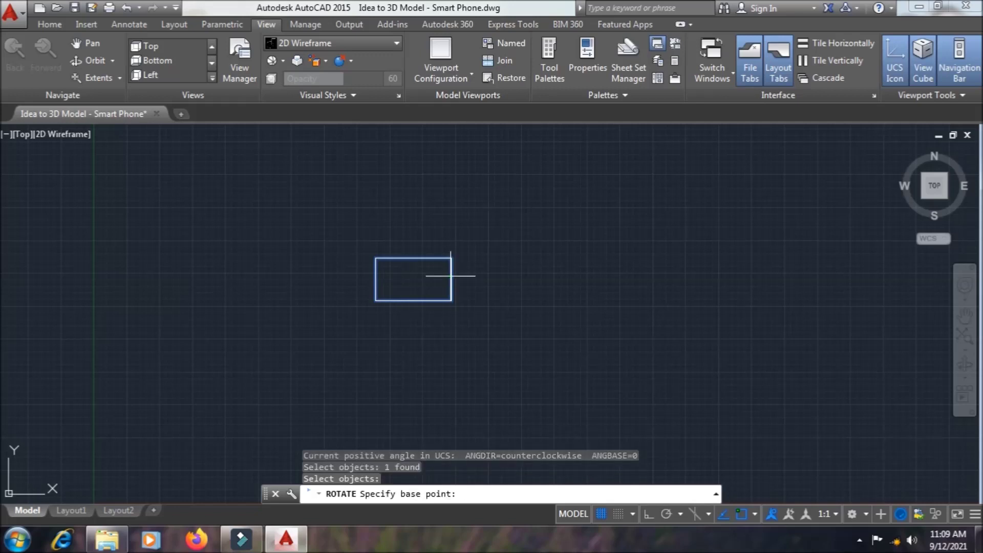
left_click(451, 280)
type("9")
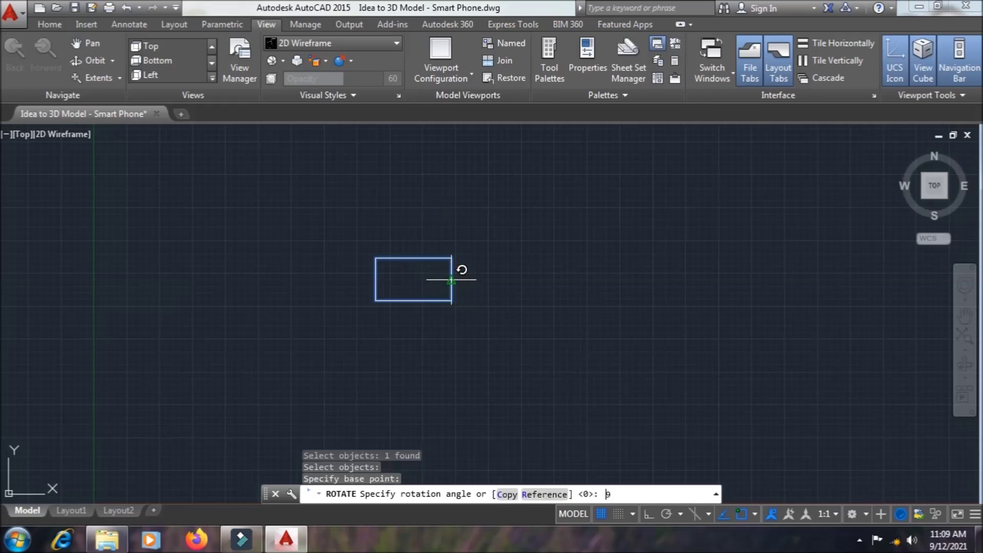
type("0")
key("Return")
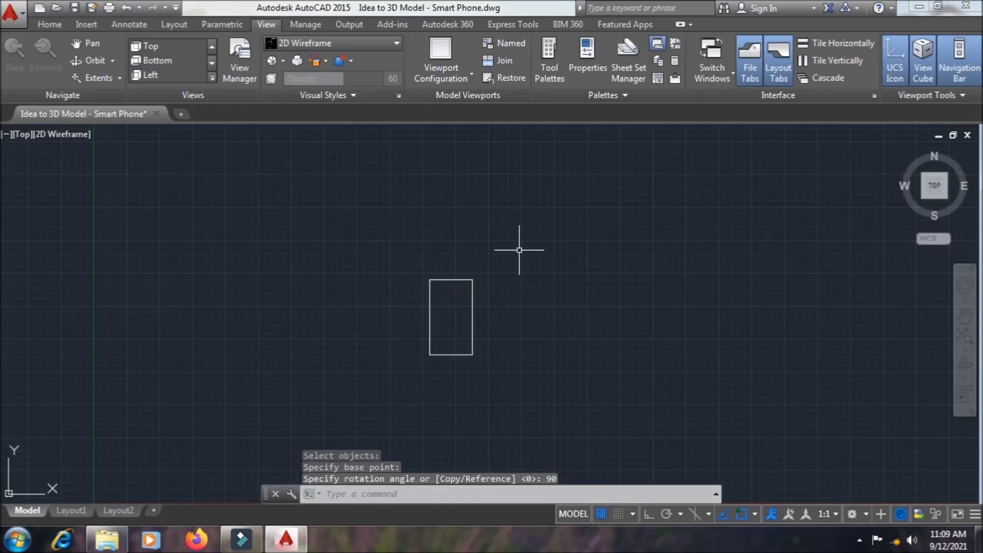
type("x")
key("Return")
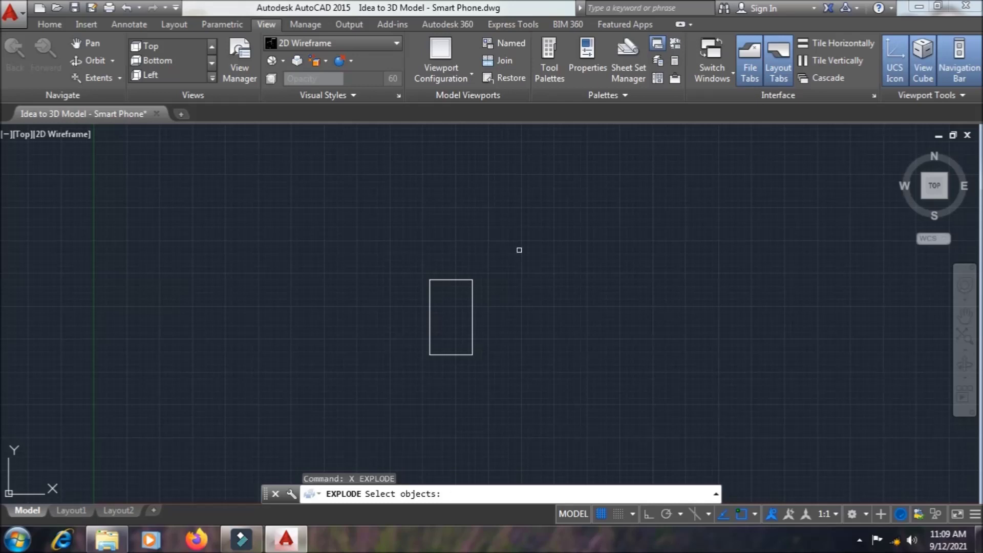
left_click(463, 354)
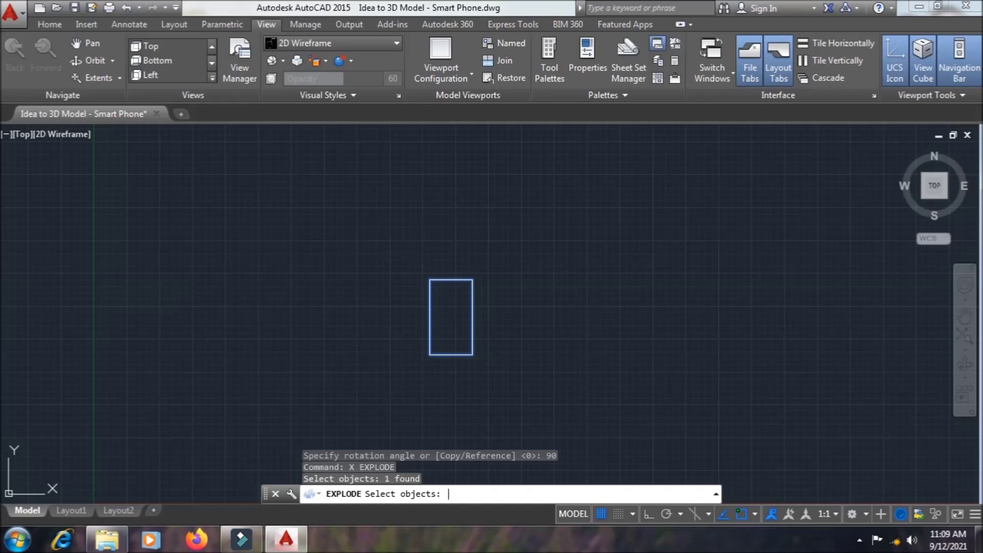
key("Return")
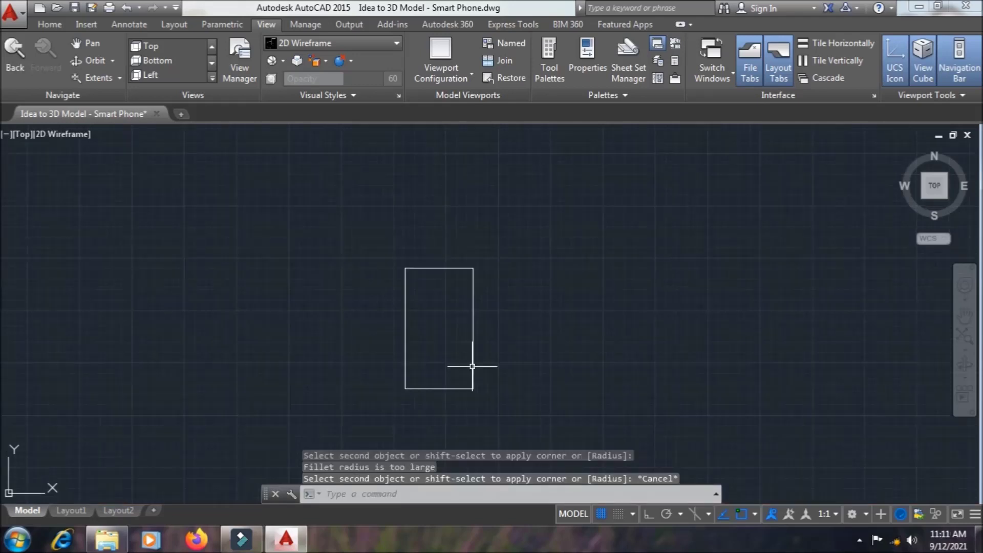
Start FILLET in Multiple mode with a radius of .25.
type("f")
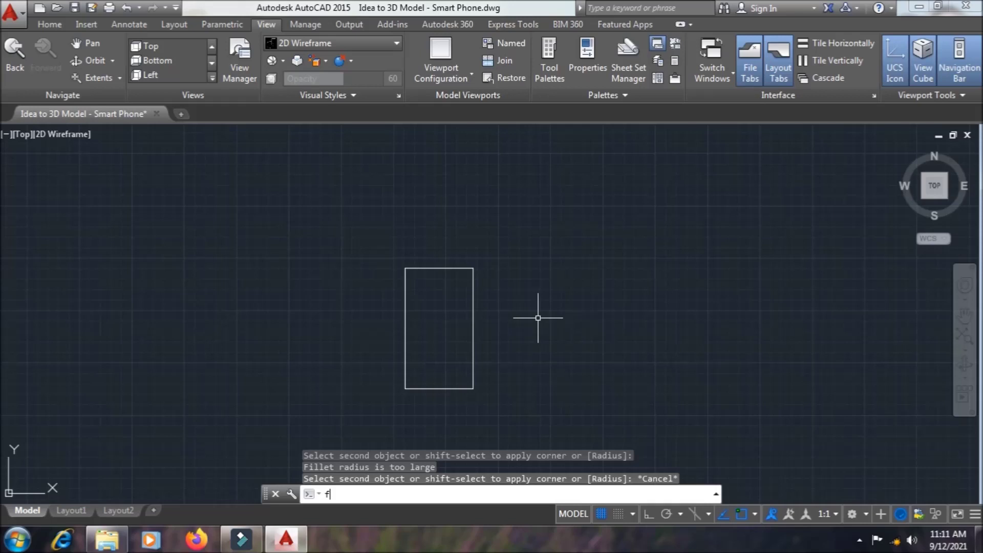
key("Return")
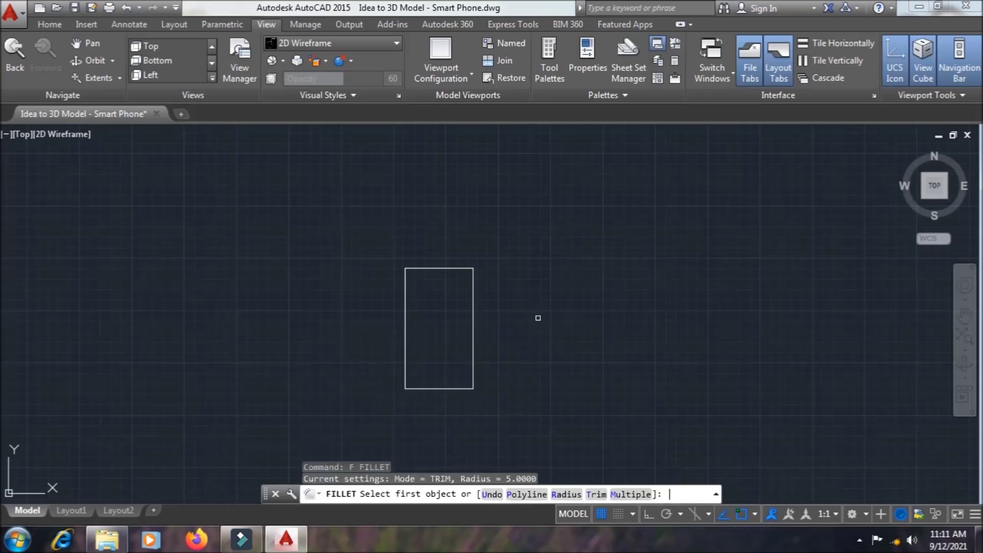
type("m")
key("space")
key("Return")
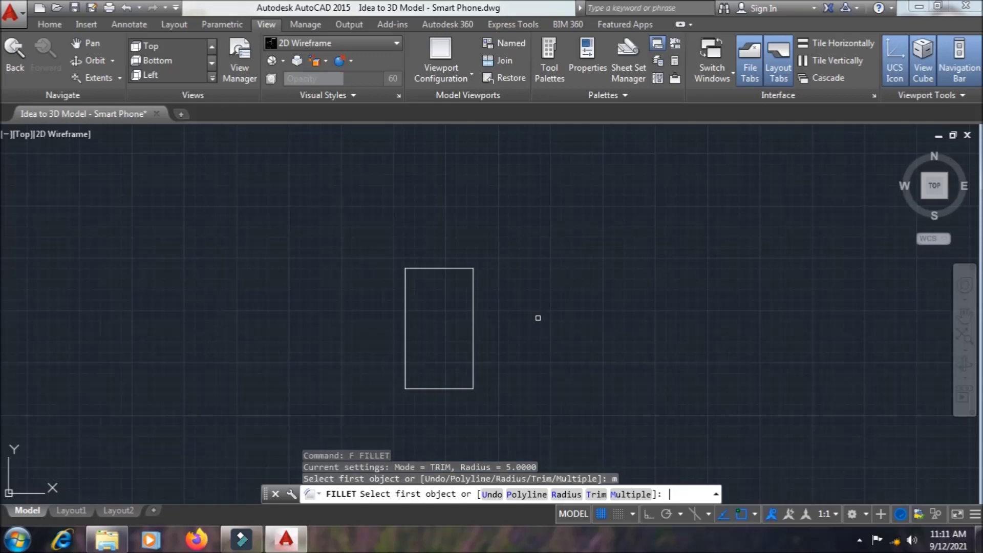
type("r")
key("Return")
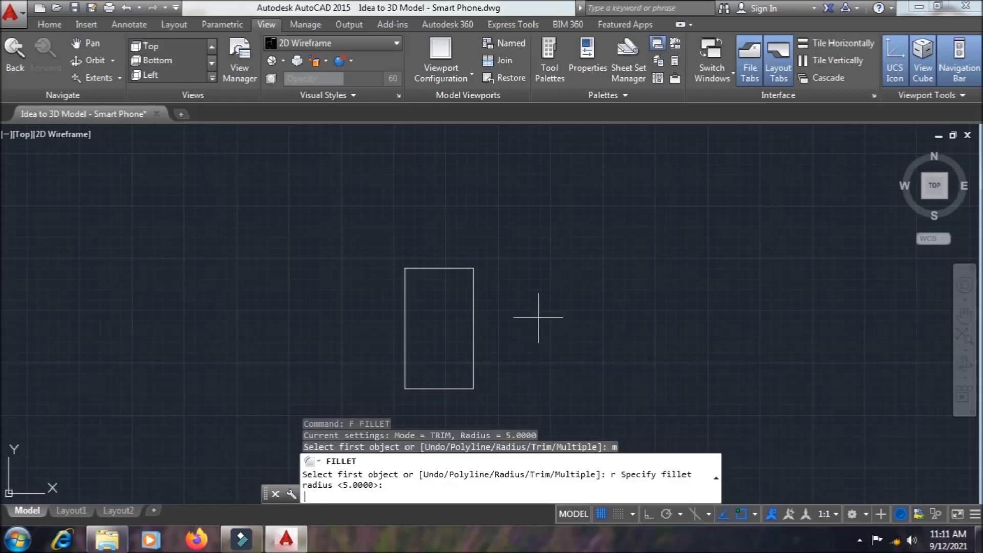
type(".25")
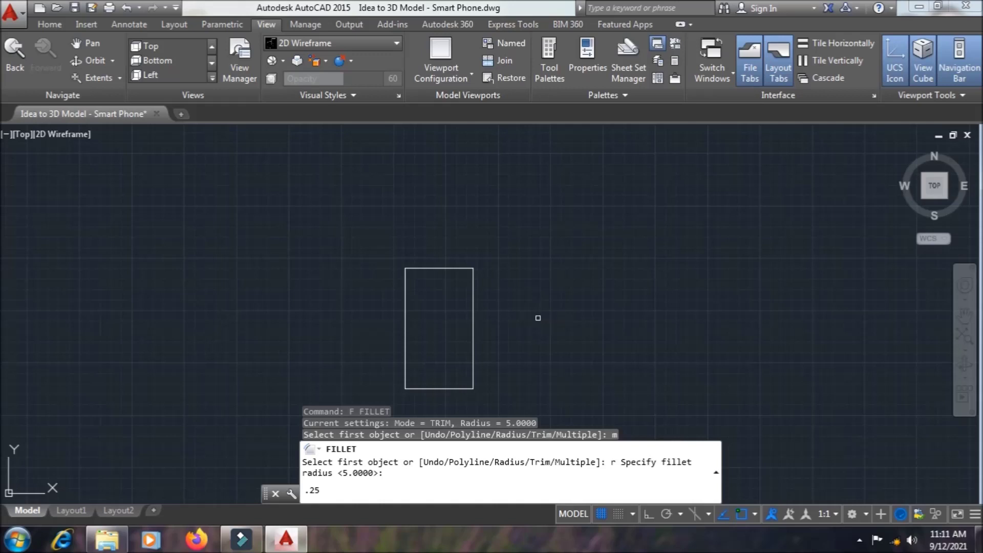
key("Return")
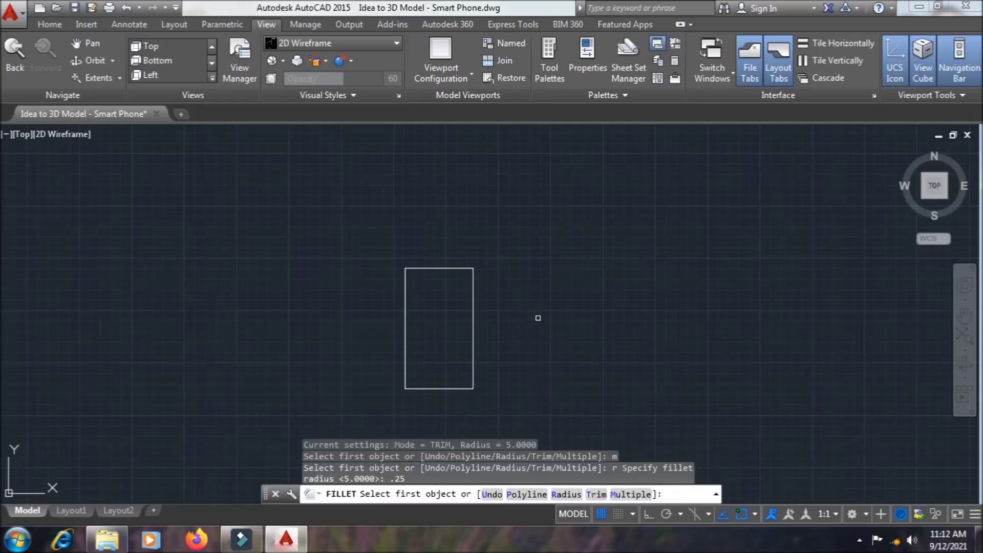
Round the top-right, top-left, bottom-left and bottom-right corners, then save the drawing.
left_click(473, 277)
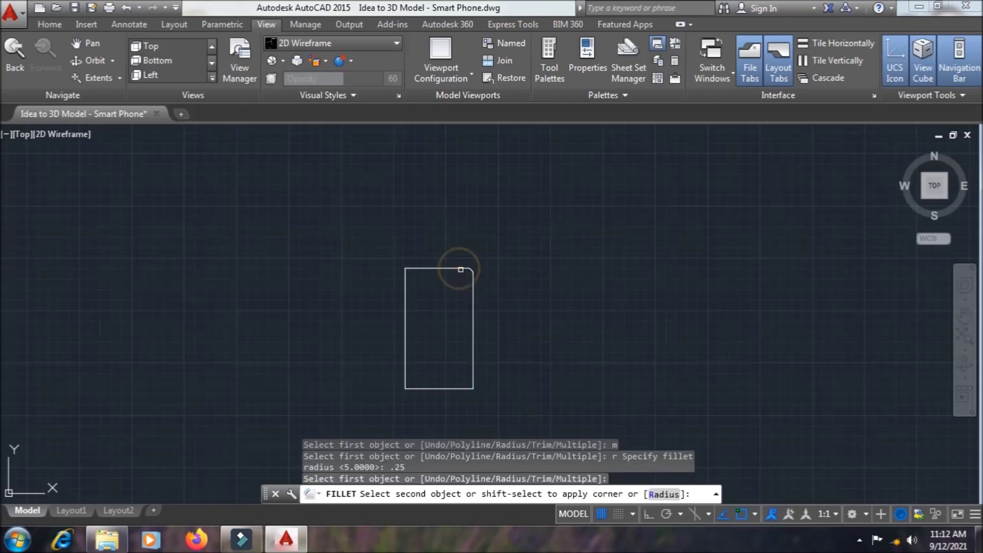
left_click(445, 268)
left_click(431, 268)
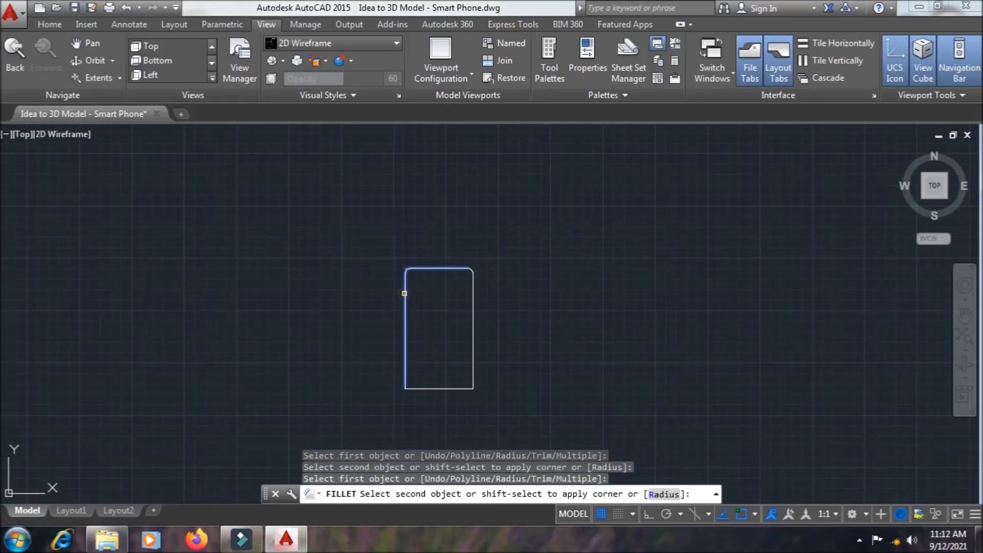
left_click(405, 293)
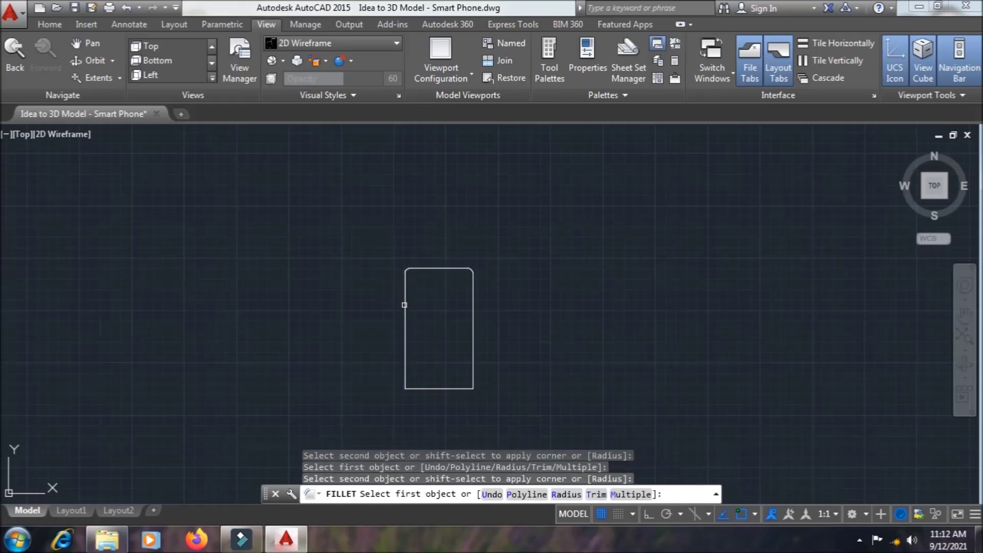
left_click(406, 341)
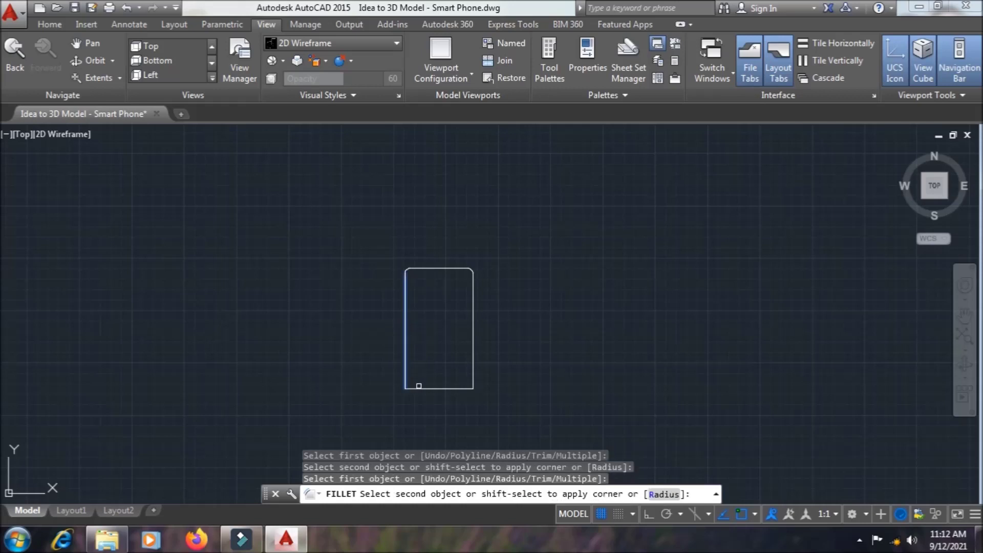
left_click(420, 388)
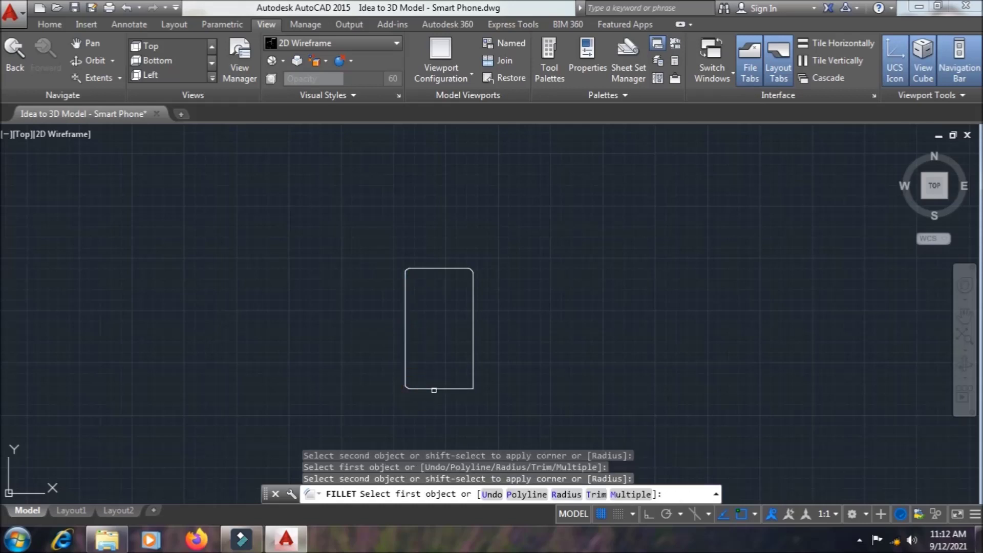
left_click(461, 389)
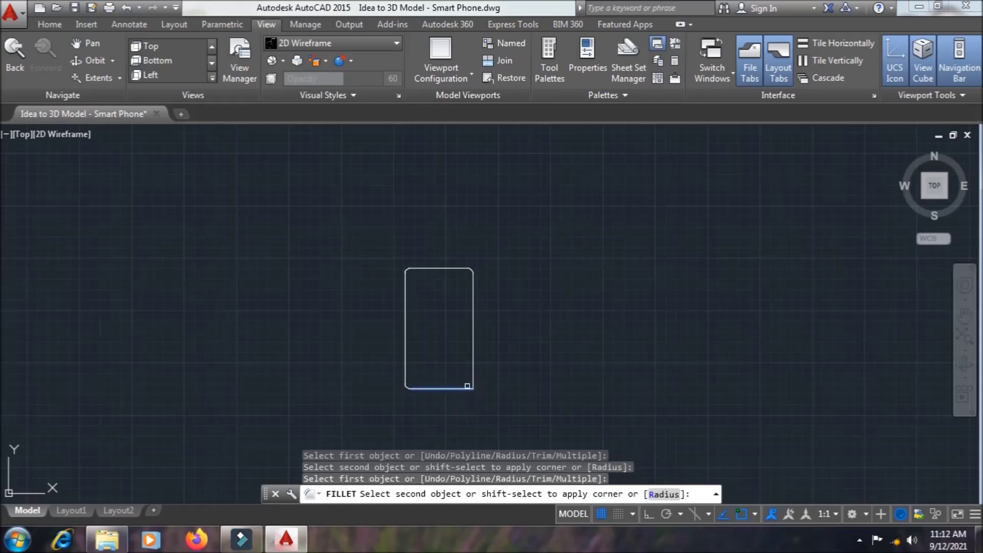
left_click(471, 379)
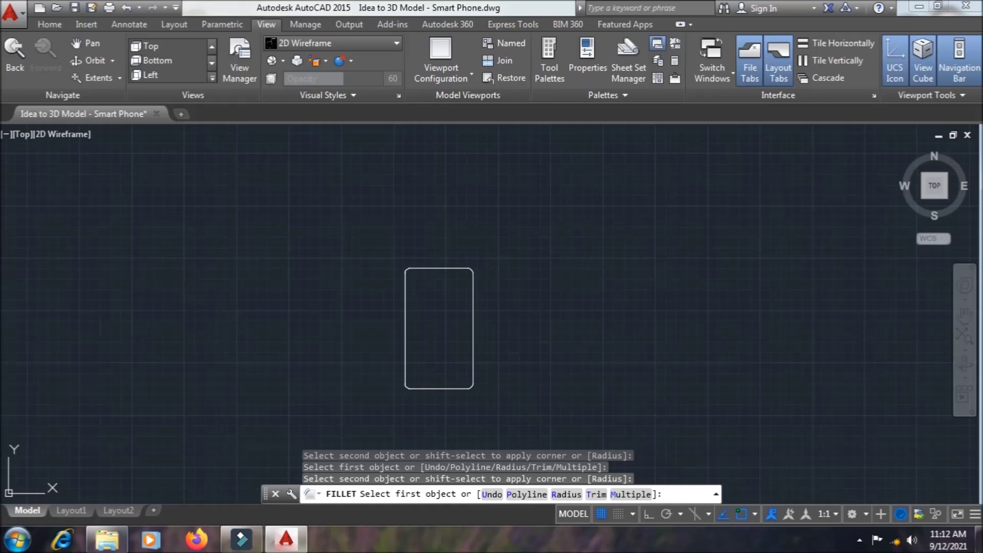
key("Escape")
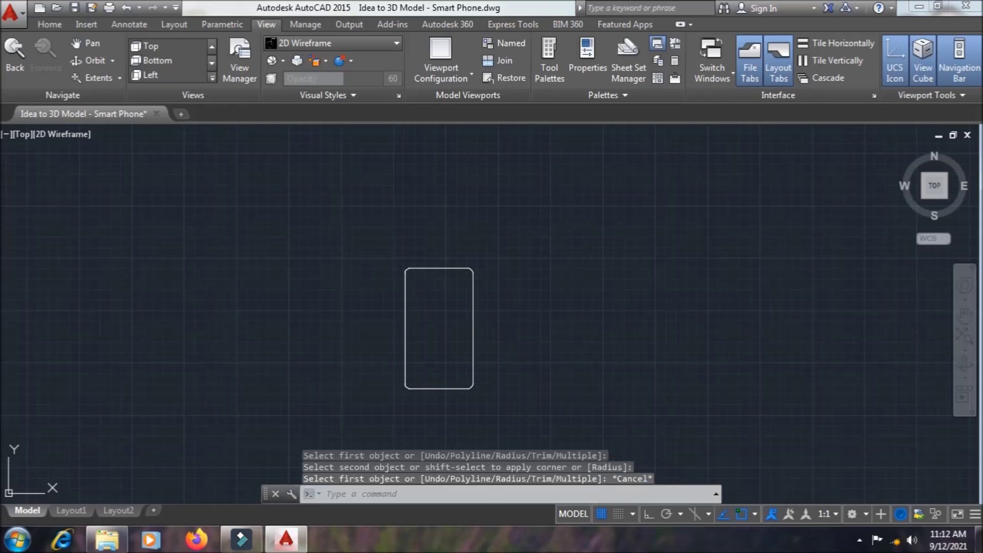
key("ctrl+s")
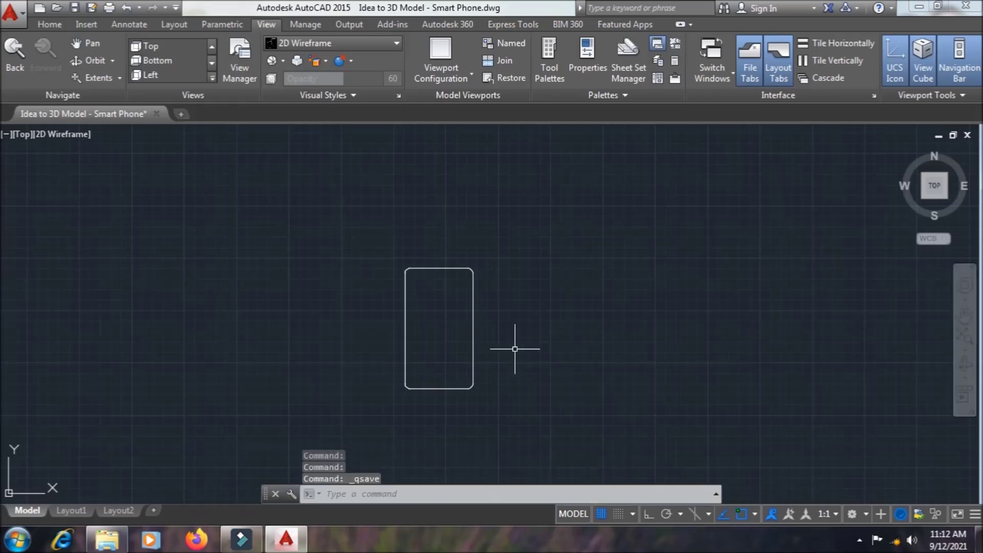
Draw a horizontal line across the outline near its bottom, with Ortho on.
scroll(510, 353, "up", 2)
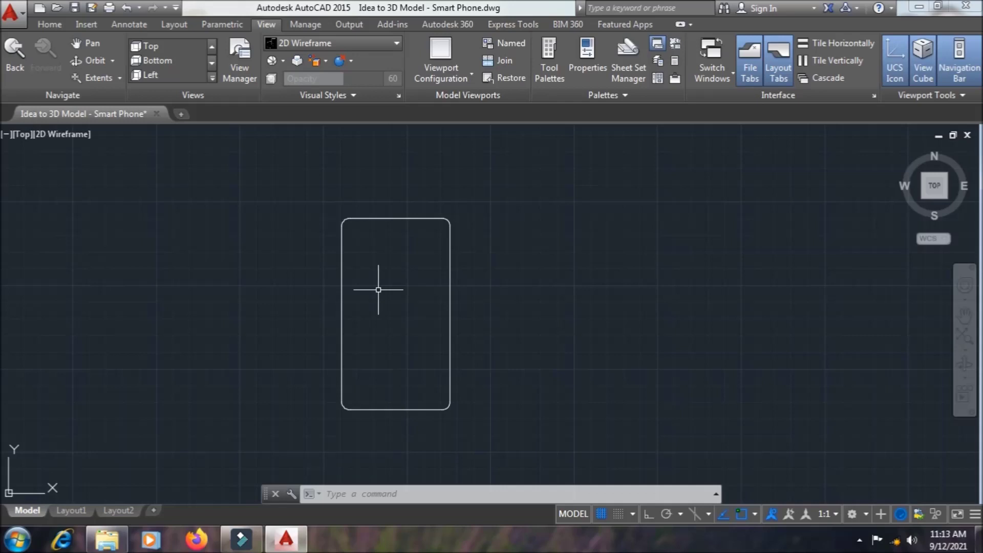
type("l")
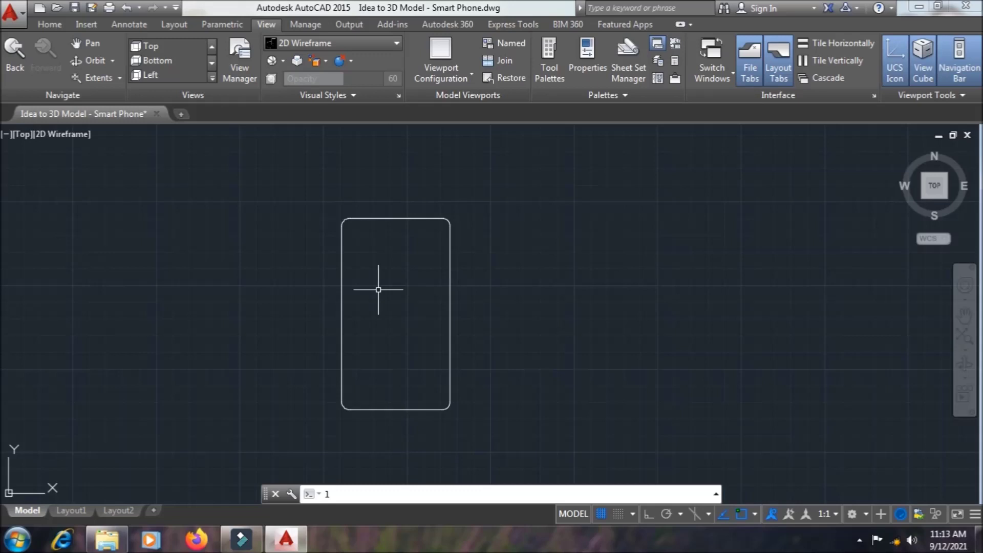
key("space")
key("Return")
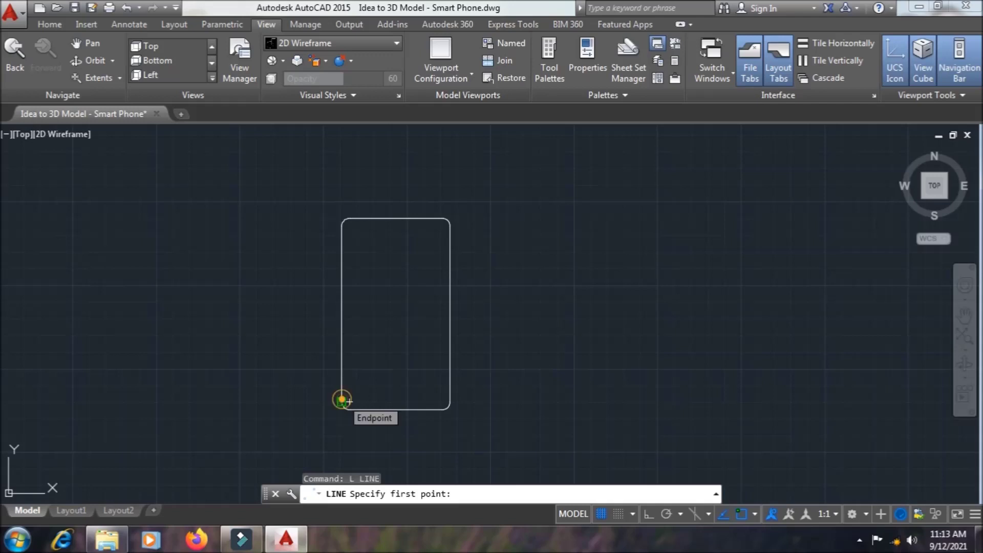
left_click(341, 401)
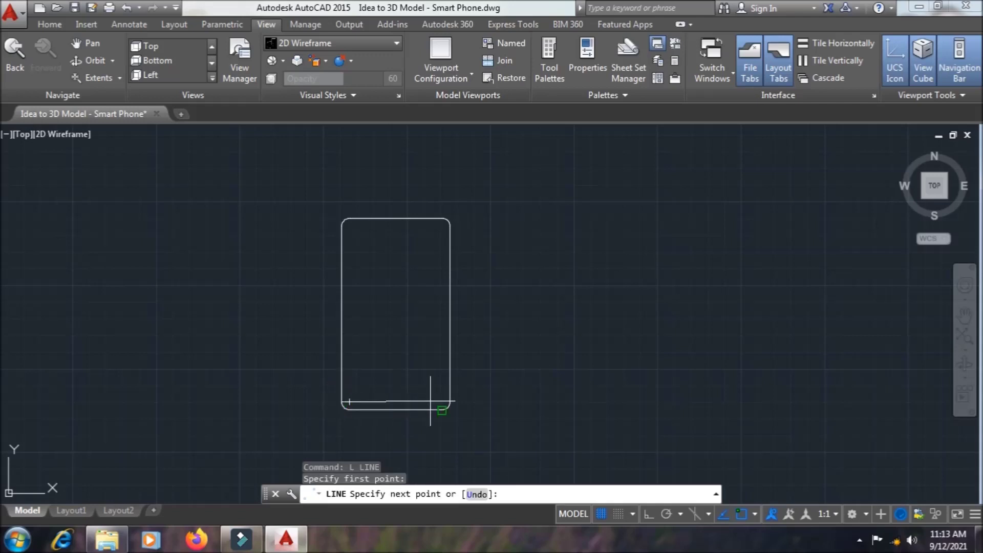
key("F8")
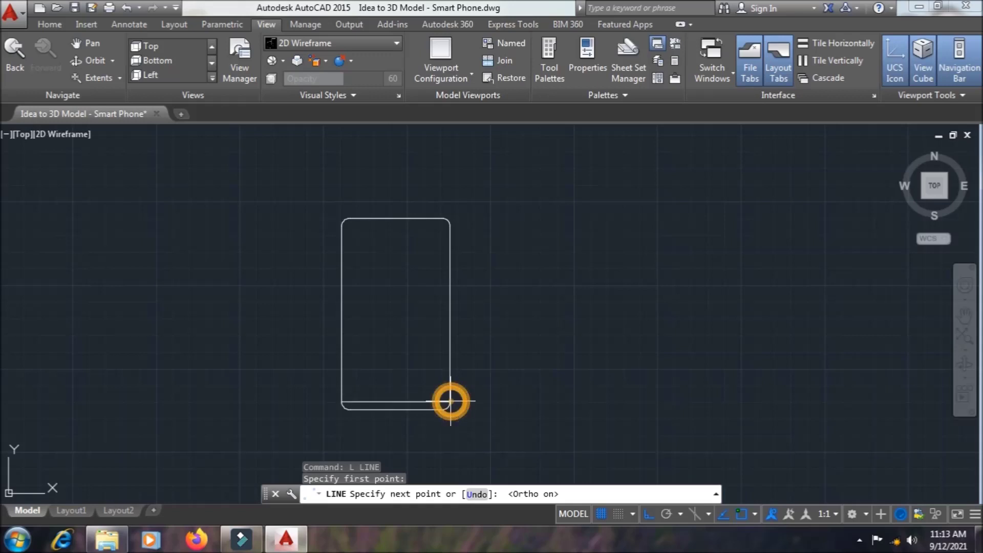
left_click(449, 402)
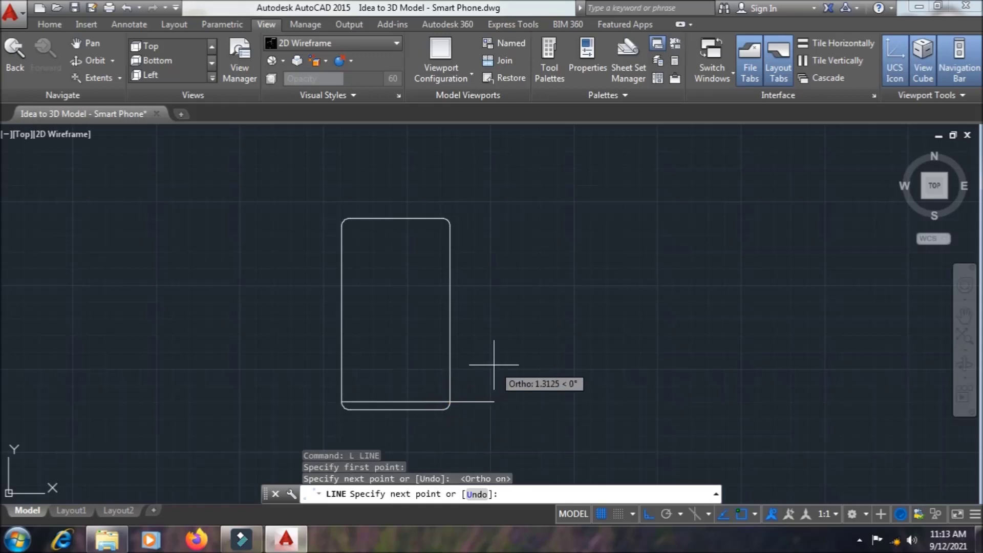
key("Return")
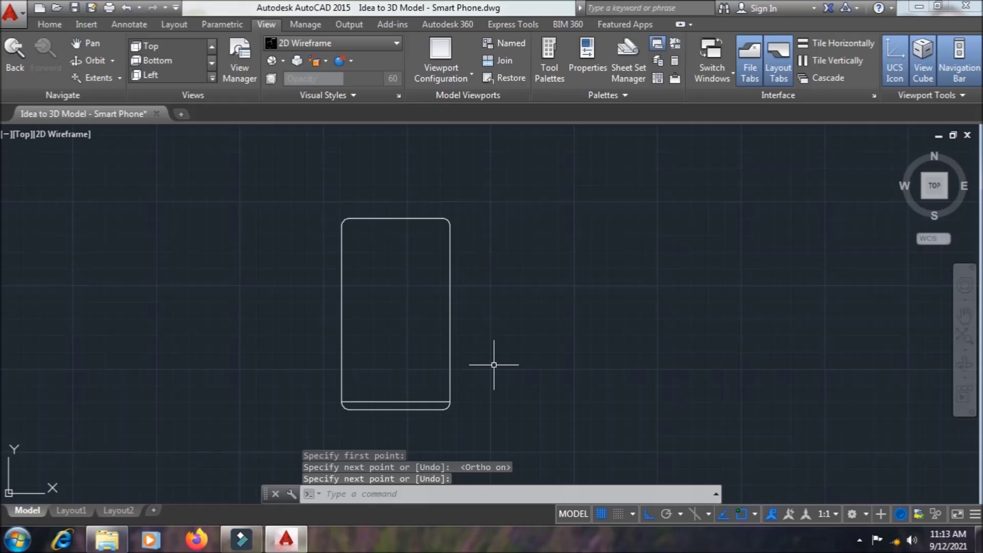
Draw a matching horizontal line near the outline's top and save the drawing.
key("Return")
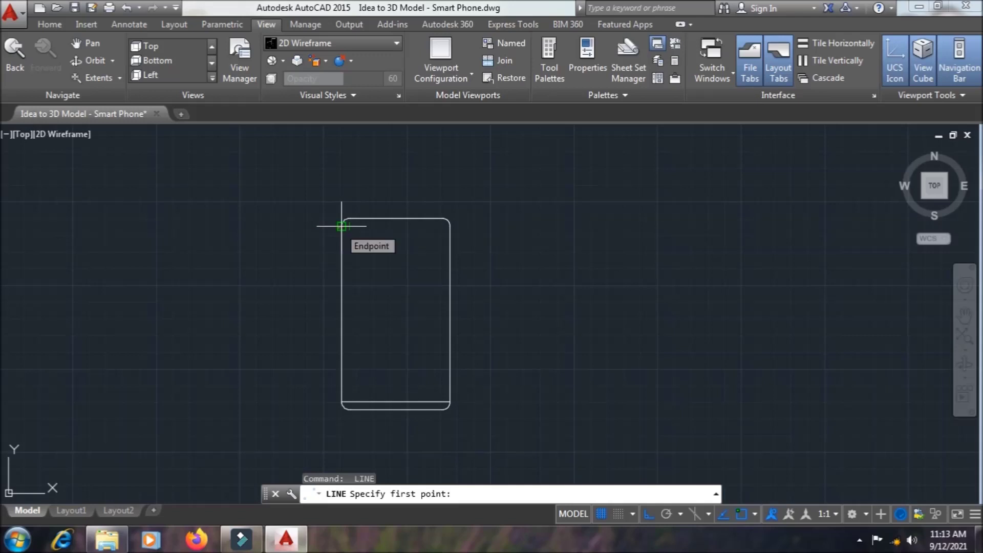
left_click(342, 226)
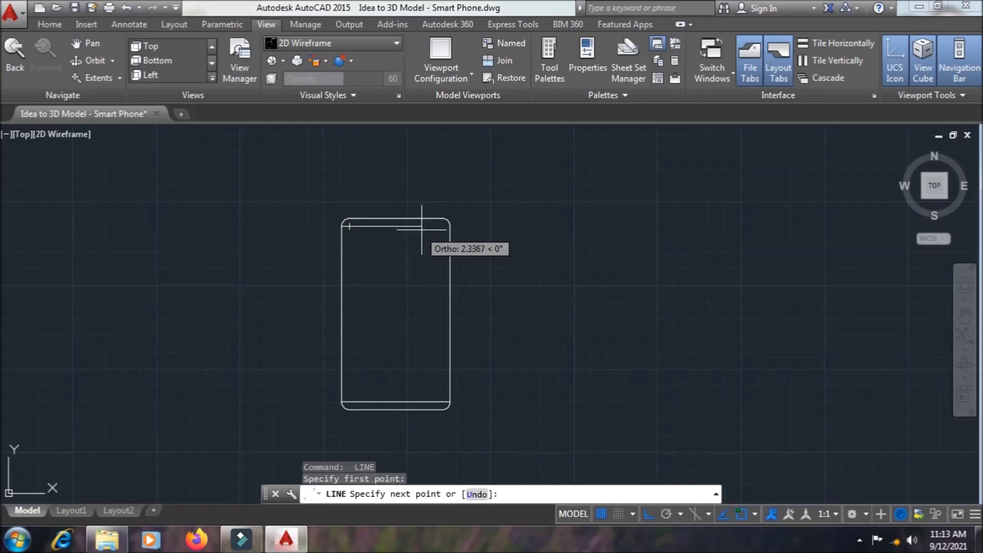
left_click(449, 225)
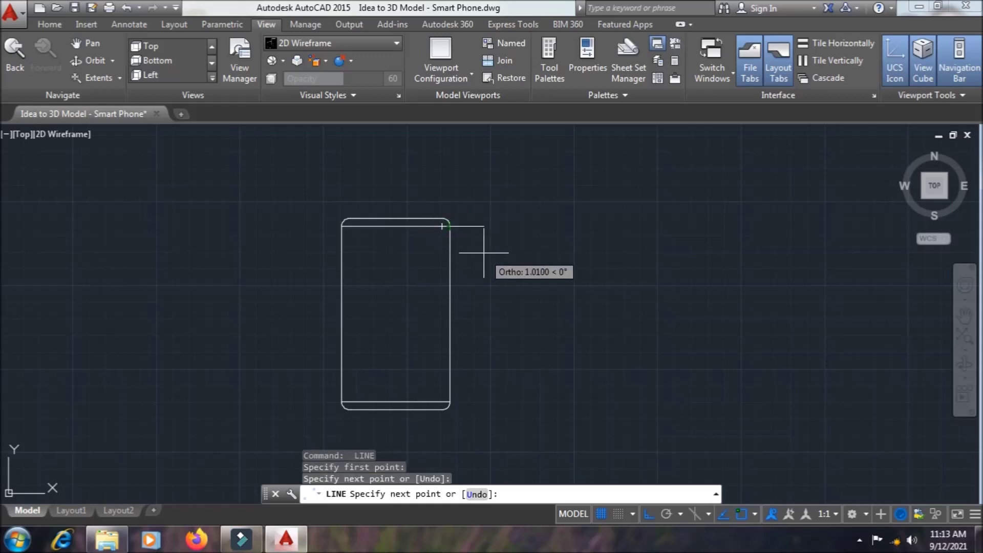
key("Return")
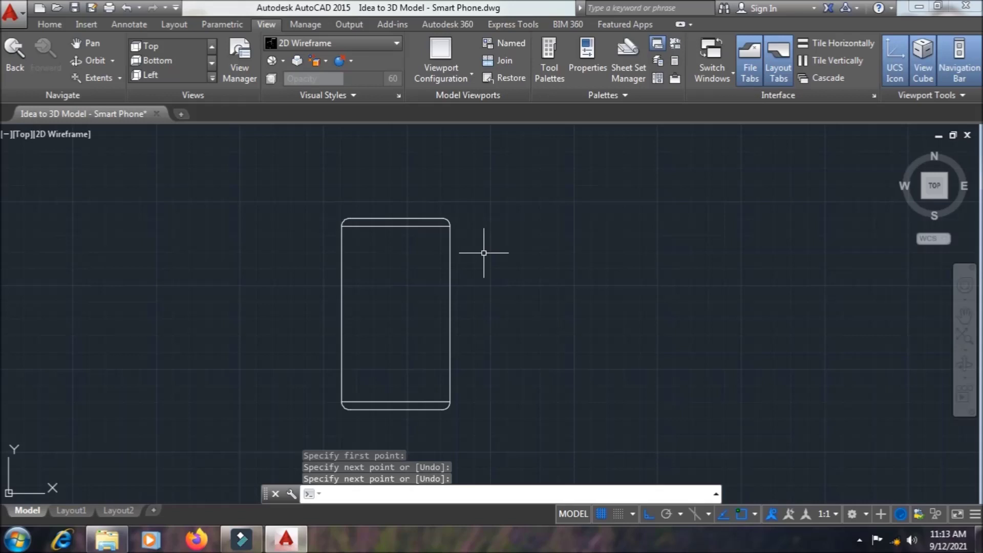
key("Escape")
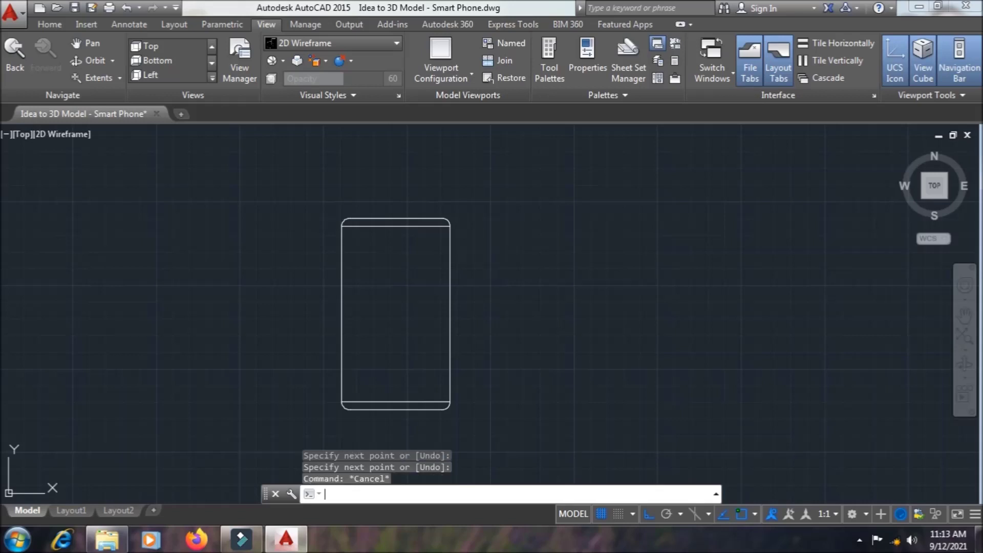
key("ctrl+s")
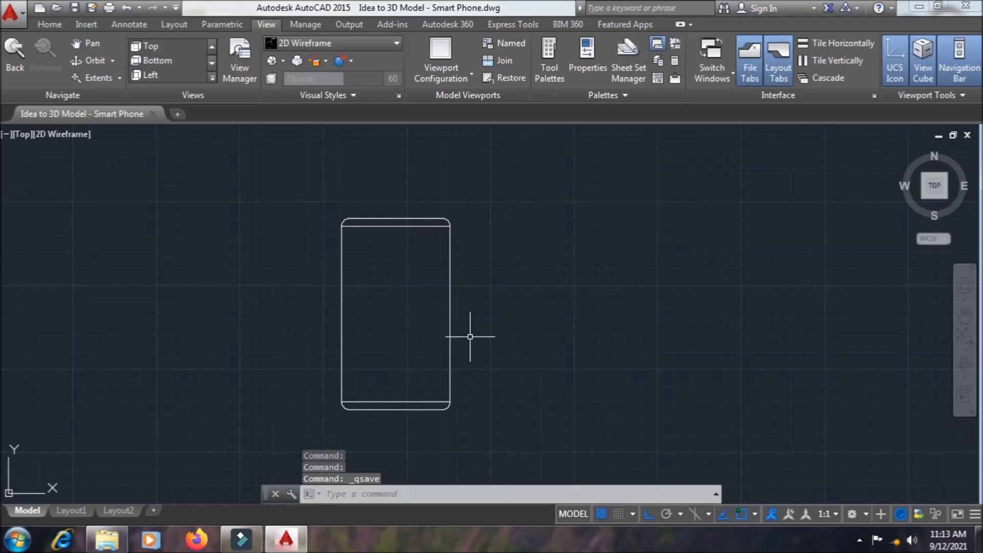
Draw a vertical line from the outline's top-edge midpoint down to the strip line's midpoint.
scroll(368, 219, "up", 3)
scroll(368, 219, "up", 1)
scroll(368, 220, "up", 2)
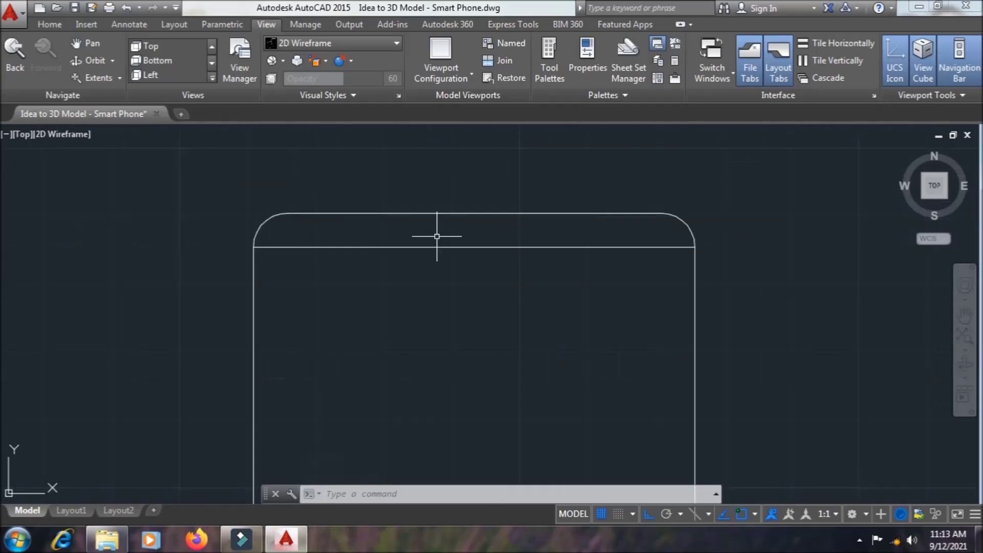
scroll(456, 238, "up", 2)
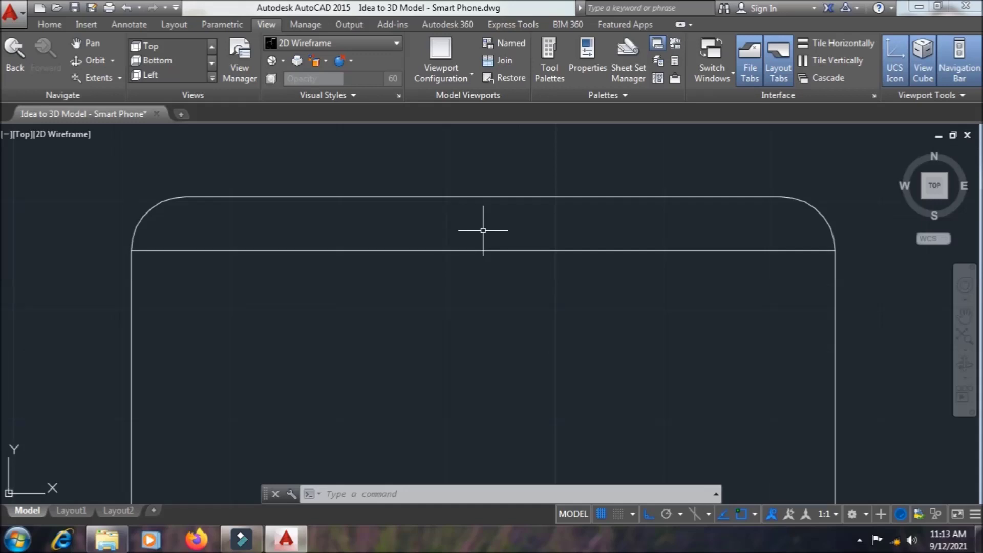
type("1")
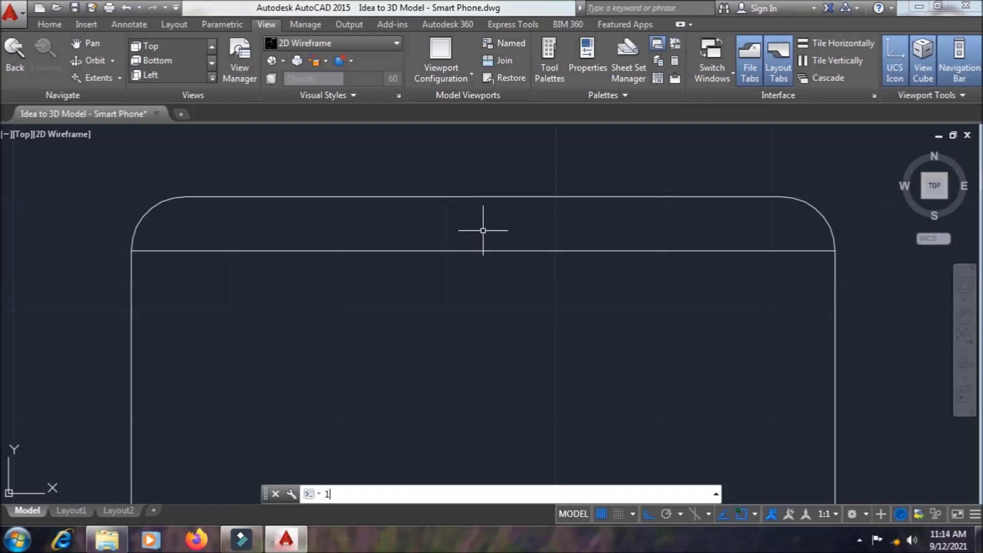
key("space")
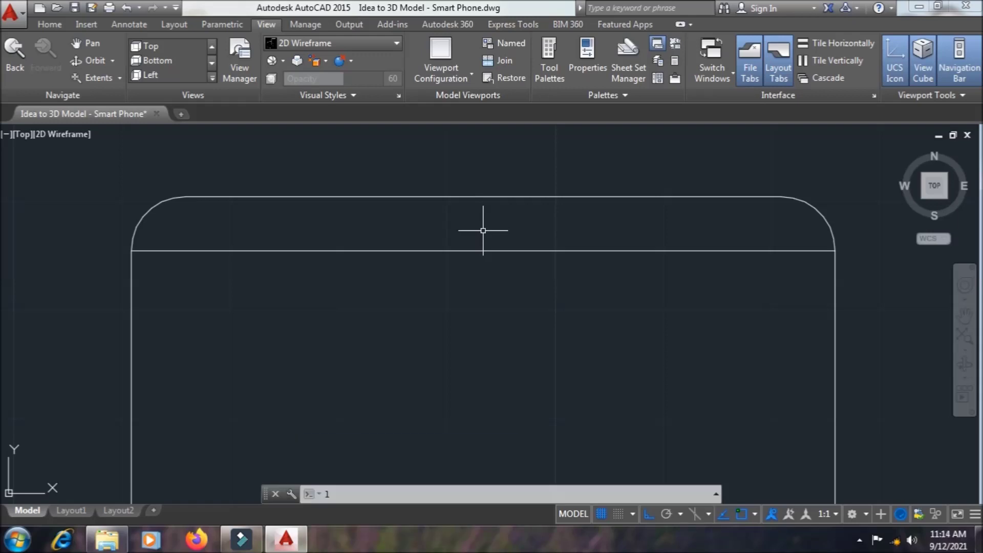
key("Return")
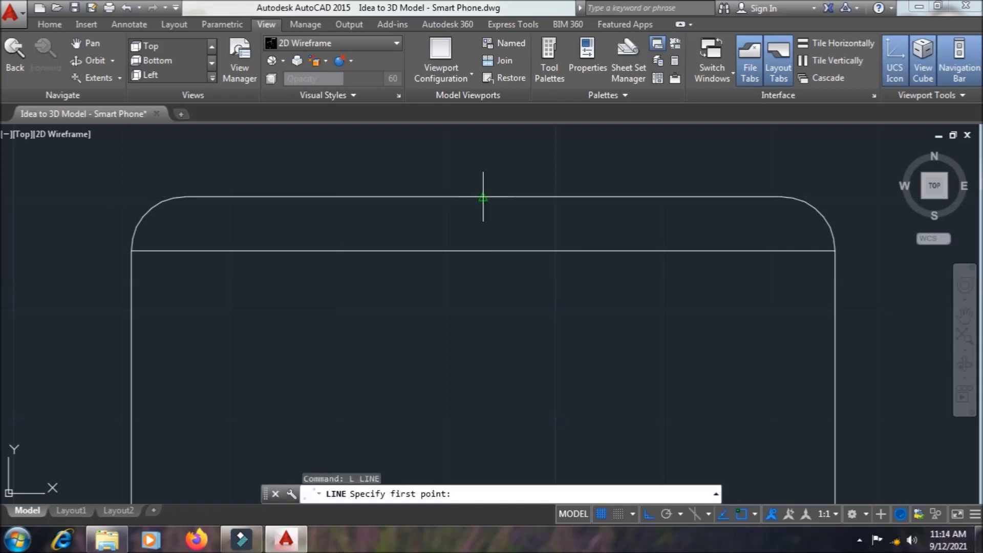
left_click(483, 197)
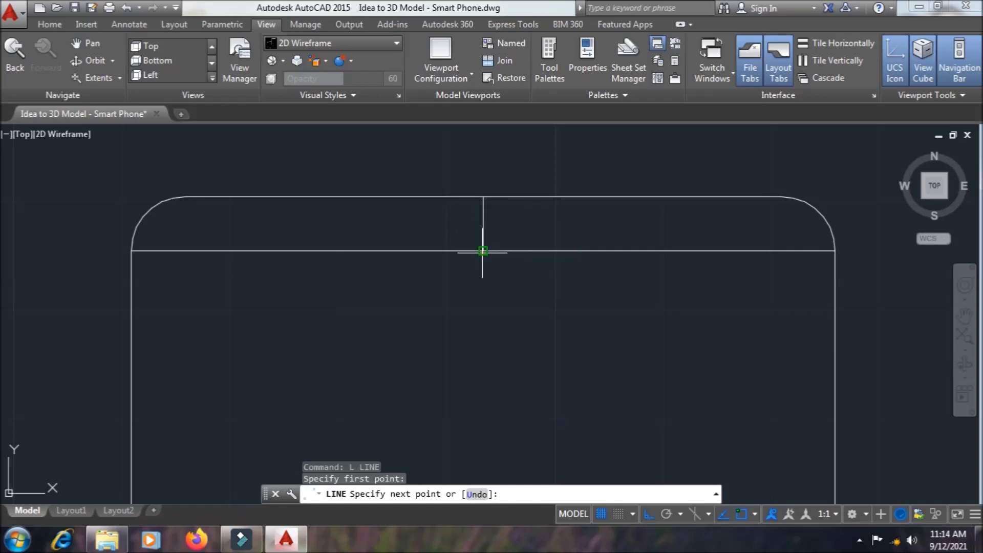
left_click(482, 251)
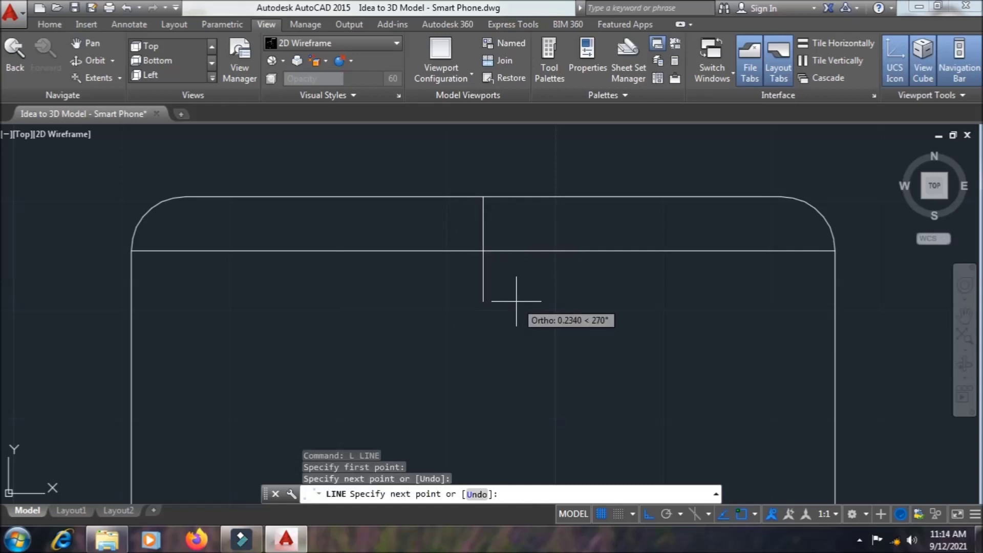
key("Return")
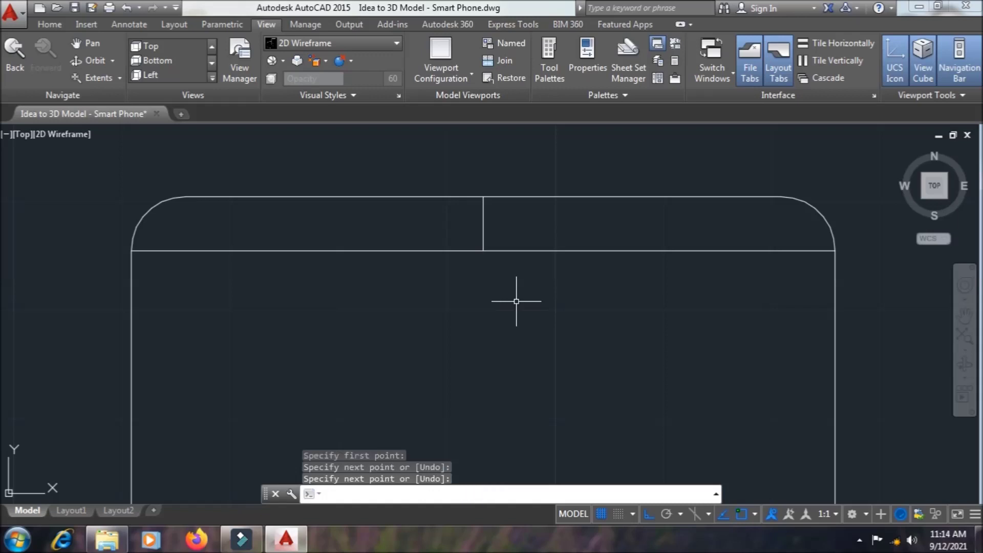
type("c")
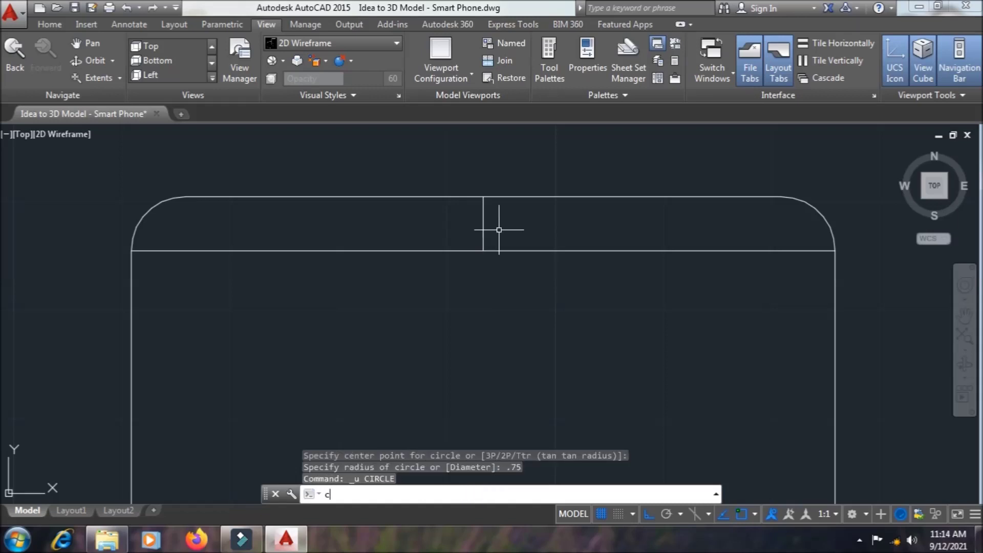
Draw a small circle centred on the vertical line's midpoint, cancelling an accidental LINE afterwards.
key("Return")
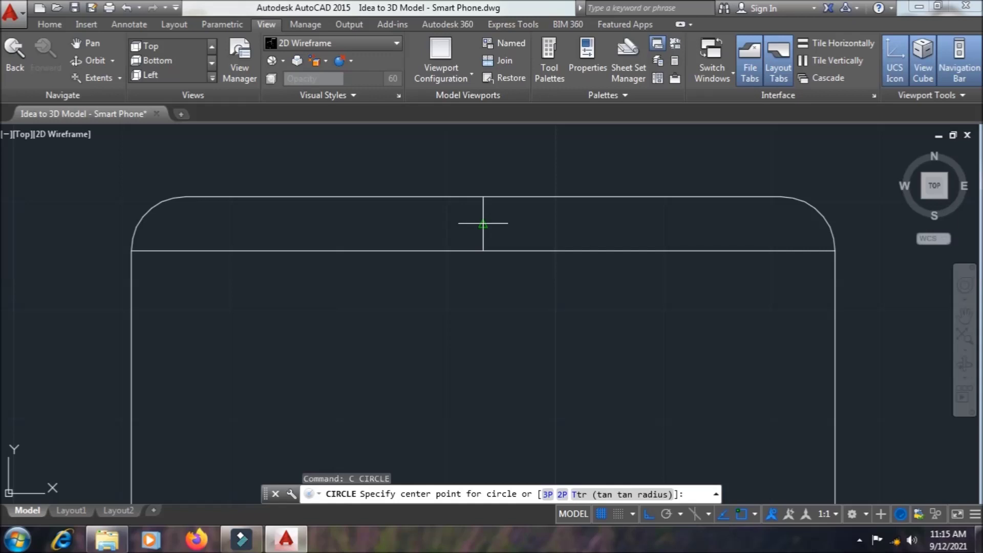
left_click(483, 224)
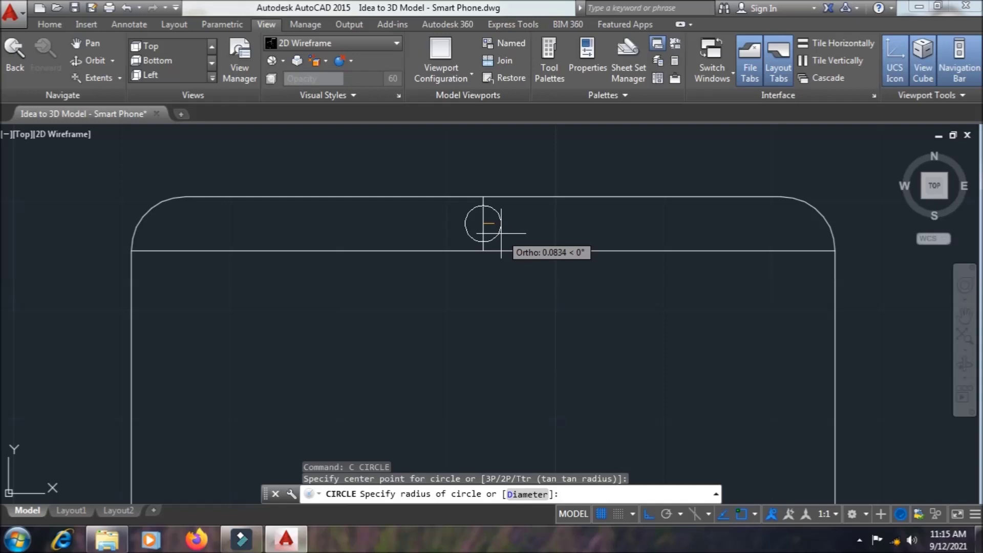
left_click(500, 234)
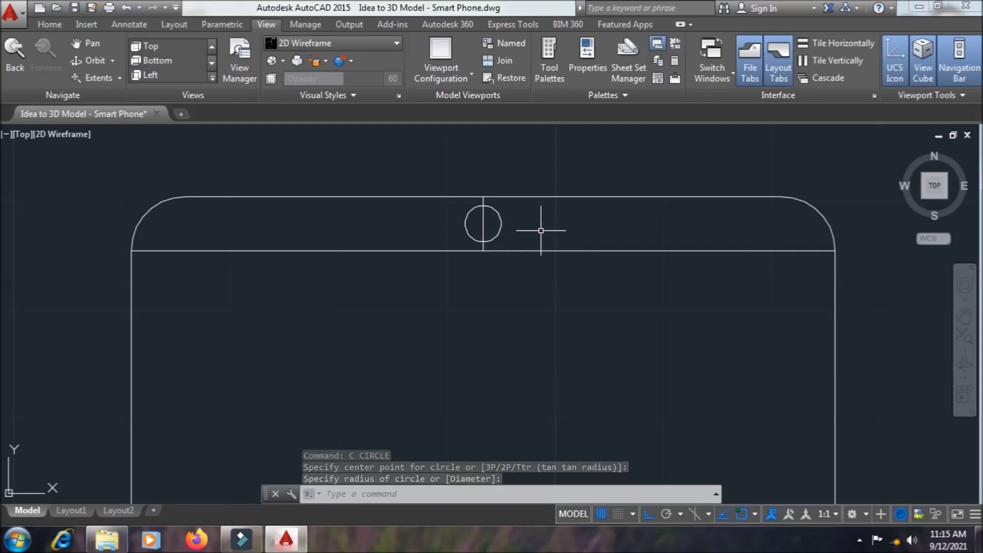
type("l")
key("Return")
left_click(545, 218)
key("Escape")
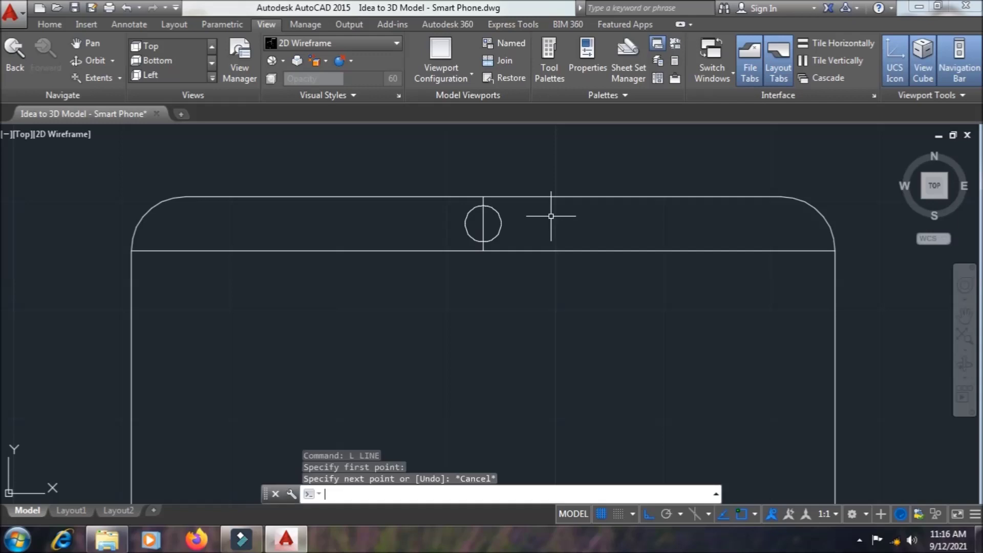
type("o")
Copy the small circle, using its centre as base point, to just left of the original.
key("Return")
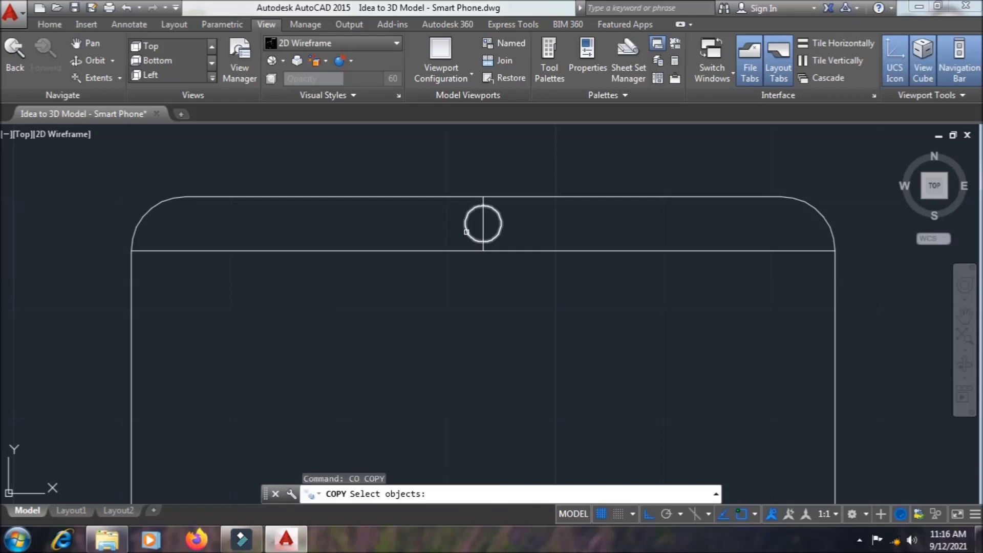
left_click(466, 232)
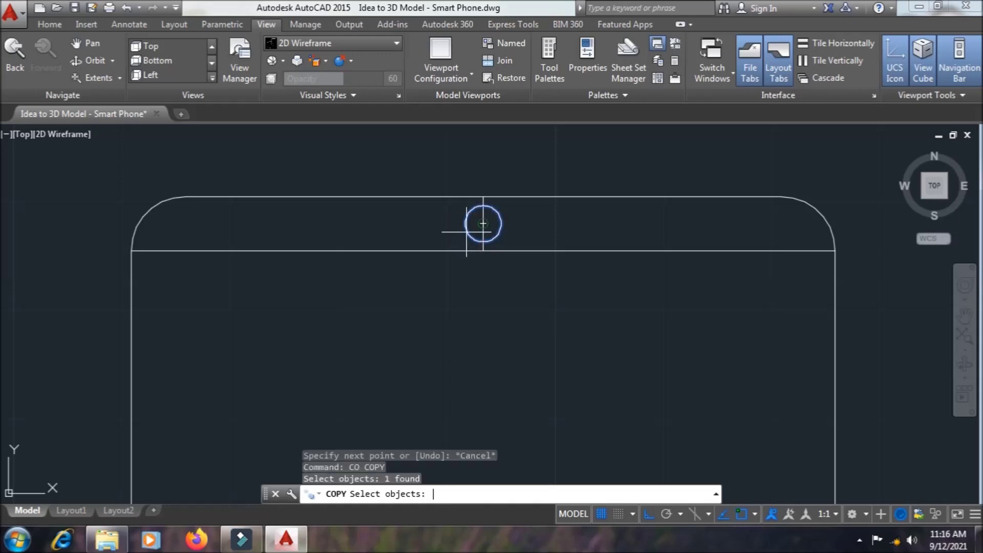
key("Return")
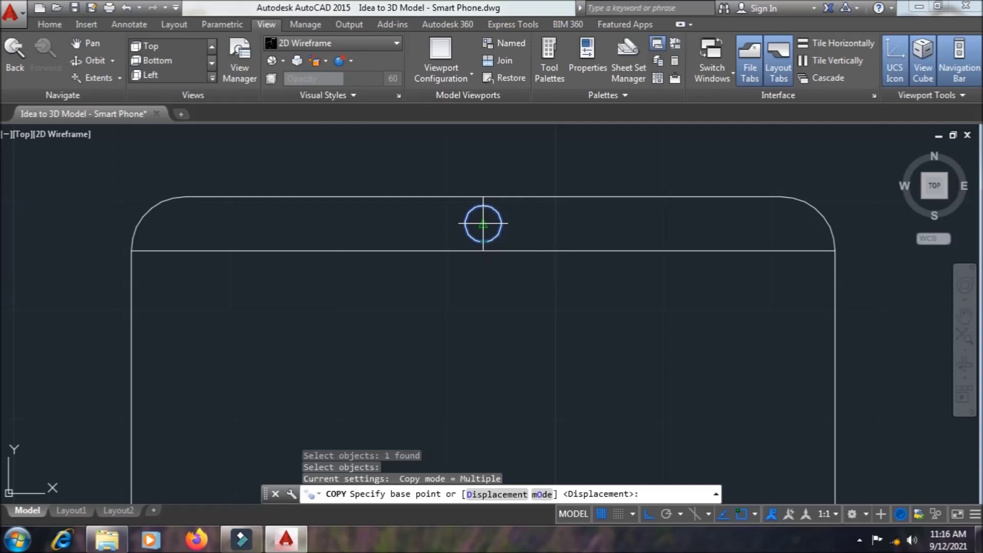
left_click(482, 224)
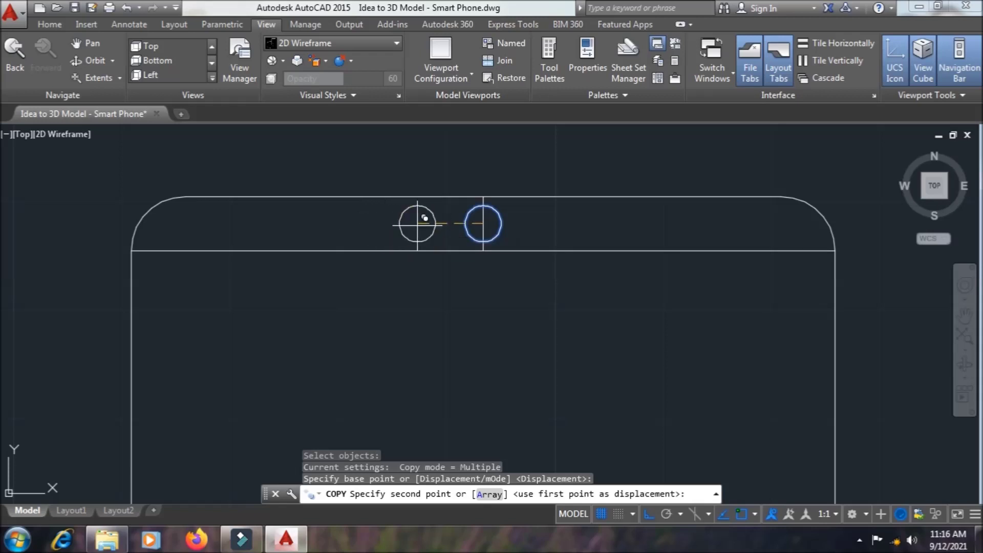
left_click(483, 223)
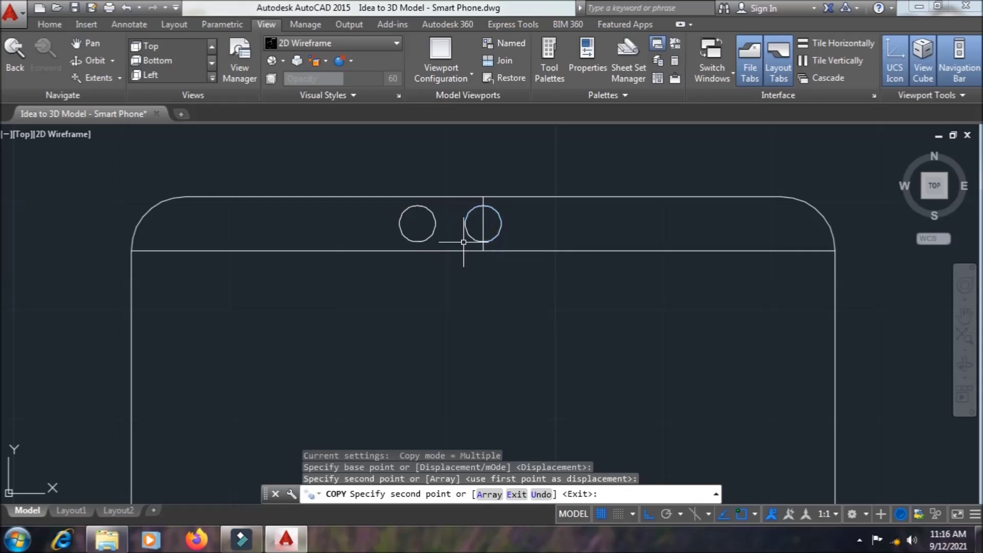
key("Escape")
scroll(450, 242, "up", 4)
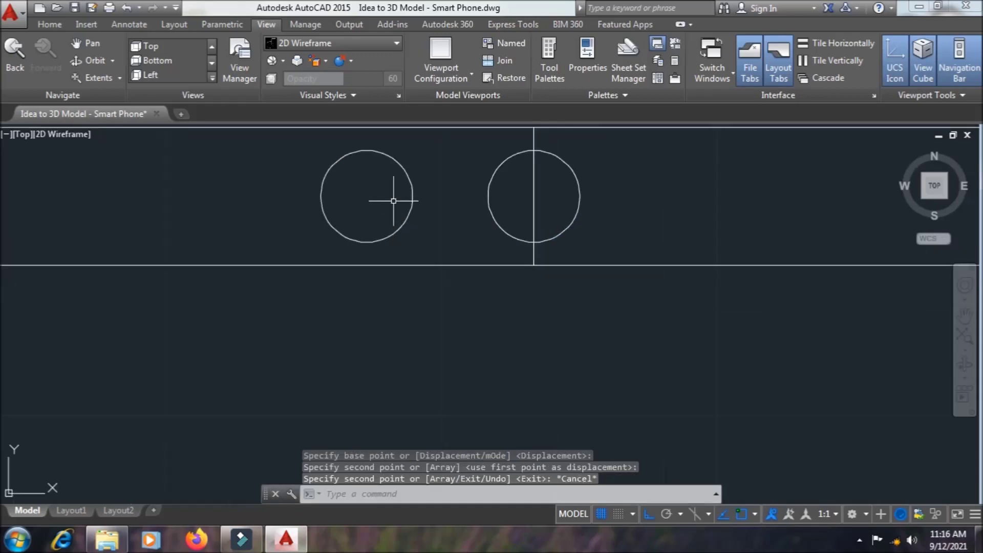
type("c")
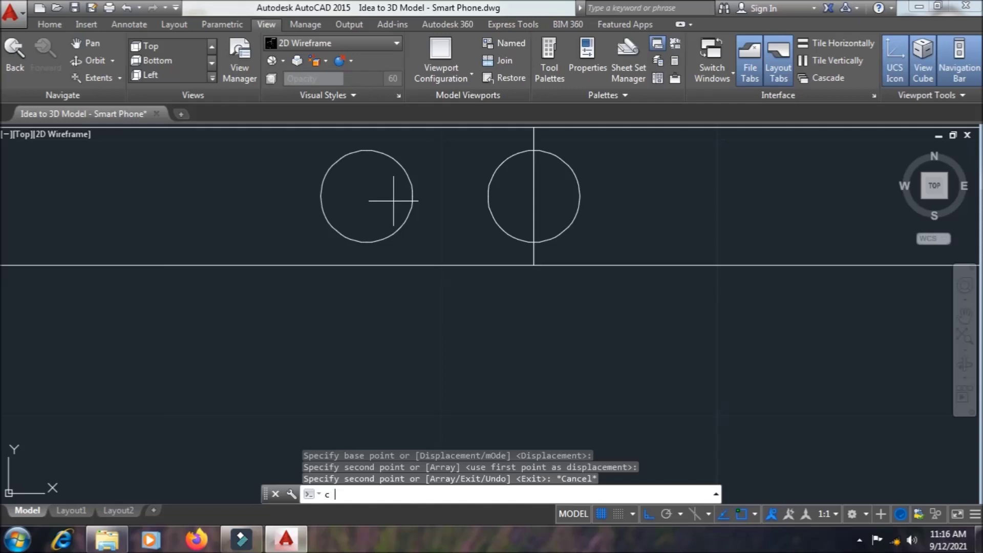
Draw a smaller circle concentric with the left circle, panning the view to pick its radius.
key("Return")
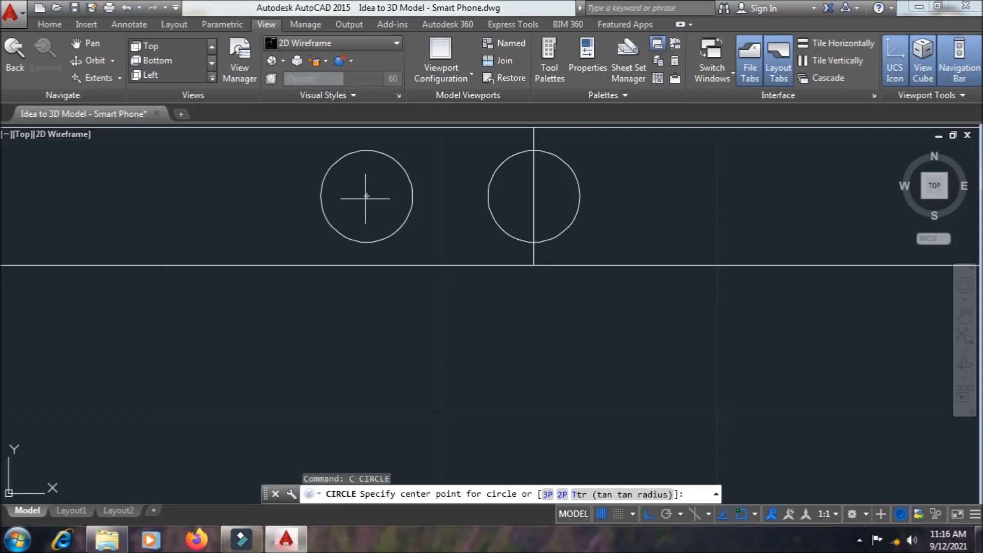
left_click(365, 195)
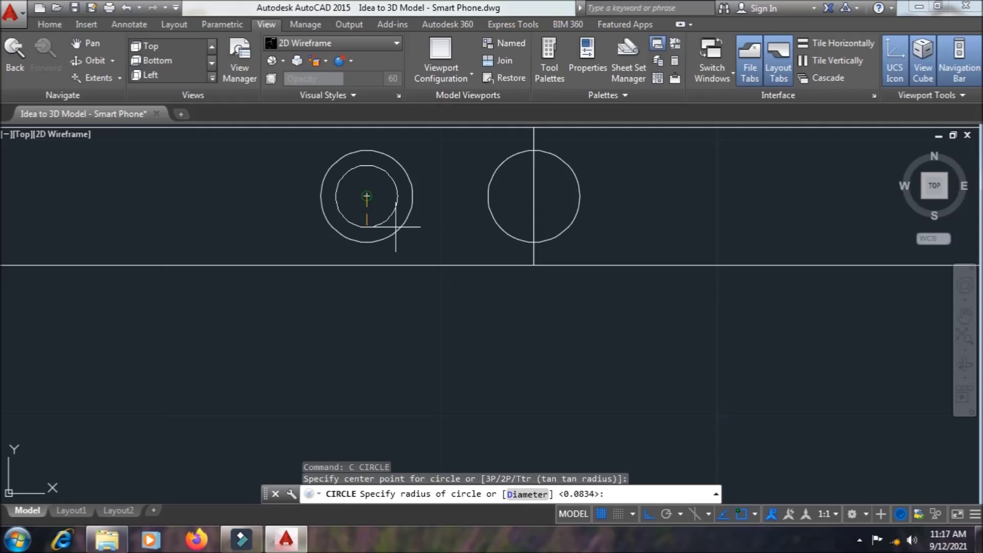
left_click(395, 226)
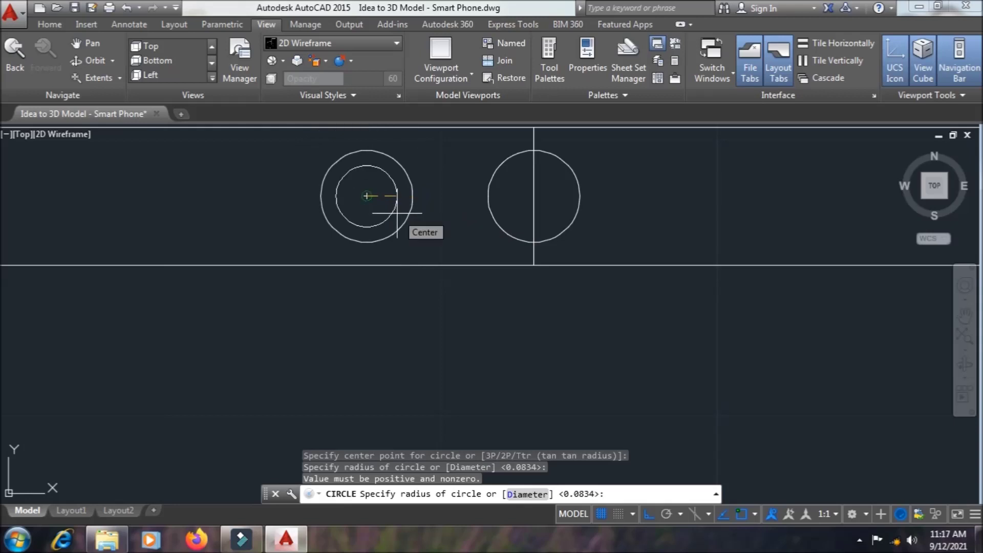
left_click(397, 212)
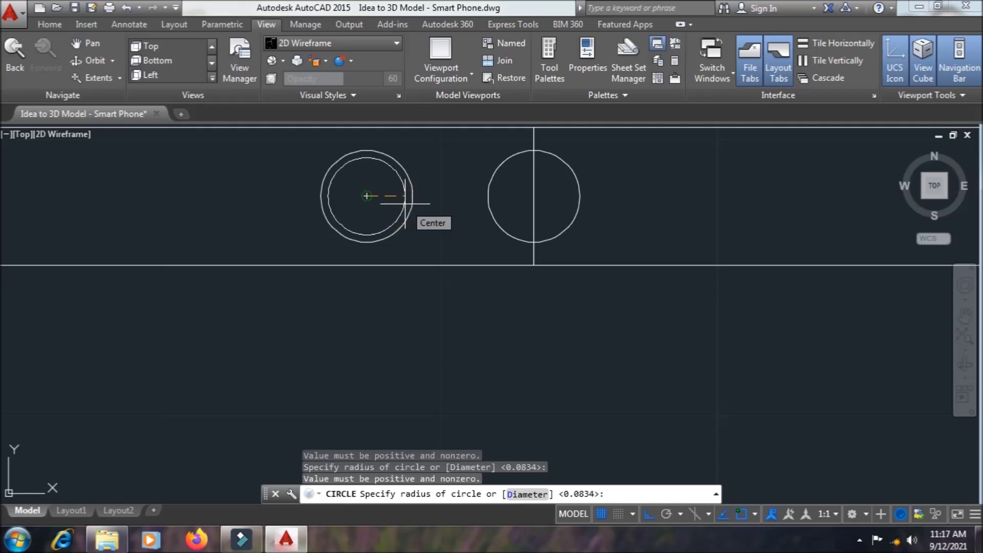
scroll(401, 203, "up", 4)
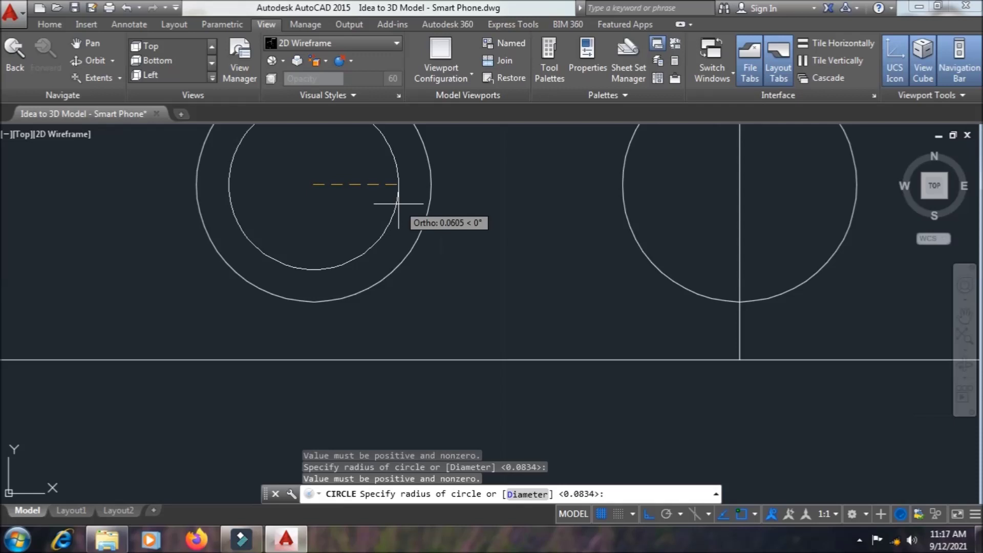
middle_click_drag(395, 203, 418, 269)
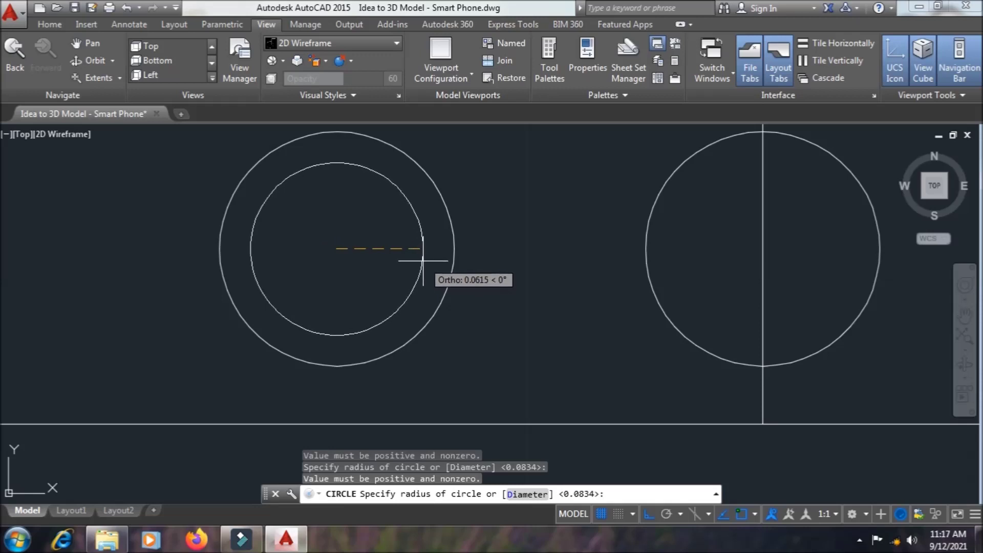
left_click(423, 261)
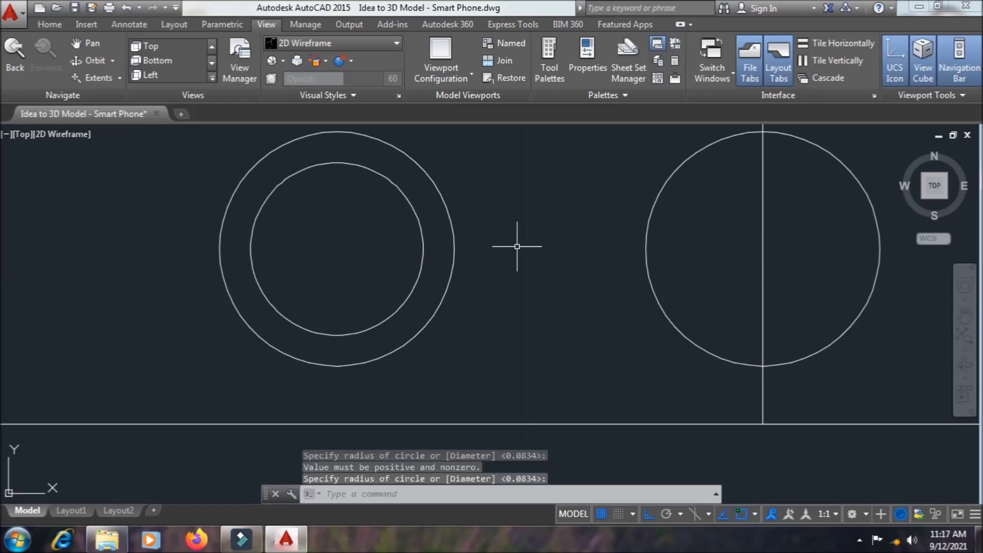
scroll(517, 246, "down", 3)
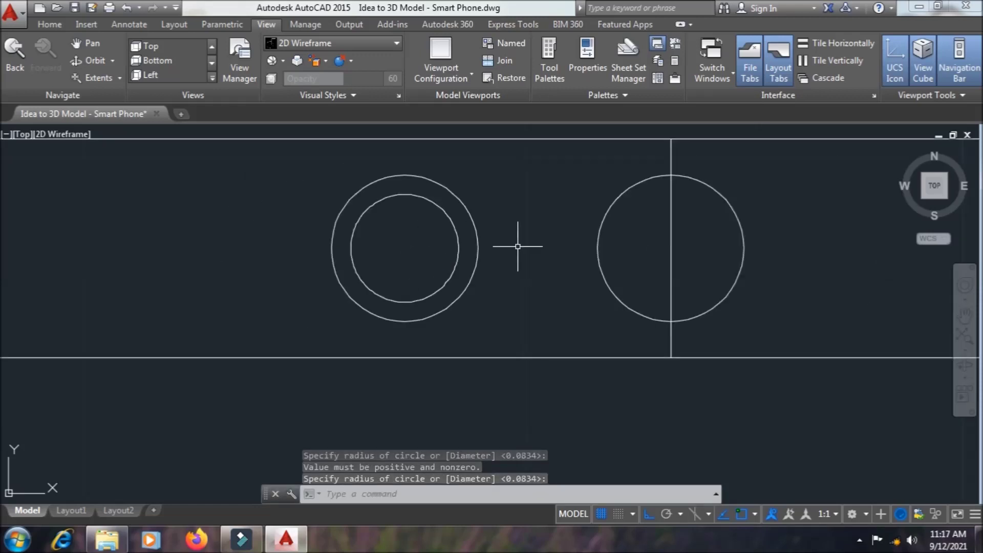
scroll(517, 246, "down", 2)
scroll(518, 246, "down", 2)
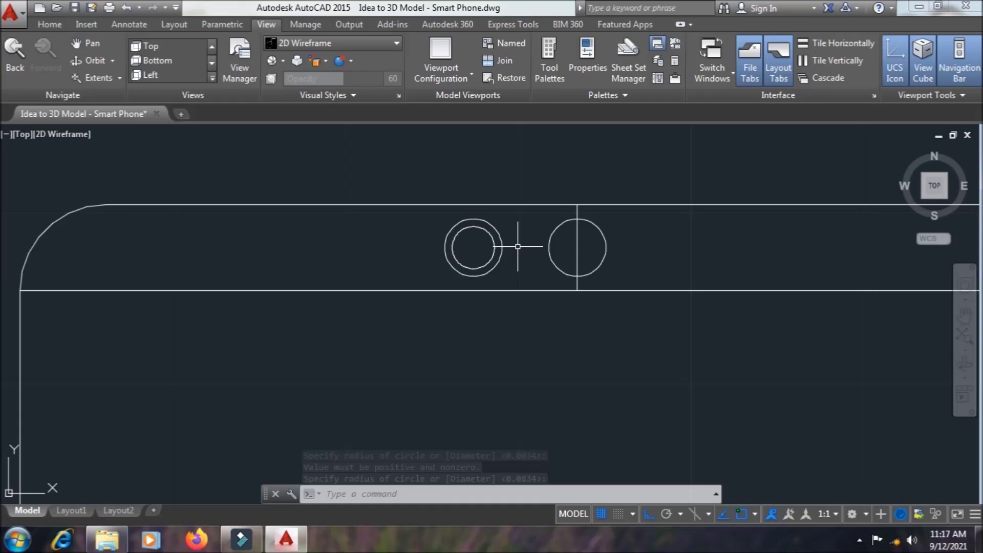
scroll(518, 247, "down", 2)
scroll(524, 246, "down", 2)
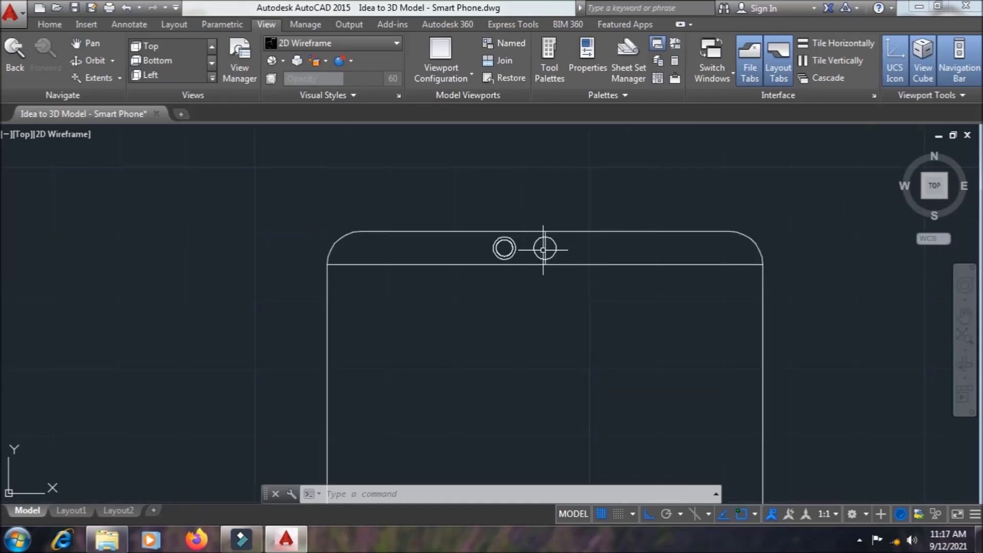
scroll(563, 254, "up", 4)
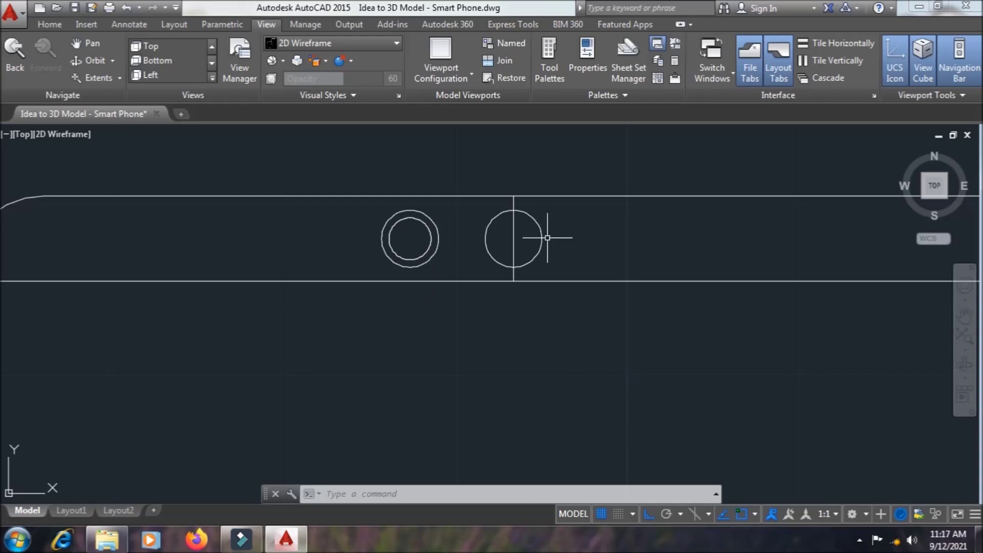
Draw a much smaller circle concentric with the right camera circle, then end CIRCLE.
scroll(539, 238, "up", 2)
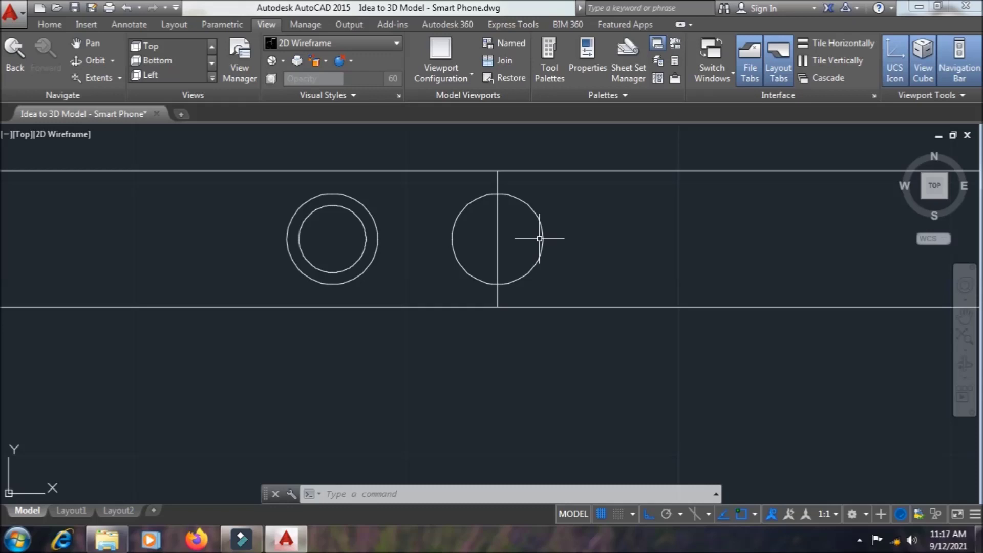
scroll(539, 238, "up", 2)
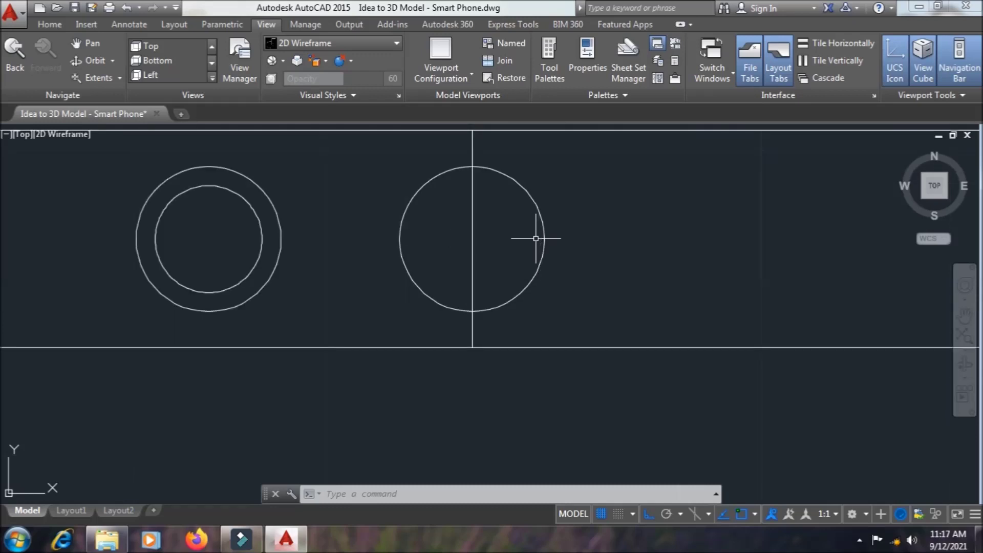
type("circle")
key("Return")
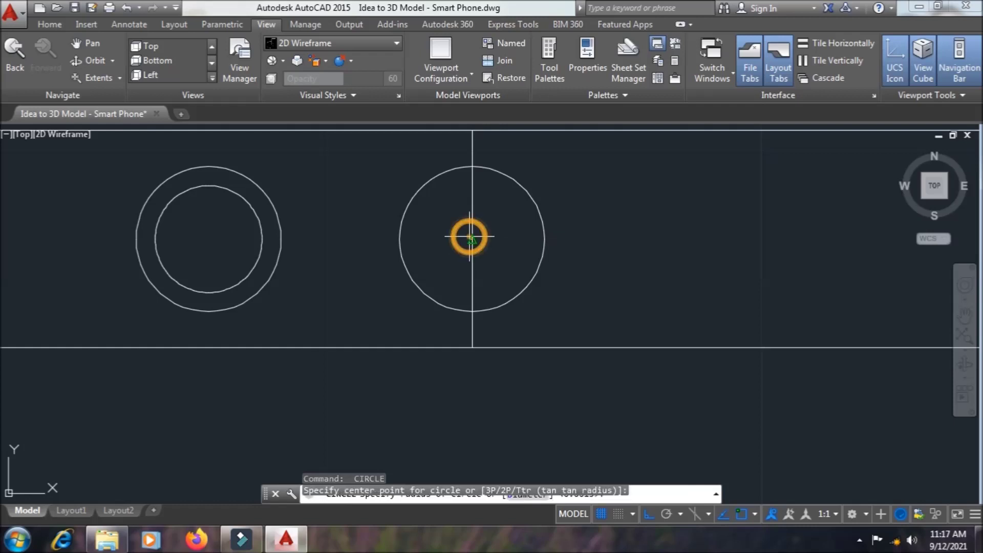
left_click(472, 239)
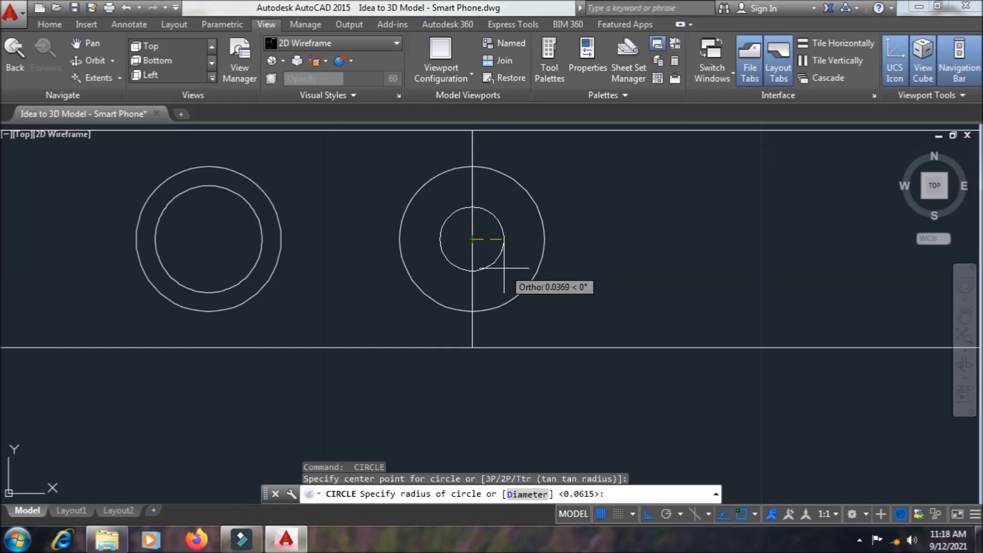
left_click(500, 266)
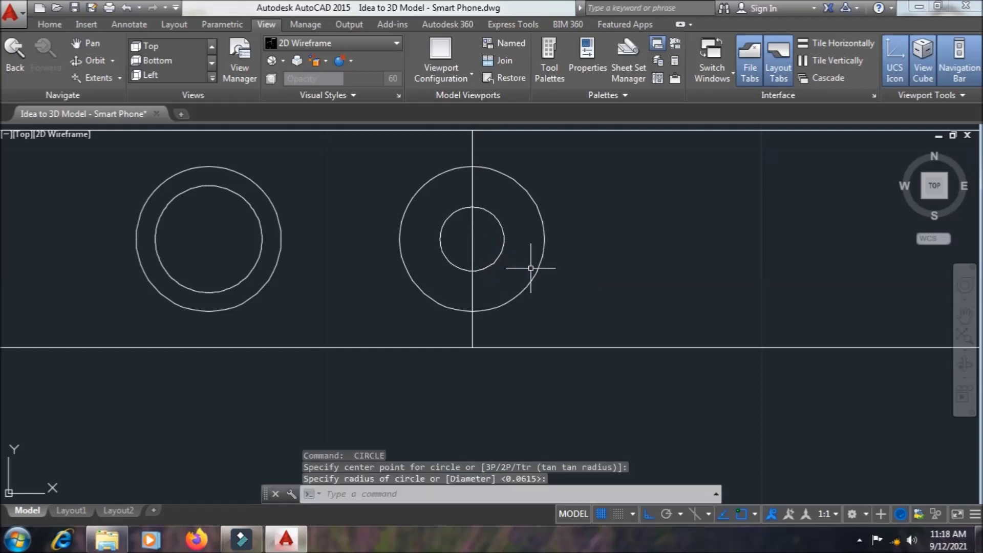
scroll(623, 234, "down", 4)
scroll(643, 230, "down", 3)
scroll(650, 227, "down", 3)
scroll(635, 232, "up", 4)
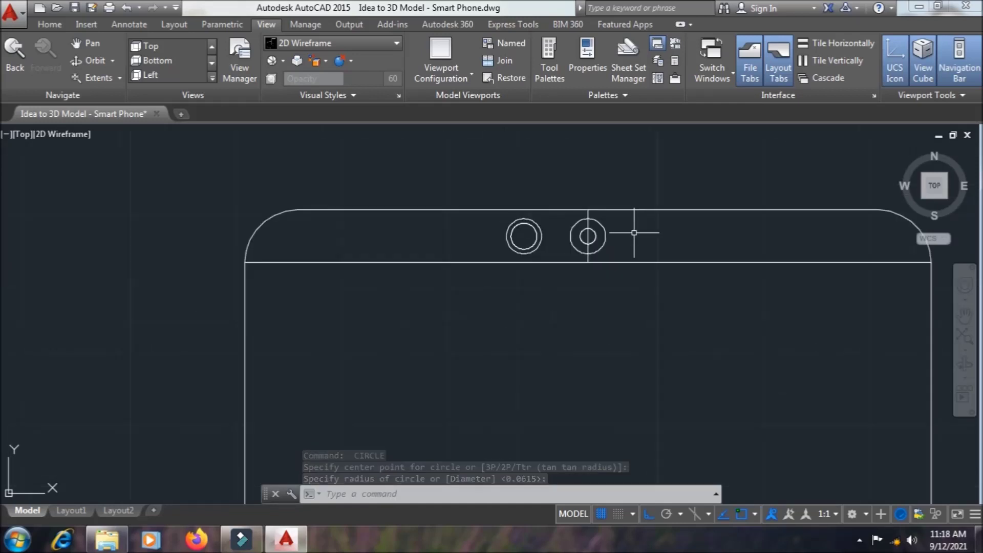
scroll(634, 233, "up", 2)
scroll(633, 232, "up", 2)
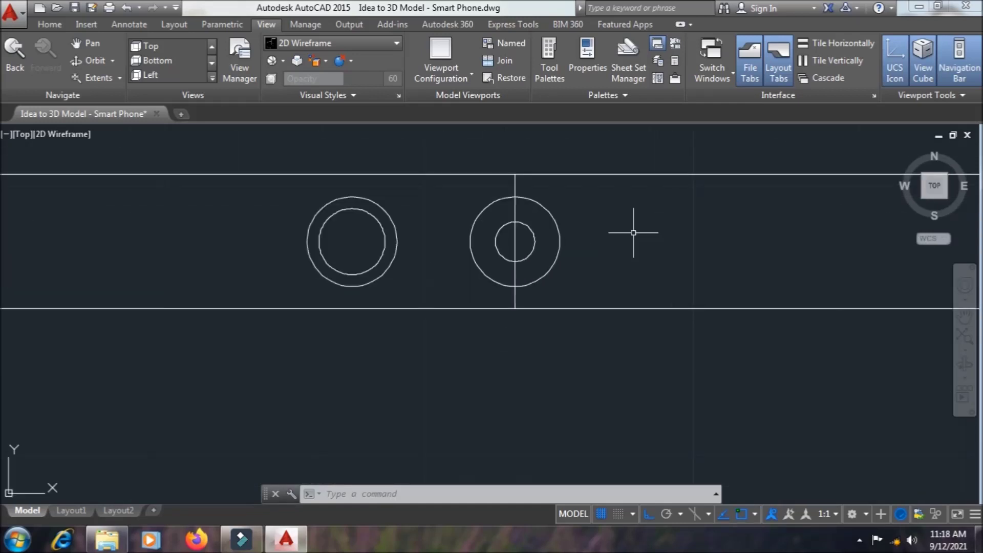
key("Escape")
Erase the vertical guide line running through the camera circles.
type("e")
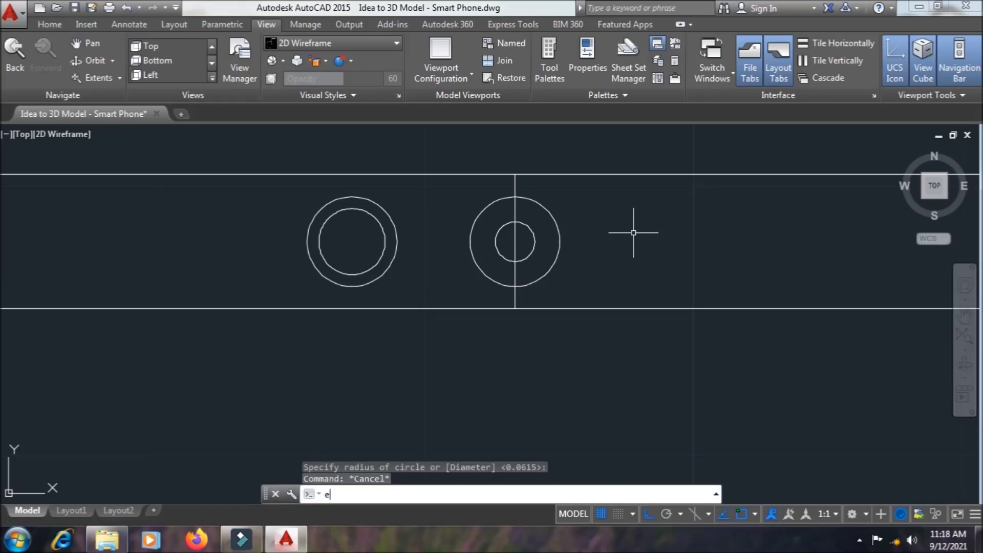
key("Return")
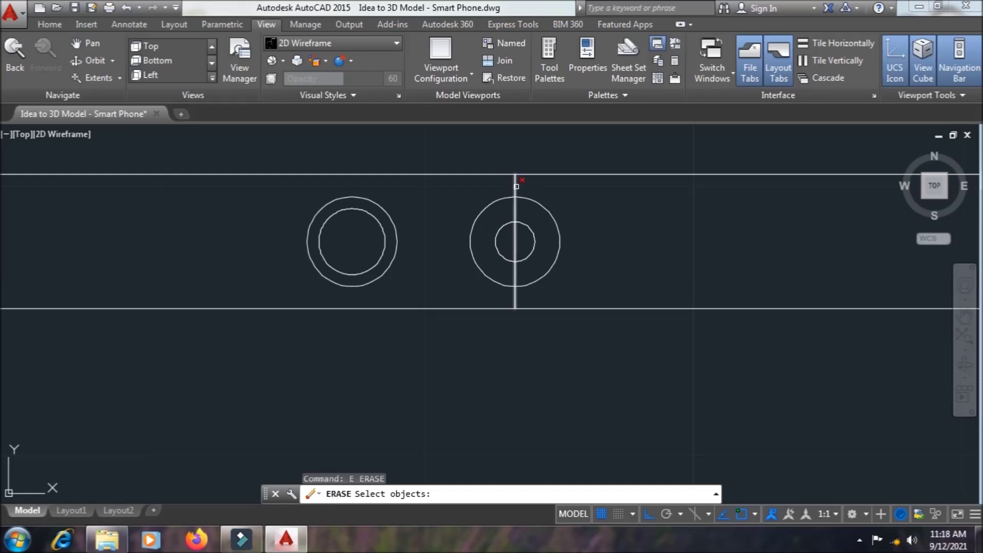
left_click(516, 186)
key("Return")
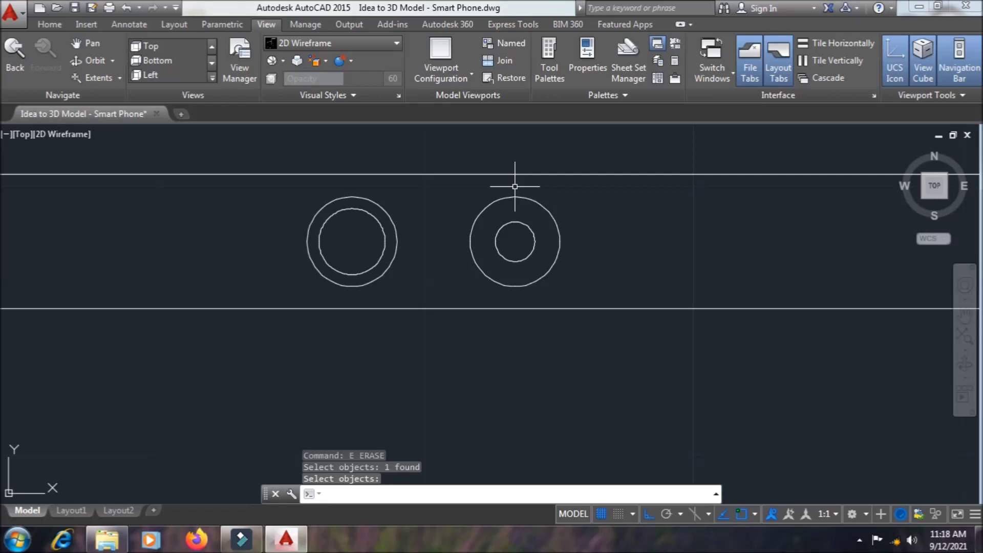
Zoom out and save the drawing.
scroll(514, 186, "down", 3)
scroll(513, 186, "down", 1)
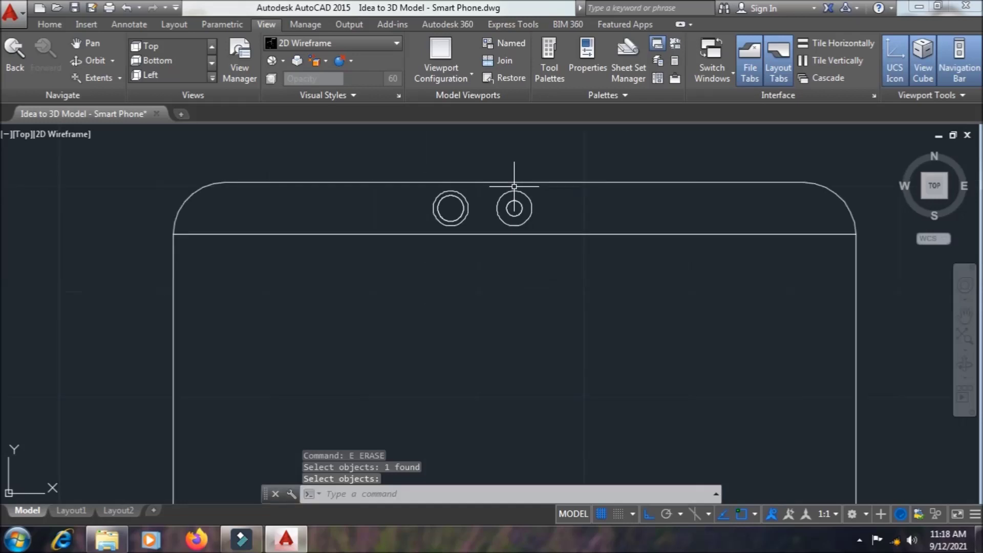
scroll(514, 186, "down", 2)
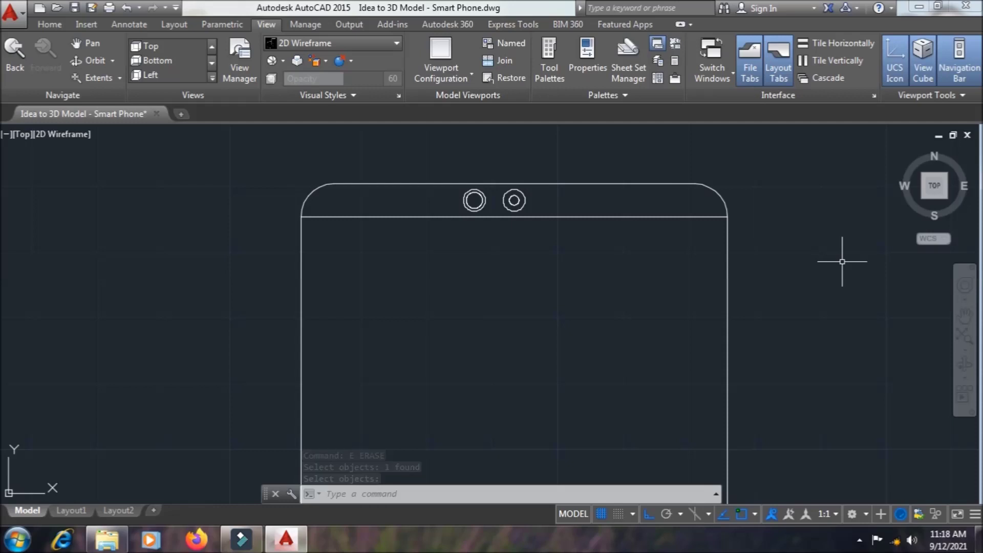
key("ctrl+s")
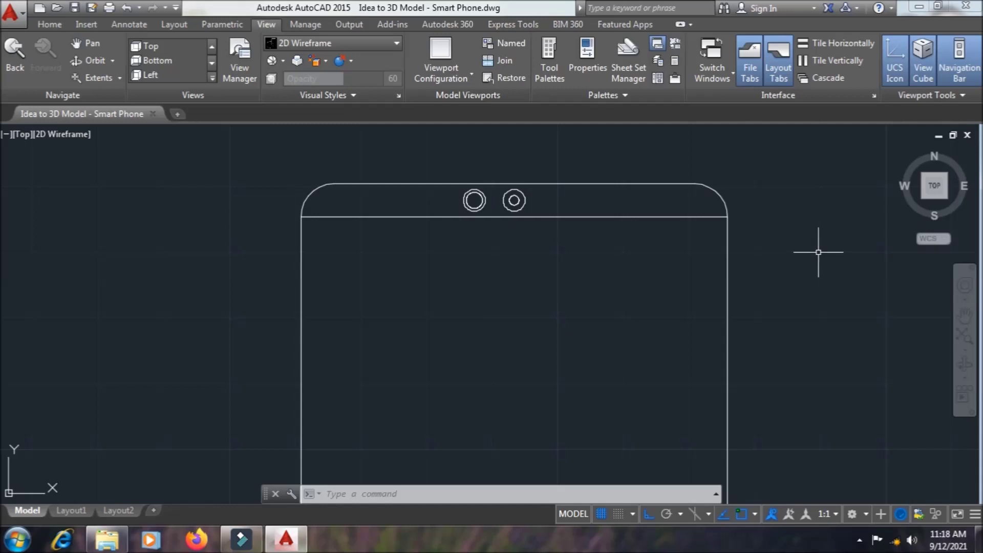
Zoom out and recentre the view on the phone with its top and bottom strips, then save.
scroll(818, 253, "down", 2)
scroll(817, 252, "down", 2)
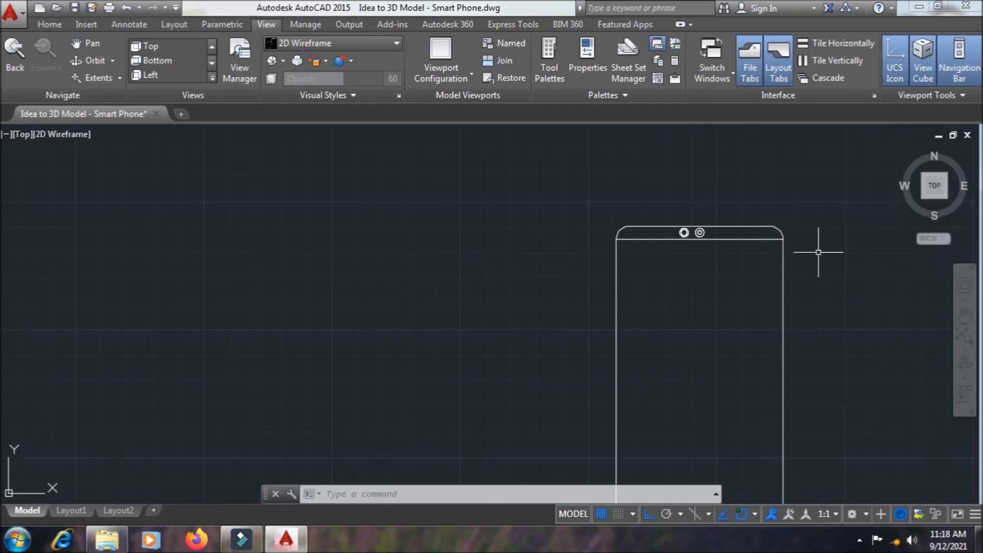
mouse_move(754, 252)
middle_mouse_down()
mouse_move(722, 181)
mouse_move(697, 162)
mouse_move(669, 178)
middle_mouse_up()
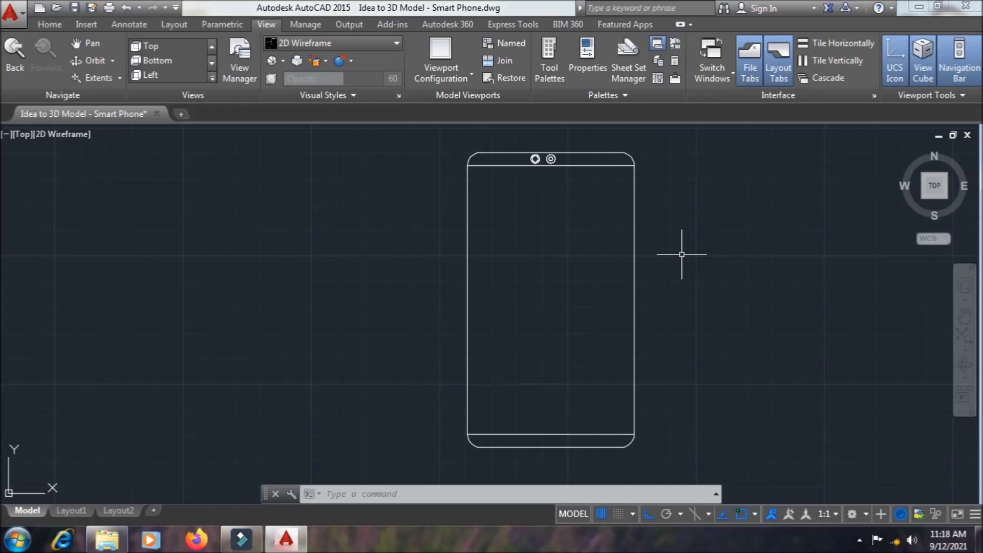
scroll(681, 254, "down", 2)
mouse_move(682, 255)
middle_mouse_down()
mouse_move(523, 242)
mouse_move(468, 257)
middle_mouse_up()
key("ctrl+s")
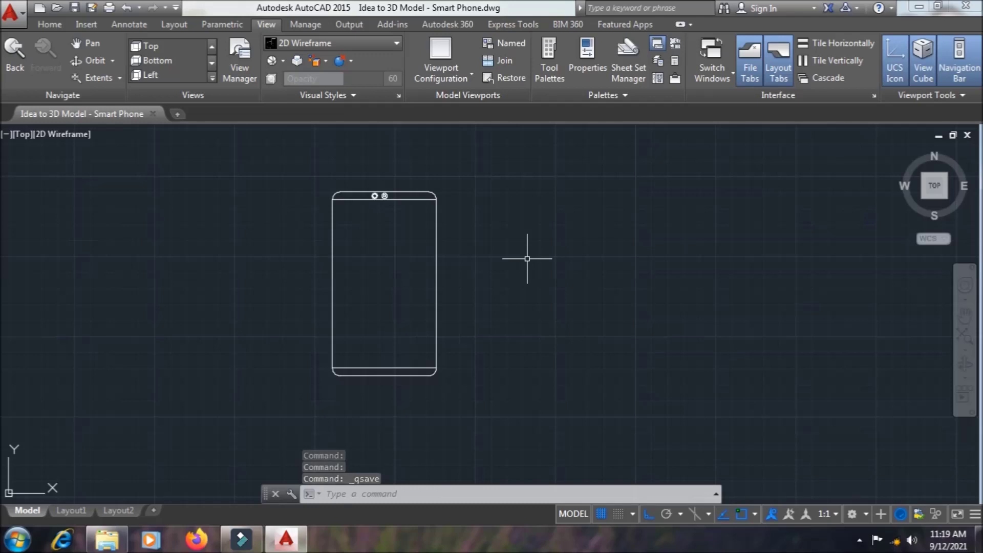
scroll(527, 258, "down", 2)
middle_click_drag(527, 258, 514, 320)
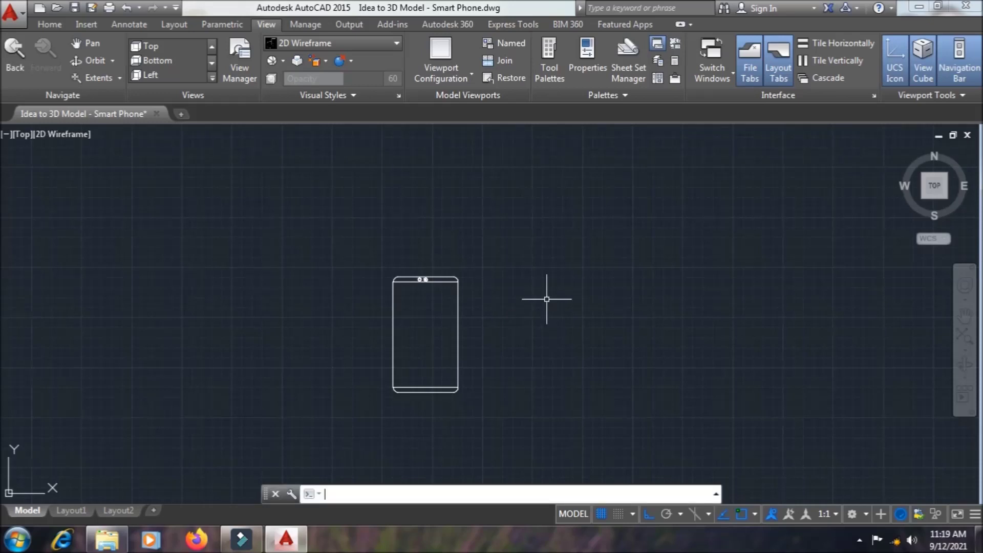
Draw vertical XLINE construction lines through the midpoints of the phone's right and left edges.
type("x")
type("l")
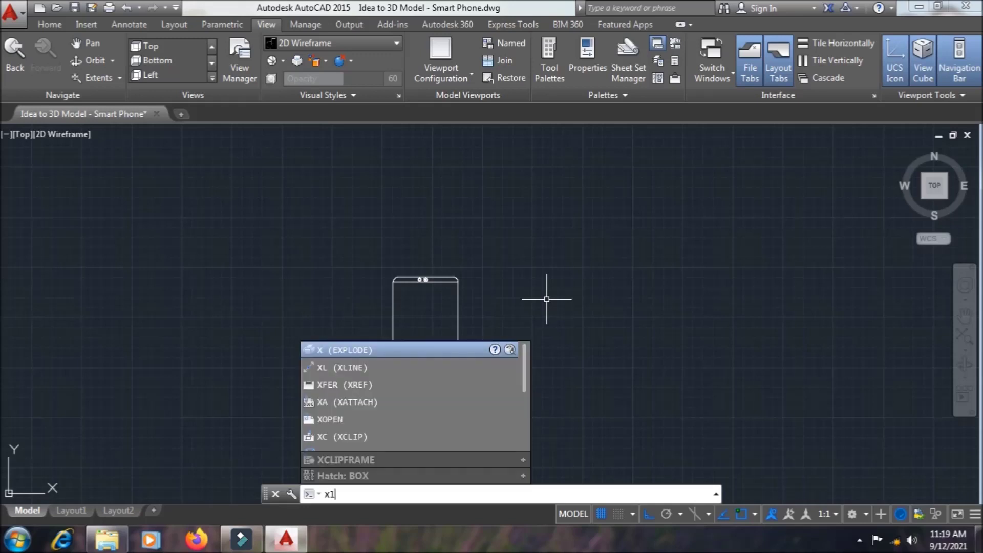
key("Return")
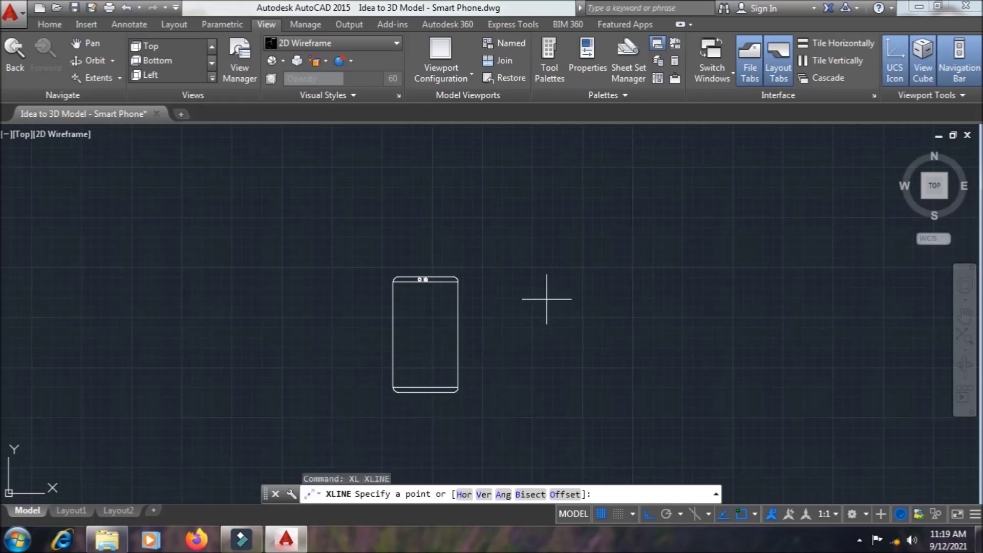
type("v")
key("Return")
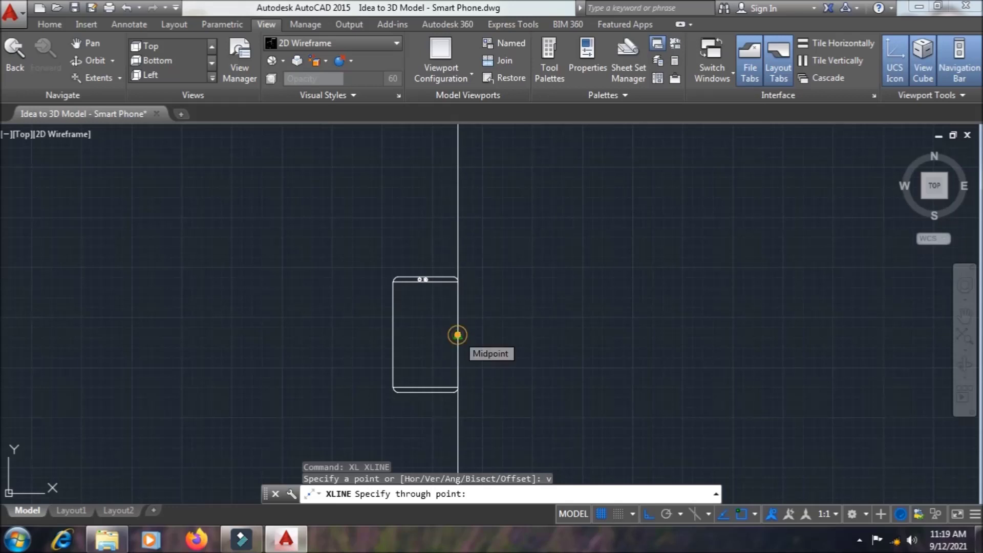
left_click(458, 335)
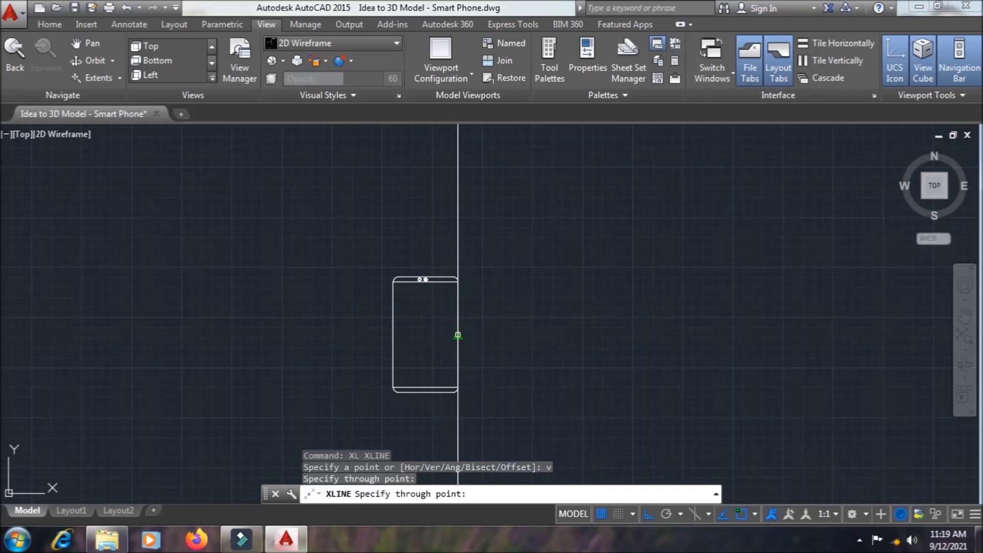
left_click(393, 334)
left_click(393, 335)
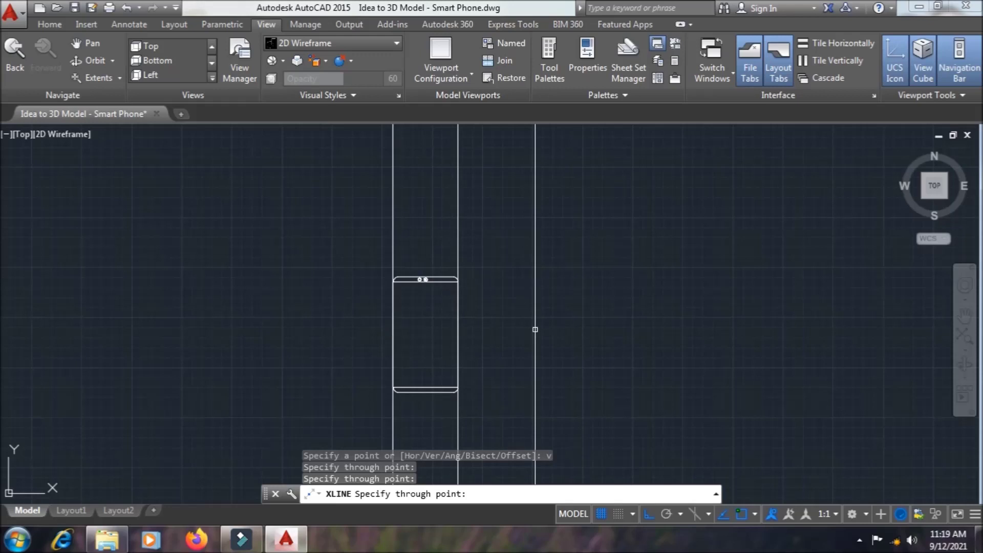
key("Escape")
type("x")
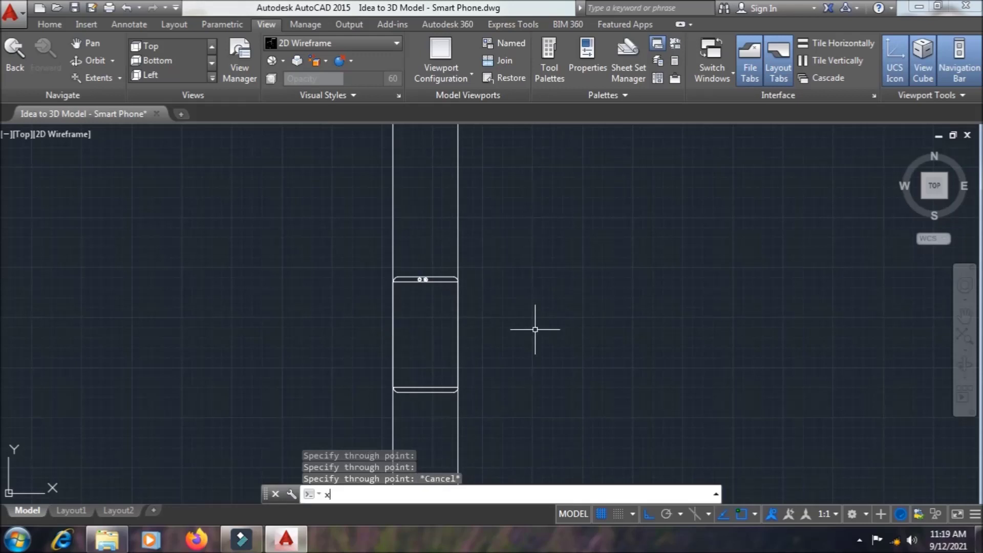
type("l")
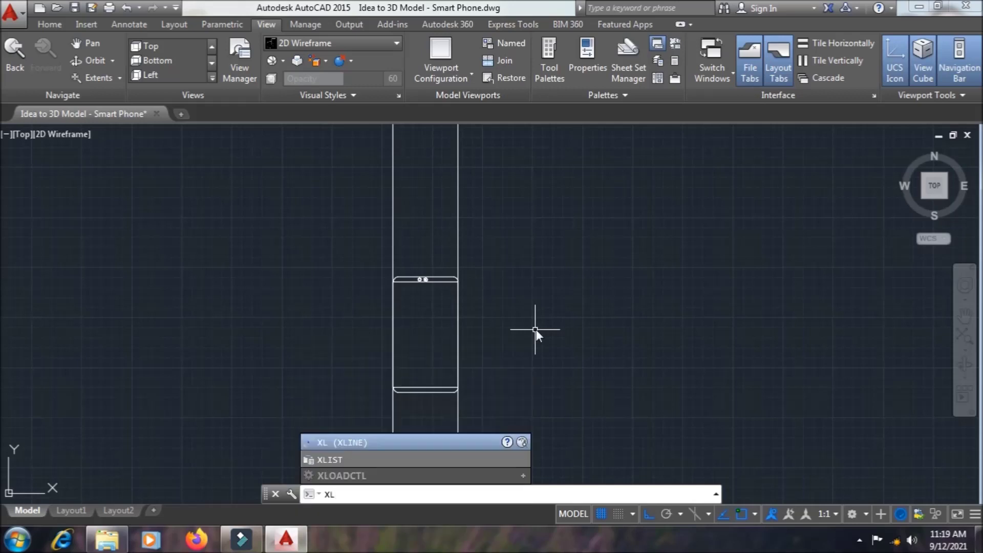
type("h")
Fix the mistyped command and draw a horizontal XLINE through the bottom strip's midpoint.
key("BackSpace")
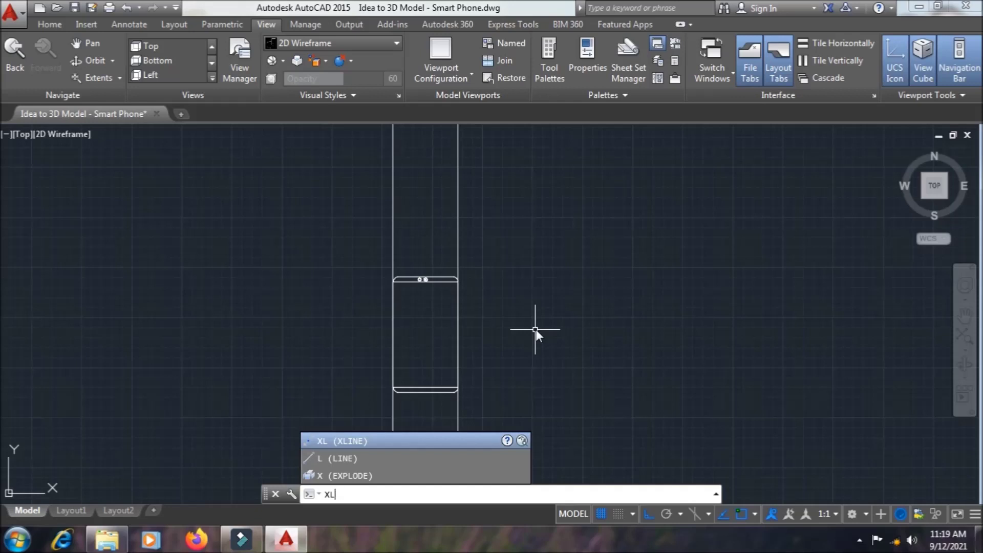
key("BackSpace")
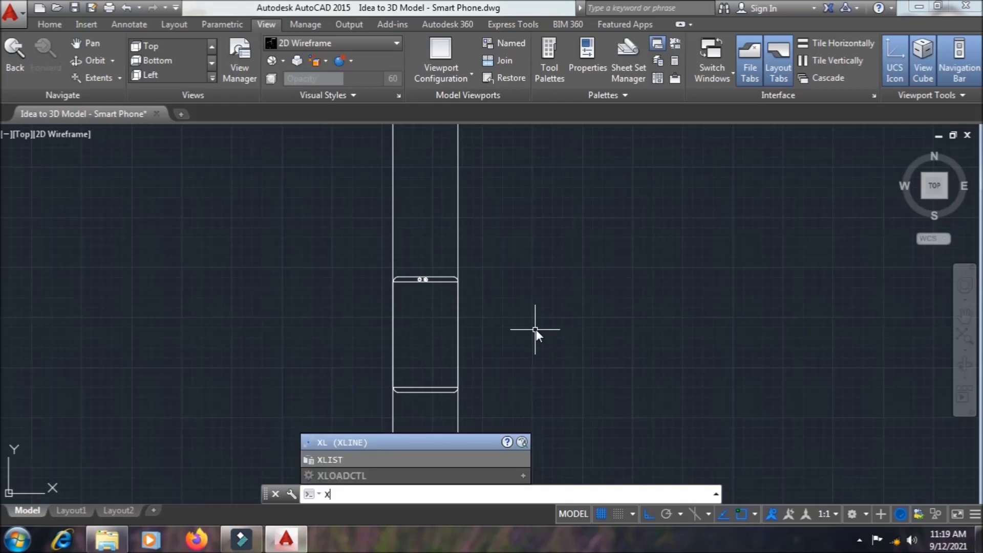
type("1")
key("Return")
type("h")
key("Return")
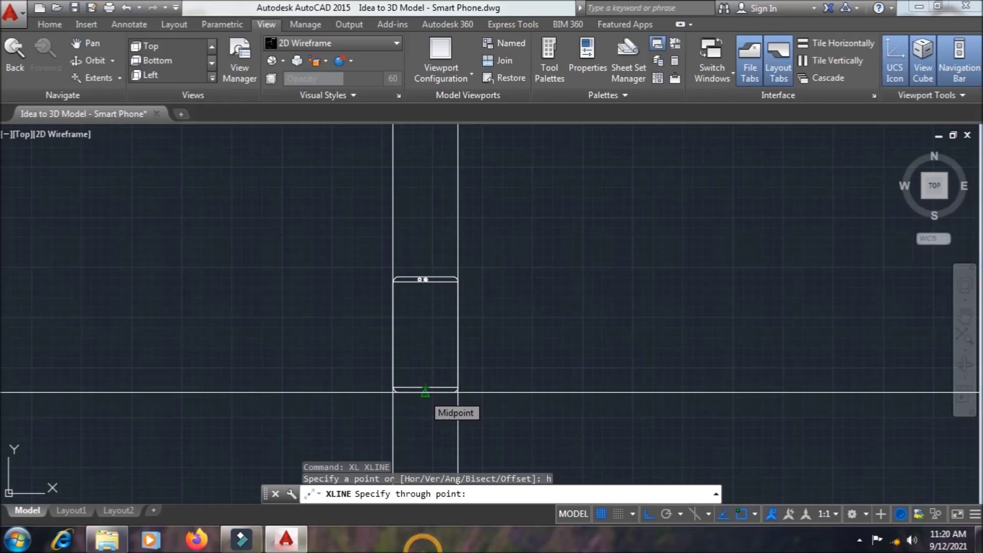
left_click(425, 392)
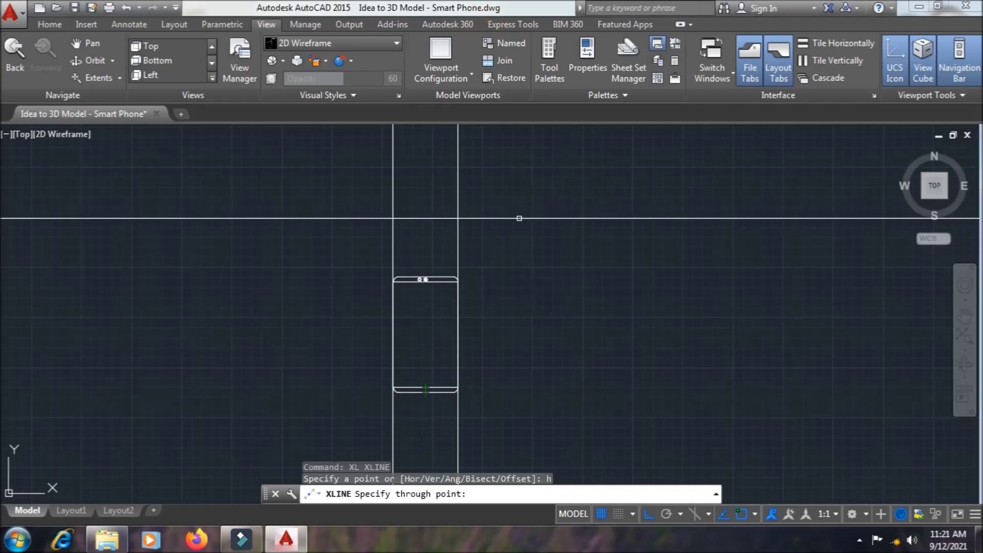
Add horizontal construction lines along the phone's top and bottom edges.
scroll(415, 267, "up", 2)
scroll(415, 267, "up", 3)
scroll(443, 335, "up", 3)
scroll(452, 379, "up", 3)
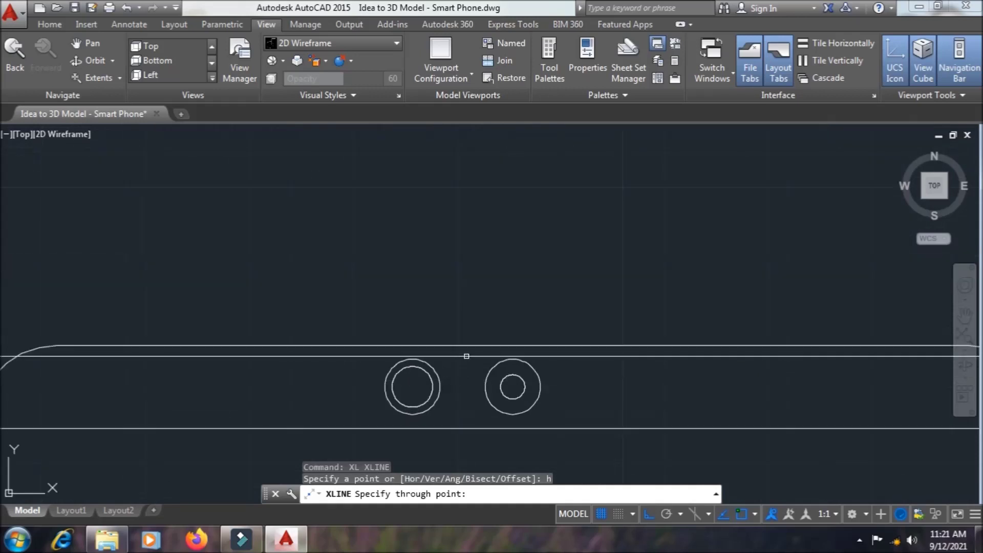
left_click(513, 345)
scroll(512, 340, "down", 2)
scroll(512, 336, "down", 3)
scroll(513, 404, "down", 2)
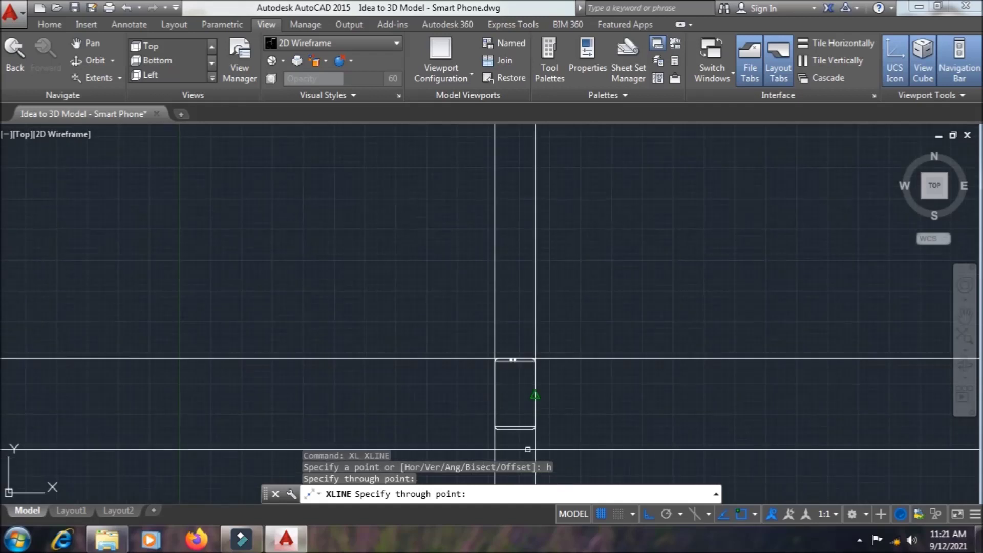
scroll(528, 443, "up", 3)
scroll(504, 425, "up", 4)
scroll(492, 404, "up", 2)
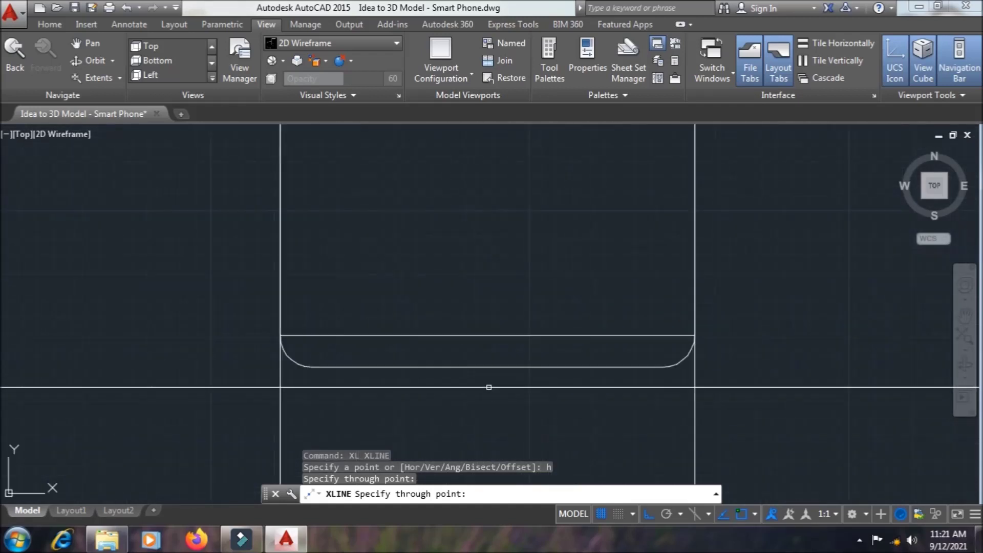
left_click(487, 367)
scroll(489, 369, "down", 5)
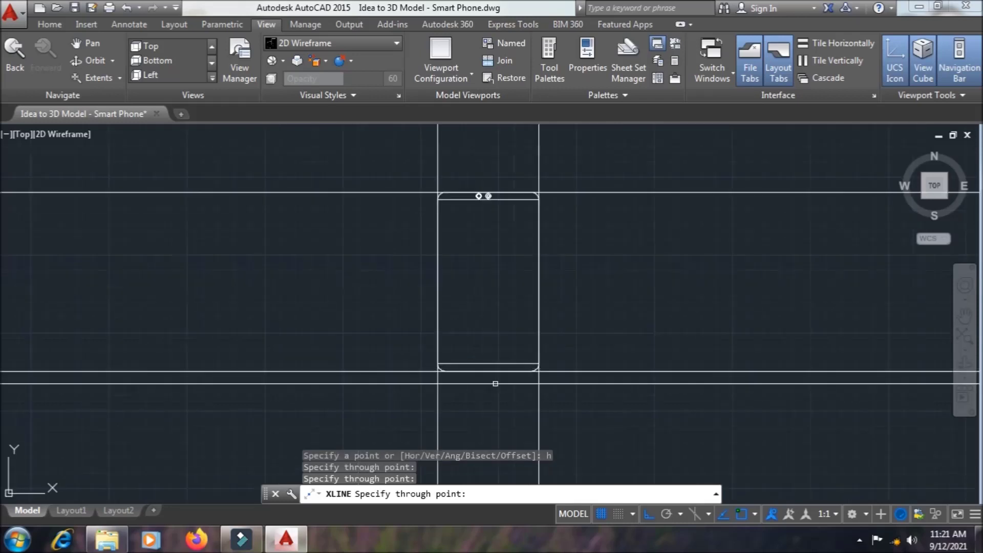
scroll(522, 389, "down", 2)
Offset the top horizontal line 1.5 units upward, above the phone.
key("Escape")
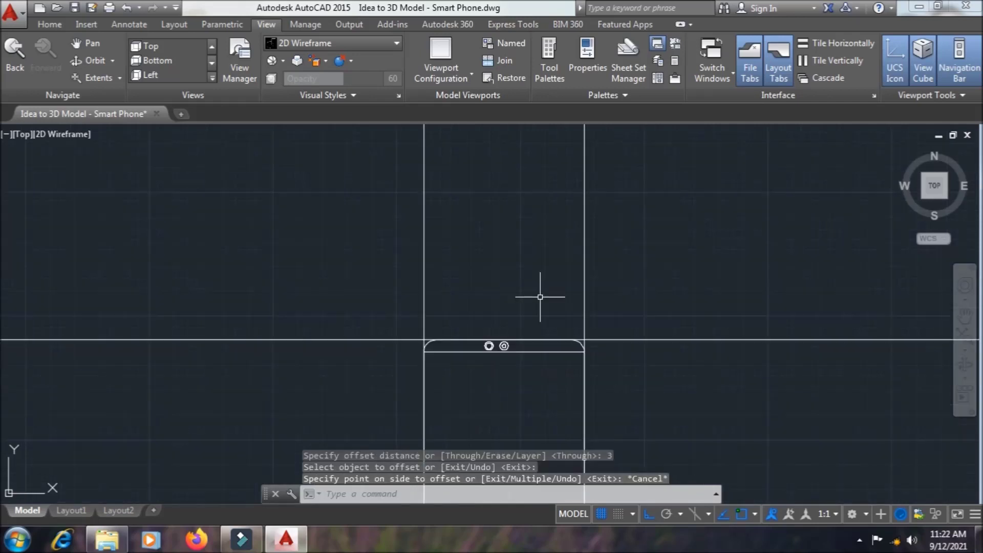
type("o")
key("Return")
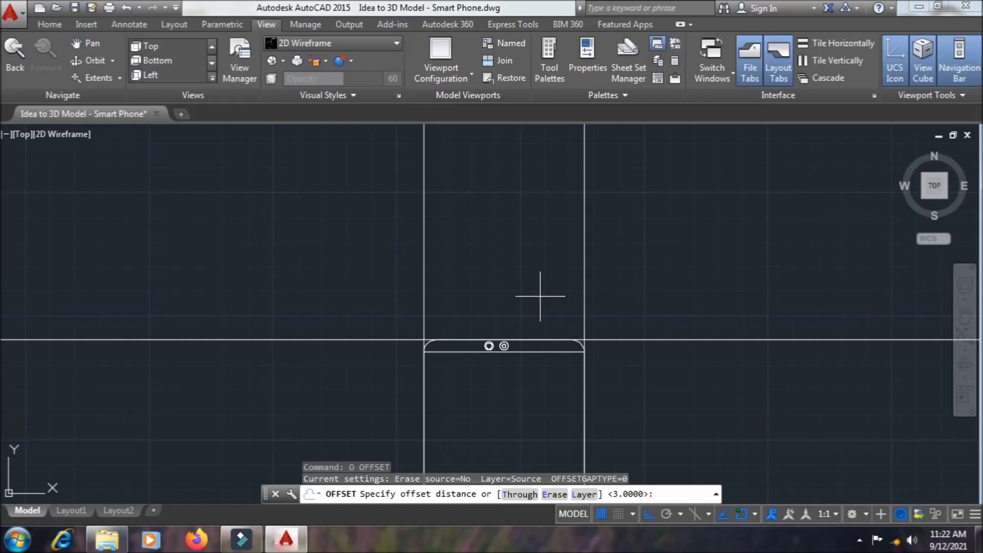
scroll(620, 377, "down", 4)
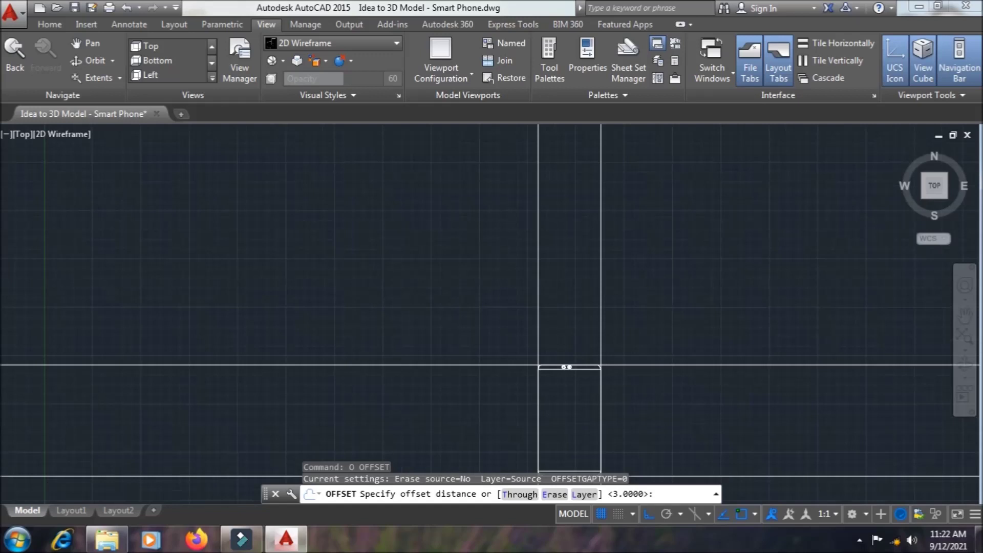
scroll(610, 383, "up", 2)
scroll(588, 381, "up", 5)
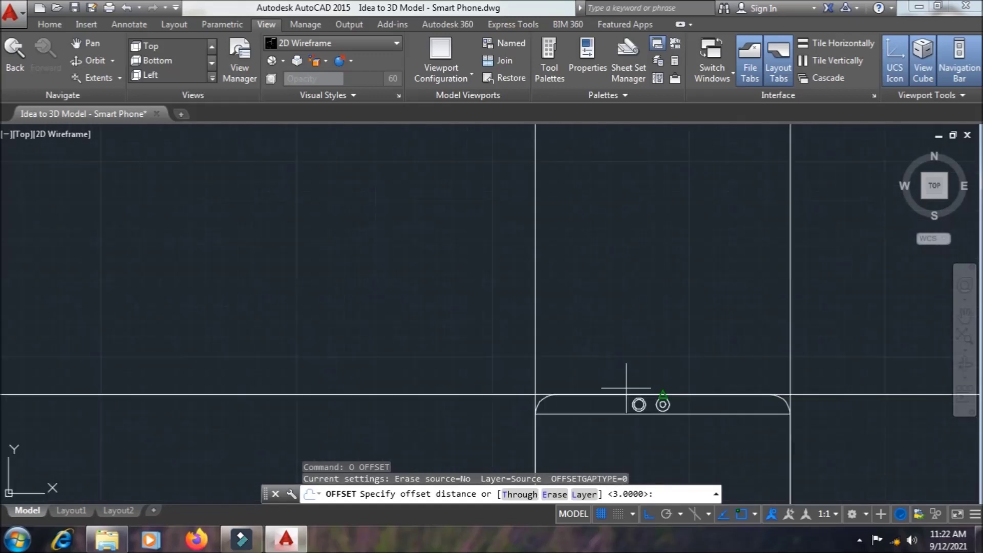
scroll(625, 387, "up", 1)
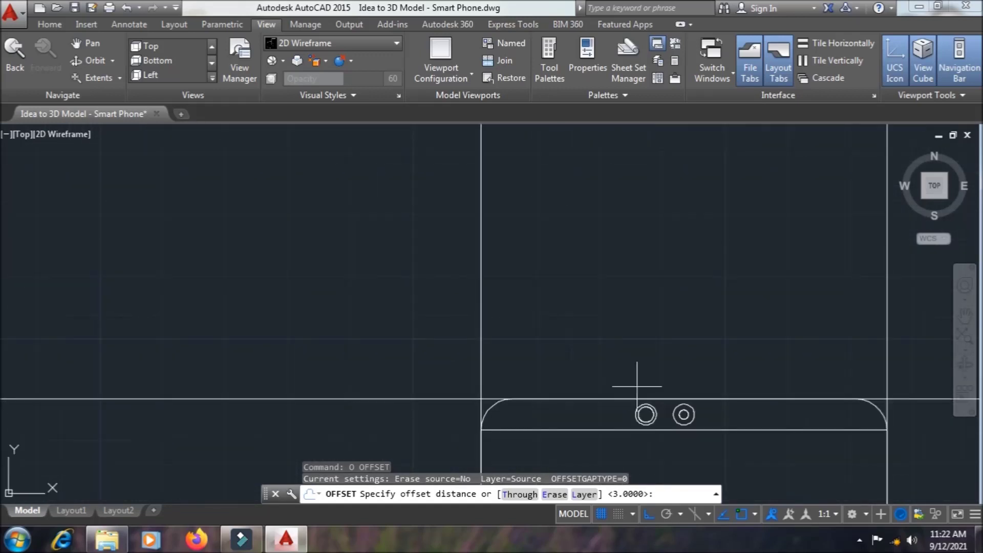
type("1.5")
key("Return")
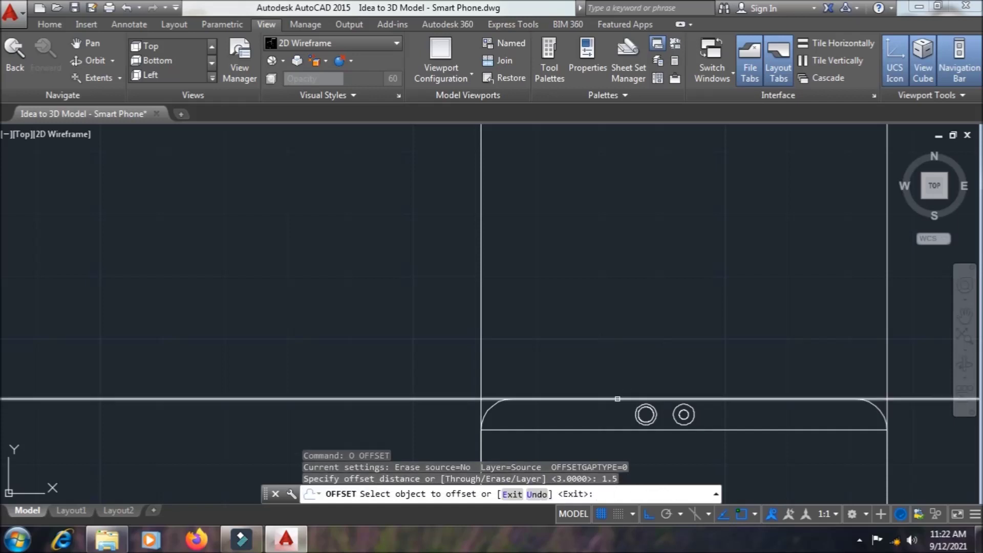
left_click(617, 399)
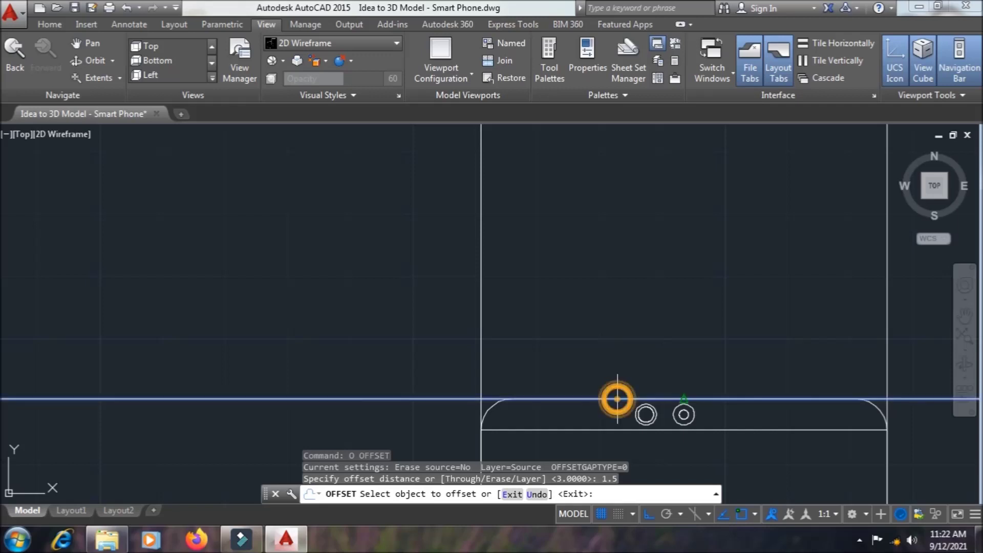
left_click(628, 325)
Offset the right and left edge lines 1.5 units outward.
scroll(628, 324, "down", 2)
scroll(650, 367, "down", 3)
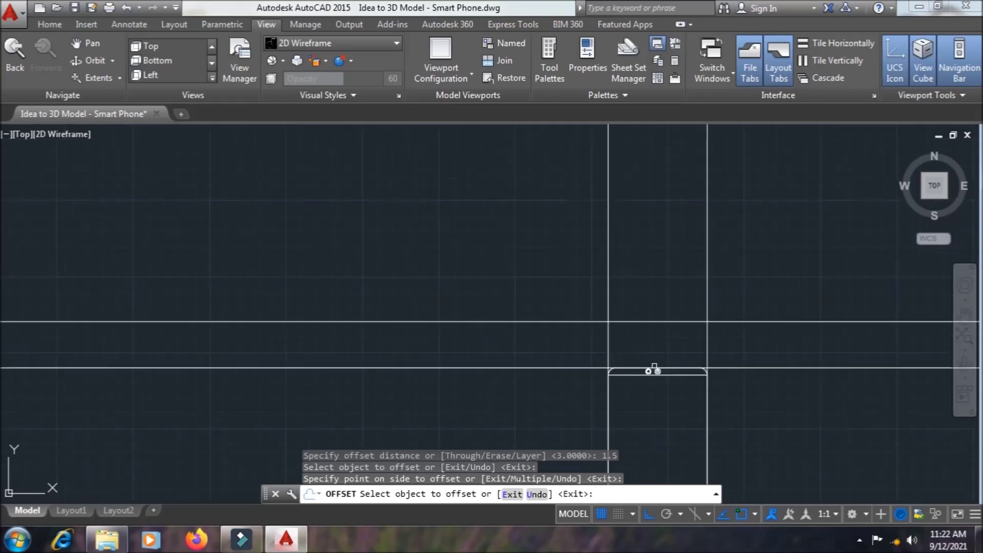
scroll(691, 399, "down", 1)
middle_click_drag(707, 412, 657, 355)
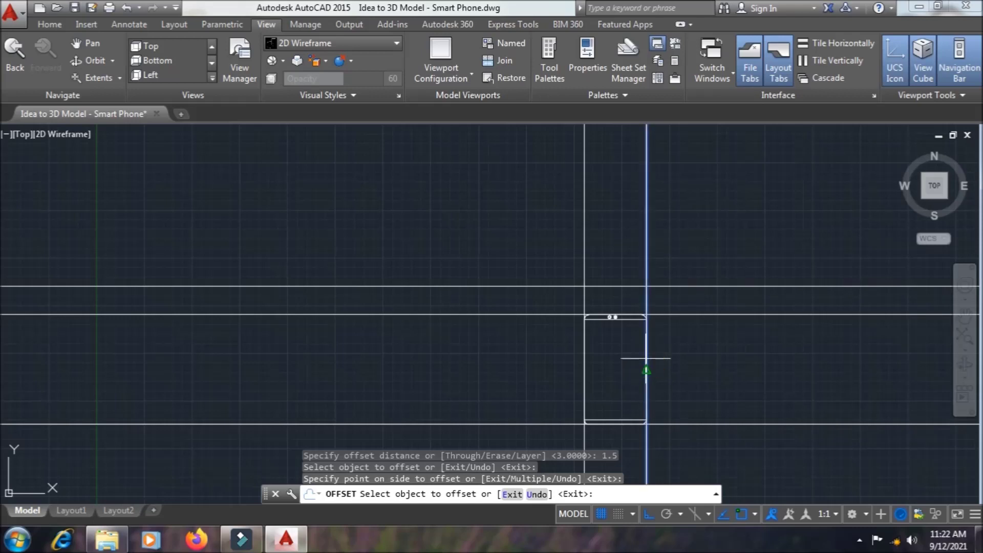
left_click(645, 359)
left_click(735, 363)
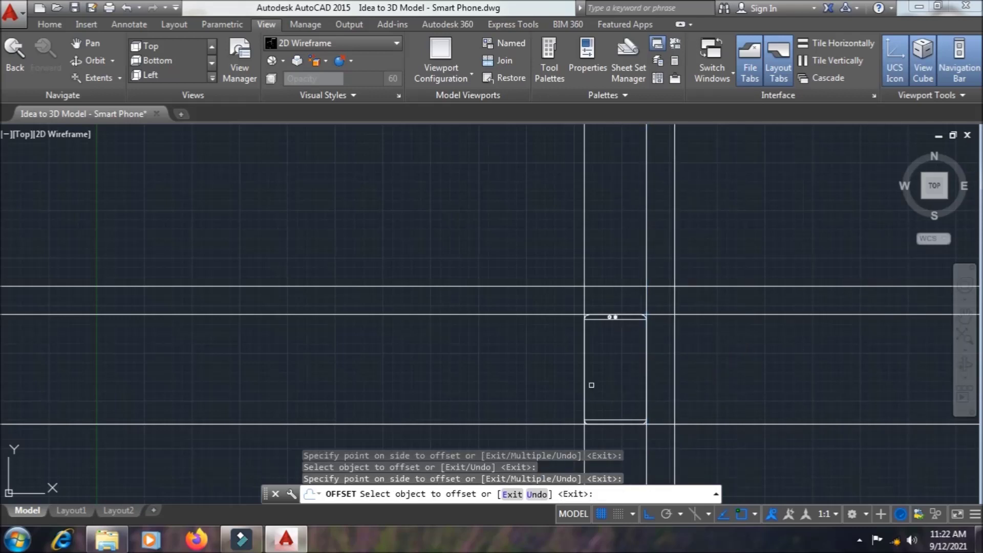
left_click(583, 383)
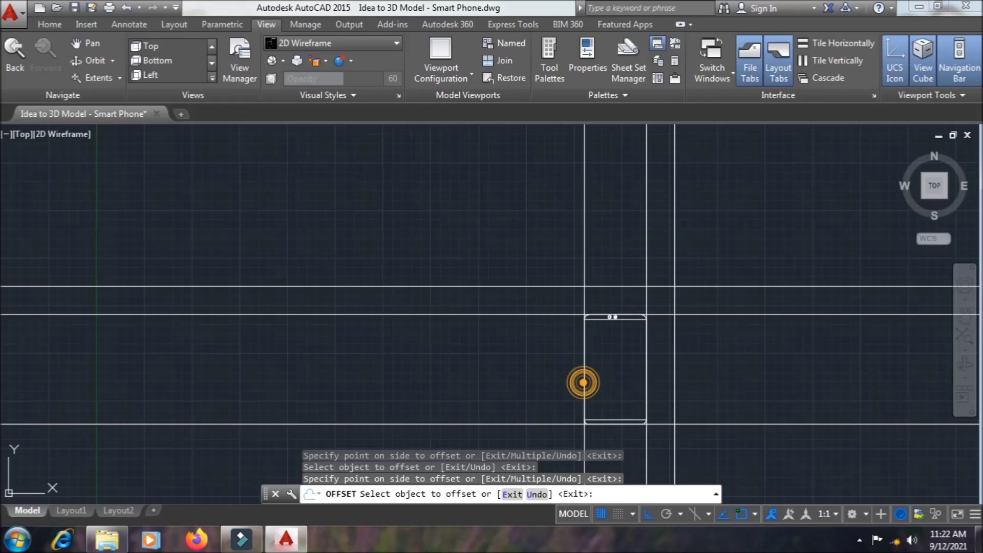
left_click(525, 381)
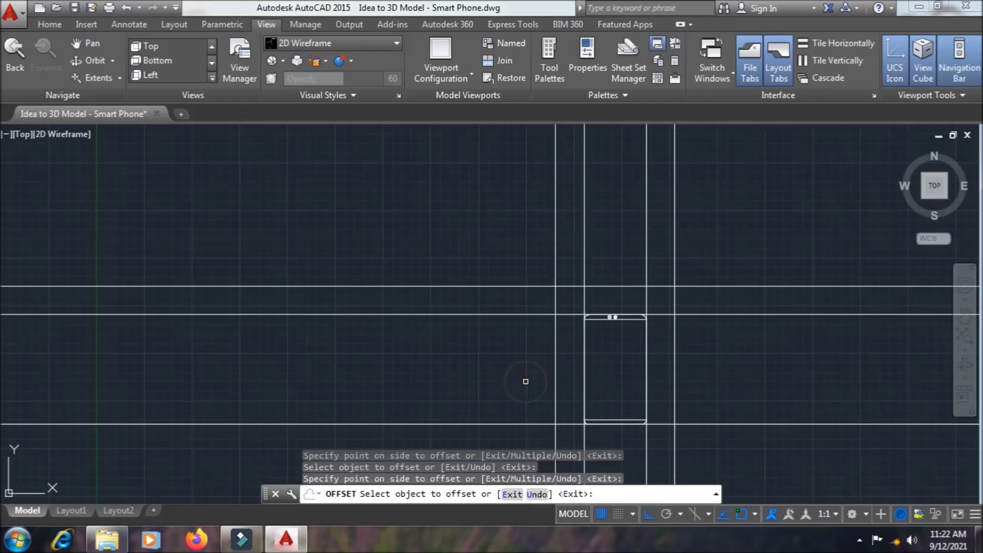
Offset the bottom horizontal line 1.5 units below the phone.
scroll(525, 382, "down", 3)
scroll(568, 417, "up", 3)
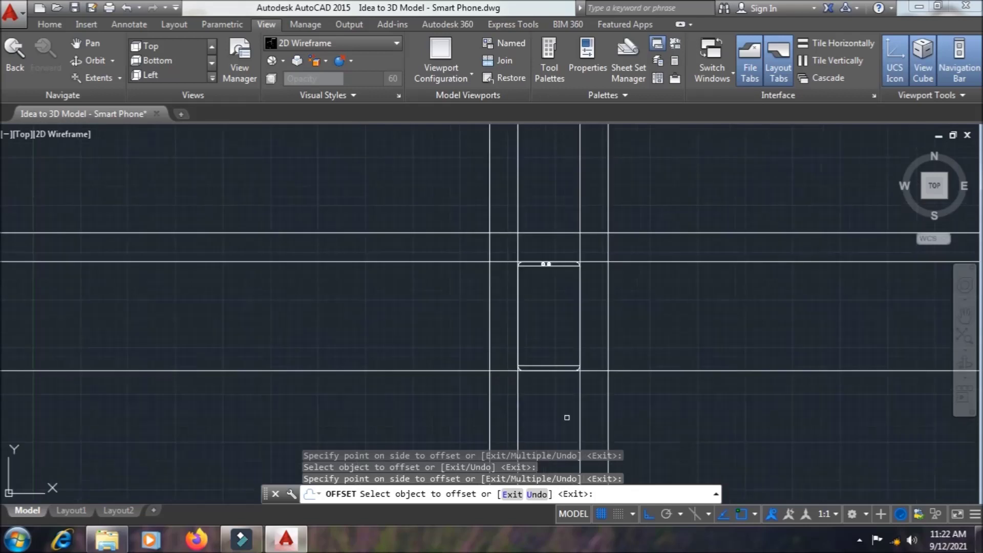
scroll(586, 393, "up", 2)
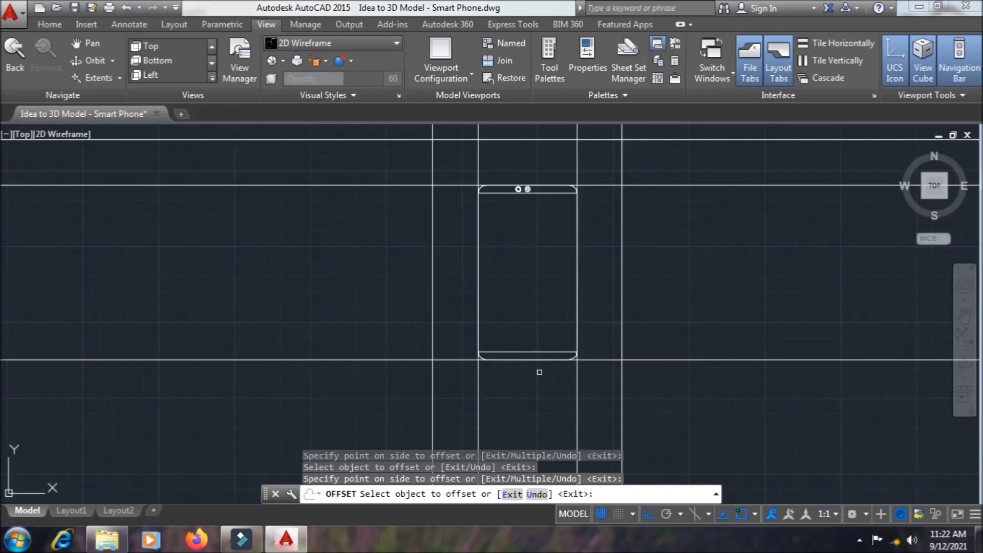
left_click(538, 359)
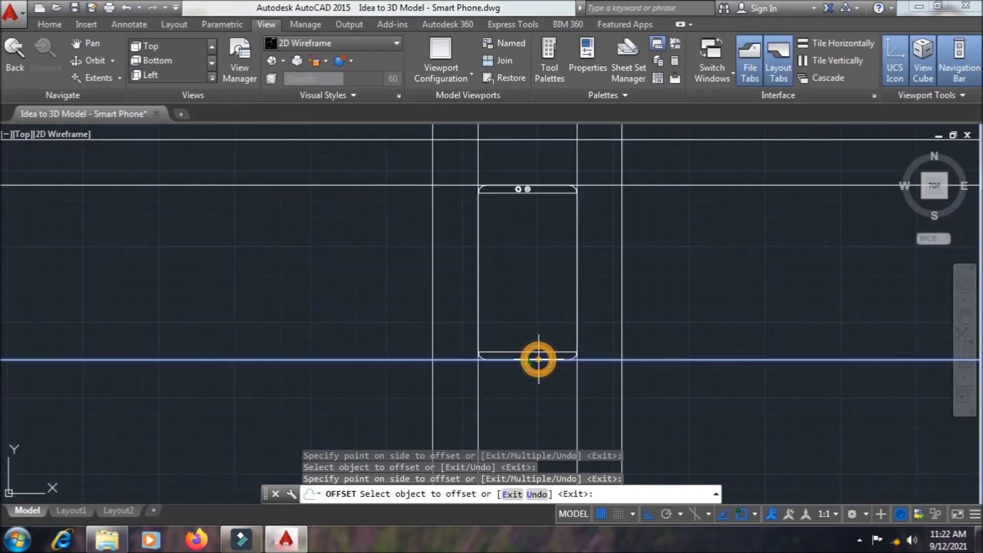
left_click(538, 409)
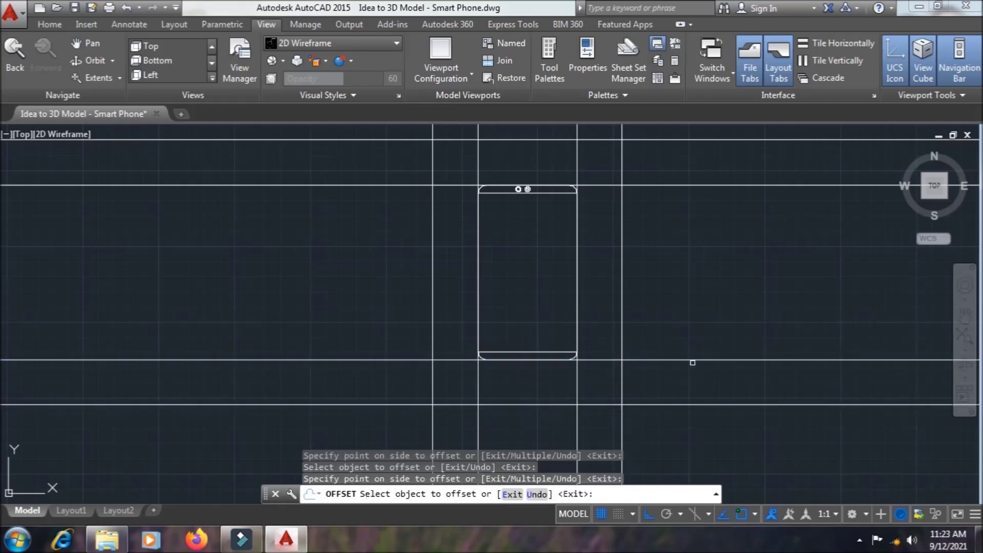
scroll(688, 353, "down", 2)
middle_click_drag(687, 333, 625, 340)
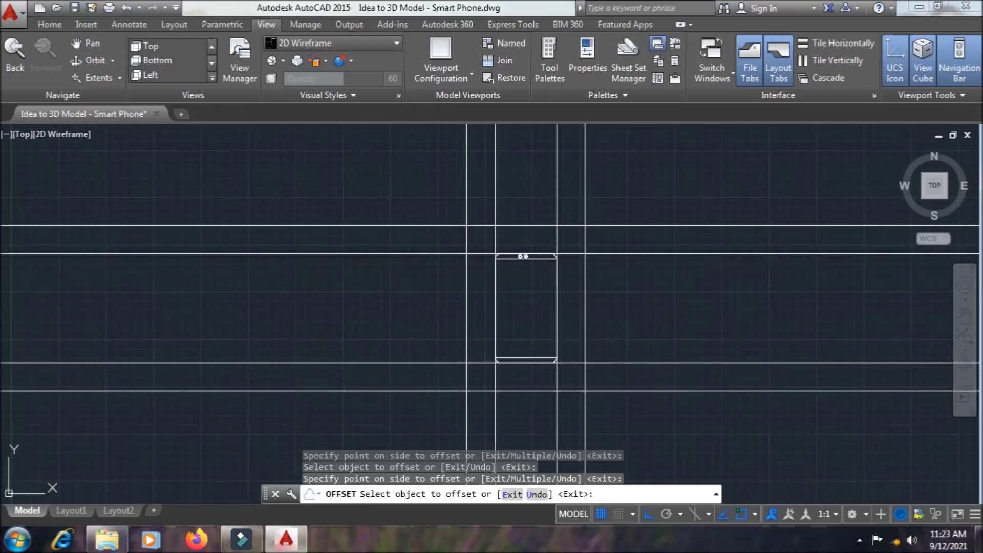
key("Escape")
Trim the construction line ends overhanging right, above and left of the frame.
type("t")
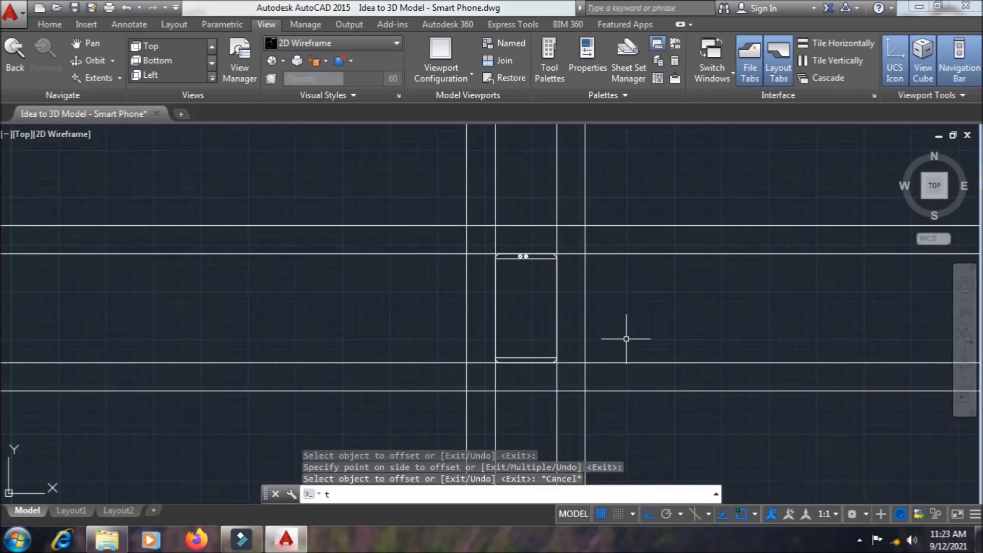
type("r")
key("space")
key("space")
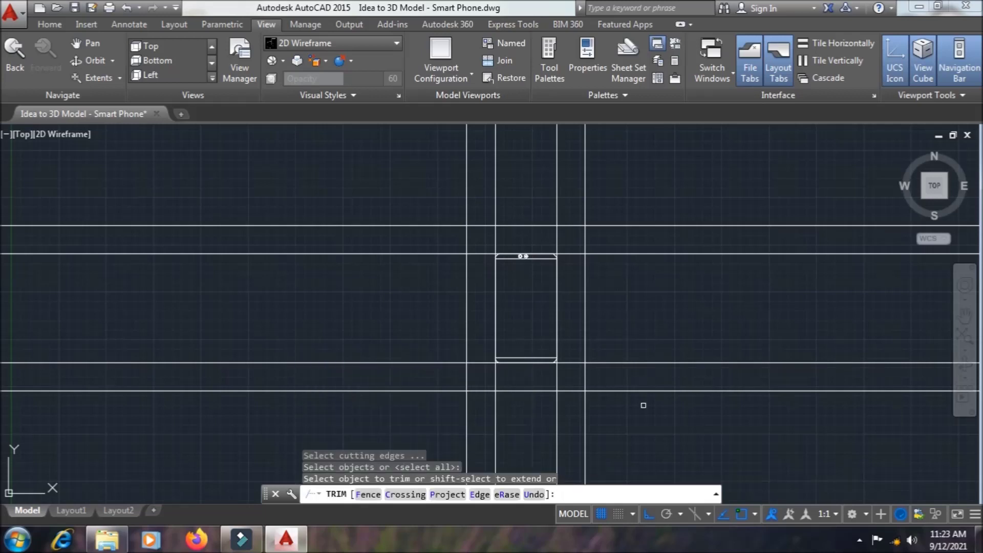
left_click(645, 412)
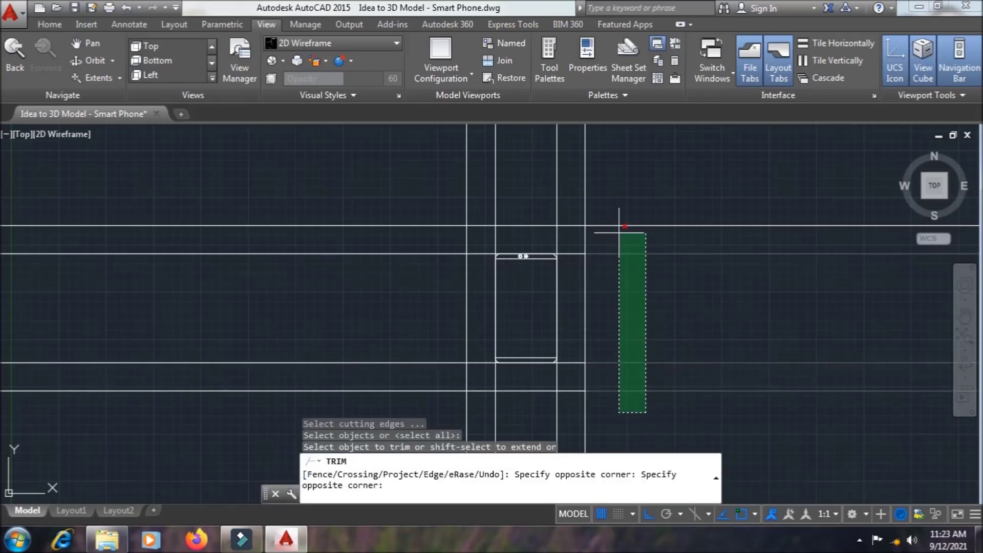
left_click(619, 215)
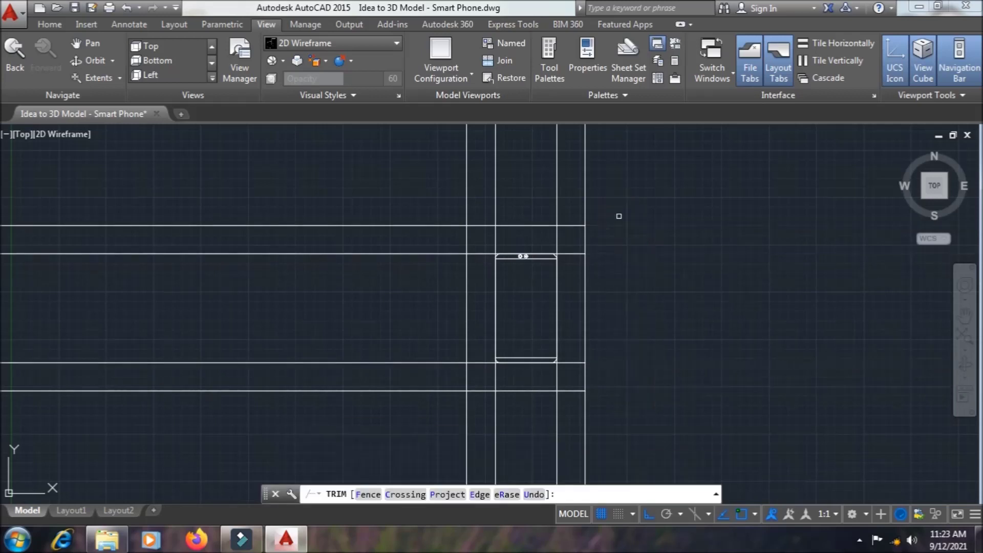
left_click(603, 178)
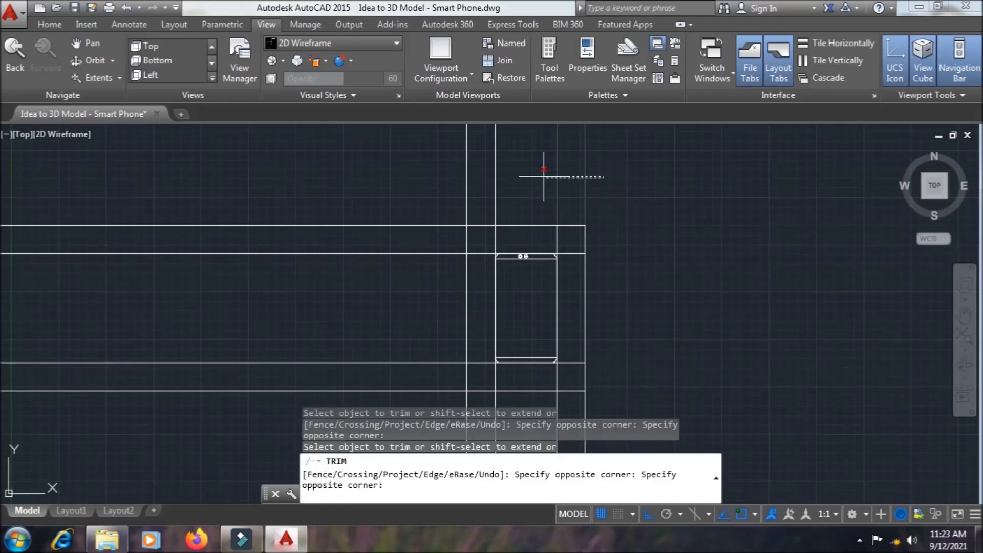
left_click(415, 179)
left_click(388, 194)
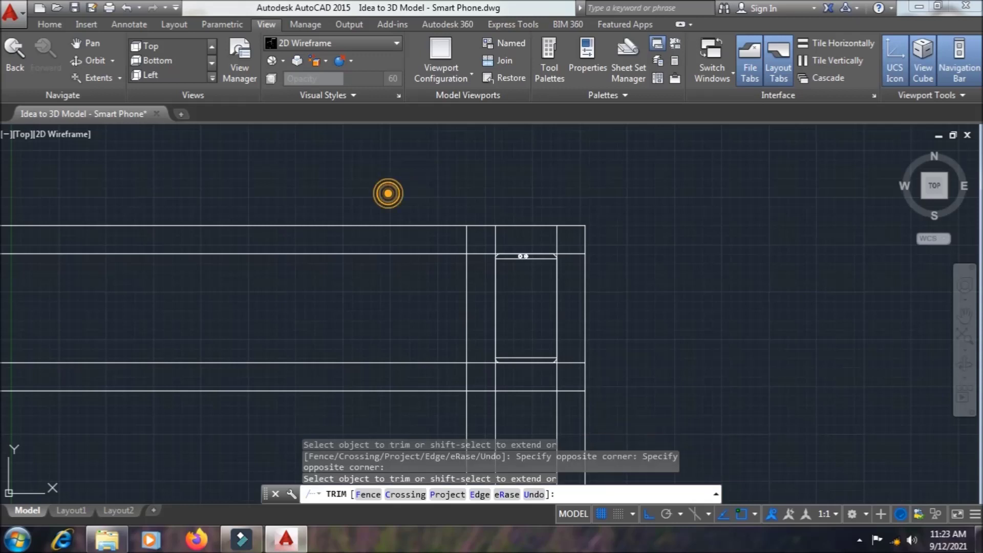
left_click(318, 394)
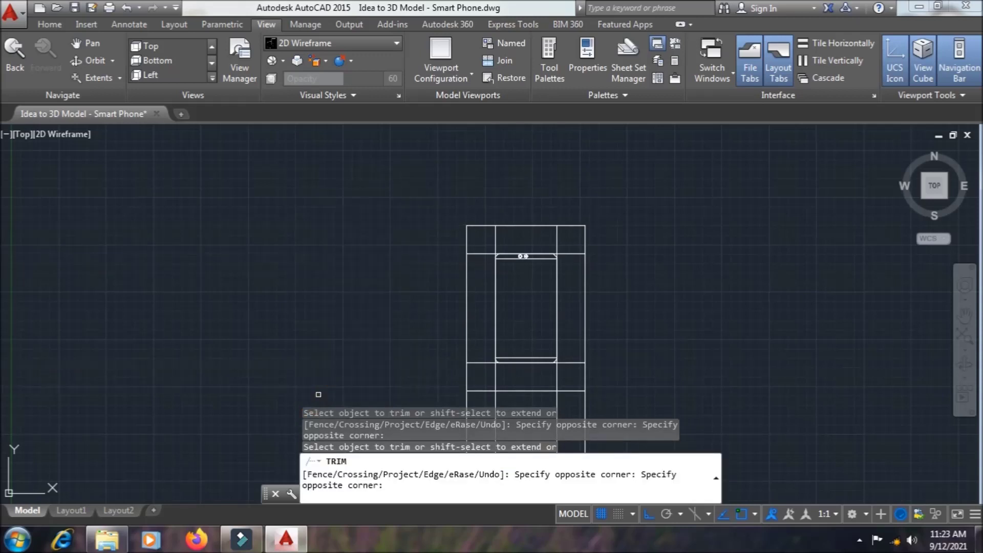
Trim the remaining overhangs below the frame, beside the left edge, top corner and bottom.
left_click(647, 439)
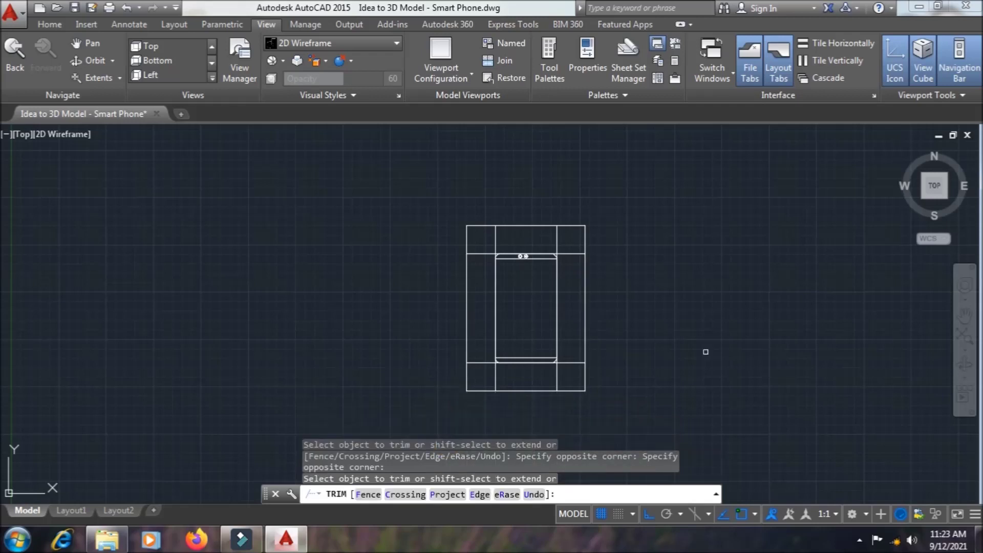
scroll(673, 357, "up", 2)
middle_click_drag(672, 356, 675, 321)
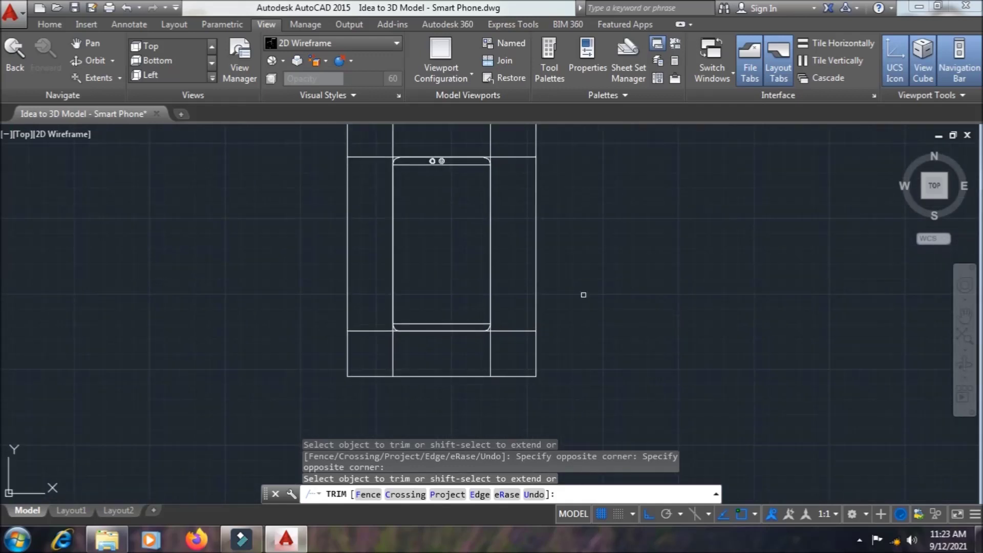
left_click(490, 257)
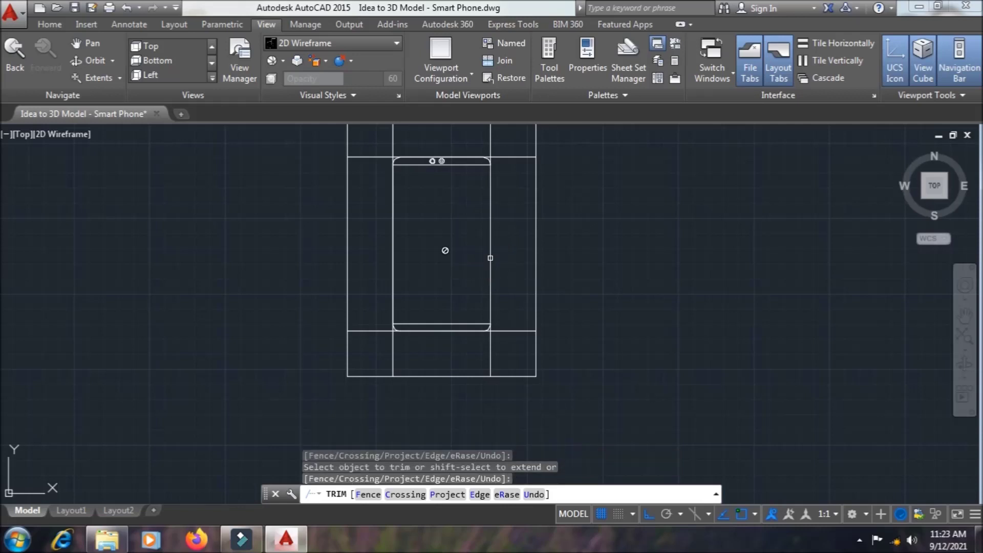
left_click(490, 257)
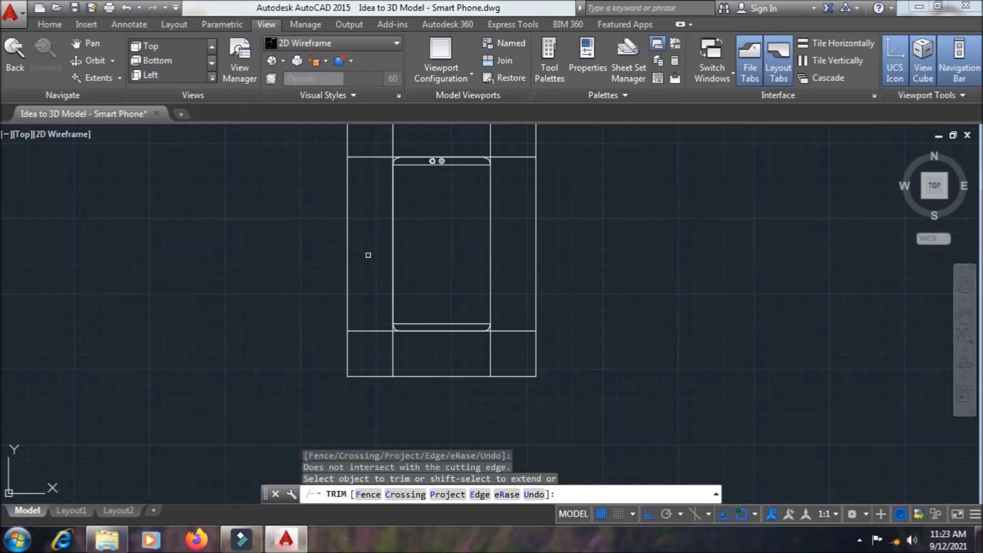
left_click(390, 259)
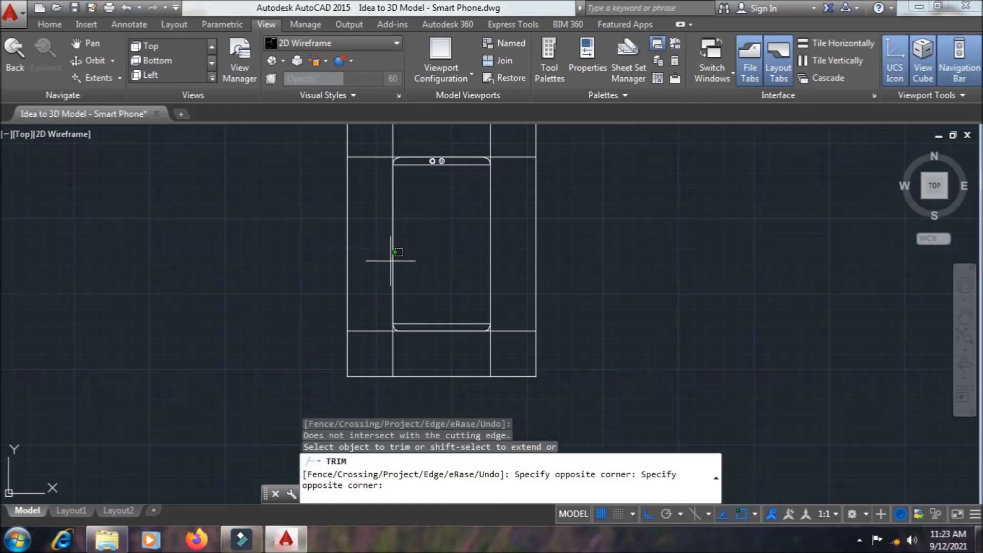
left_click(398, 273)
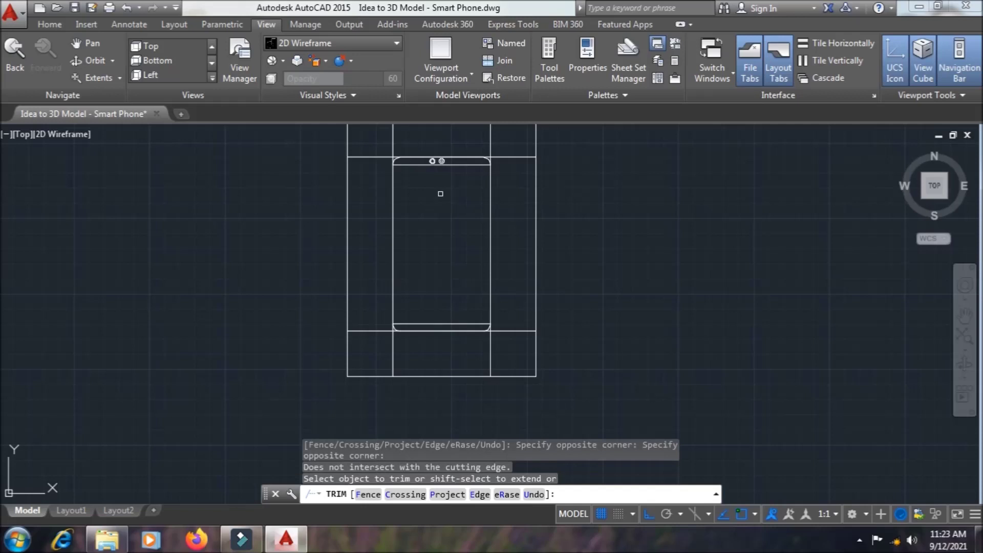
left_click(470, 166)
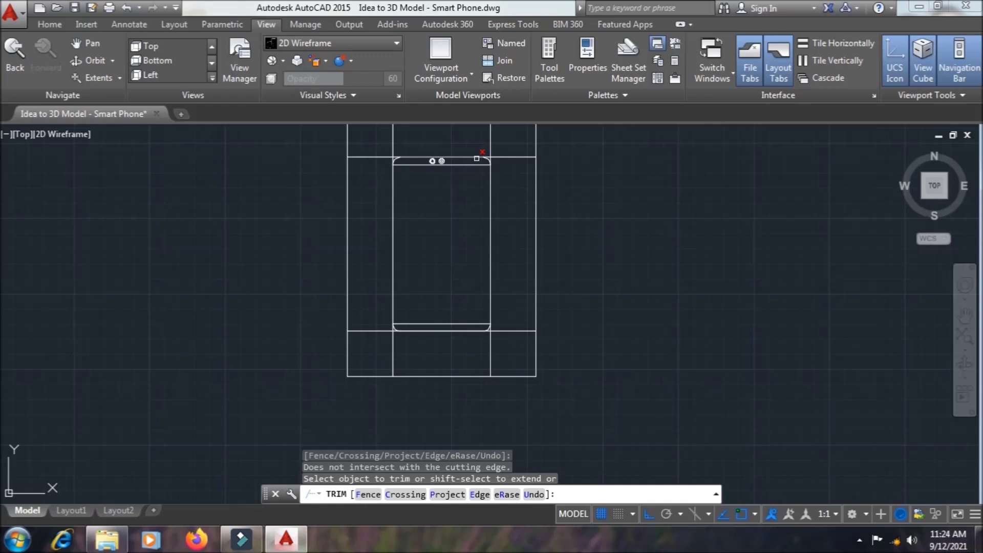
left_click(477, 158)
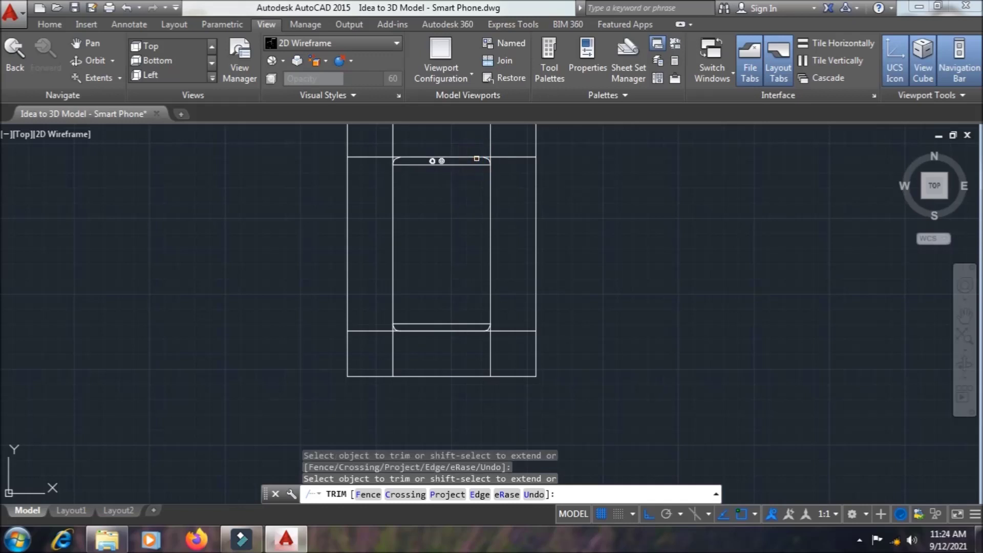
left_click(446, 331)
key("Escape")
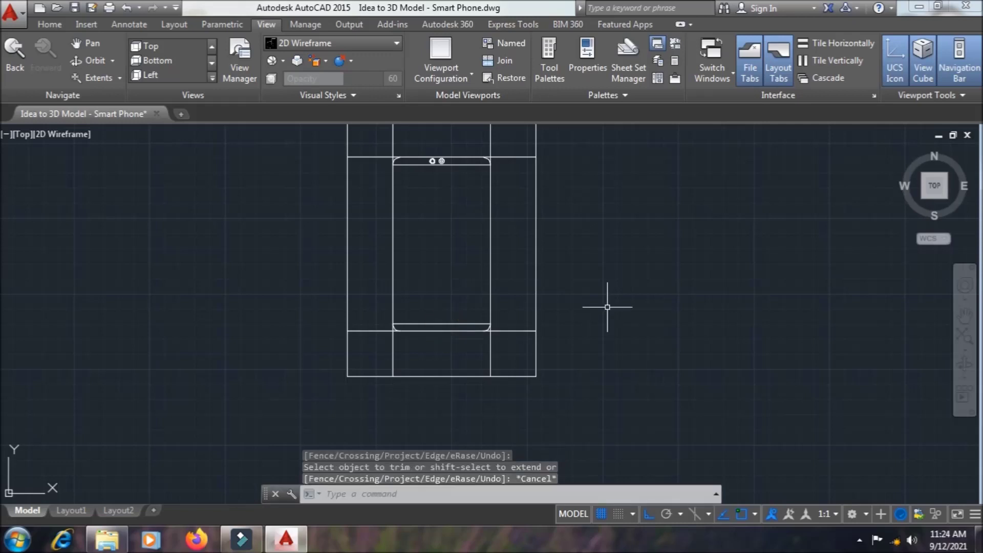
Trim away the top-right and top-left corner square segments.
middle_click_drag(607, 305, 605, 343)
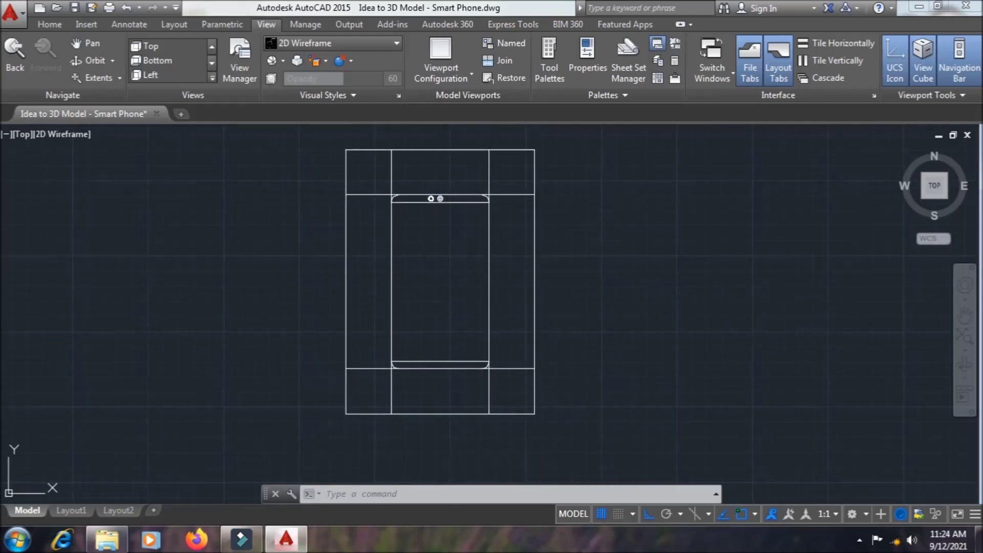
key("Escape")
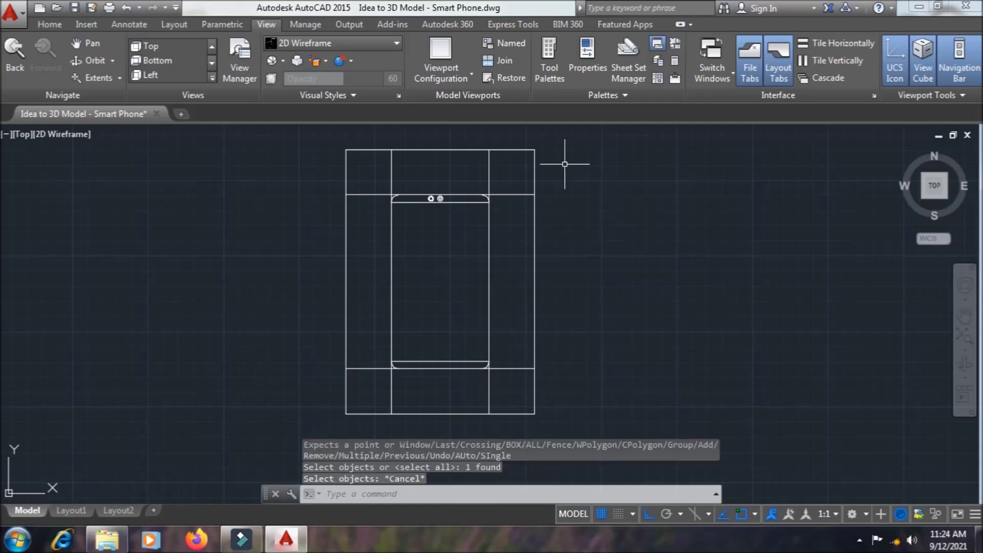
type("tr")
key("Return")
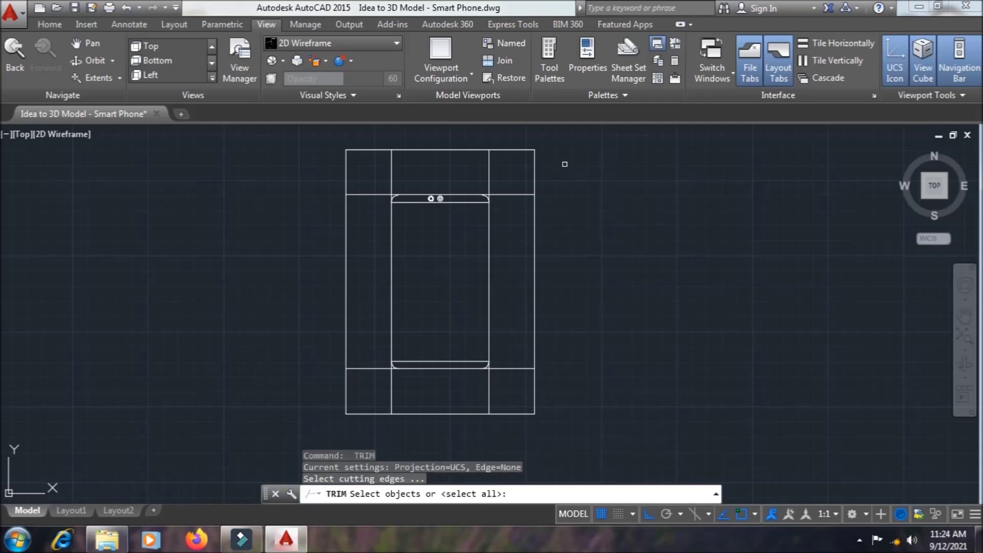
key("Return")
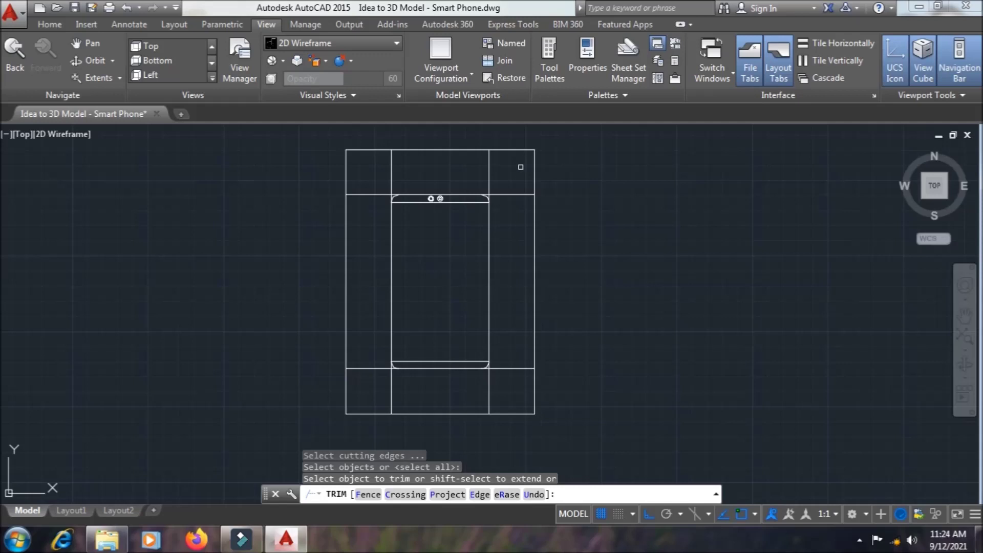
left_click(532, 169)
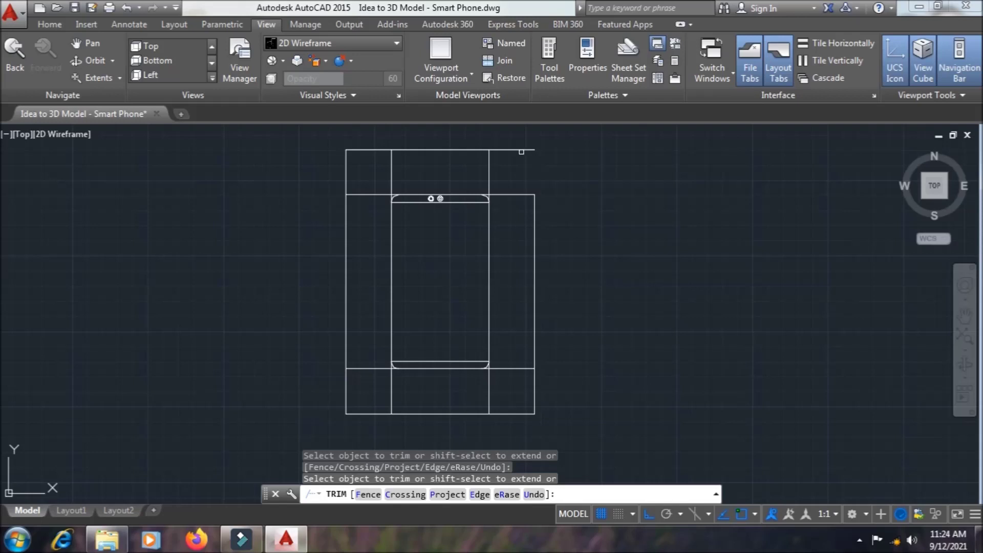
left_click(520, 150)
left_click(379, 151)
Trim away the left-side and bottom corner square segments, including the bottom-right stub.
left_click(346, 168)
left_click(347, 380)
left_click(374, 412)
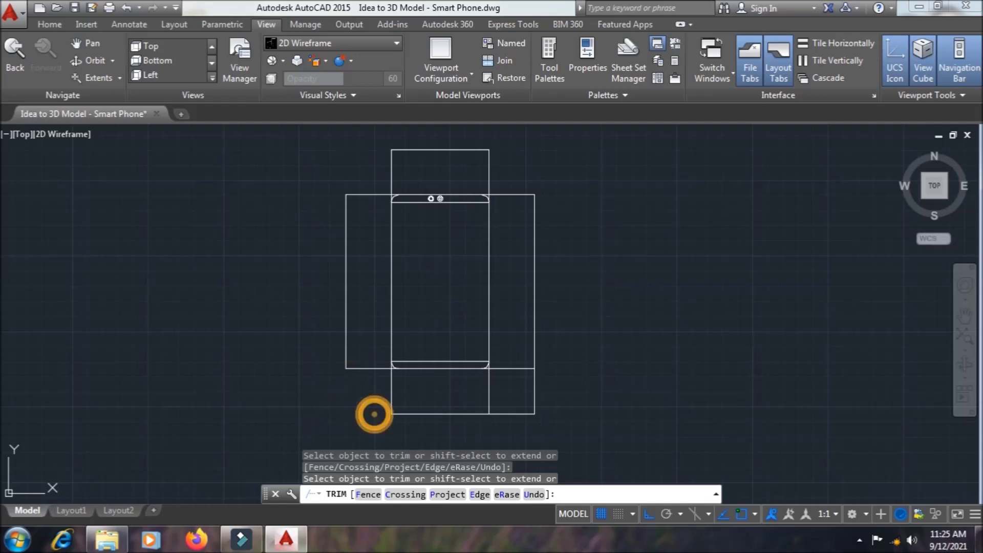
left_click(501, 413)
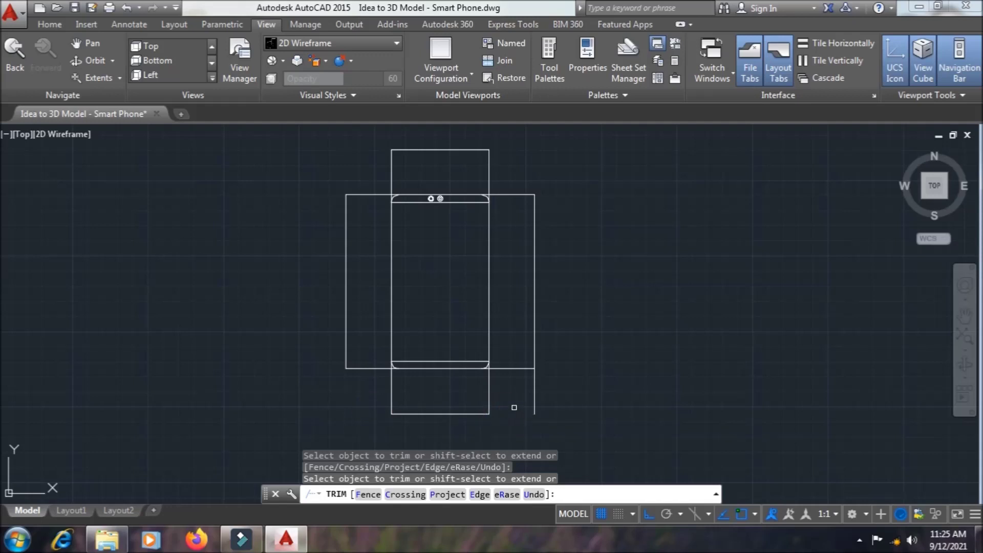
left_click(535, 399)
key("Escape")
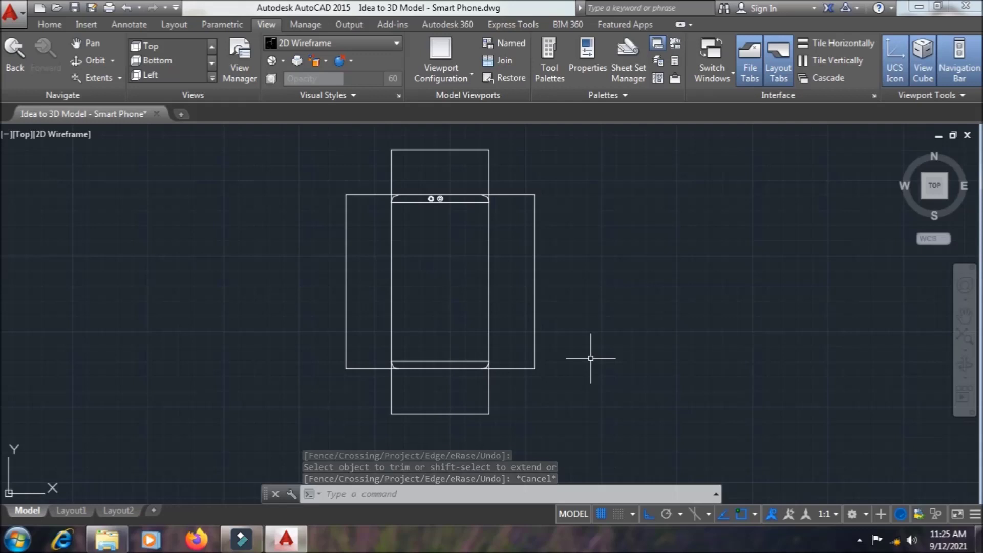
type("o")
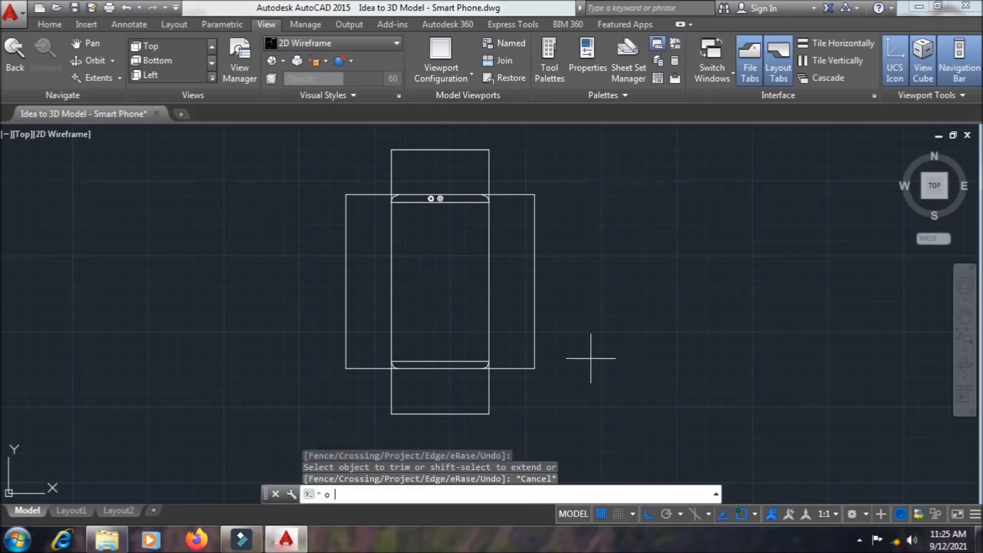
Offset the right outer edge and the top edge inward by 0.33.
key("Return")
type(".")
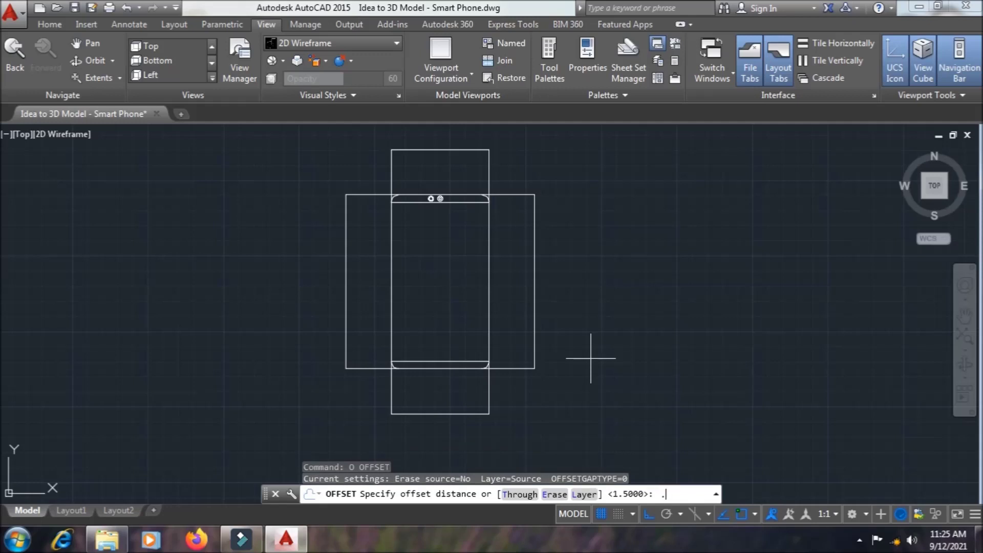
type("3")
type("3")
key("Return")
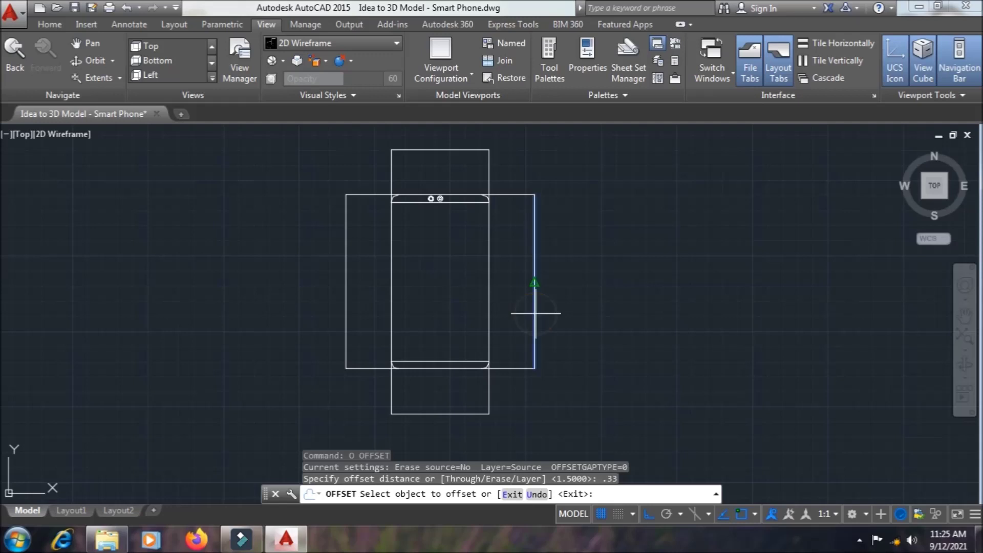
left_click(535, 312)
left_click(509, 320)
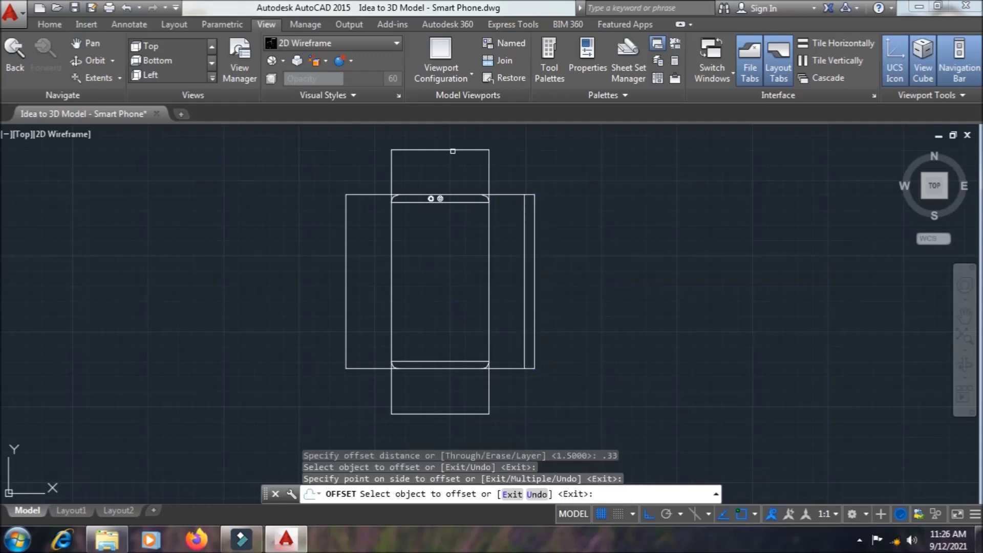
left_click(452, 150)
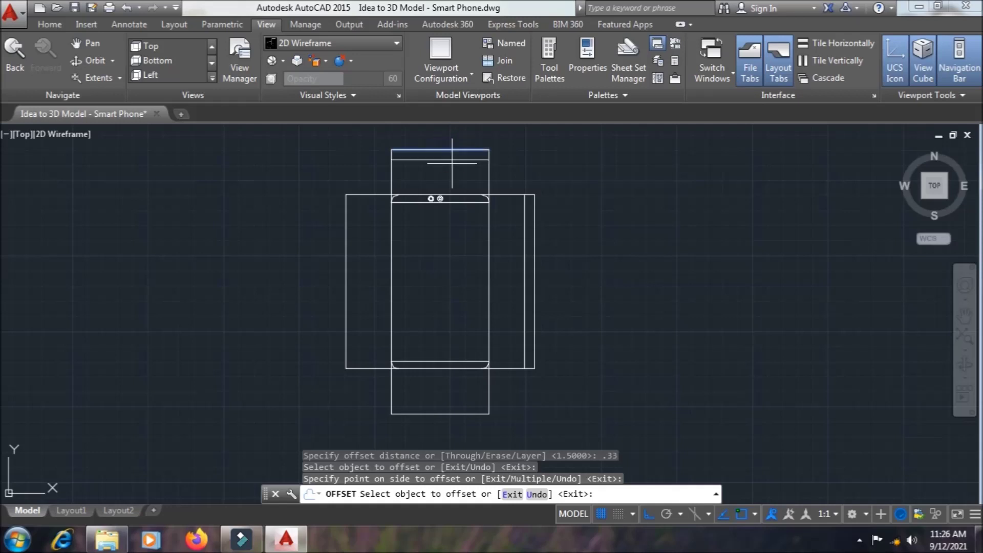
left_click(451, 165)
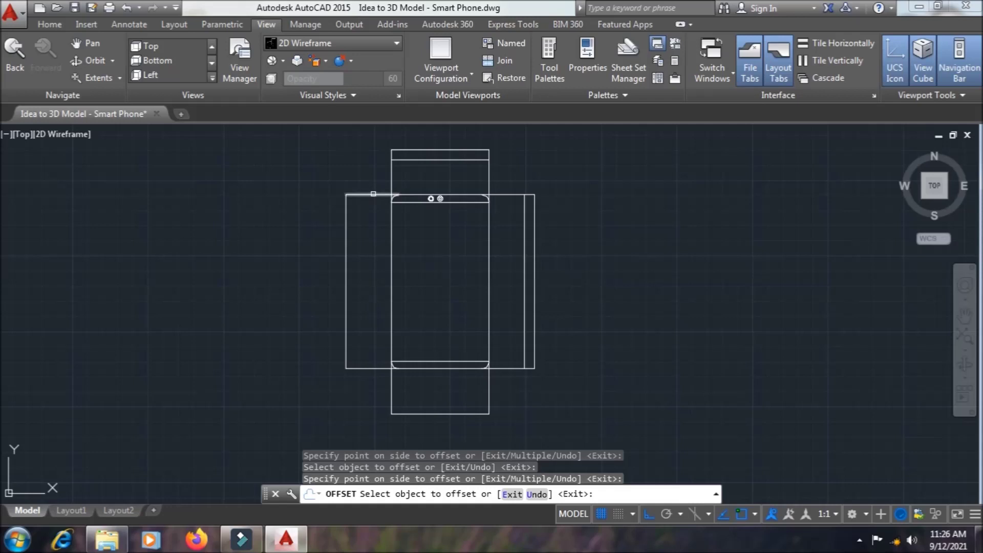
Offset the left and bottom outer edges inward by 0.33, then save the drawing.
left_click(347, 220)
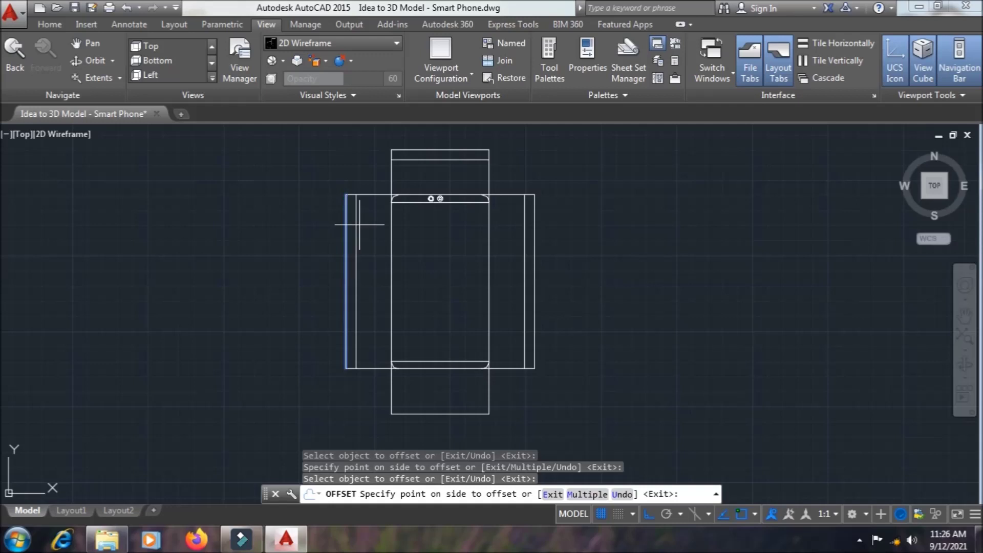
left_click(365, 227)
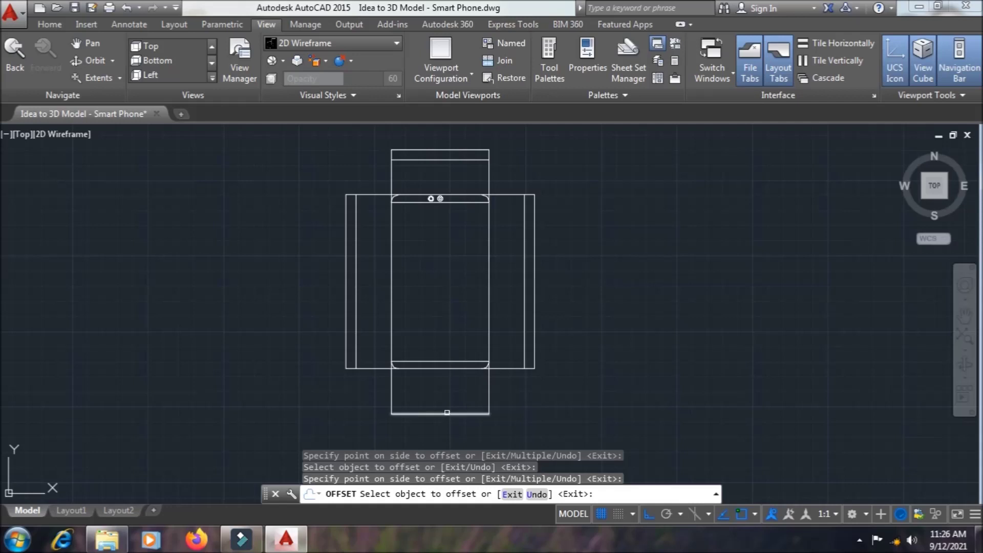
left_click(446, 412)
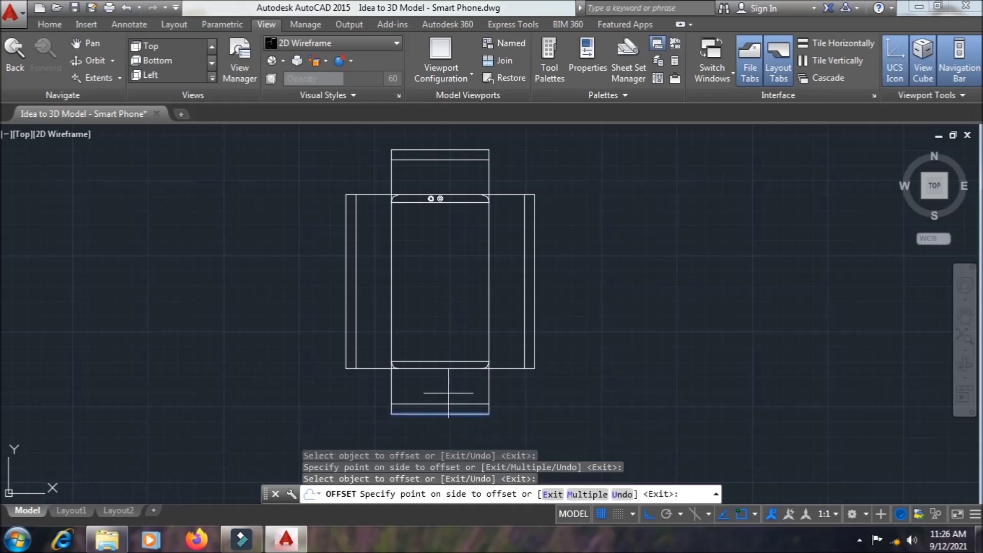
left_click(449, 387)
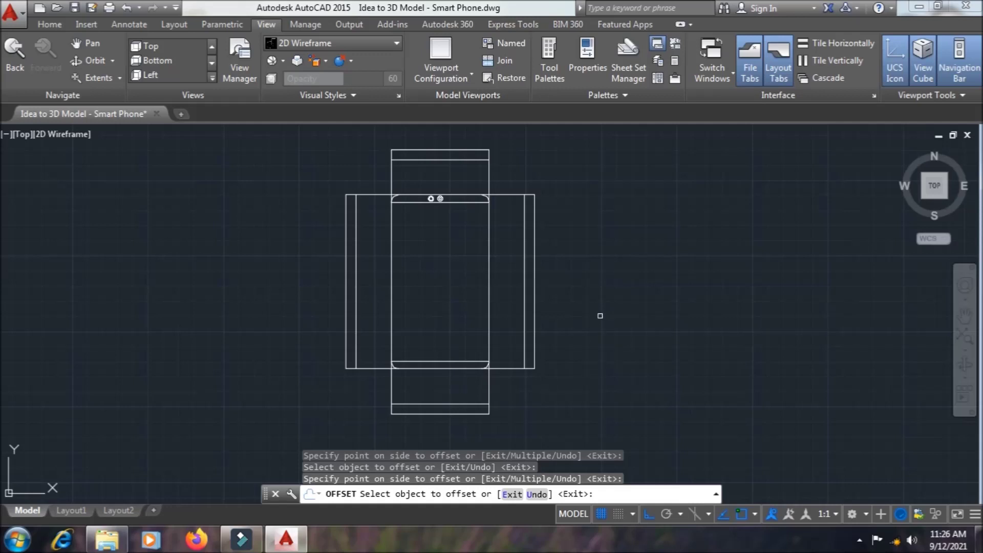
key("Escape")
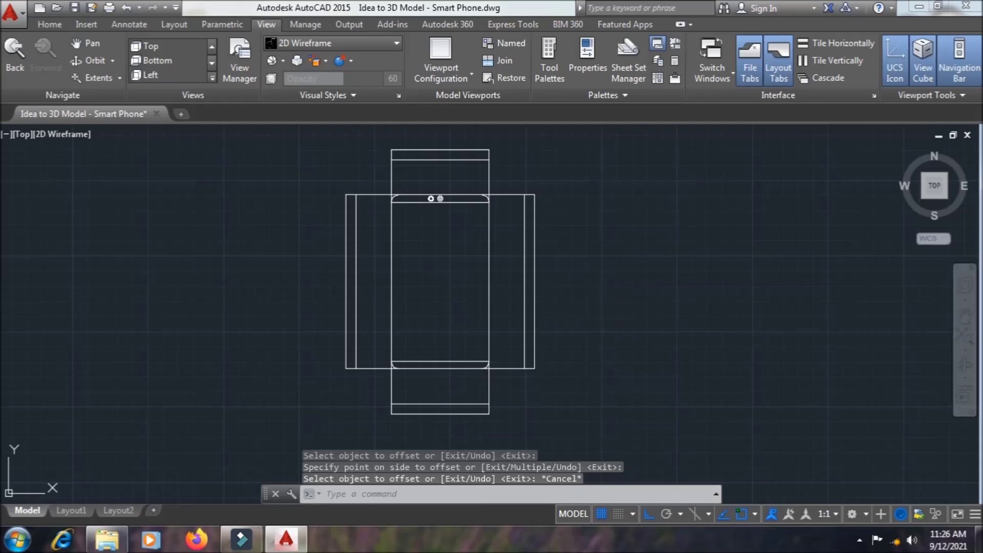
key("ctrl+s")
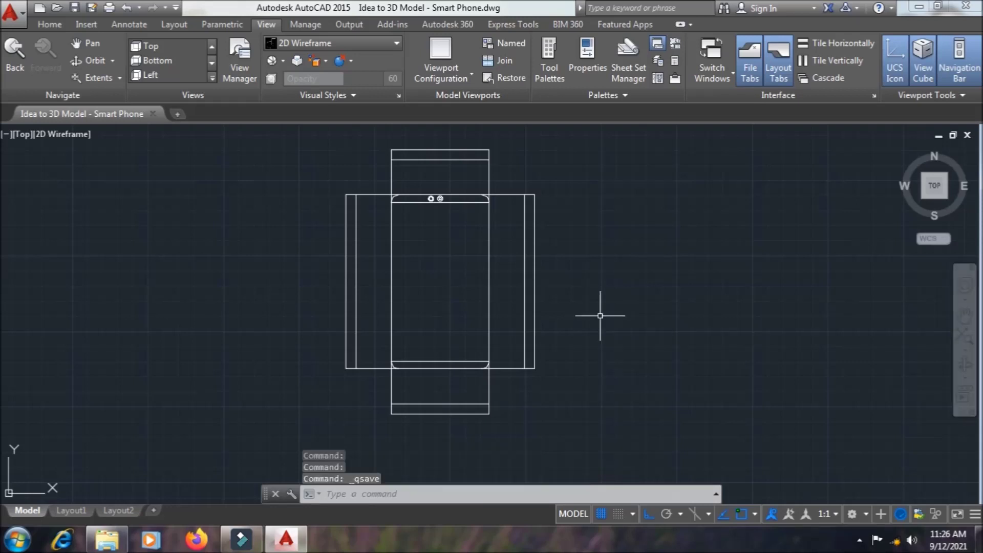
Trim the lower joining segments between the side and bottom strips and the body.
type("tr")
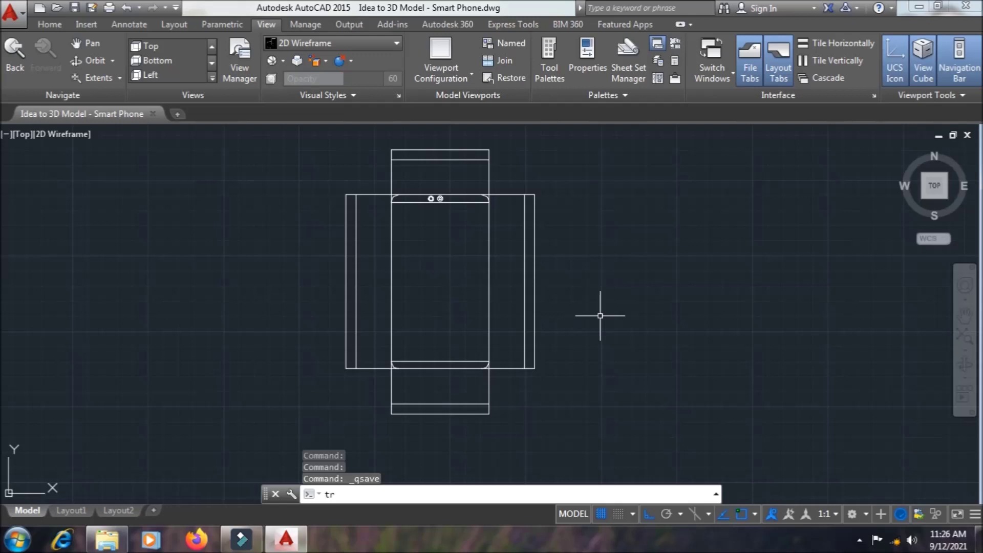
key("Return")
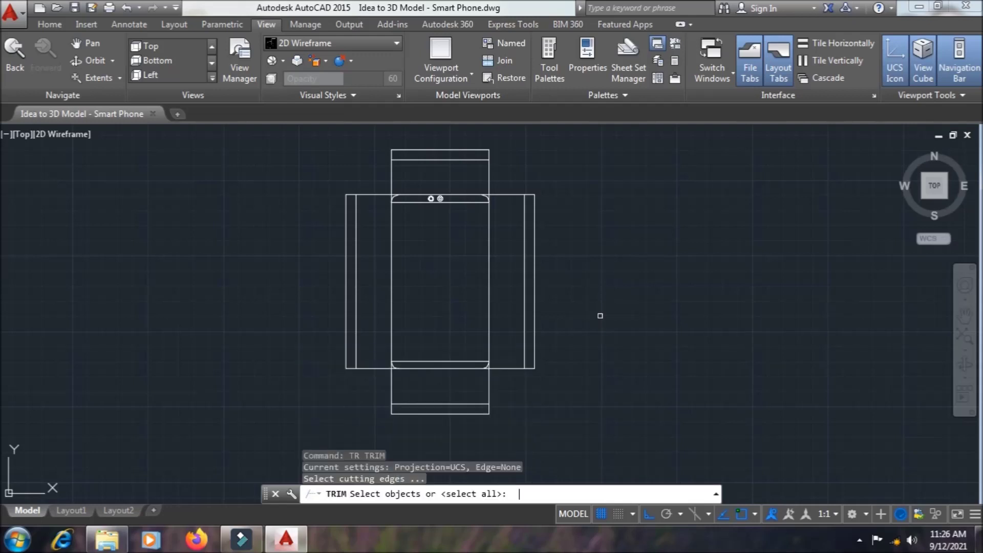
key("Return")
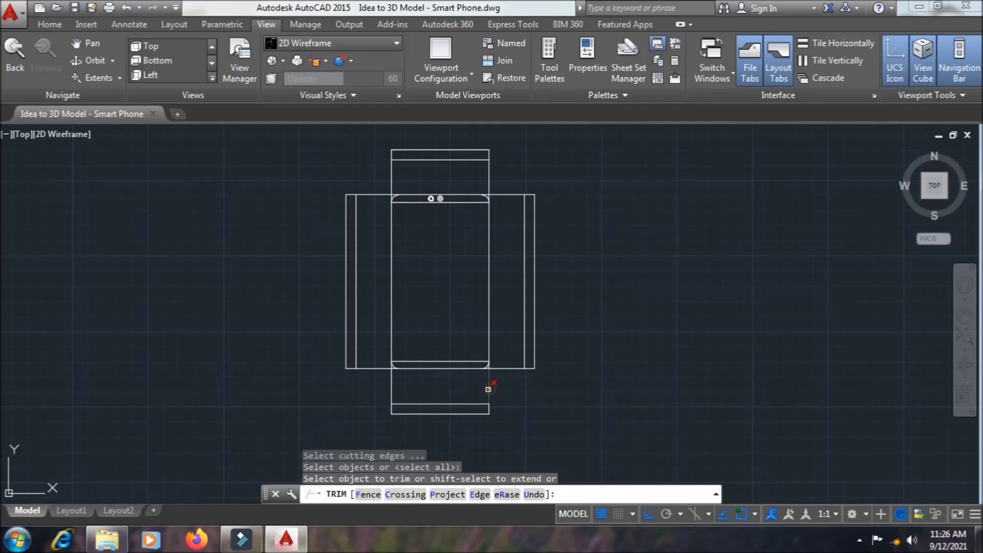
left_click(487, 389)
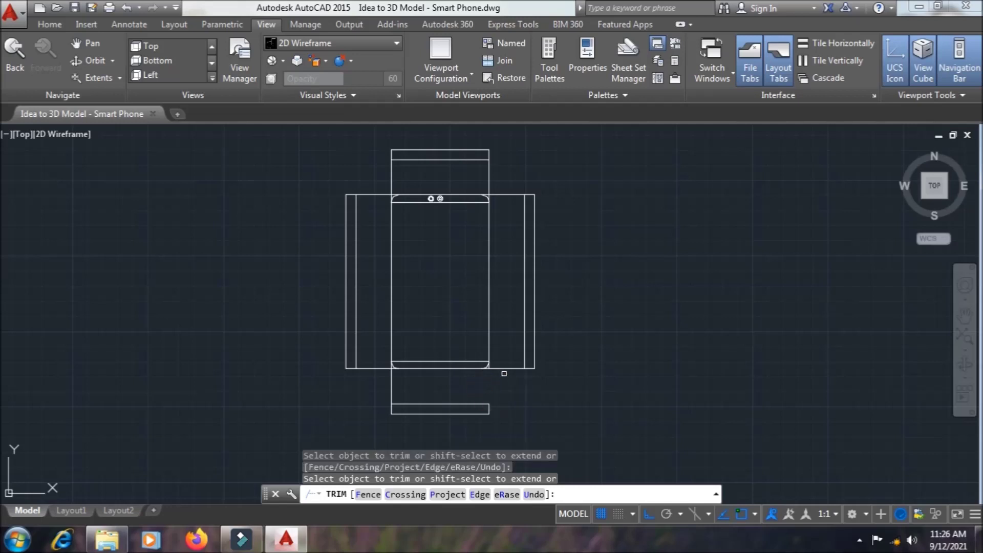
left_click(504, 368)
left_click(436, 403)
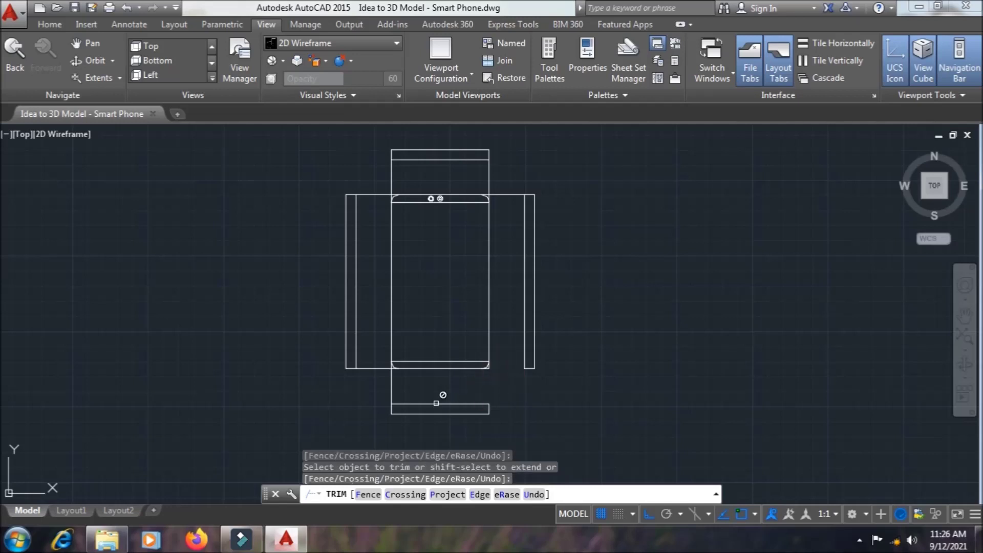
left_click(391, 383)
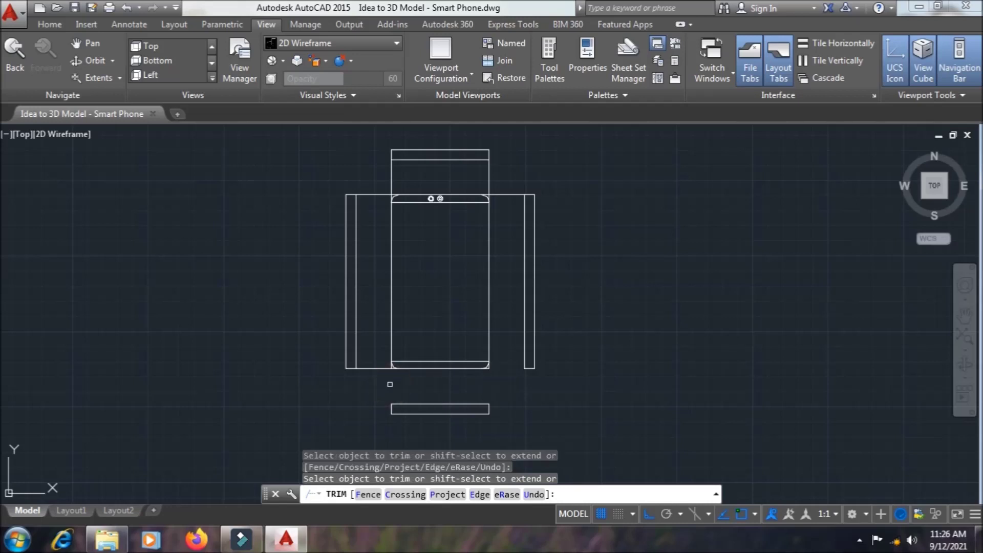
left_click(376, 368)
Trim the upper joining segments so the top and side strips separate from the body.
left_click(504, 242)
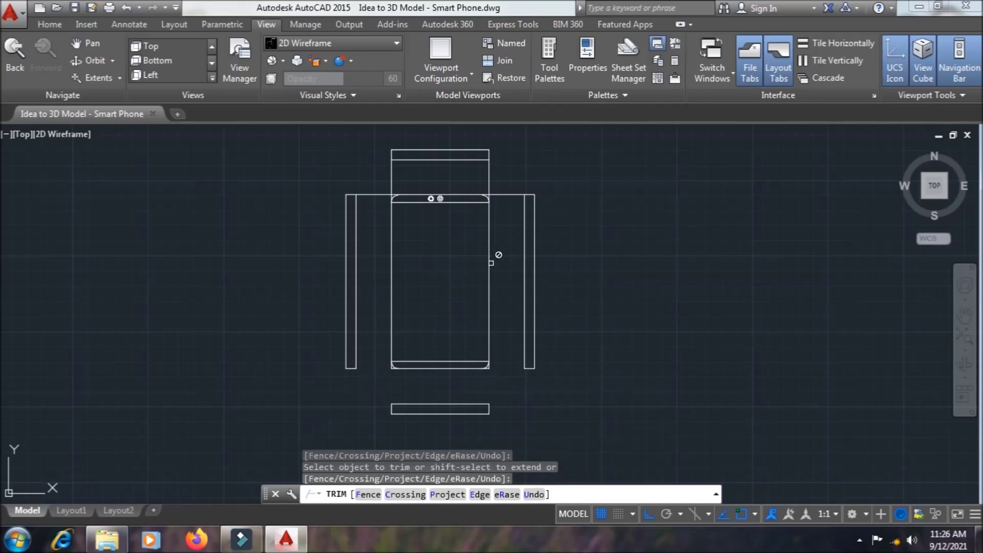
left_click(490, 262)
left_click(478, 149)
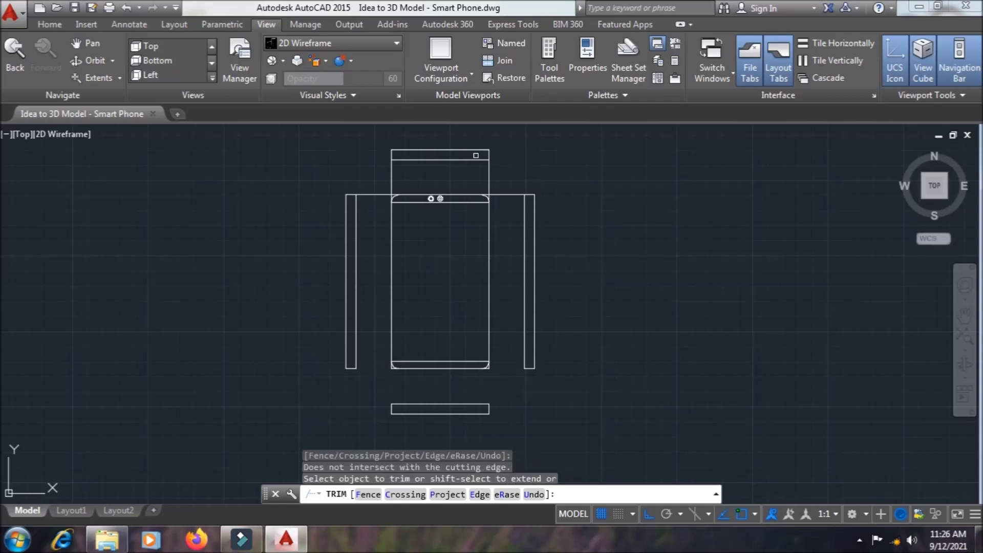
left_click(503, 196)
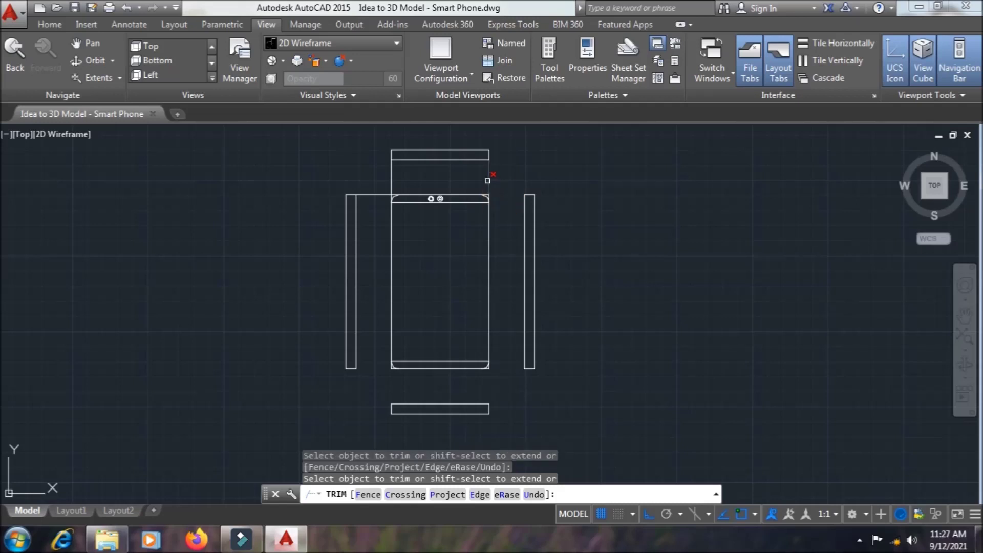
left_click(488, 180)
left_click(392, 185)
left_click(380, 193)
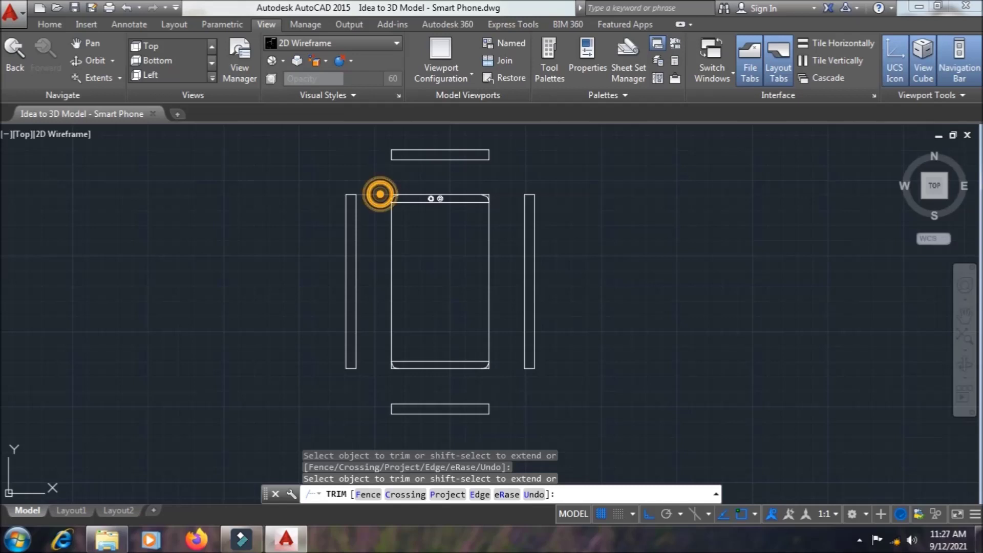
left_click(389, 198)
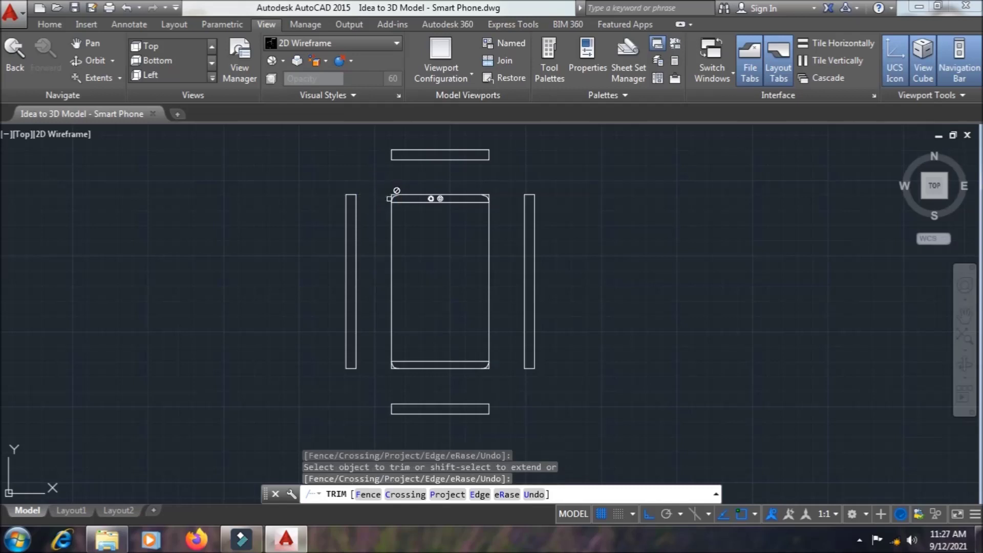
scroll(396, 190, "up", 2)
scroll(396, 191, "up", 2)
scroll(397, 191, "up", 2)
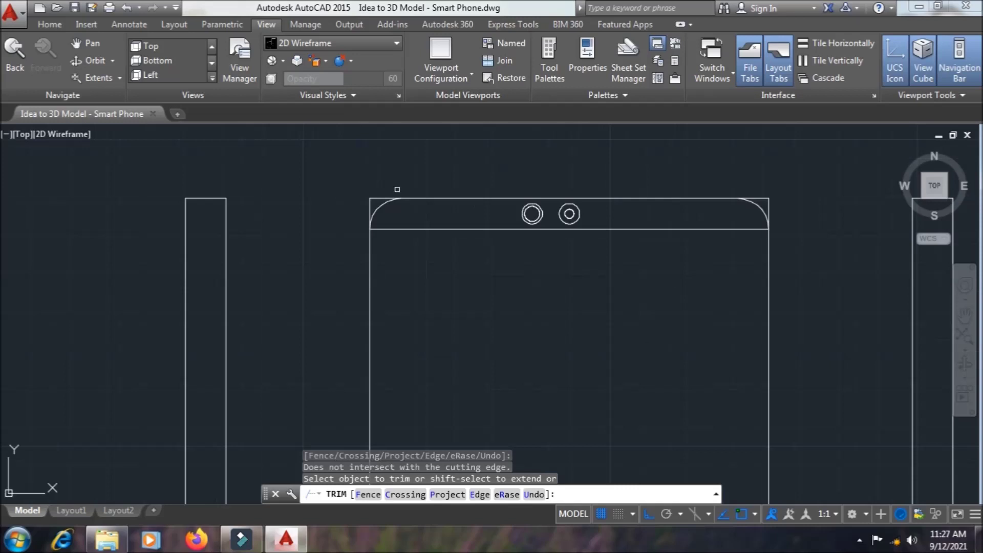
scroll(397, 190, "up", 2)
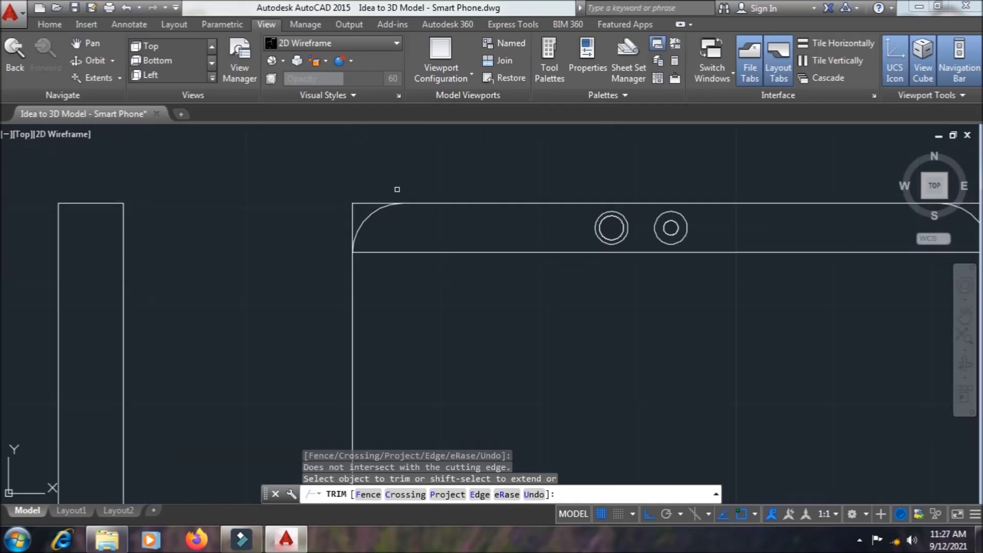
key("Escape")
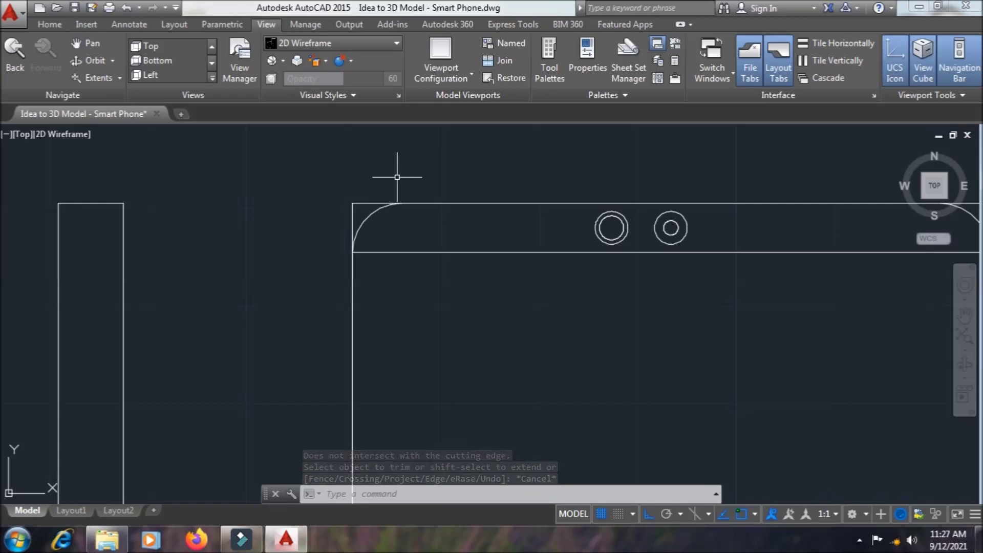
type("e")
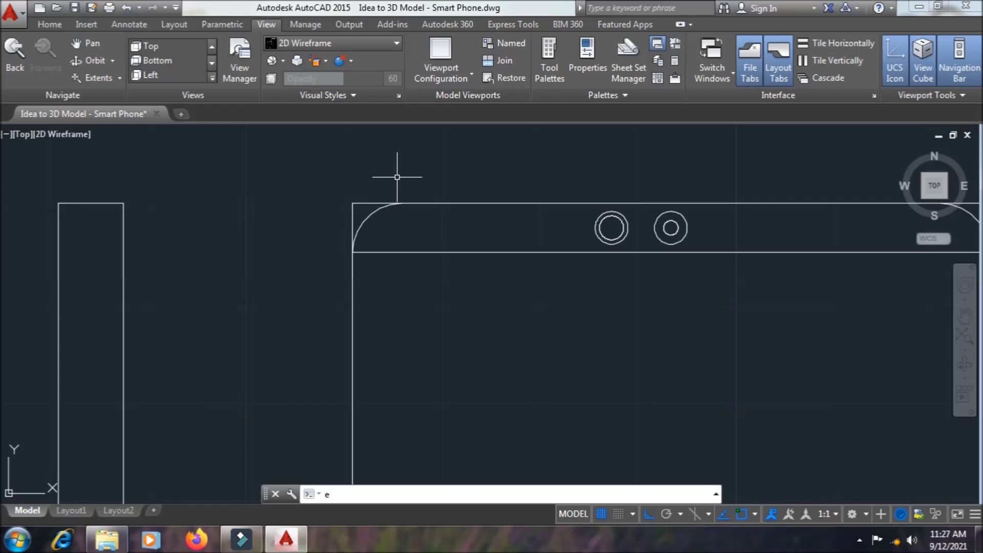
Select the leftover square edge pieces at the top-left and top-right corners for erasing.
key("Return")
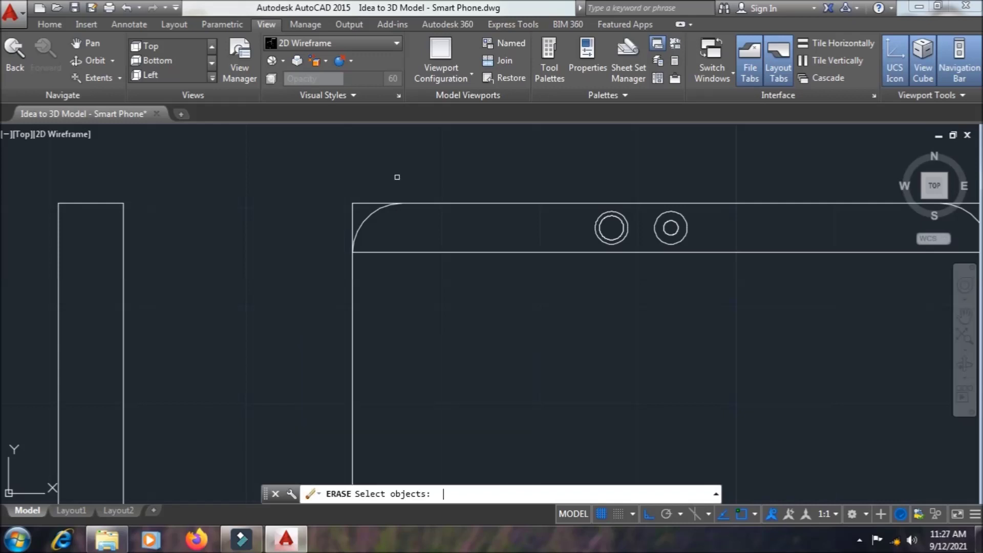
left_click(360, 203)
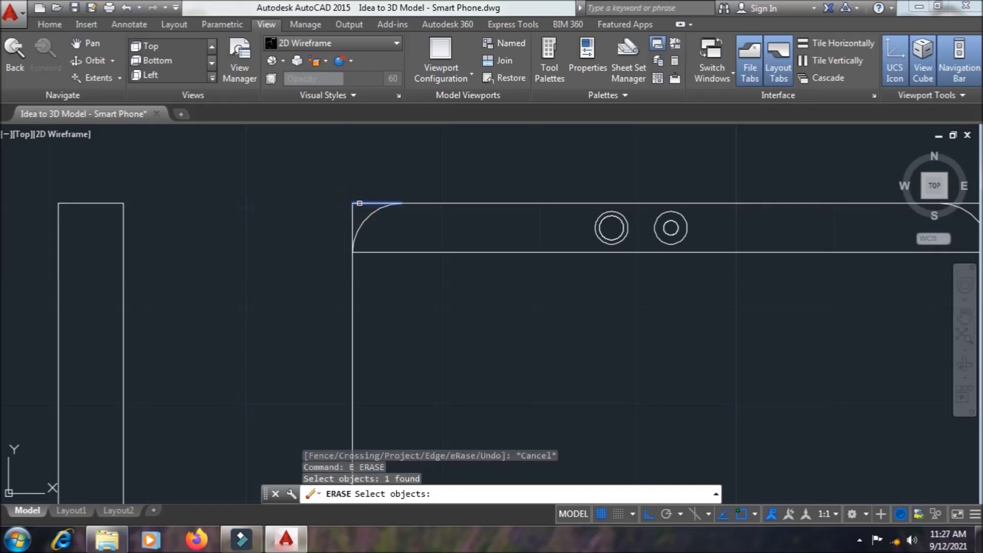
left_click(352, 217)
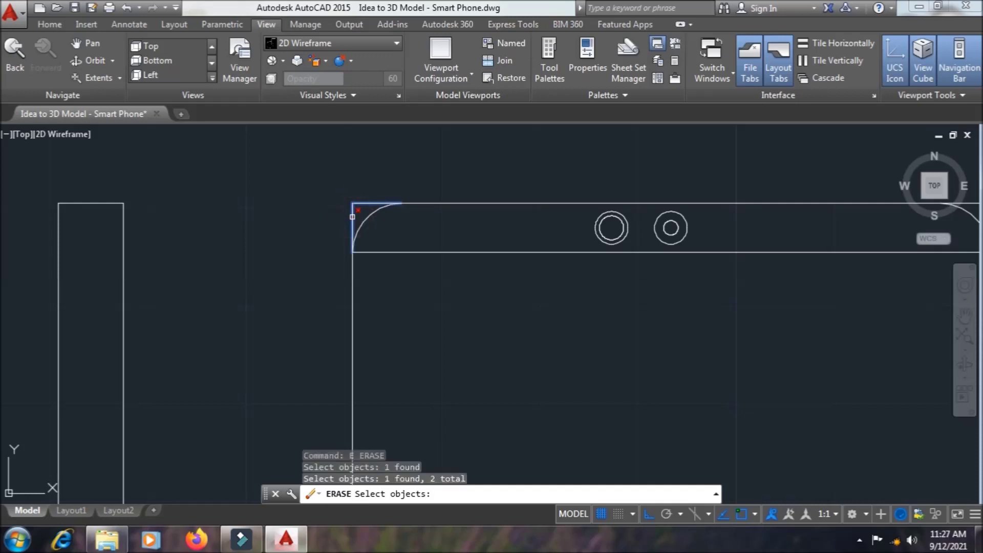
scroll(458, 242, "down", 3)
scroll(458, 242, "down", 2)
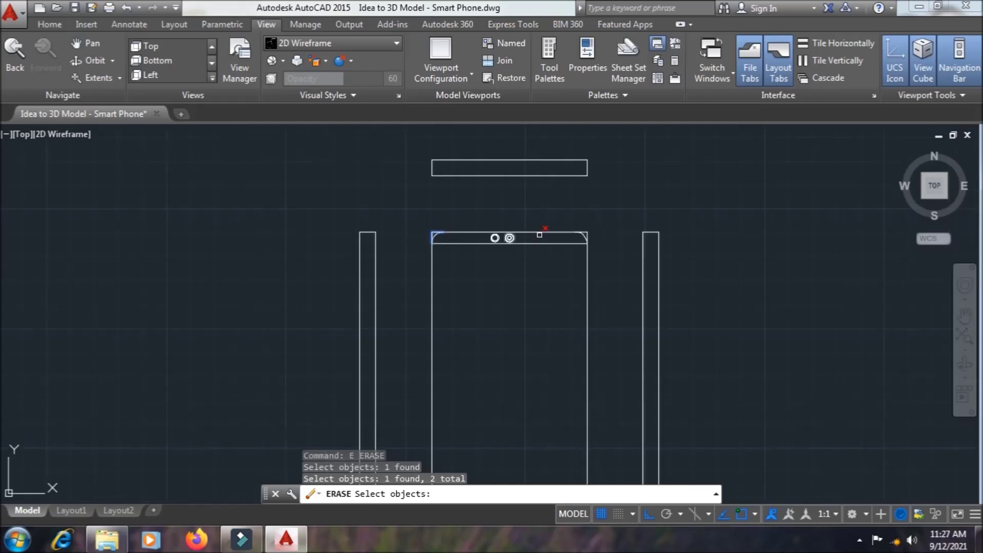
scroll(587, 237, "up", 2)
scroll(587, 234, "up", 8)
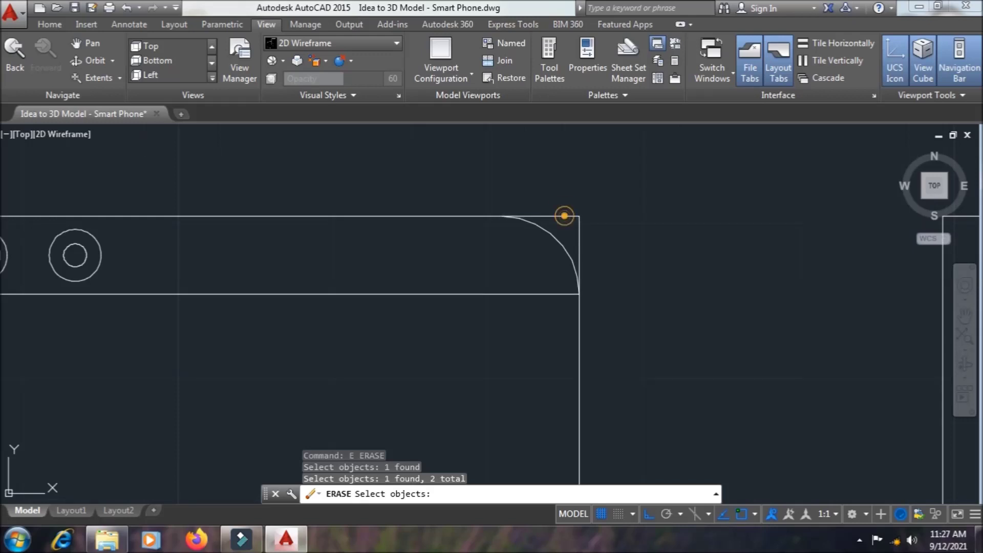
left_click(564, 215)
left_click(563, 240)
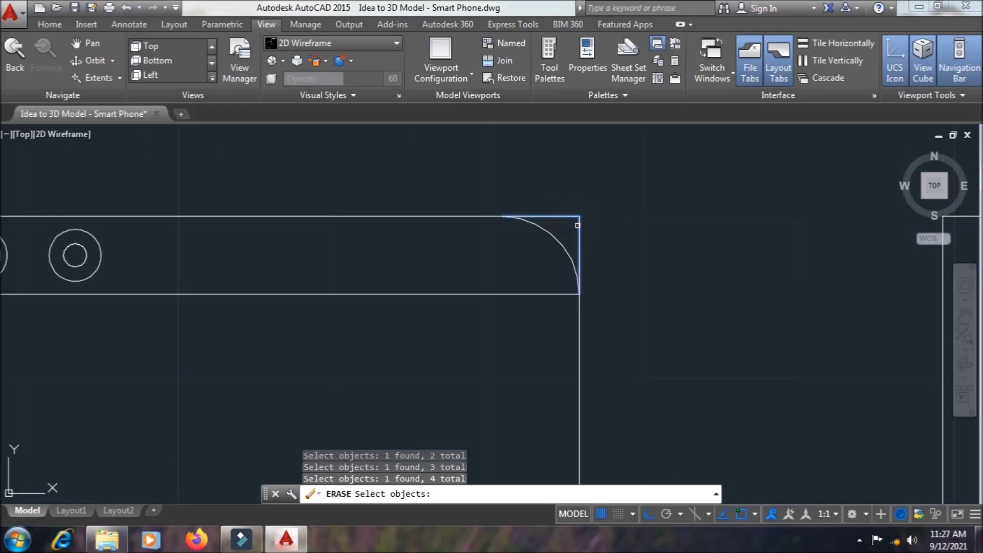
Add the bottom-right and bottom-left corner edge pieces and erase all selected segments.
scroll(589, 286, "down", 5)
scroll(596, 293, "down", 2)
scroll(596, 293, "down", 4)
scroll(595, 291, "down", 2)
middle_click_drag(594, 291, 569, 228)
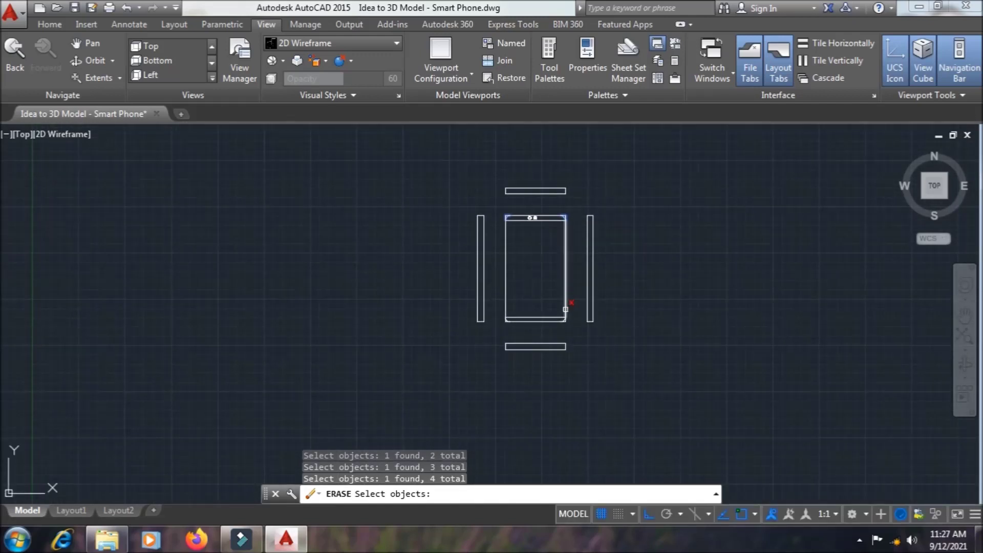
scroll(567, 316, "up", 2)
scroll(567, 320, "up", 2)
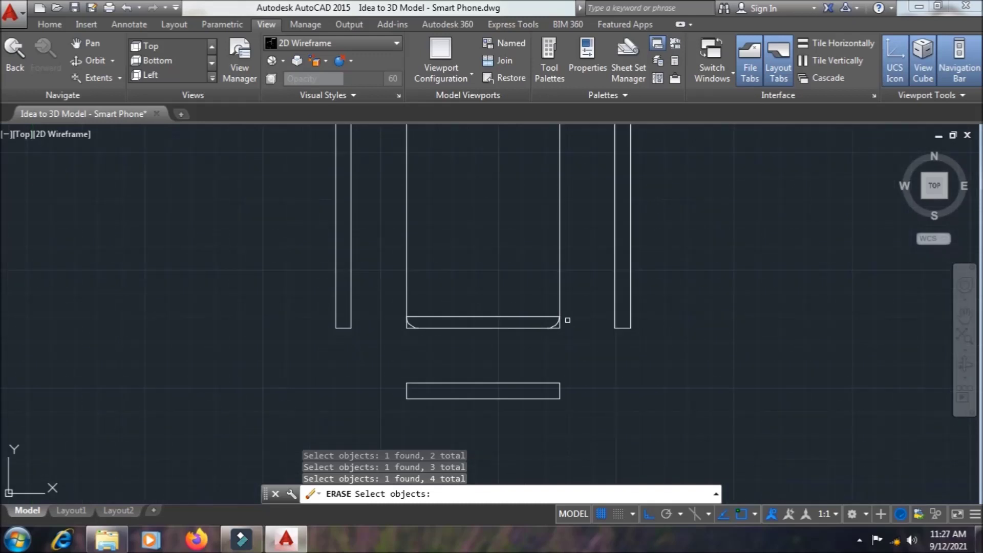
scroll(570, 333, "up", 4)
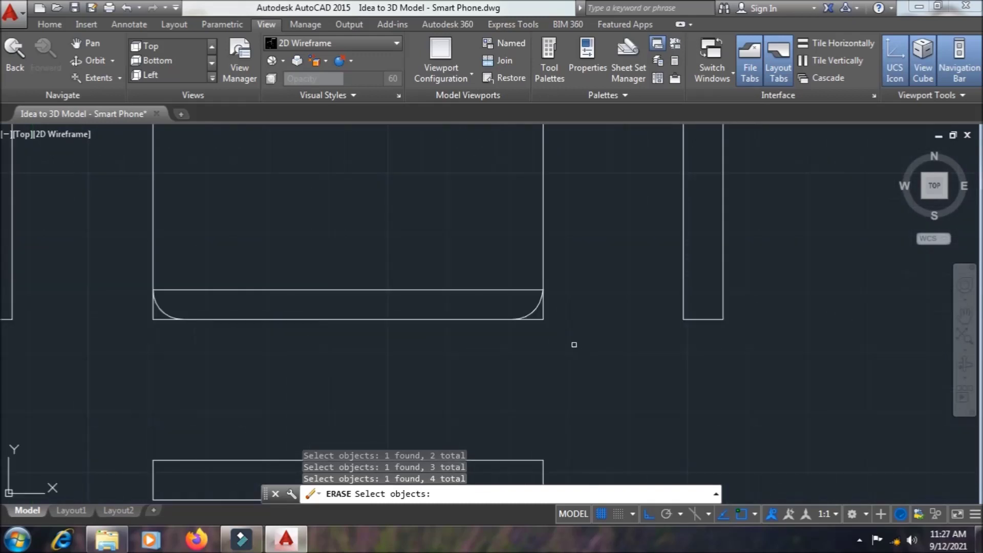
scroll(548, 329, "up", 2)
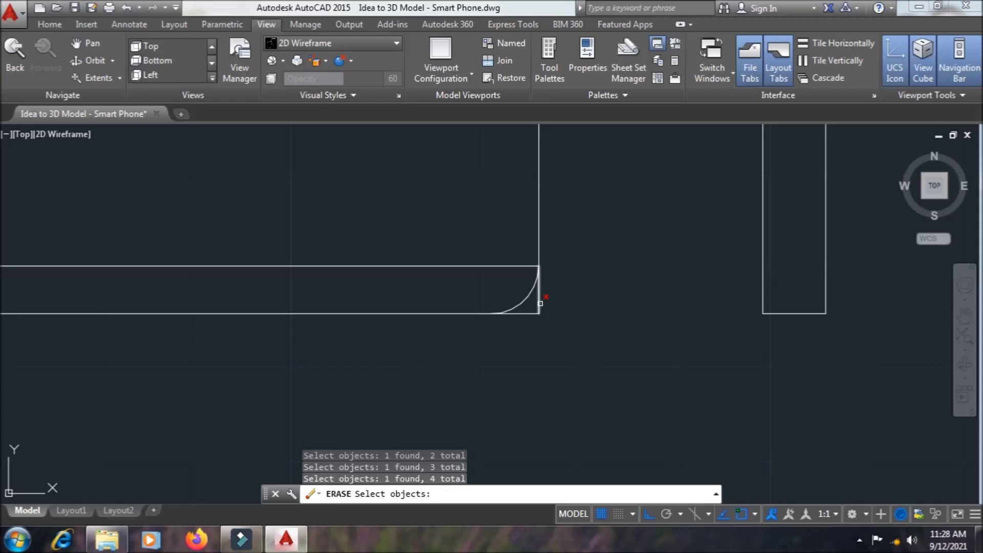
left_click(538, 305)
left_click(525, 312)
scroll(267, 274, "down", 2)
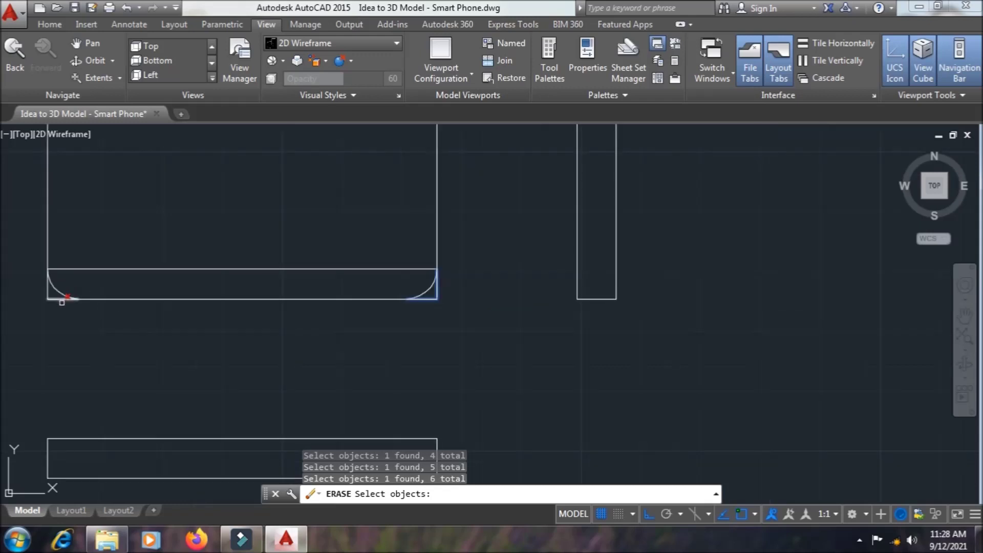
left_click(49, 297)
left_click(46, 290)
key("Return")
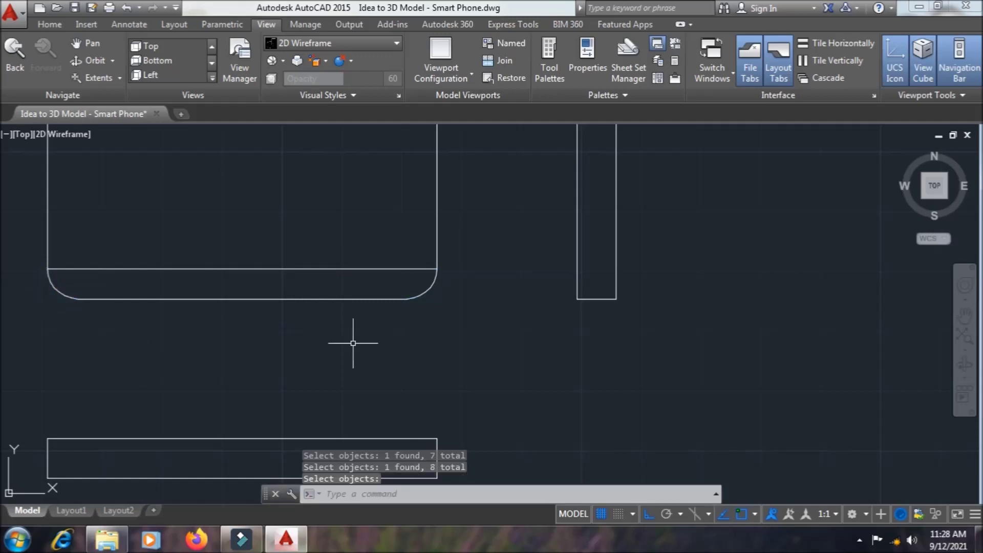
Recentre the view on the phone's lower part and save the drawing.
scroll(449, 287, "down", 2)
scroll(467, 278, "down", 2)
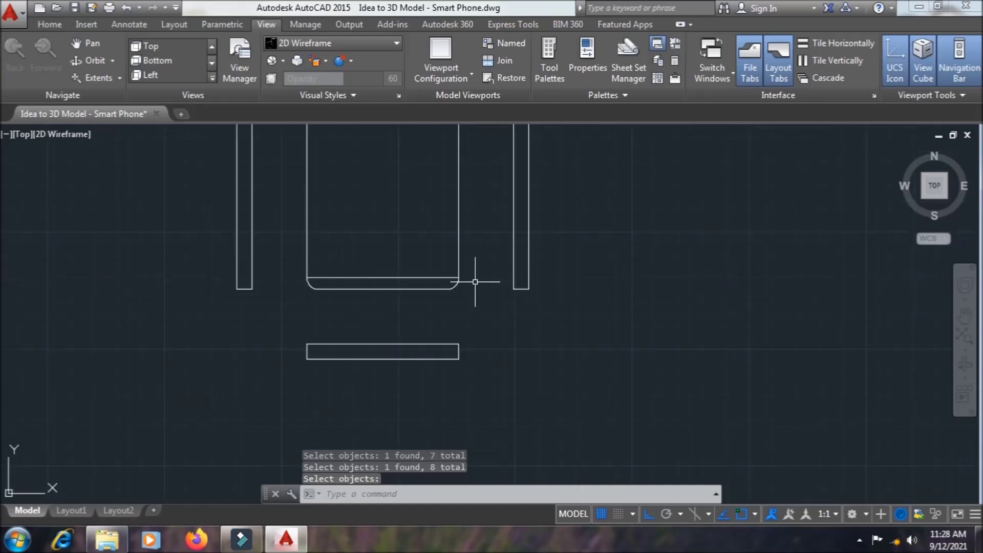
middle_click_drag(480, 268, 487, 331)
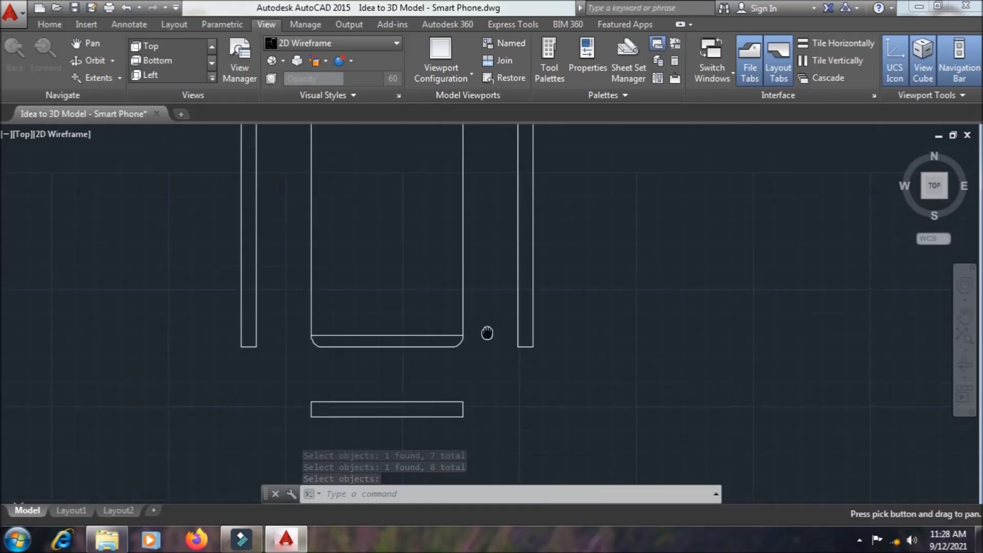
scroll(486, 322, "down", 2)
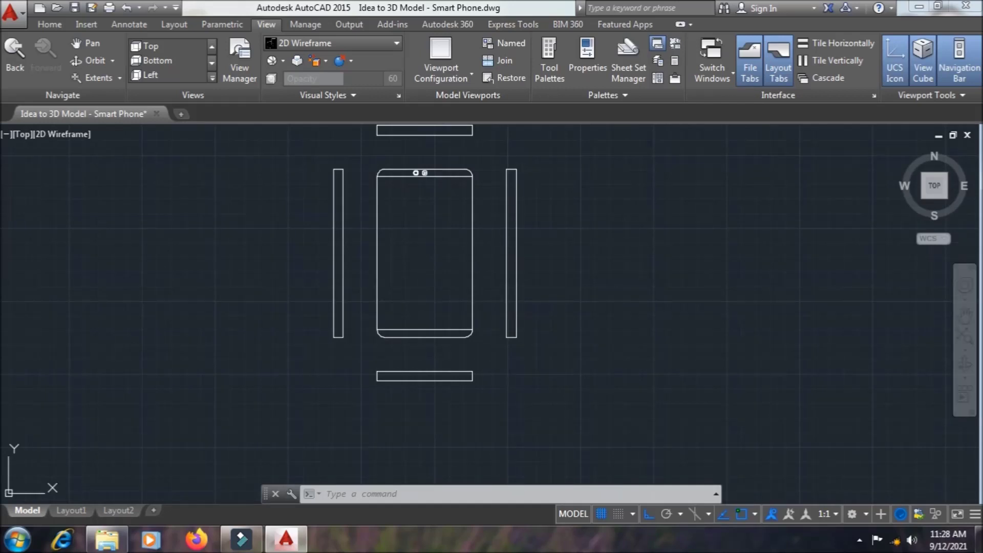
key("ctrl+s")
Zoom and pan to frame the whole phone outline.
scroll(538, 214, "up", 2)
scroll(537, 213, "up", 2)
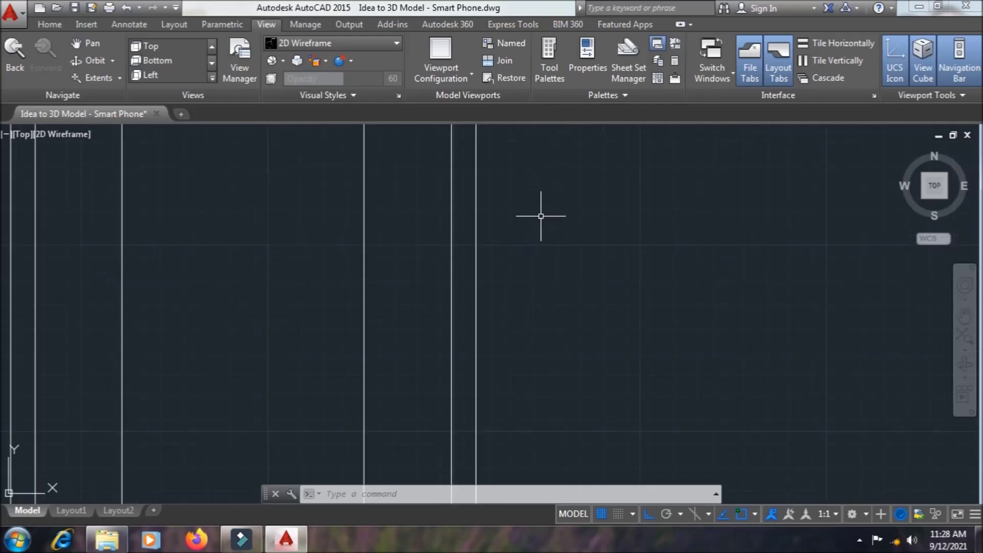
scroll(548, 203, "down", 3)
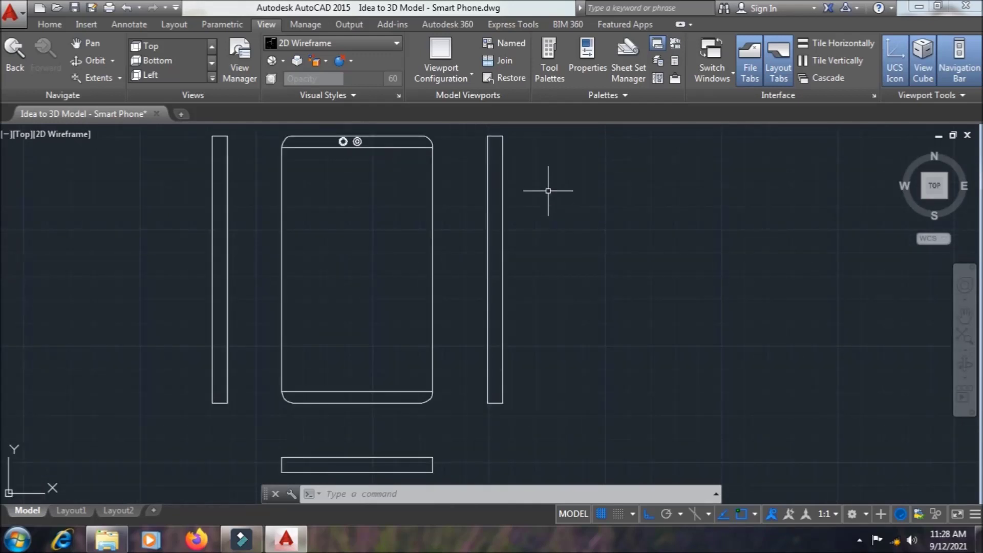
middle_click_drag(547, 191, 540, 223)
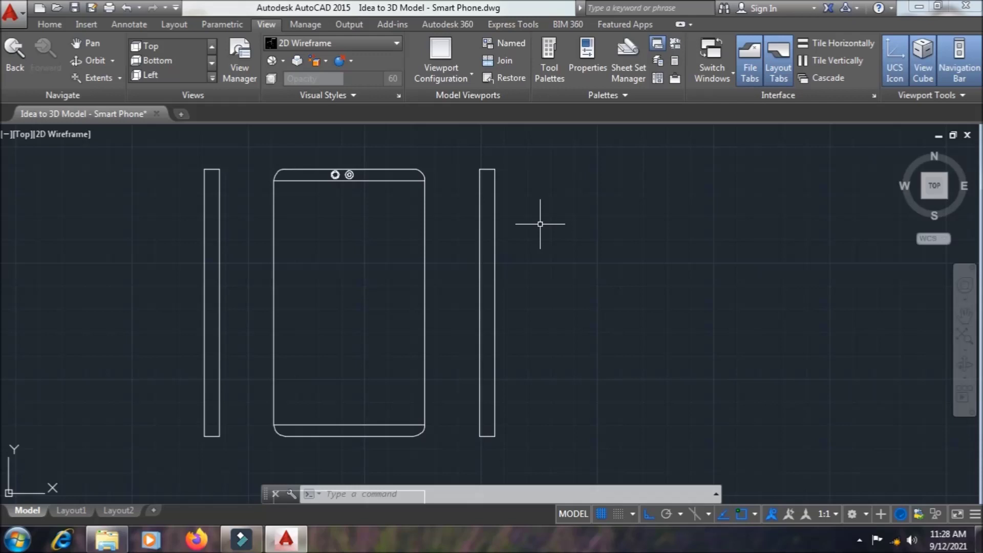
Draw a tall narrow ellipse with a vertical axis inside the upper right side strip.
type("e")
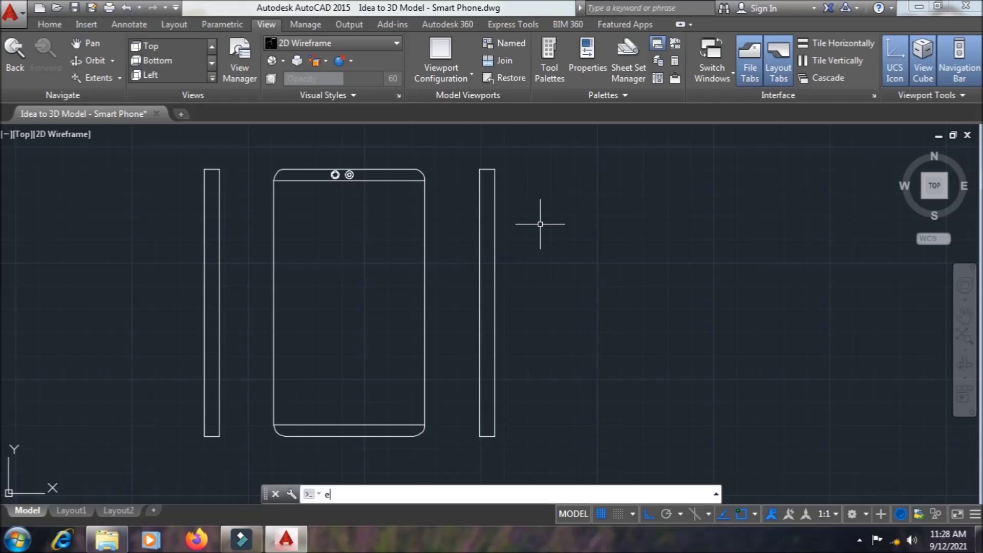
type("l")
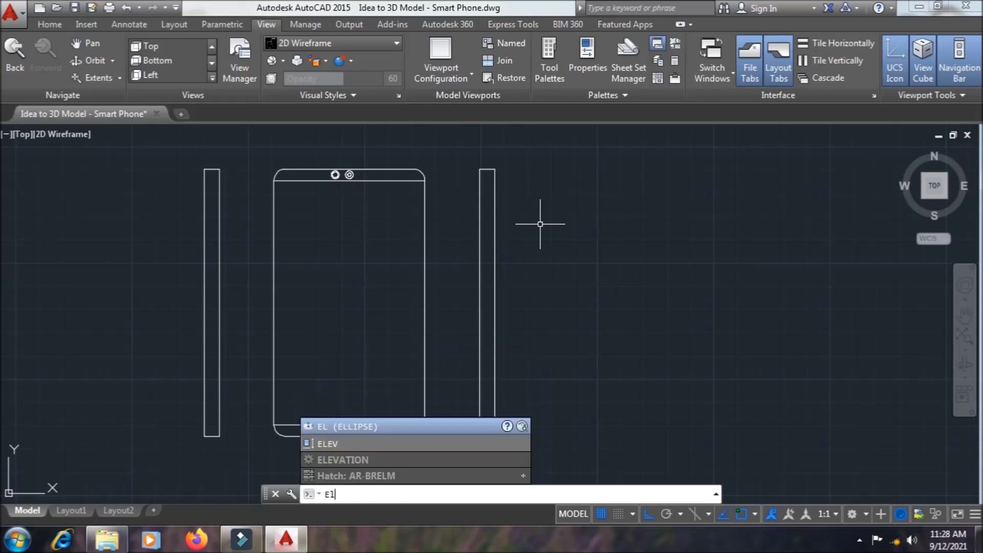
key("Return")
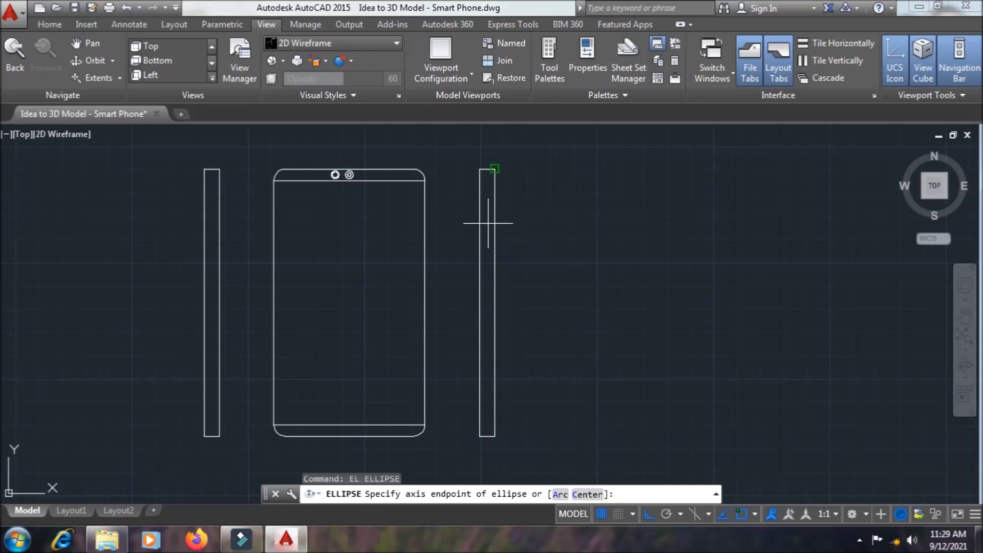
scroll(489, 224, "up", 2)
scroll(488, 224, "up", 2)
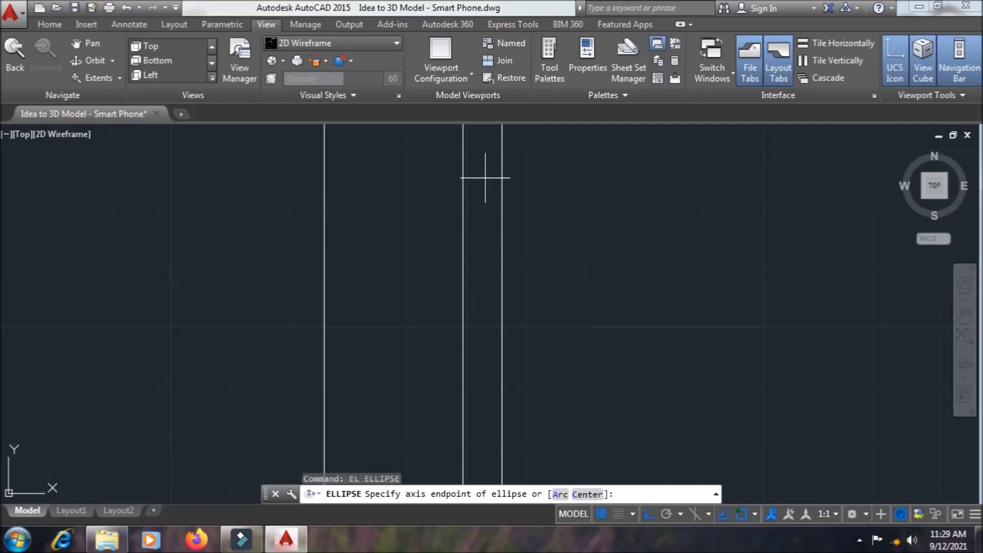
left_click(486, 178)
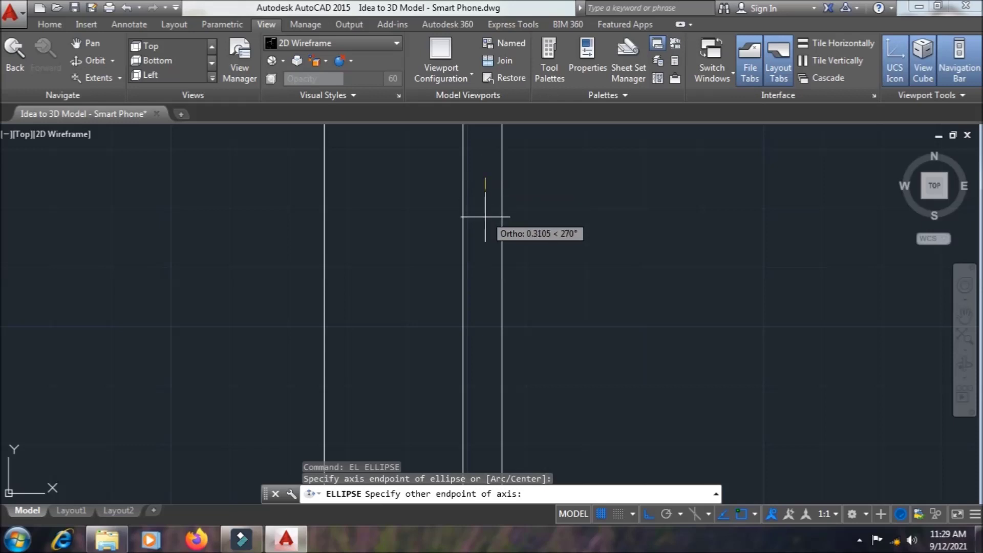
left_click(490, 288)
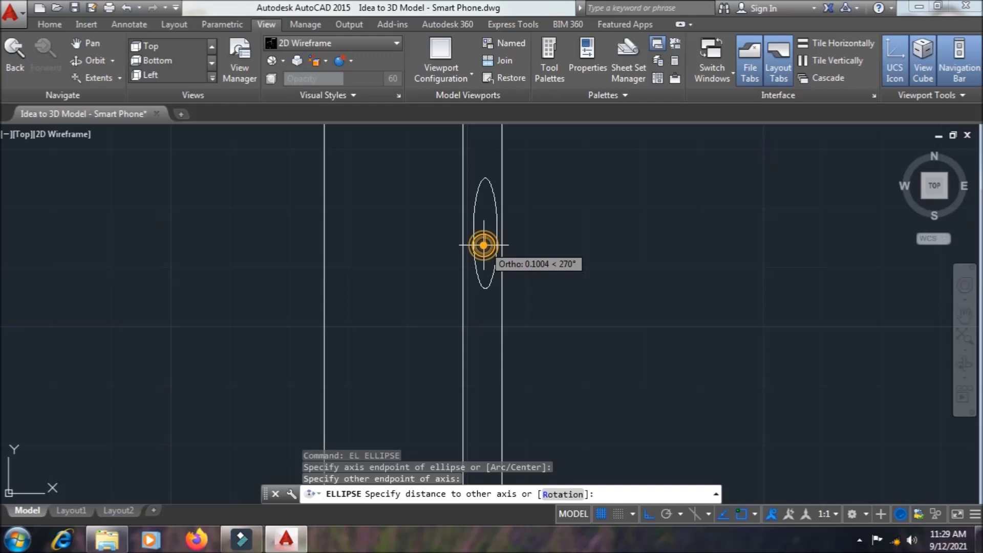
left_click(483, 245)
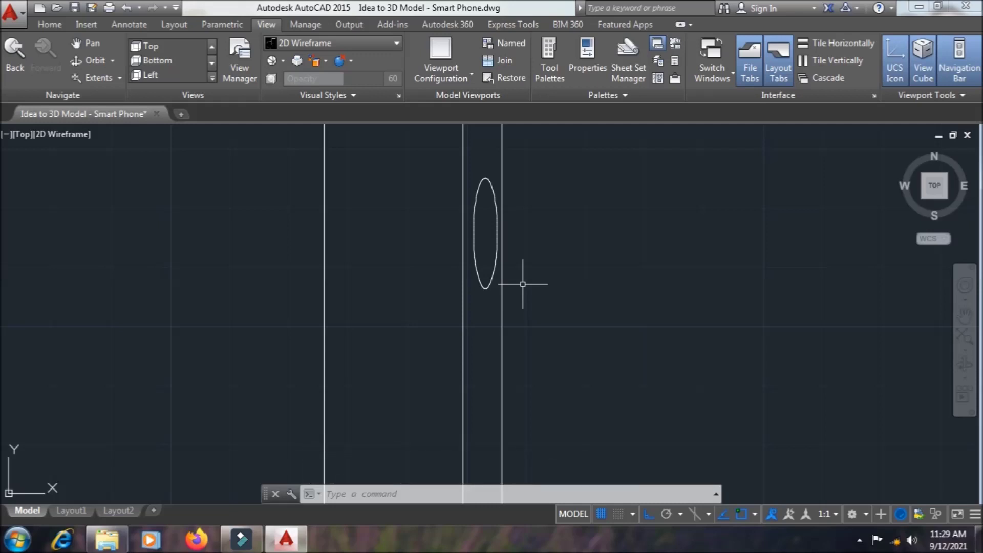
Copy the button ellipse from its centre to a point directly below it in the right strip.
type("c")
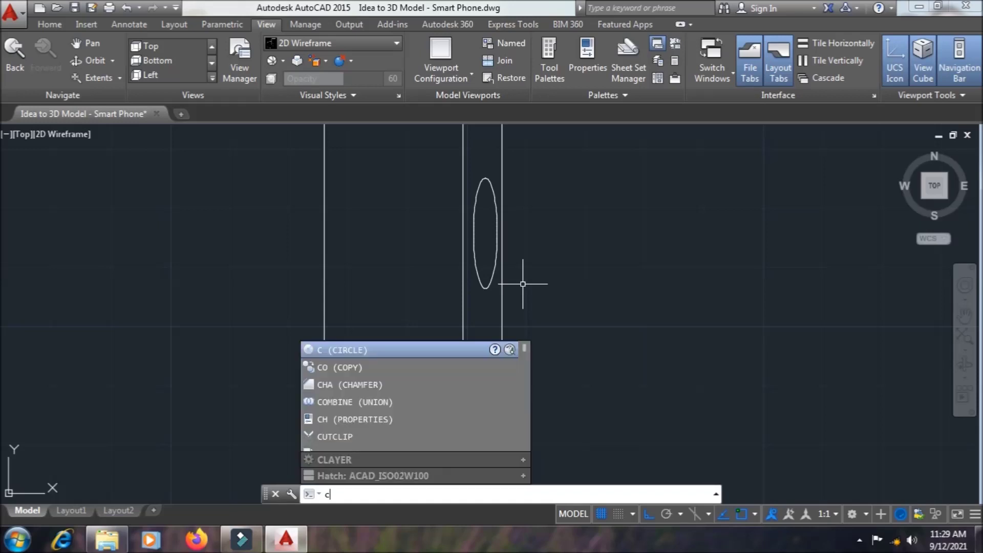
type("p")
key("Return")
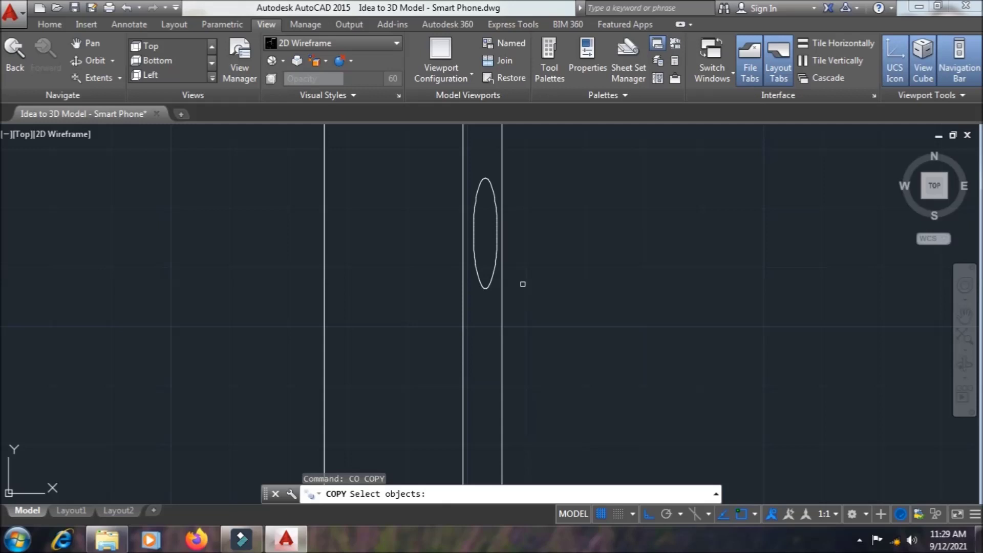
left_click(491, 286)
key("Return")
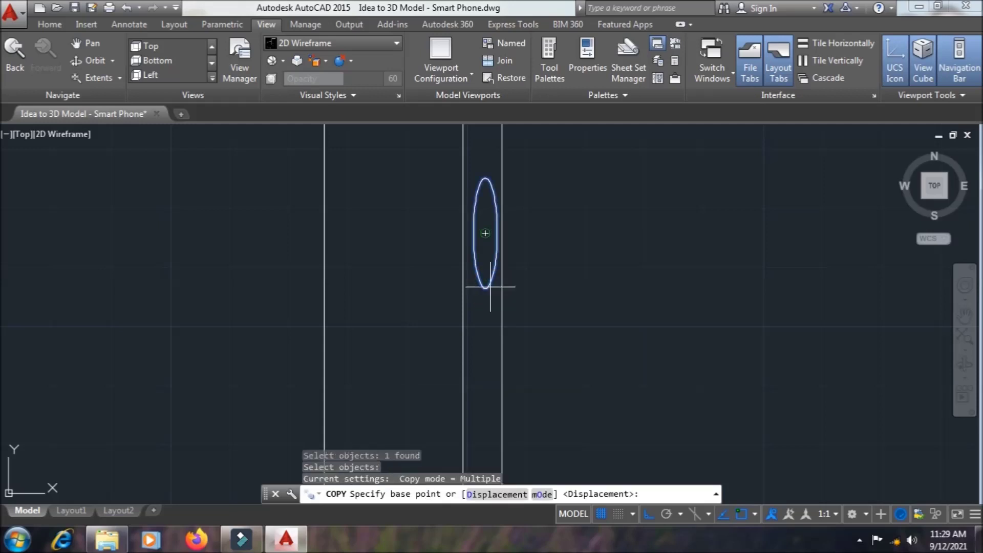
left_click(486, 233)
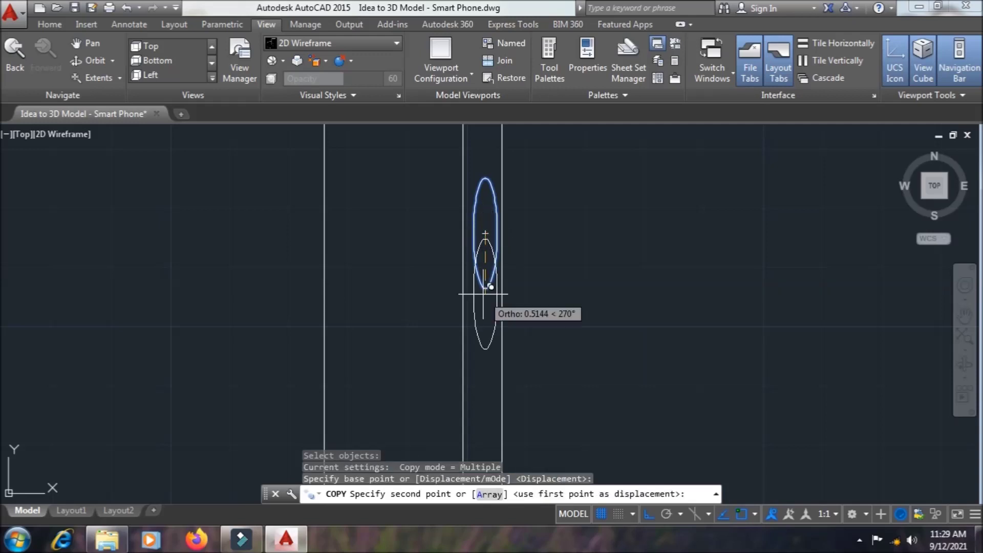
left_click(476, 369)
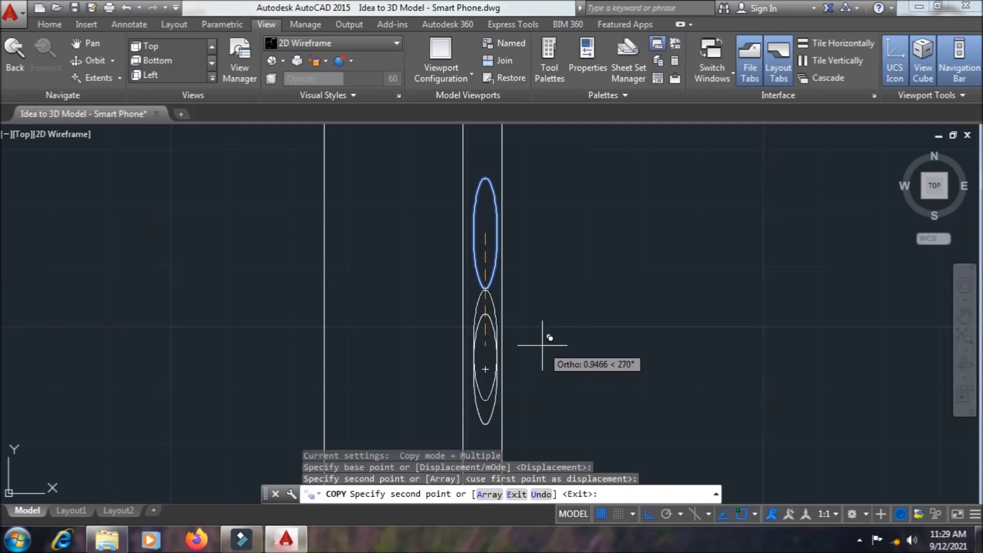
key("Escape")
scroll(542, 343, "down", 2)
scroll(543, 341, "down", 2)
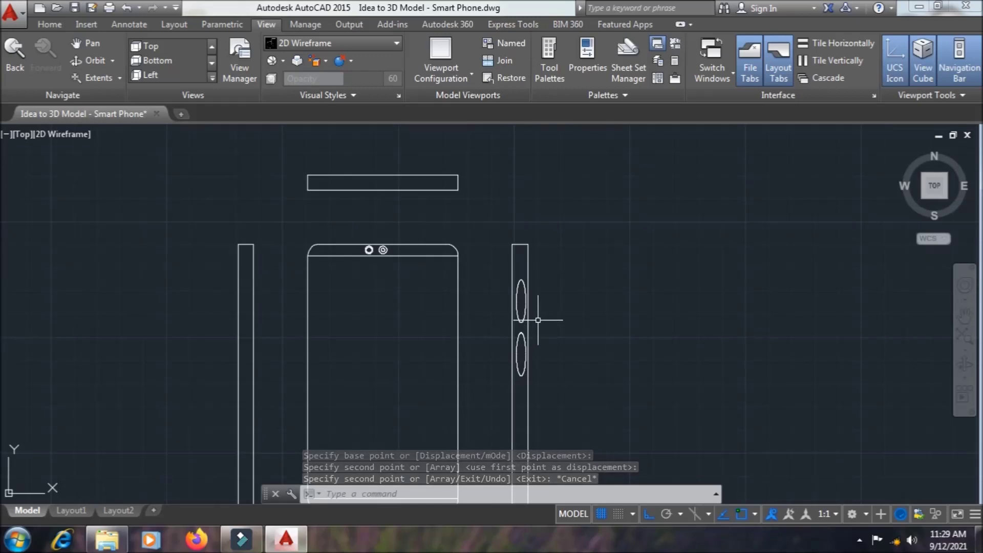
scroll(532, 318, "up", 2)
scroll(531, 317, "up", 2)
scroll(530, 313, "up", 2)
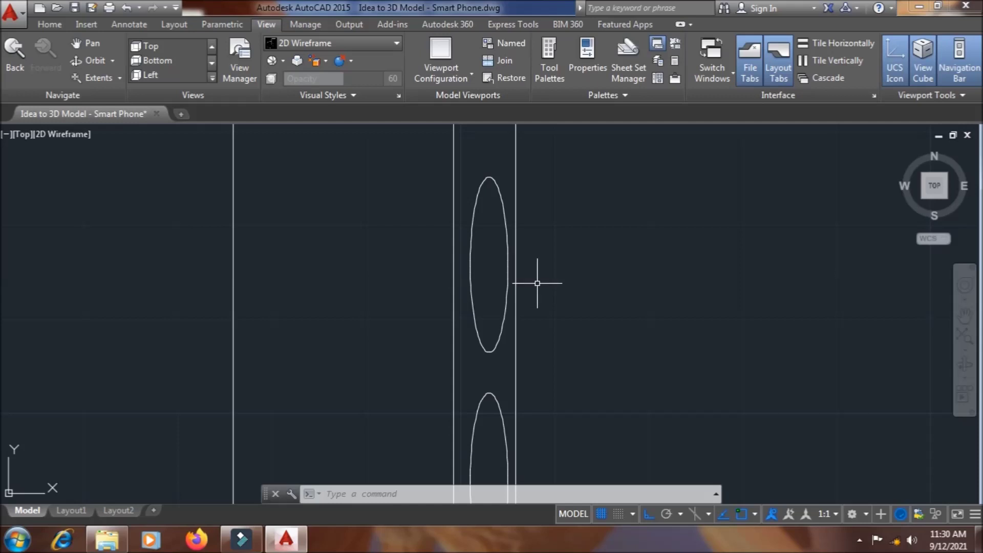
scroll(537, 283, "up", 2)
key("Escape")
type("1")
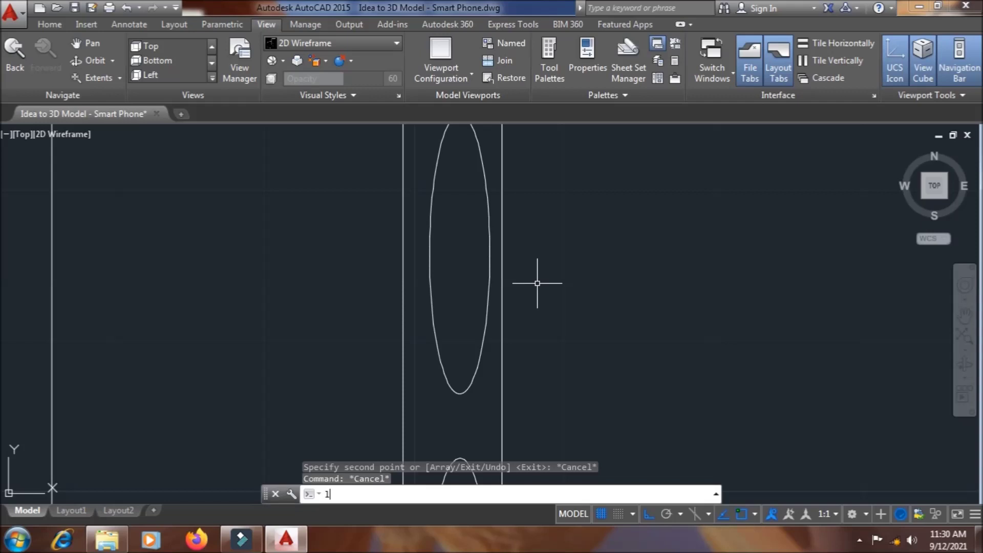
key("Return")
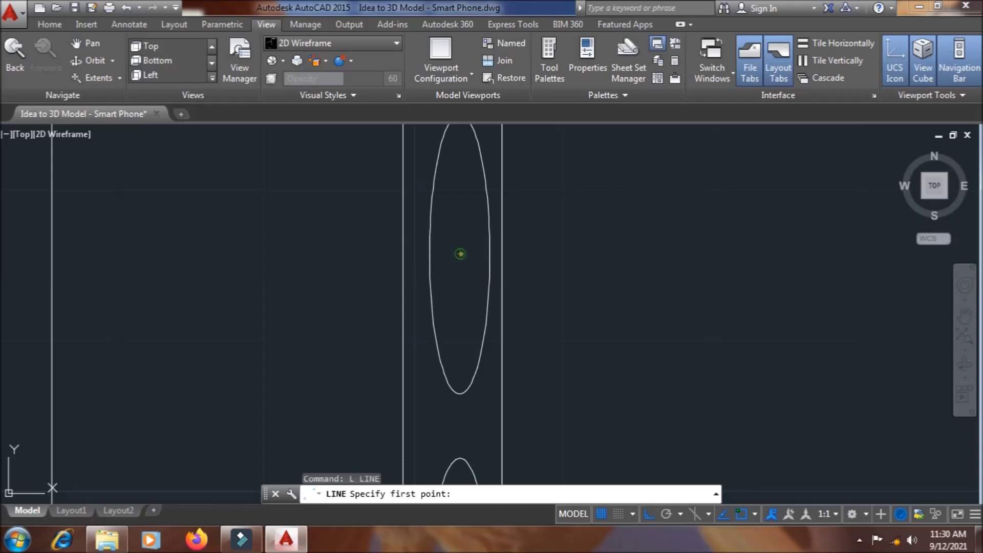
left_click(459, 254)
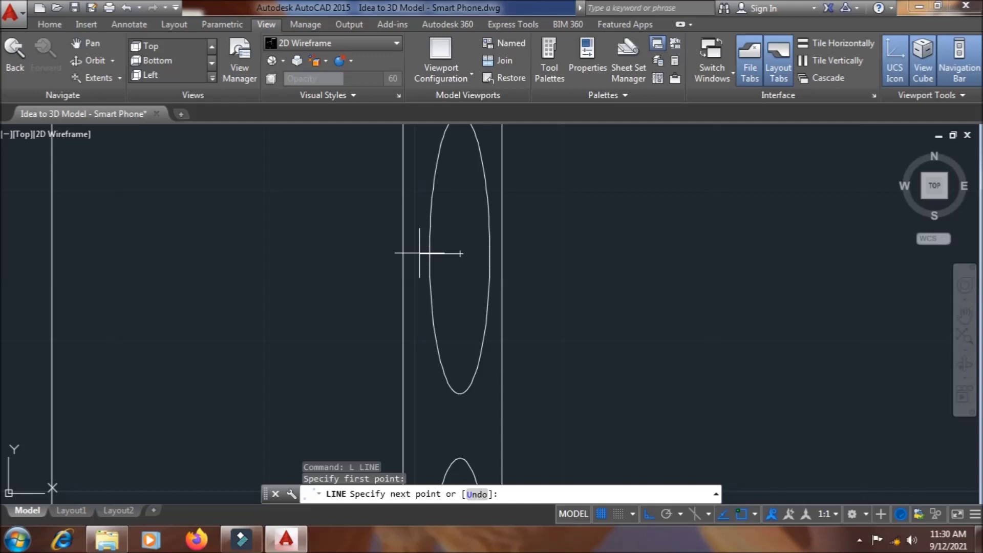
left_click(118, 253)
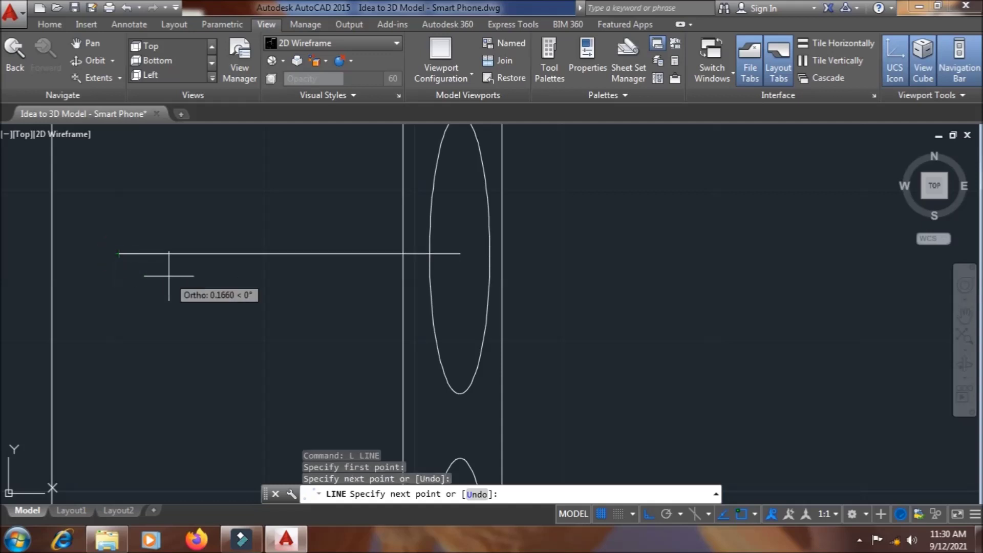
key("ctrl+z")
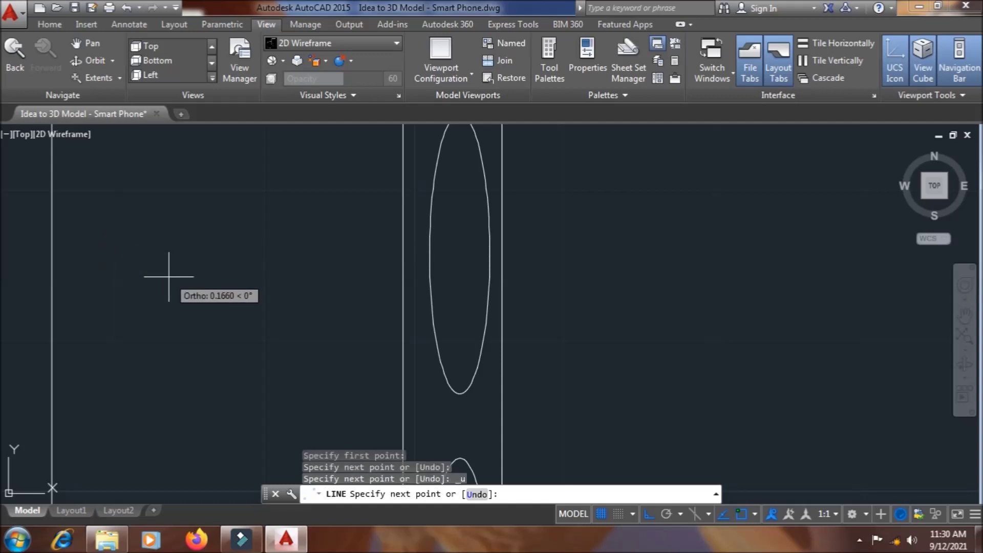
key("Escape")
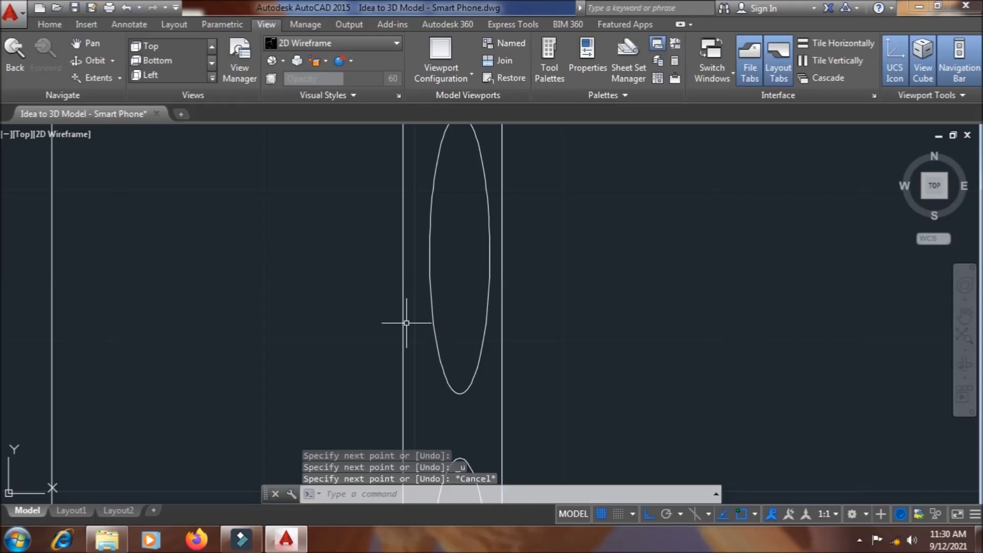
scroll(517, 305, "down", 2)
scroll(519, 302, "down", 2)
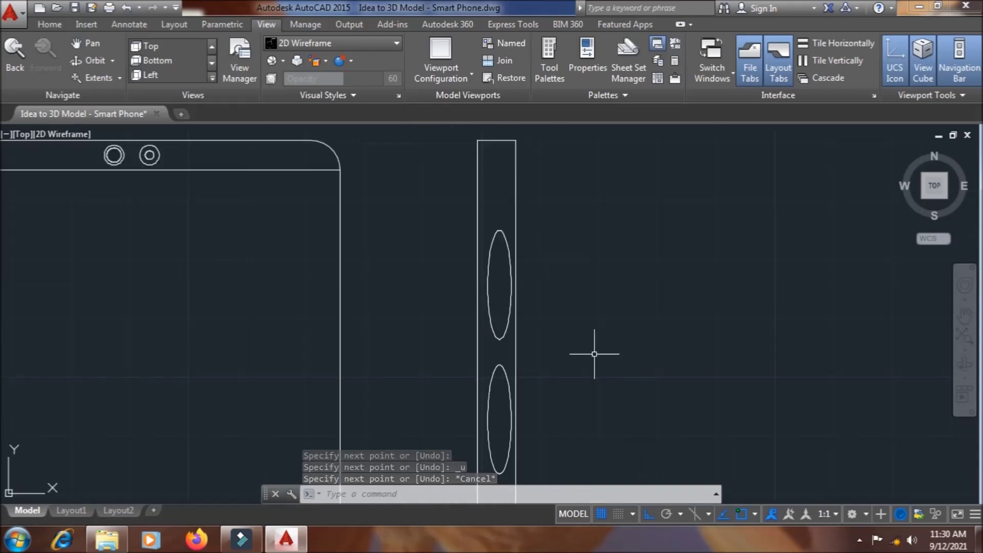
key("ctrl+s")
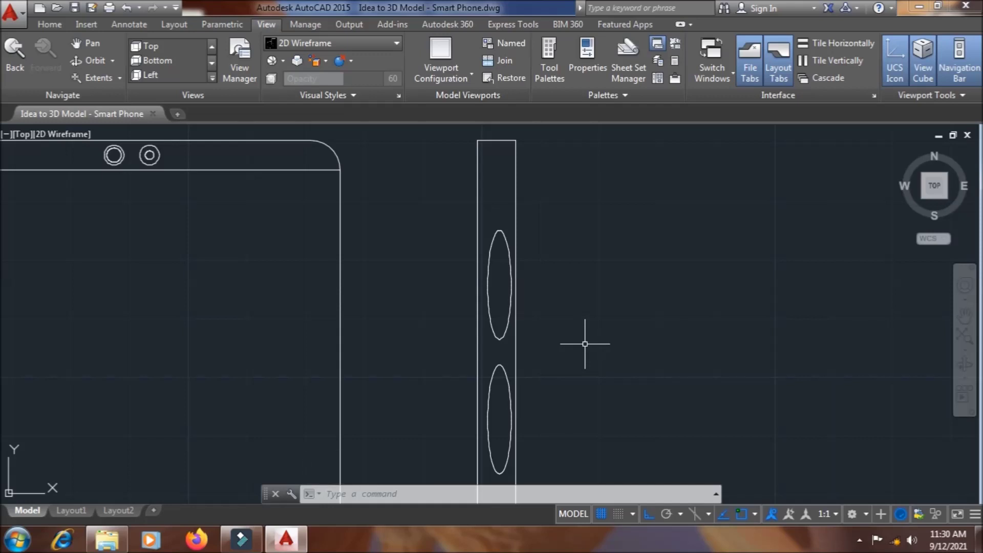
Draw a vertical line from the side strip's top midpoint to its bottom midpoint.
type("l")
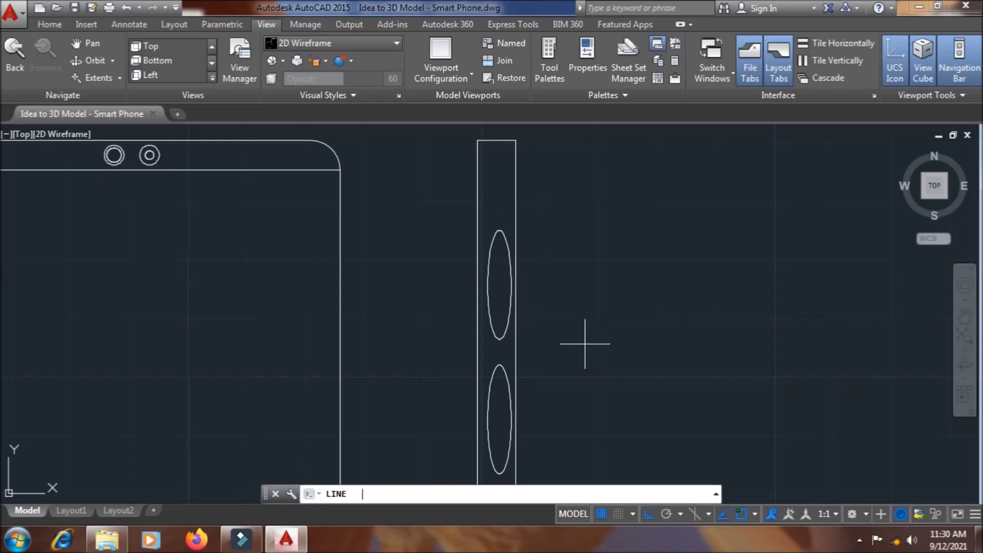
key("Return")
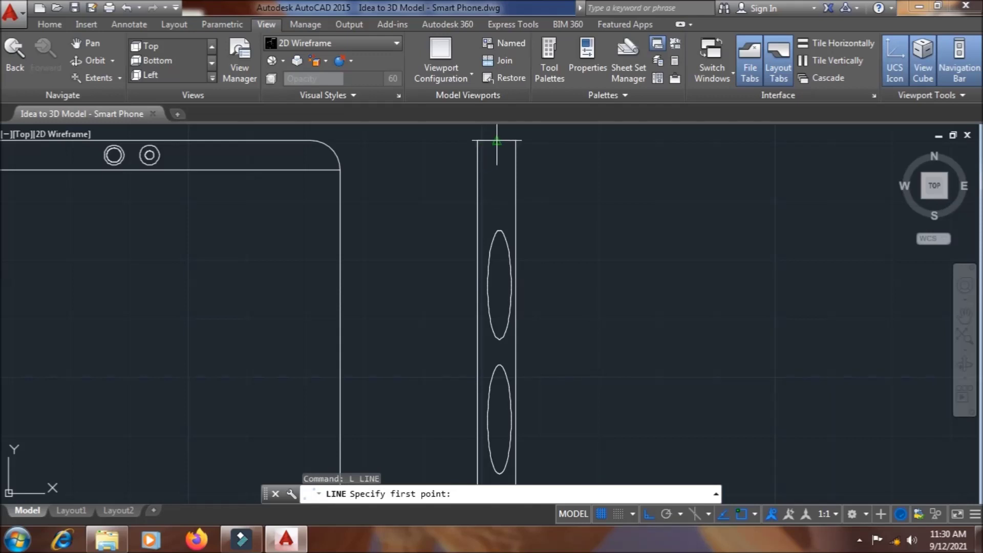
left_click(497, 139)
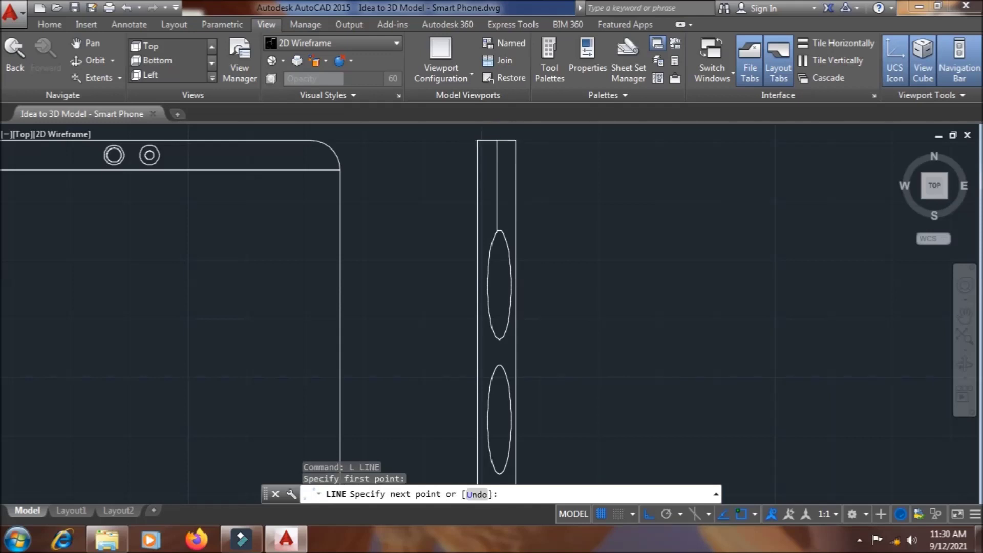
scroll(496, 274, "down", 5)
scroll(502, 401, "up", 4)
scroll(502, 401, "up", 3)
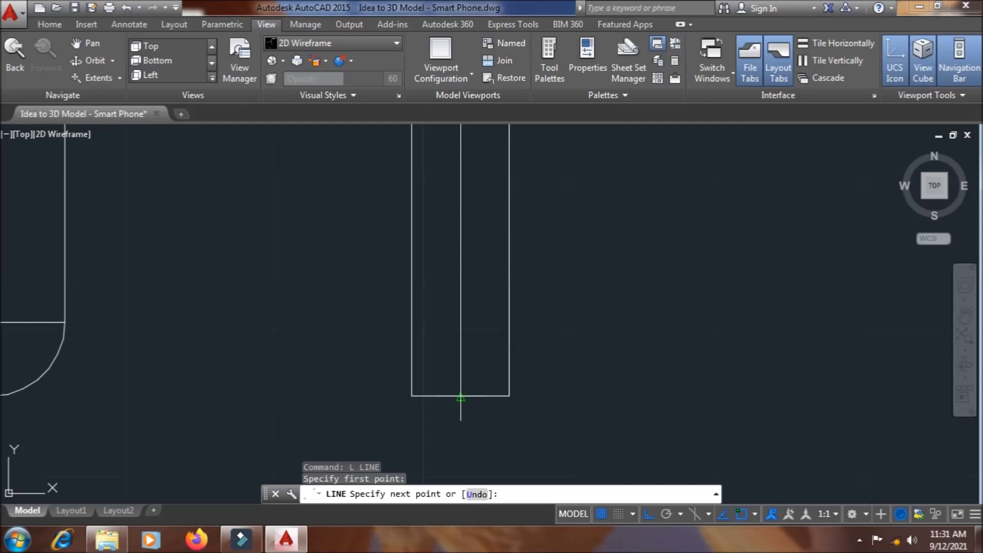
left_click(461, 396)
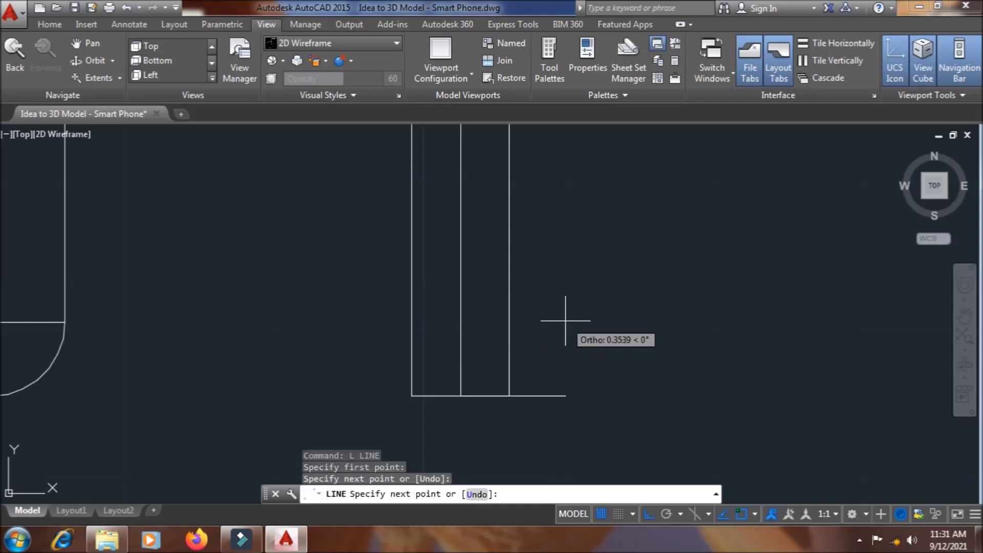
key("Escape")
scroll(566, 322, "down", 3)
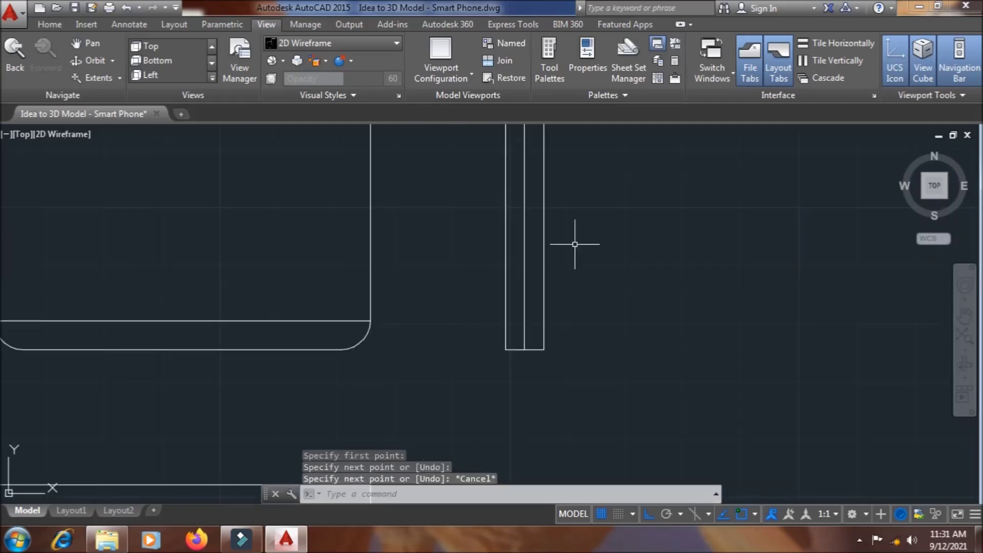
middle_click_drag(574, 196, 539, 403)
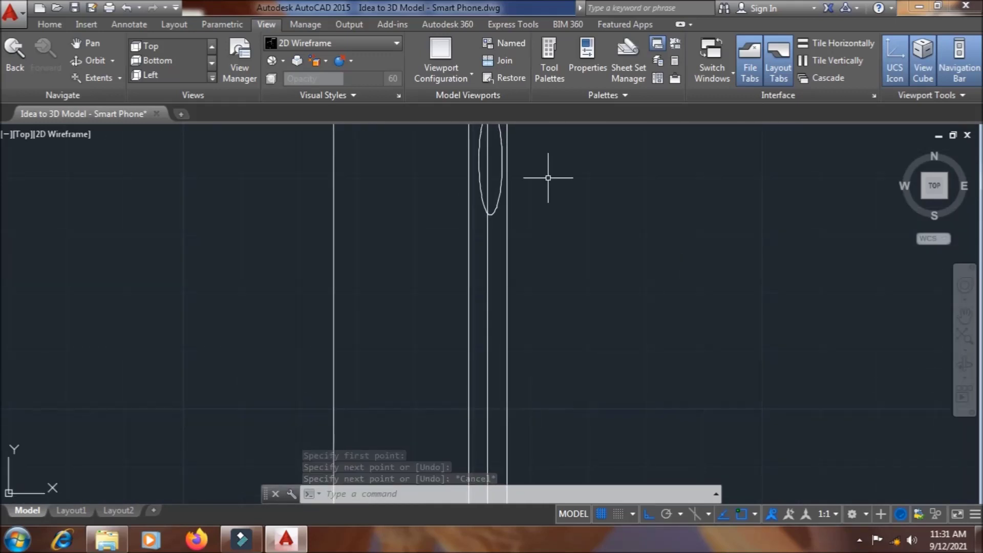
scroll(548, 178, "down", 4)
scroll(548, 178, "down", 2)
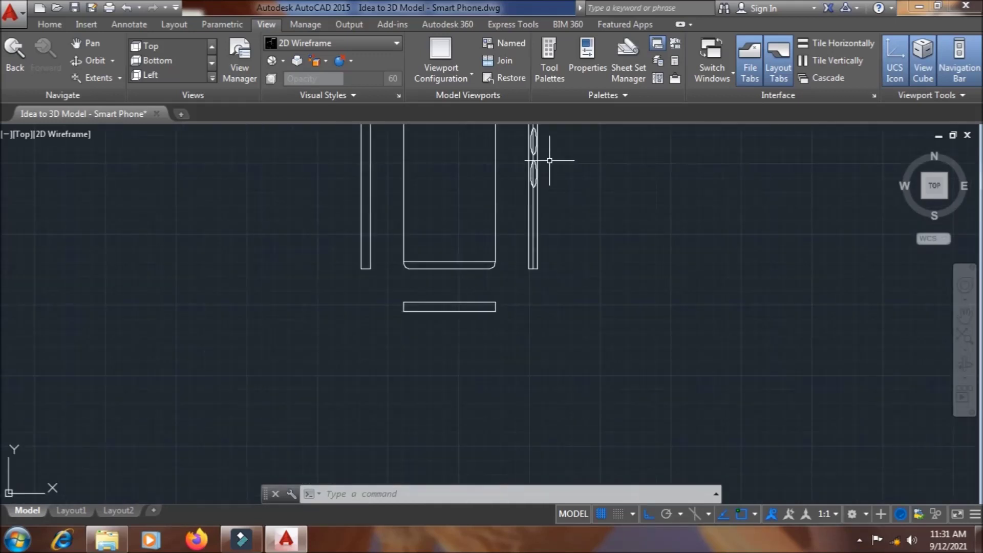
middle_click_drag(544, 225, 533, 309)
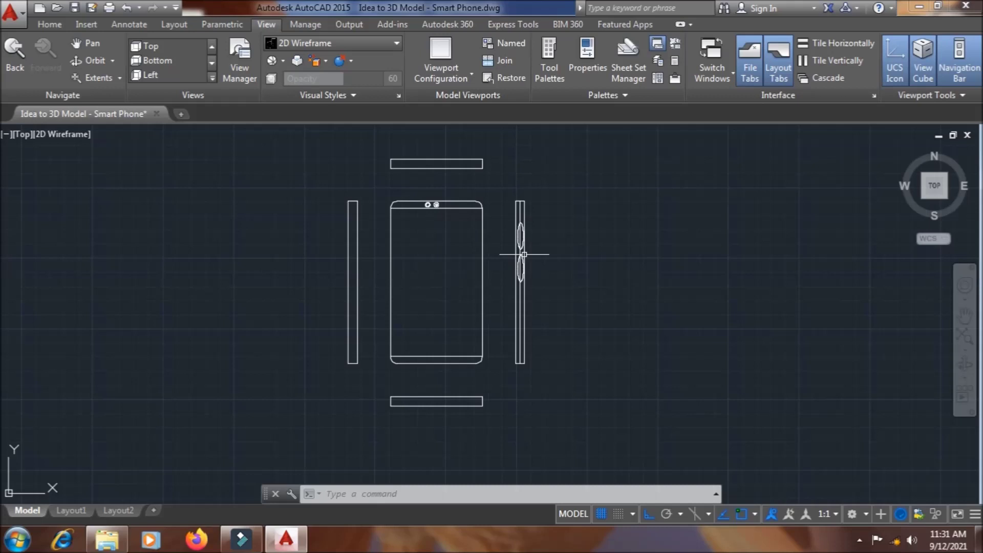
scroll(466, 195, "up", 2)
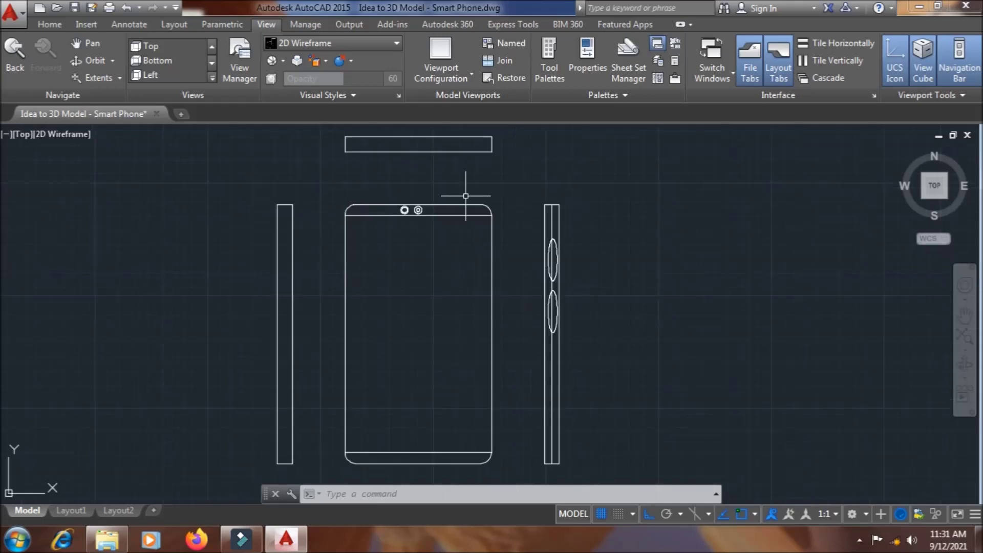
scroll(563, 253, "up", 2)
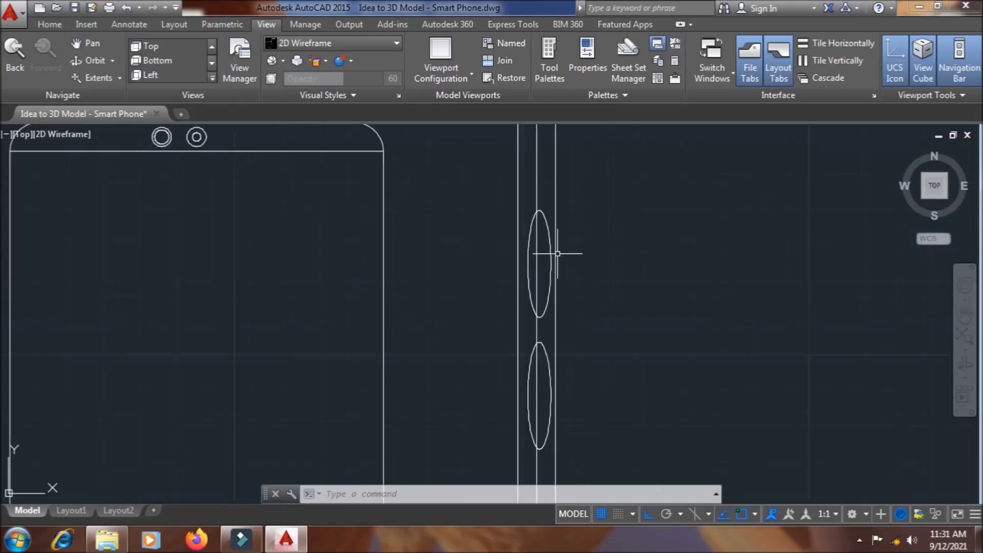
scroll(553, 248, "up", 4)
scroll(551, 249, "up", 2)
scroll(551, 249, "down", 1)
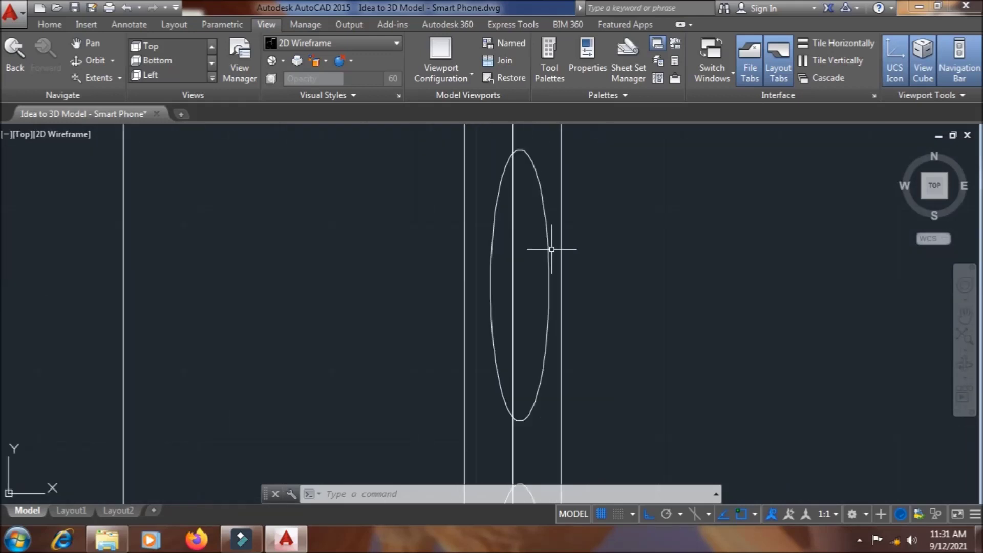
key("Escape")
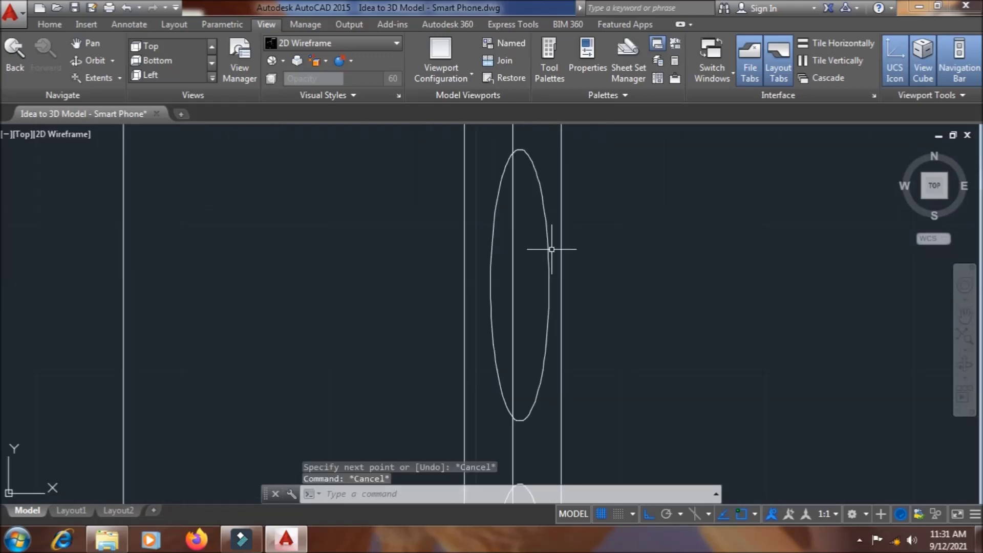
type("m")
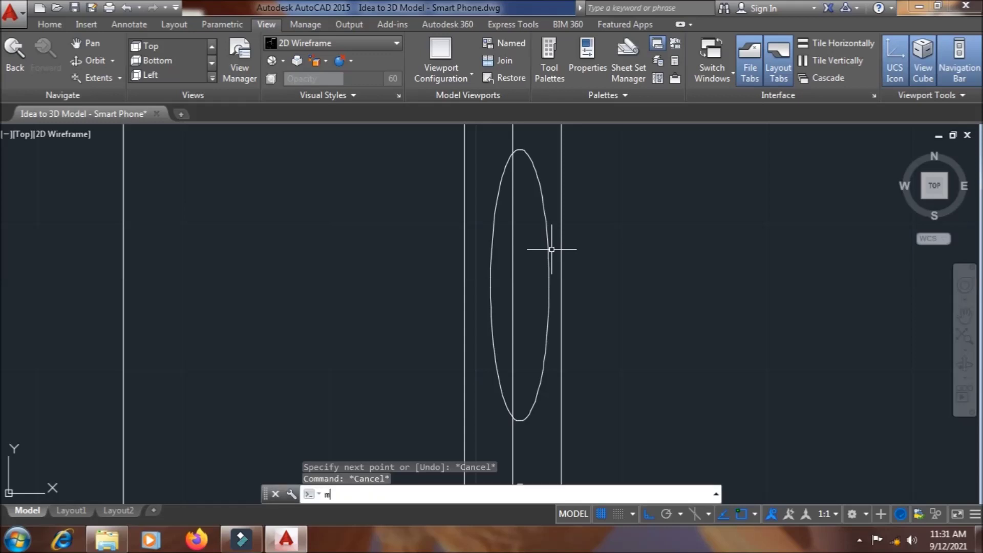
key("Return")
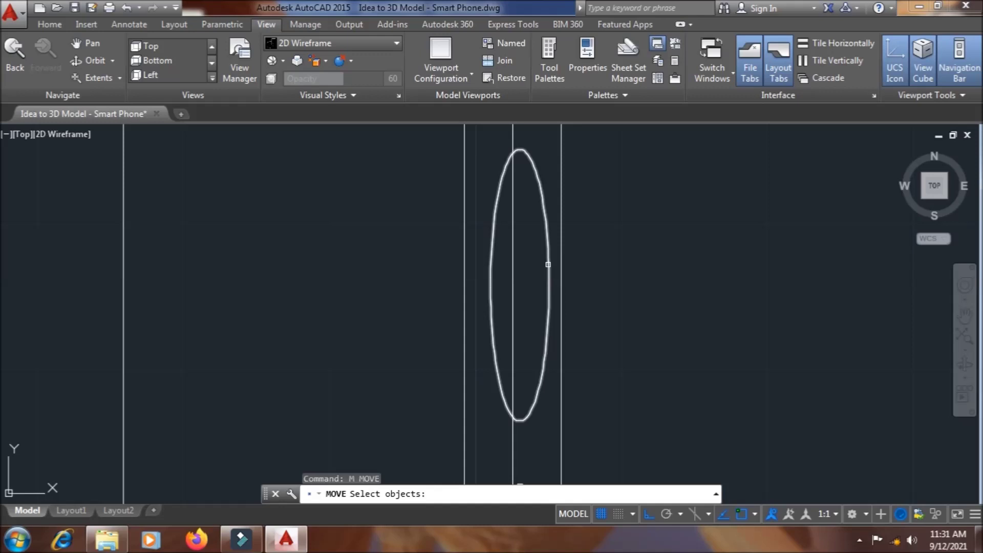
Move the upper side ellipse upward from its centre, with Ortho off, past the strip's top end.
left_click(547, 264)
key("Return")
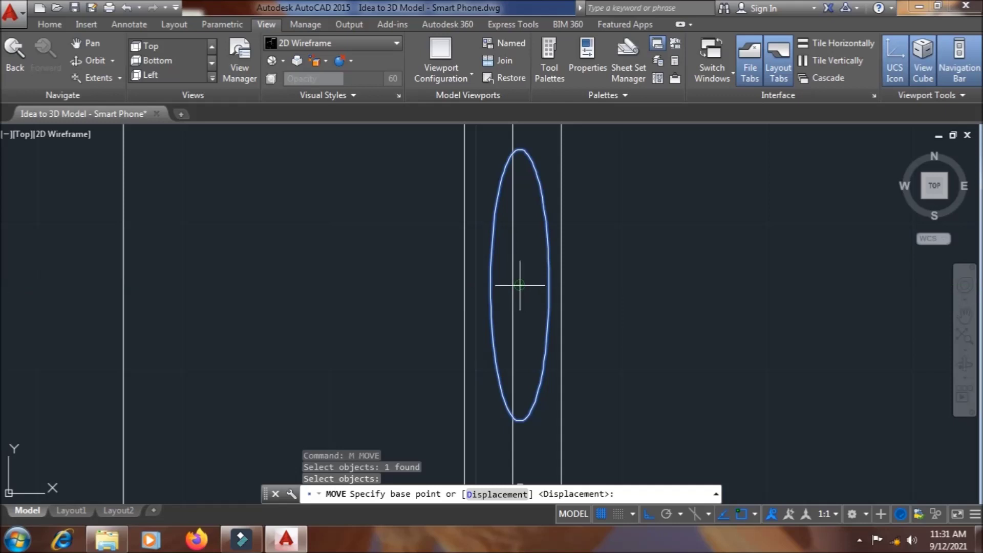
left_click(520, 286)
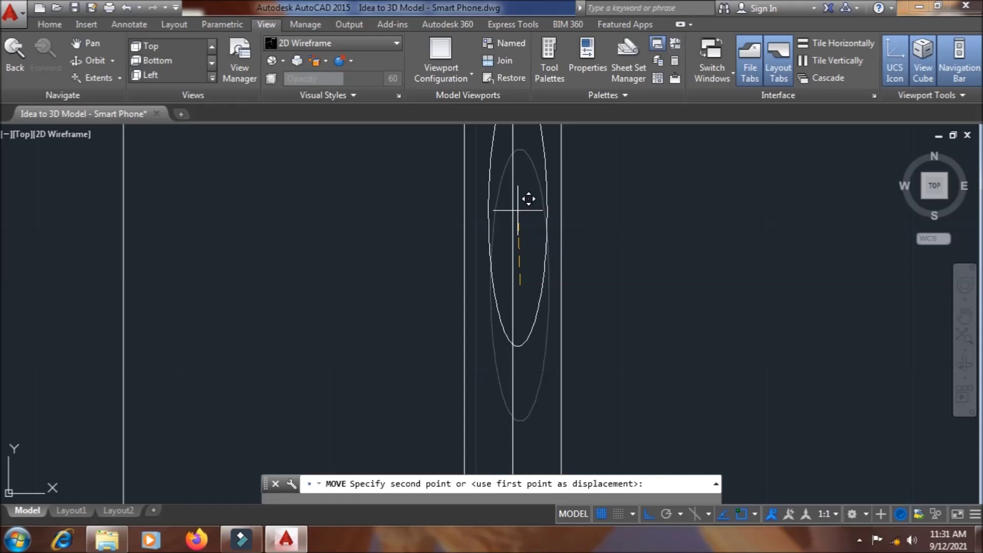
key("F8")
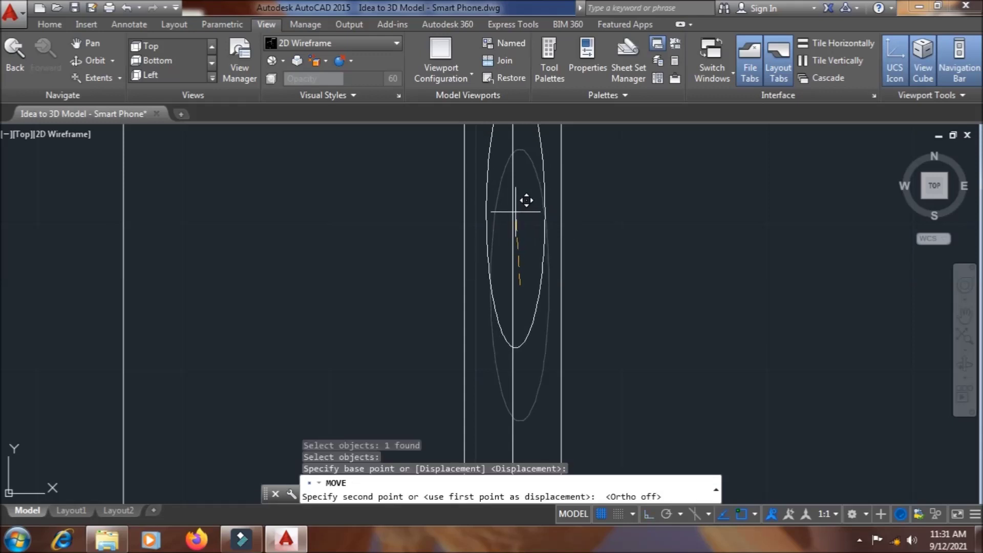
key("Return")
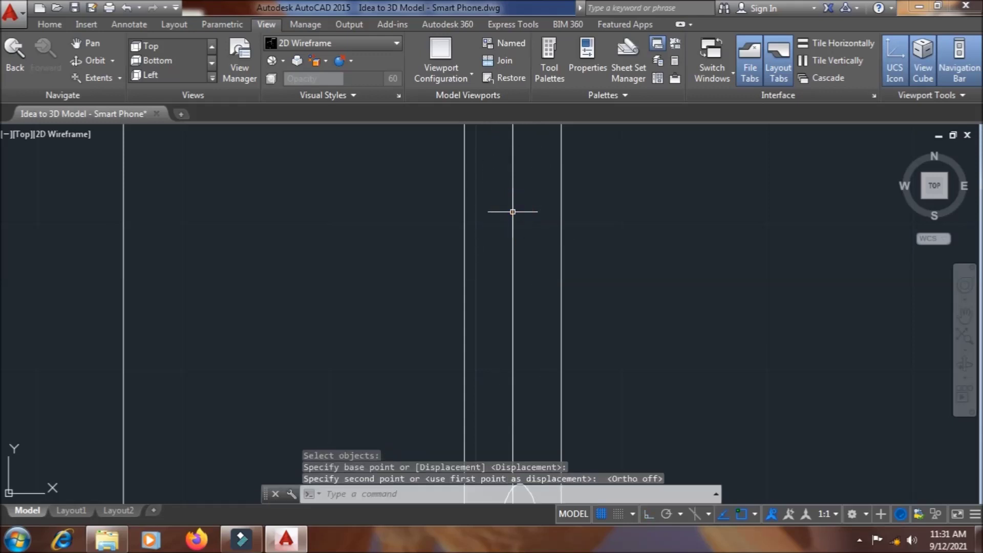
scroll(512, 211, "down", 3)
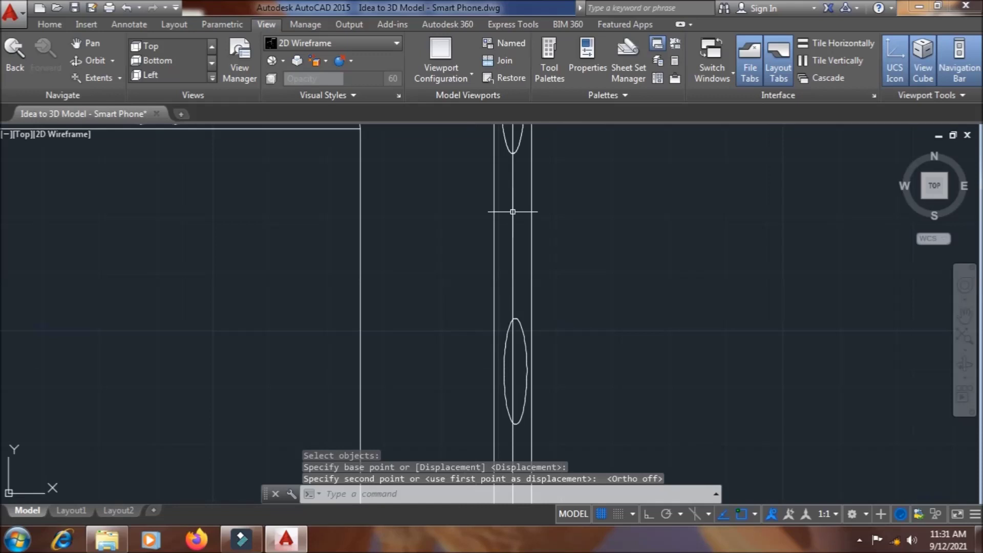
scroll(512, 211, "down", 2)
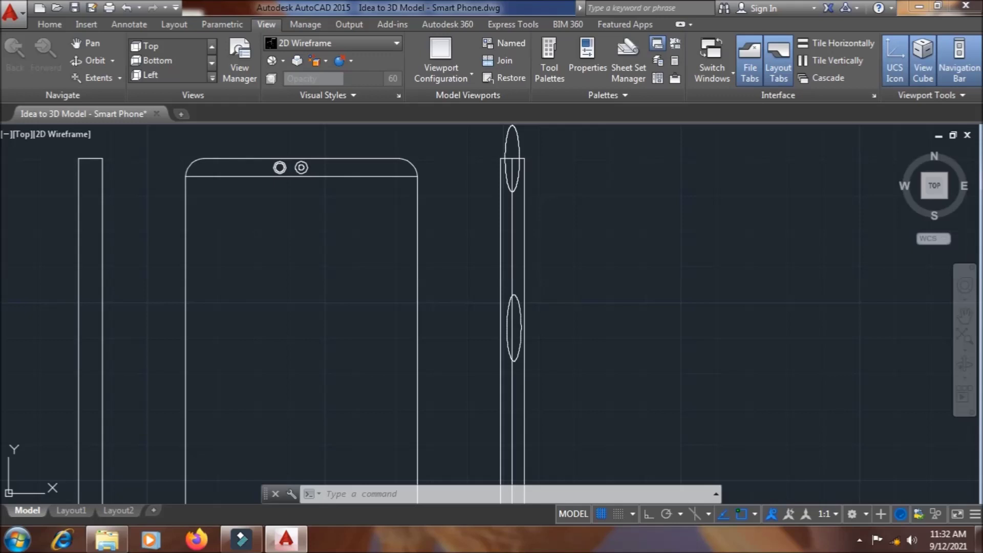
Undo the move so the upper ellipse returns to its original spot in the strip.
key("ctrl+z")
key("ctrl+z")
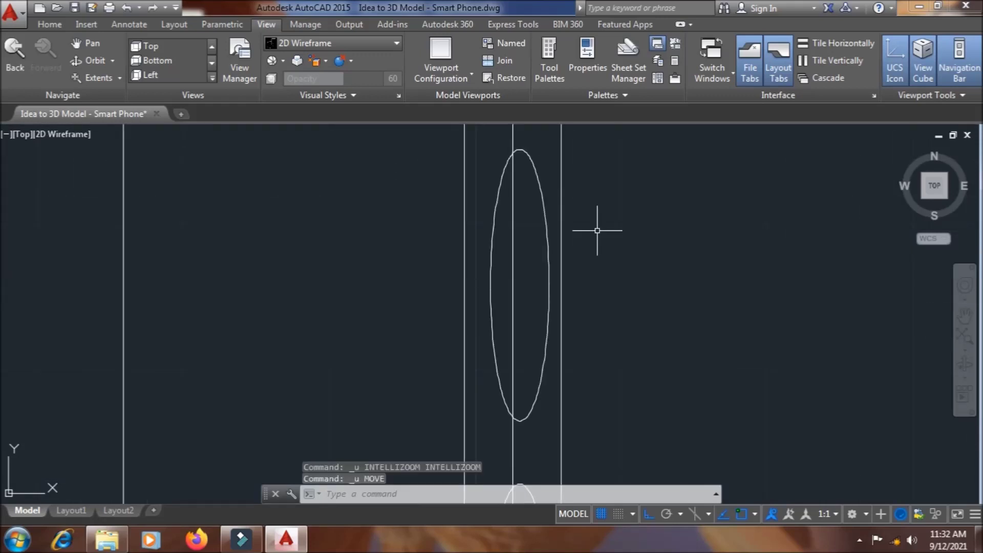
scroll(597, 230, "down", 2)
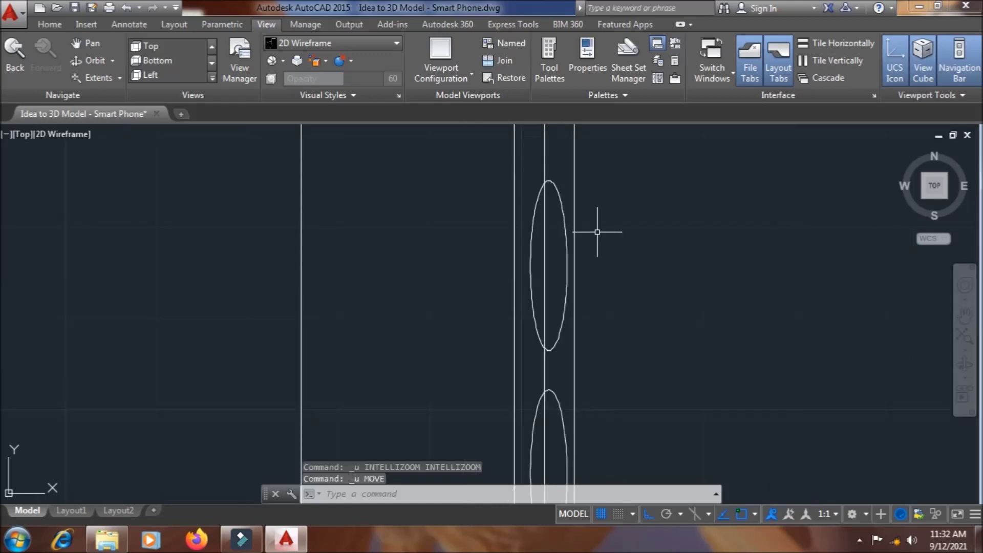
scroll(597, 231, "down", 4)
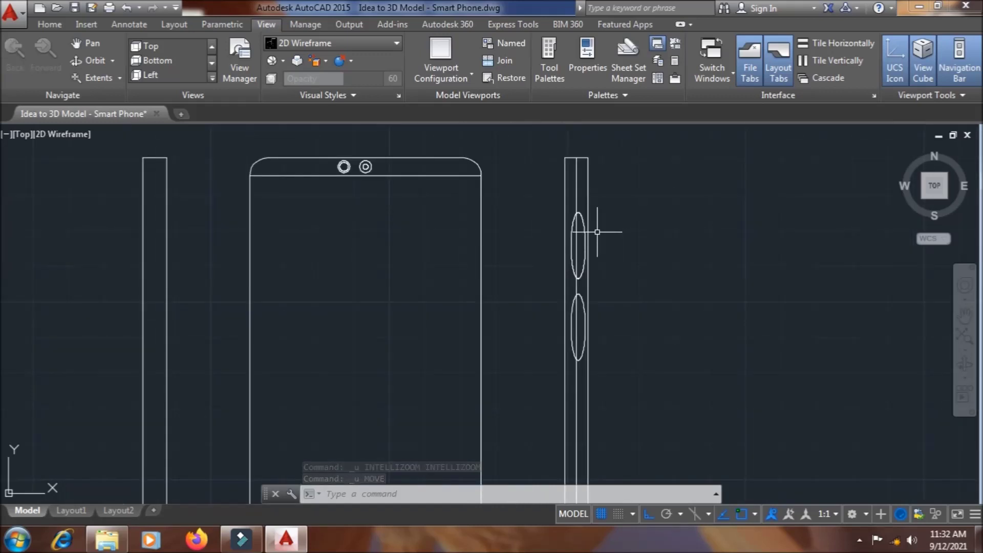
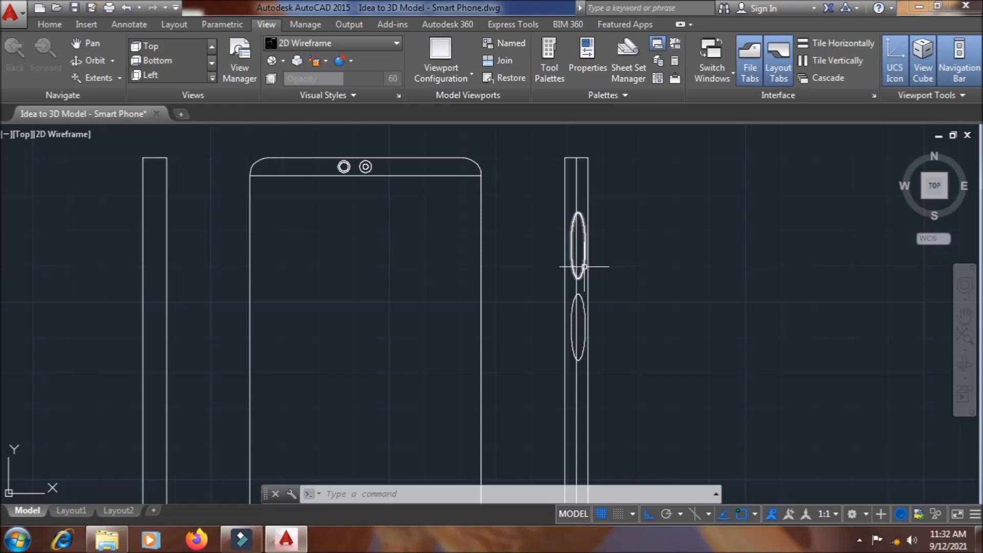
Zoom into the side view and undo the last move of the ellipses.
scroll(584, 266, "up", 2)
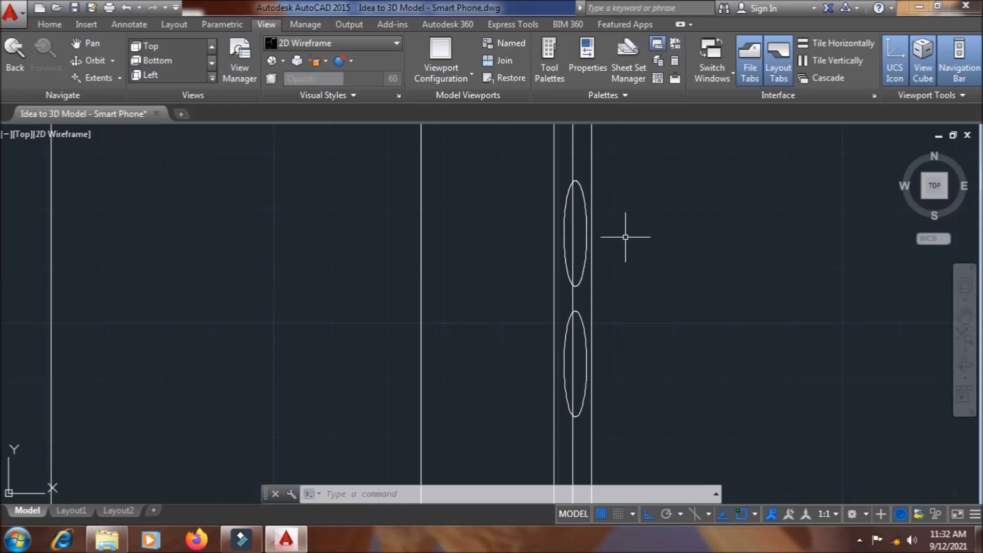
scroll(624, 236, "up", 2)
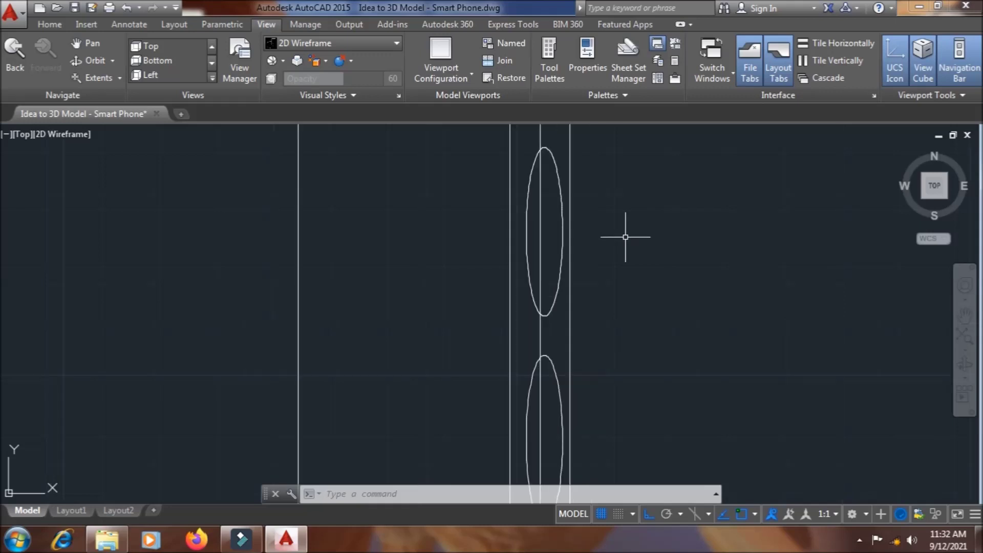
key("ctrl+z")
key("Escape")
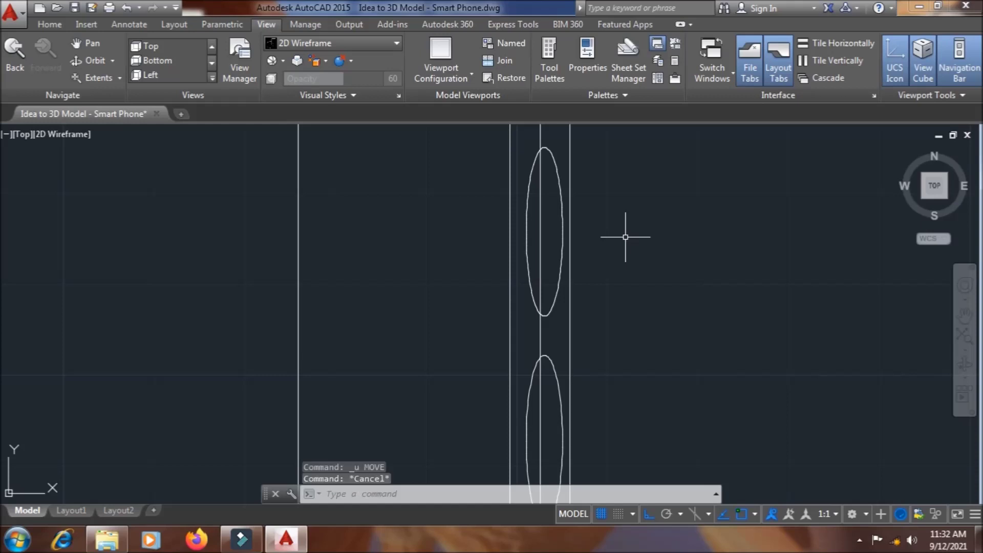
Try an offset distance of .3, cancel it, and restart the Offset command.
type("o")
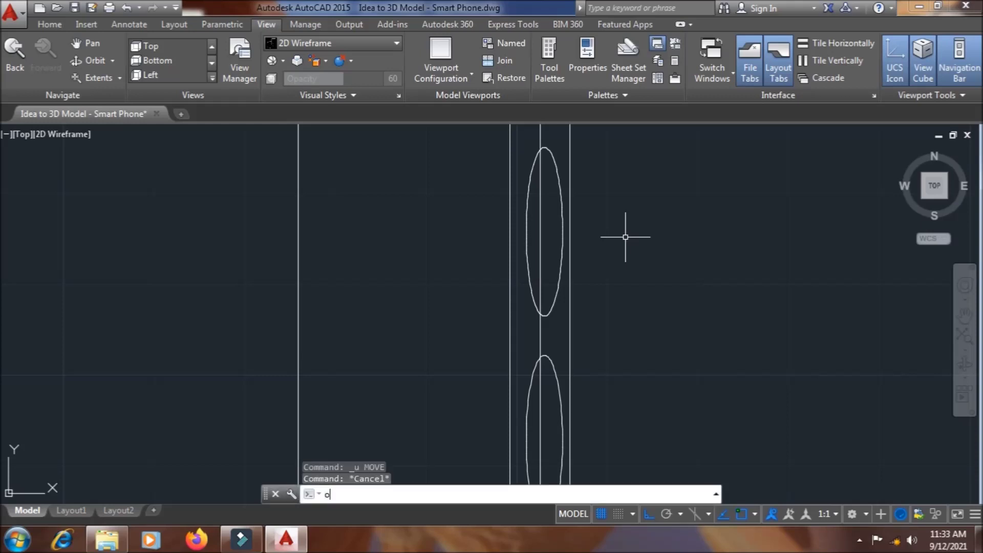
key("Return")
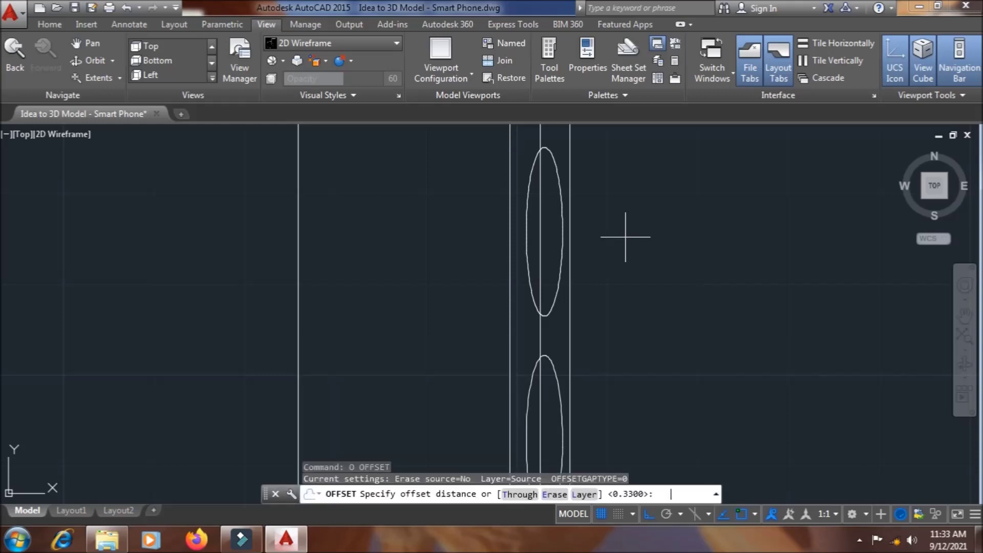
type(".")
type("33")
key("BackSpace")
key("BackSpace")
type(".3")
key("Return")
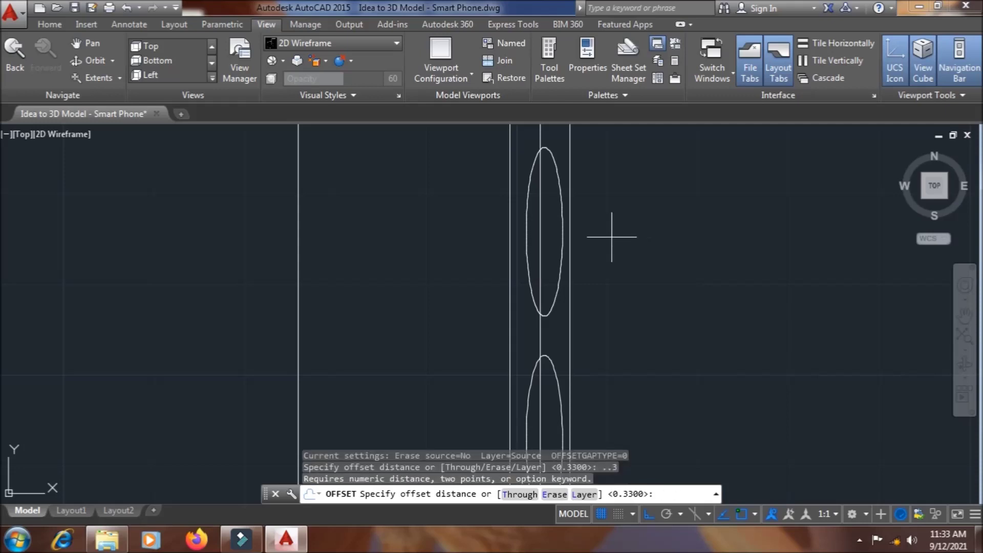
key("Escape")
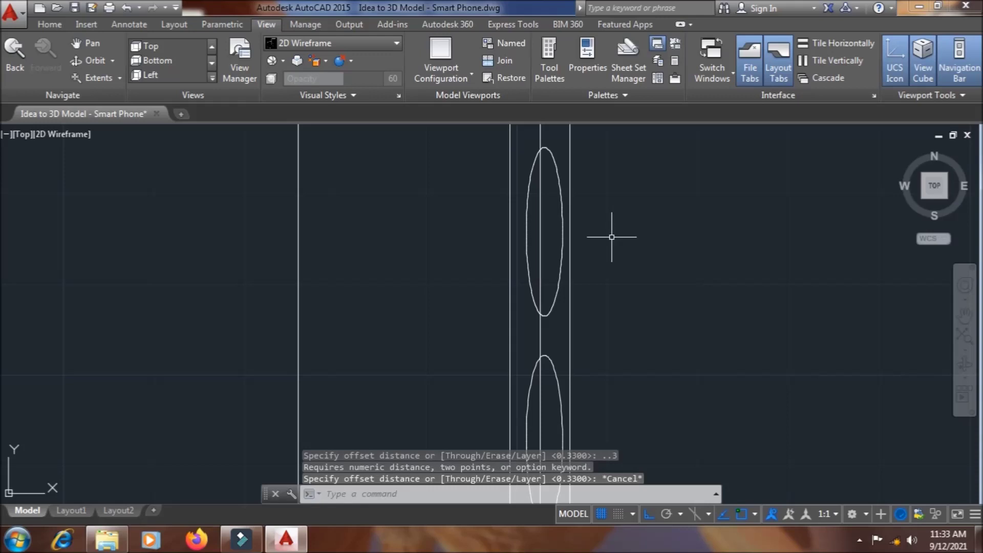
type("o")
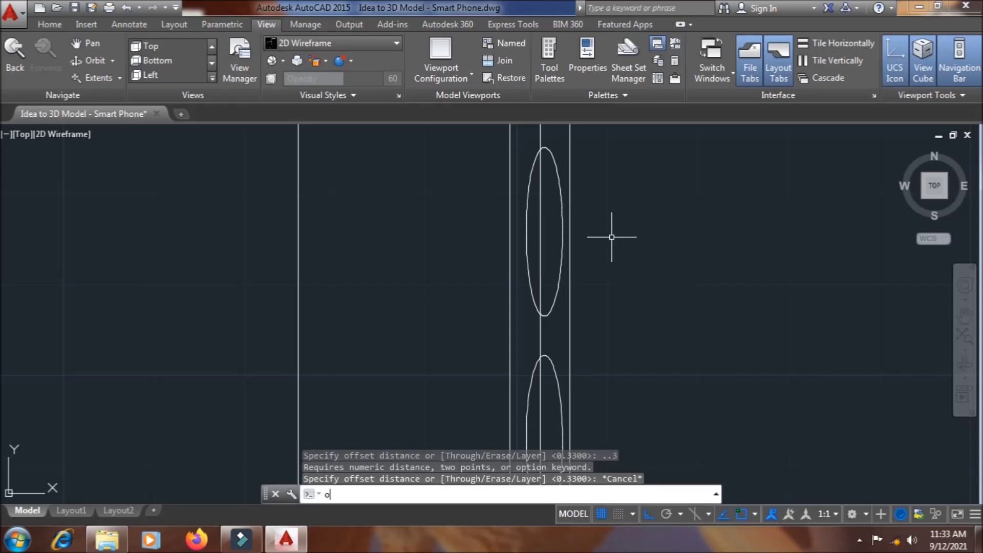
key("Return")
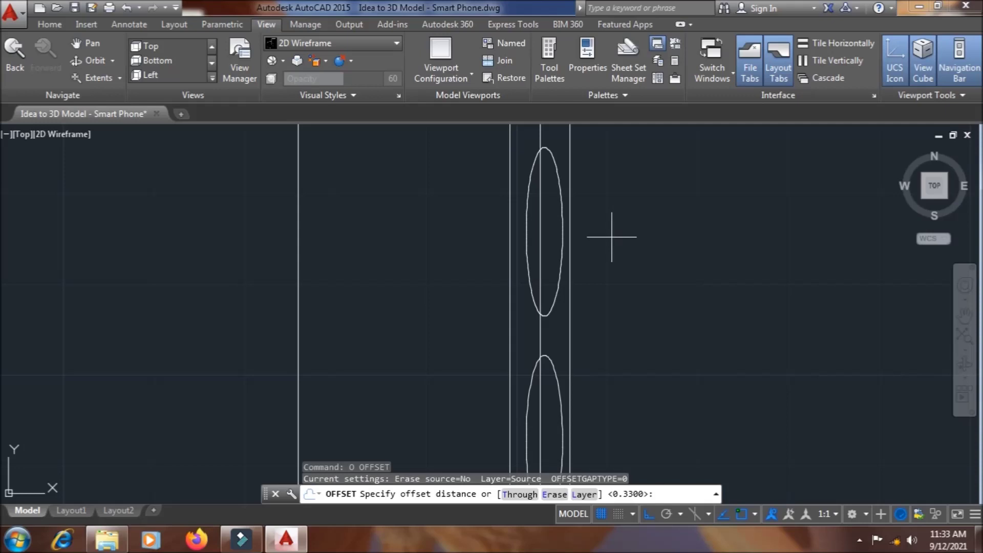
Offset the upper side-button ellipse 0.03 inward.
type(".03")
key("Return")
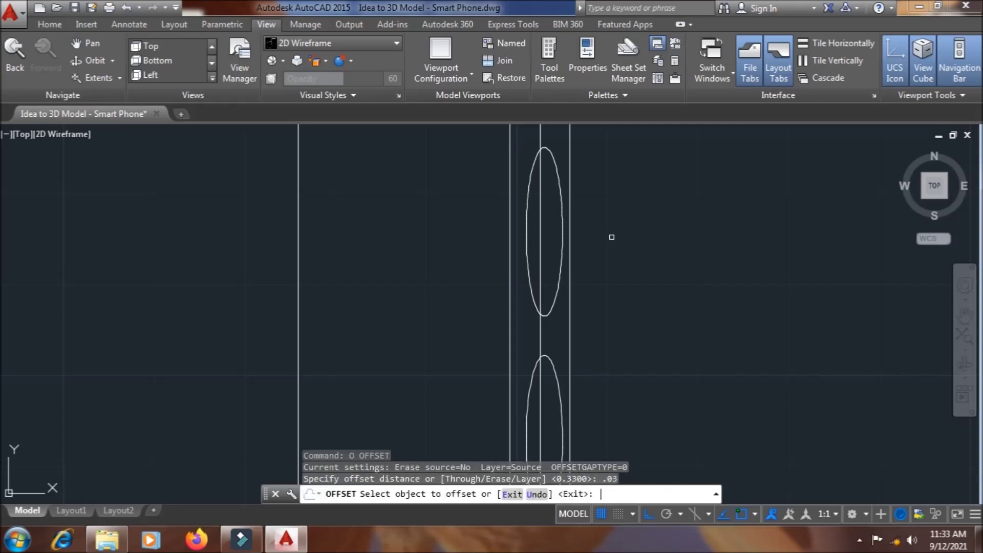
left_click(556, 299)
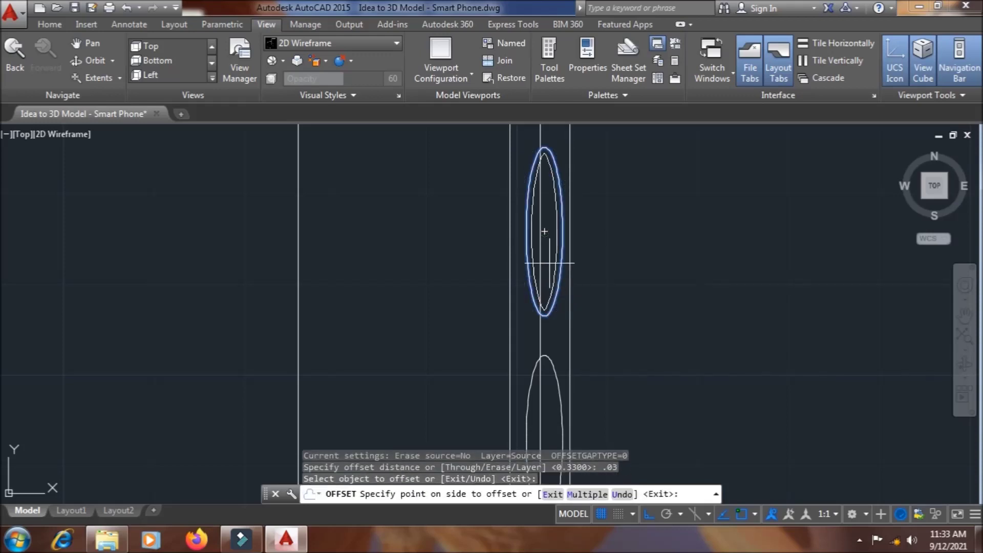
left_click(544, 232)
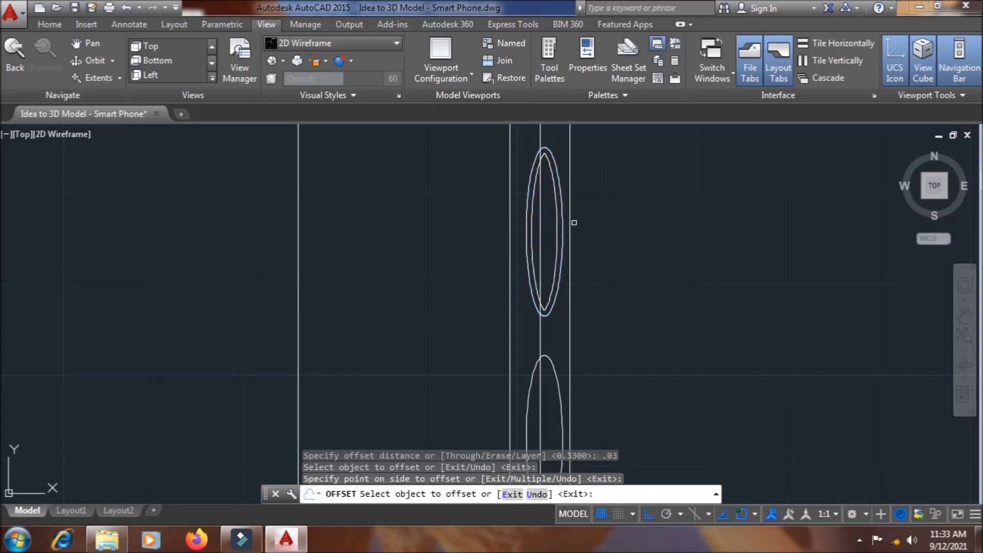
scroll(546, 147, "up", 2)
scroll(546, 147, "up", 5)
key("Escape")
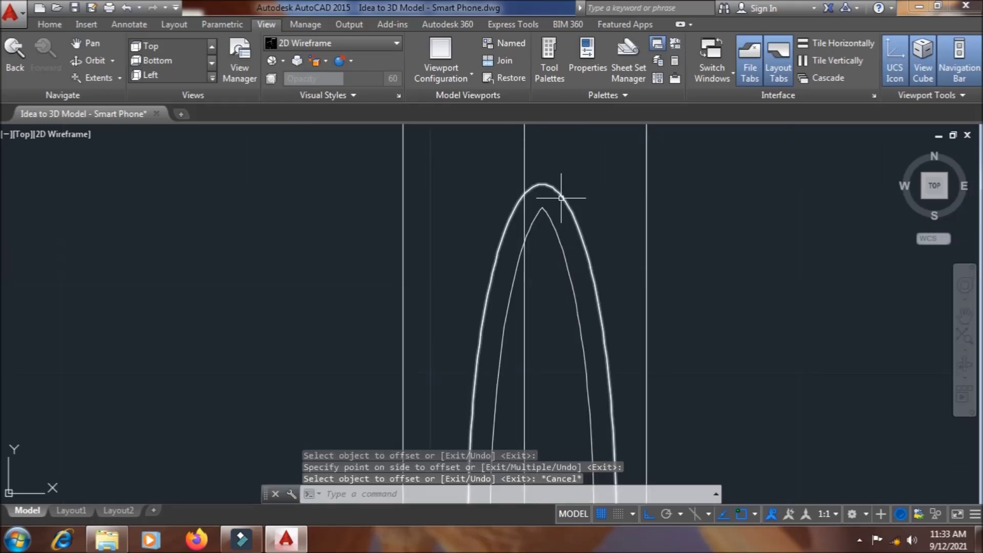
Erase the original outer upper ellipse, leaving only the inset copy.
type("e")
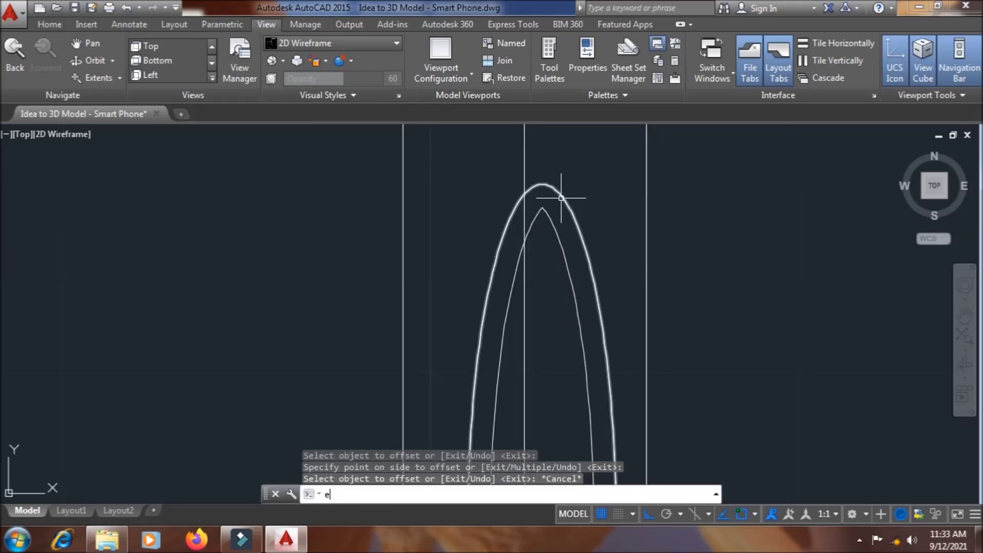
key("Return")
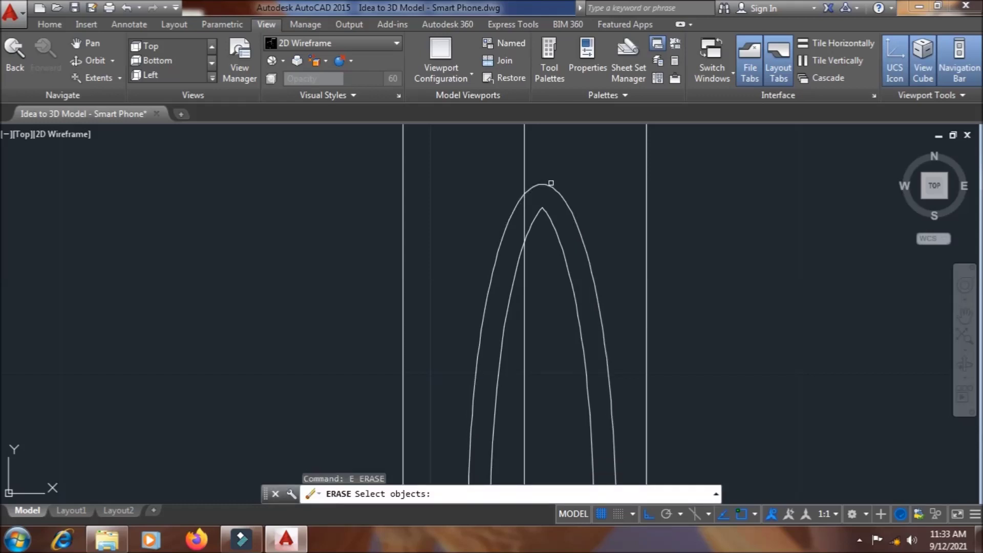
left_click(551, 184)
key("Return")
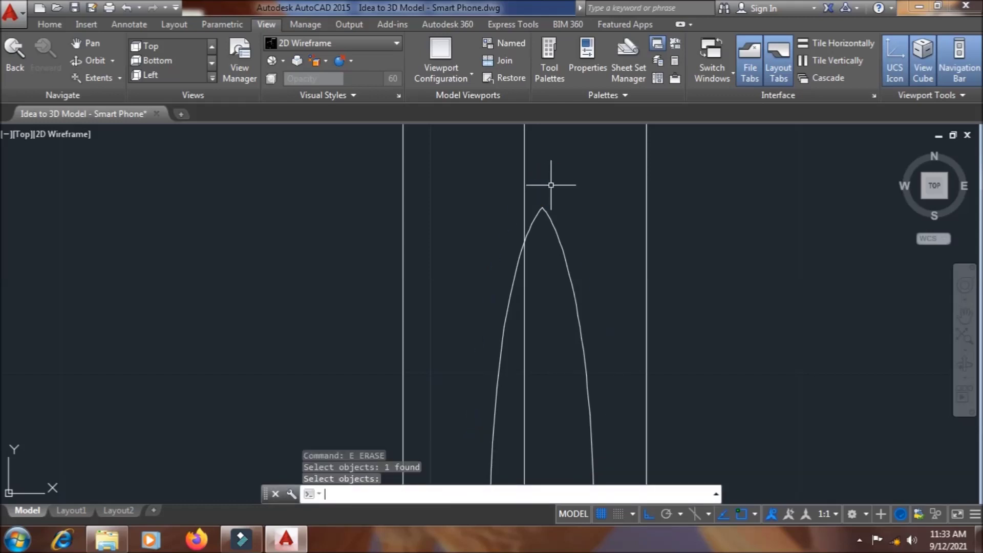
scroll(549, 186, "down", 2)
scroll(552, 195, "down", 2)
scroll(558, 206, "down", 2)
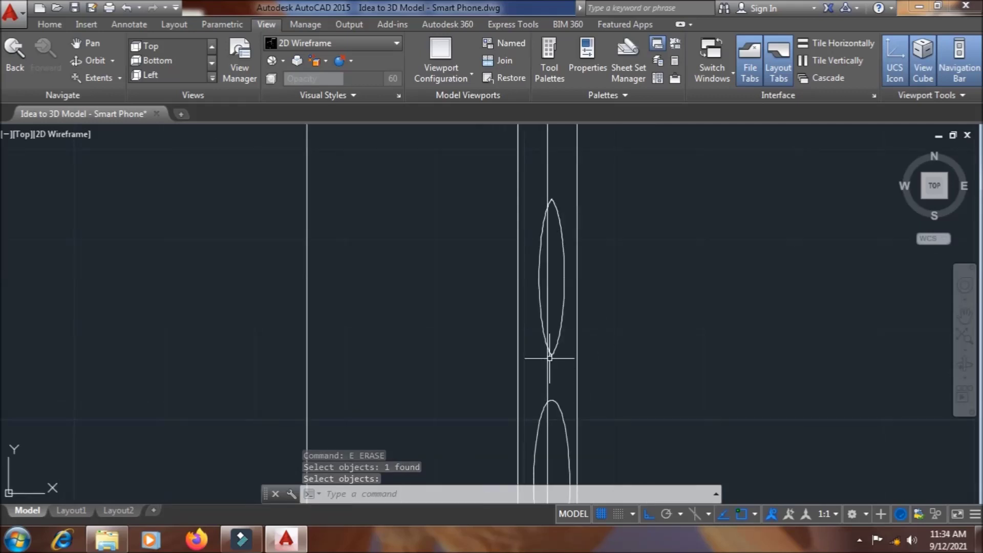
Move the inset upper button ellipse about 0.023 to the left.
type("m")
key("Return")
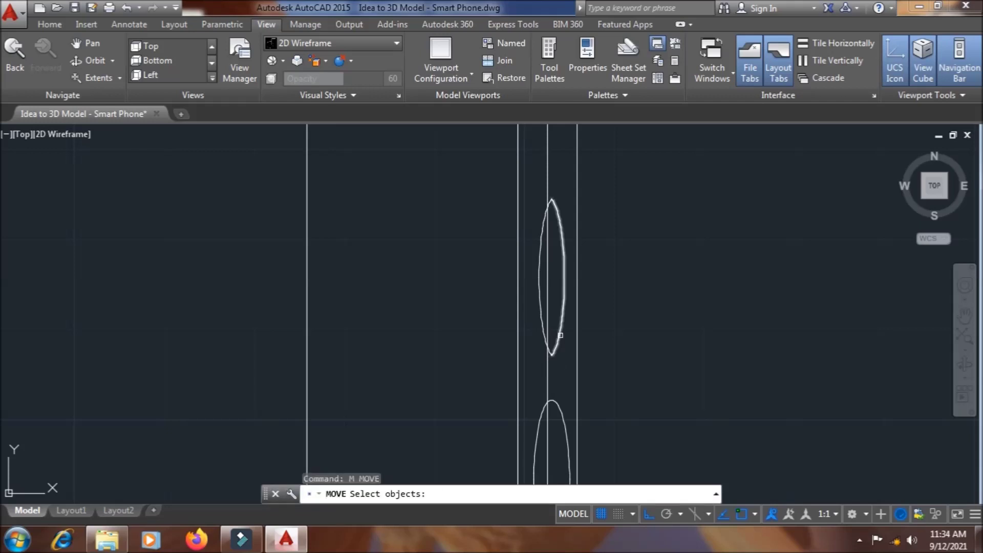
left_click(560, 333)
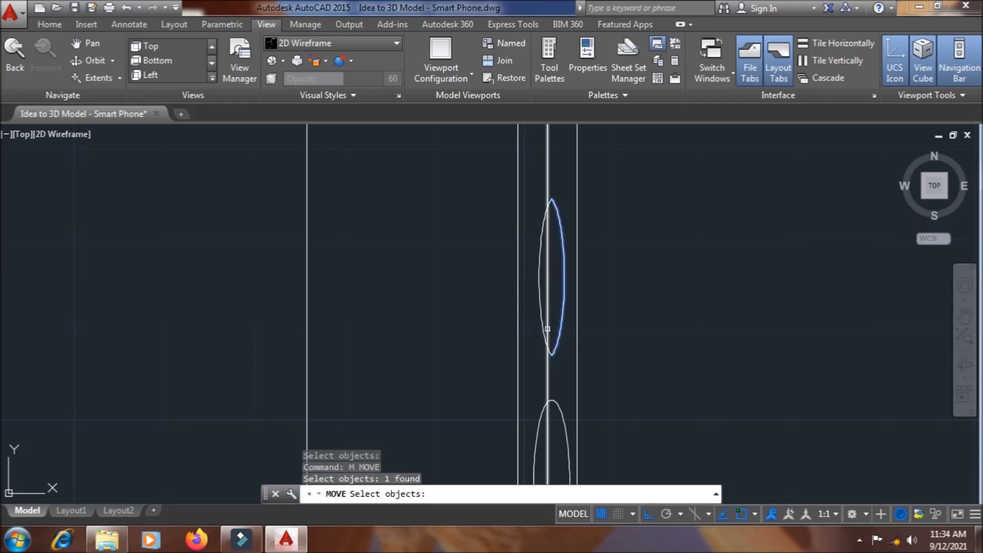
left_click(541, 325)
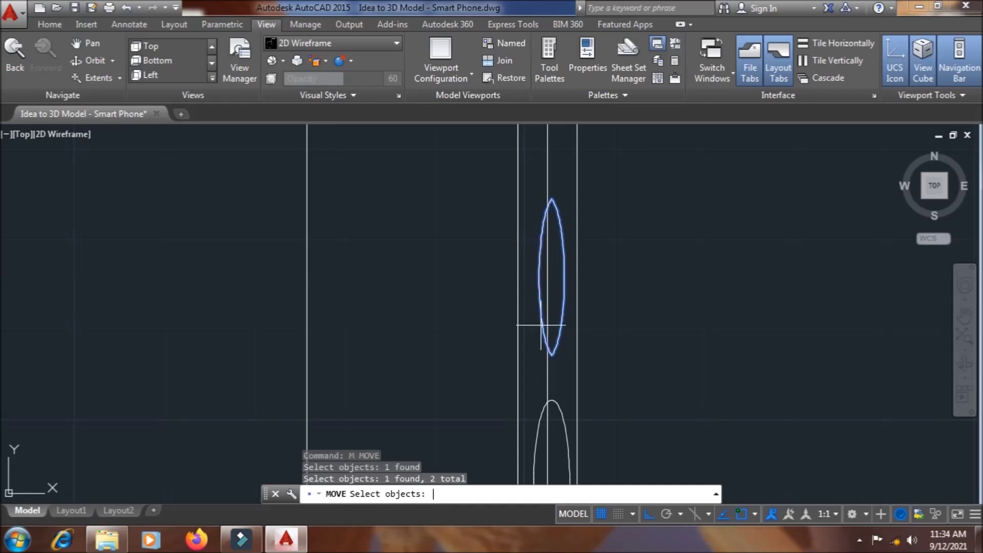
key("Return")
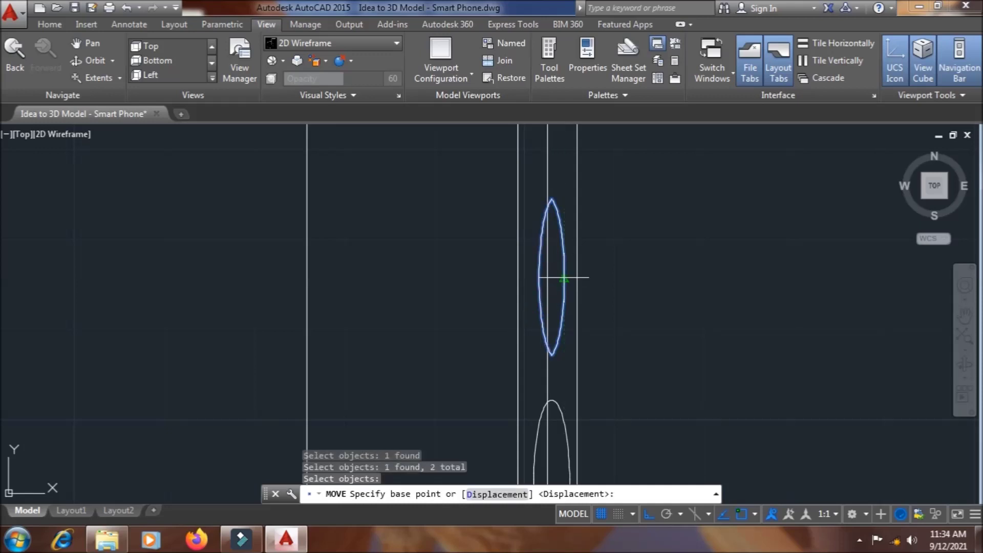
left_click(563, 278)
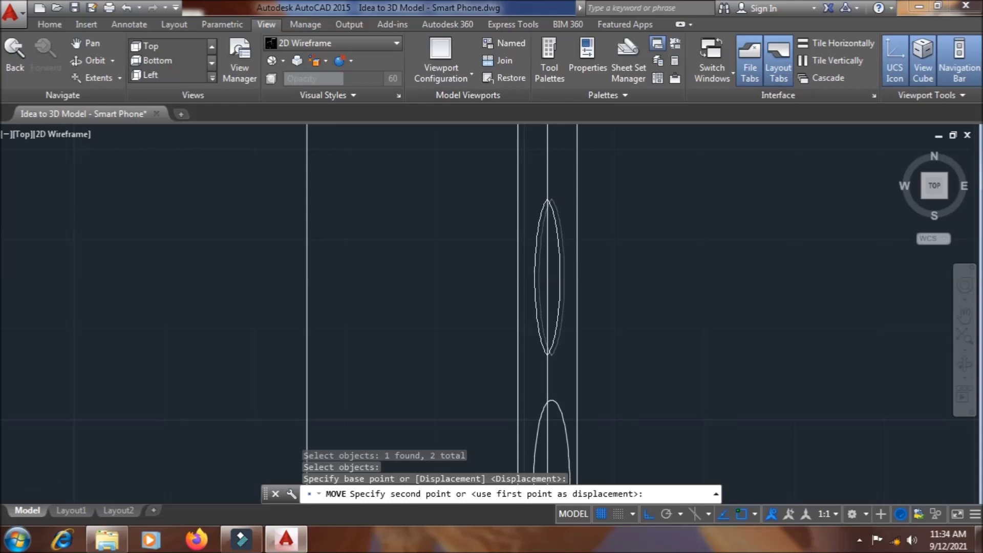
scroll(573, 266, "up", 4)
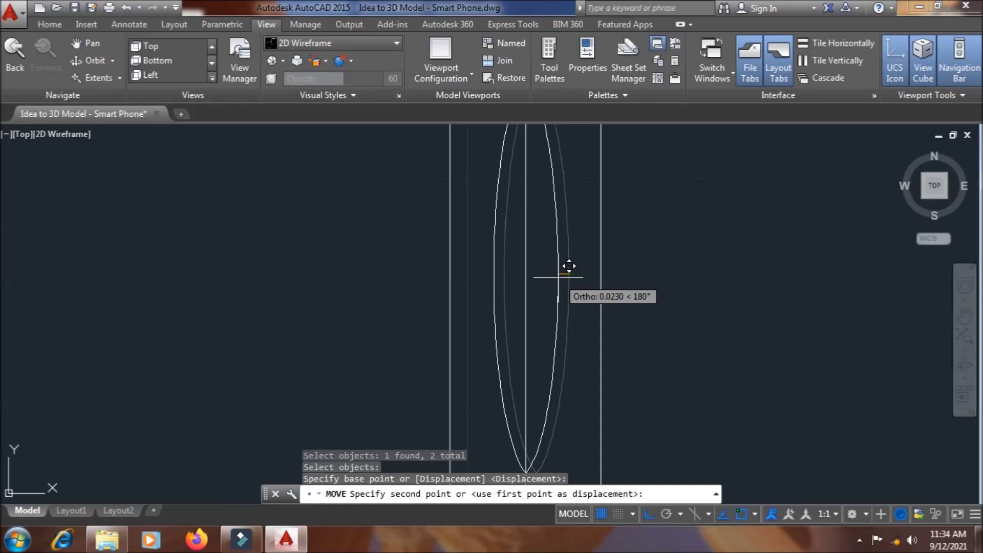
left_click(558, 277)
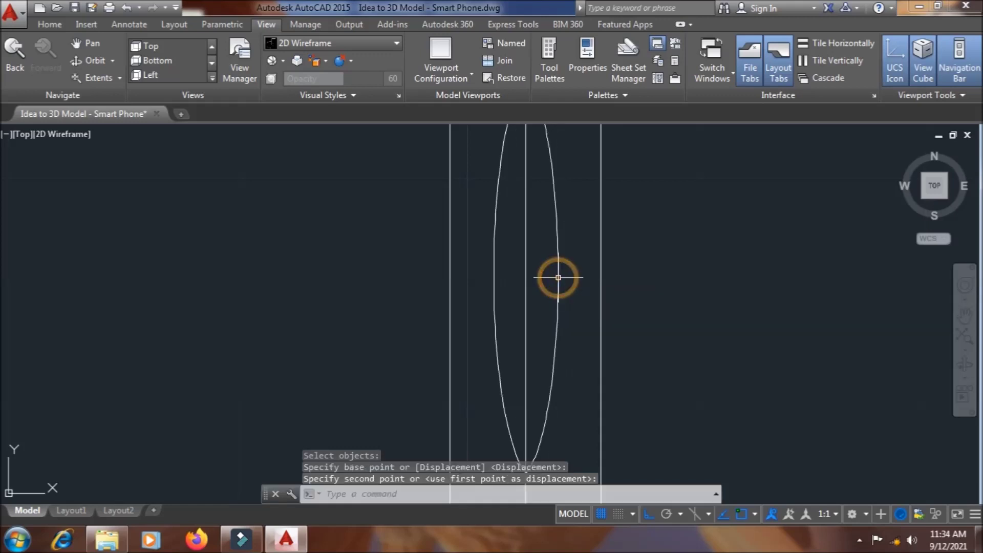
scroll(558, 276, "down", 2)
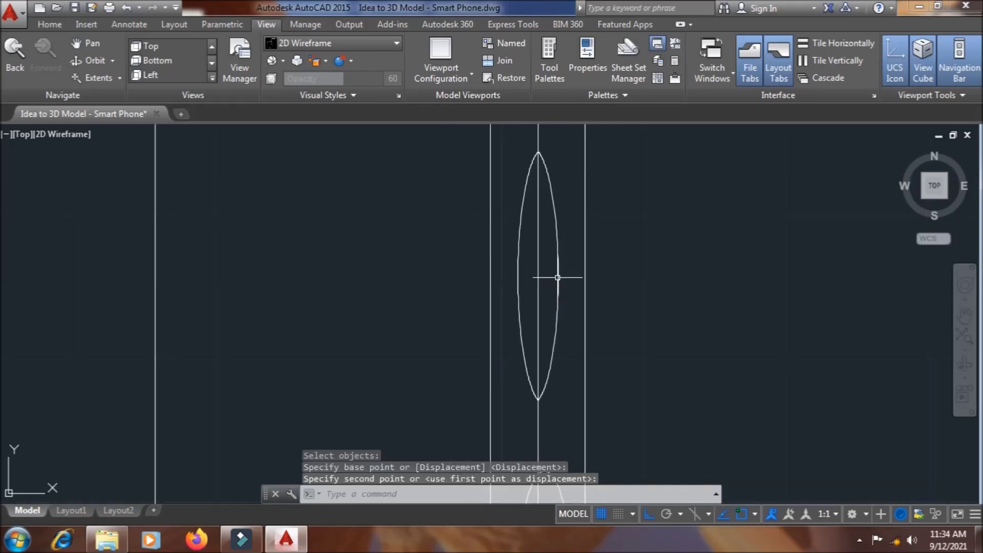
scroll(558, 276, "down", 1)
scroll(647, 333, "down", 4)
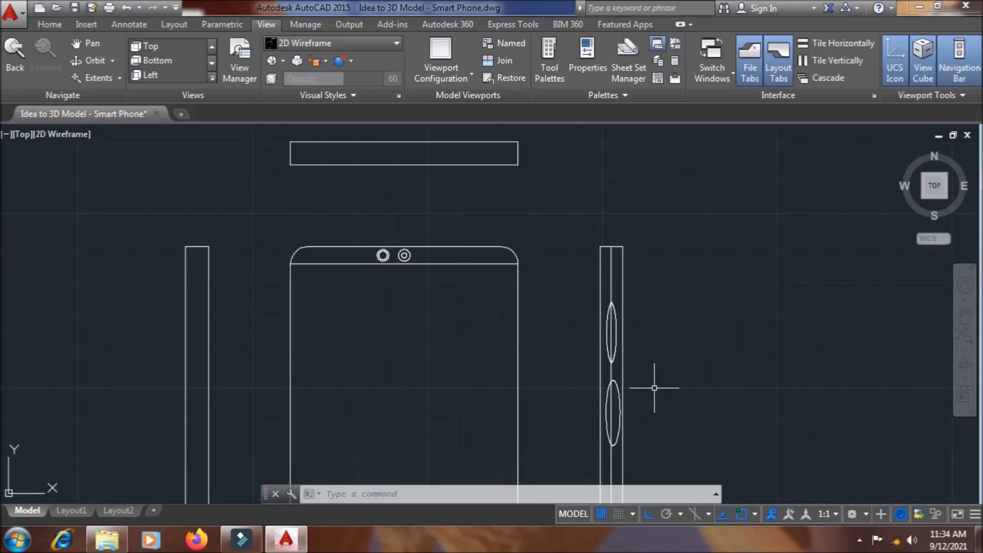
scroll(603, 327, "up", 6)
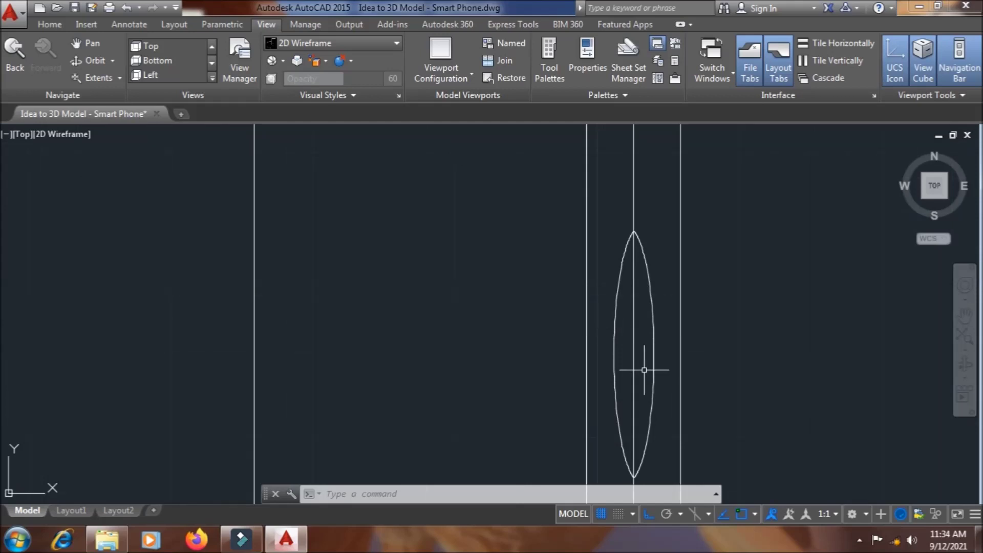
Draw a line across the ellipse from its left midpoint to its right edge.
key("Escape")
type("l")
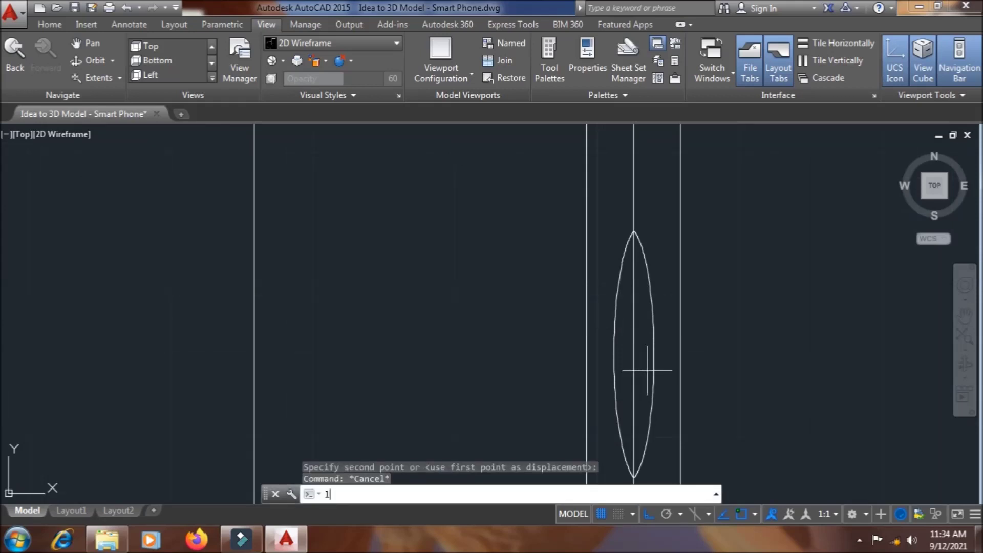
key("Return")
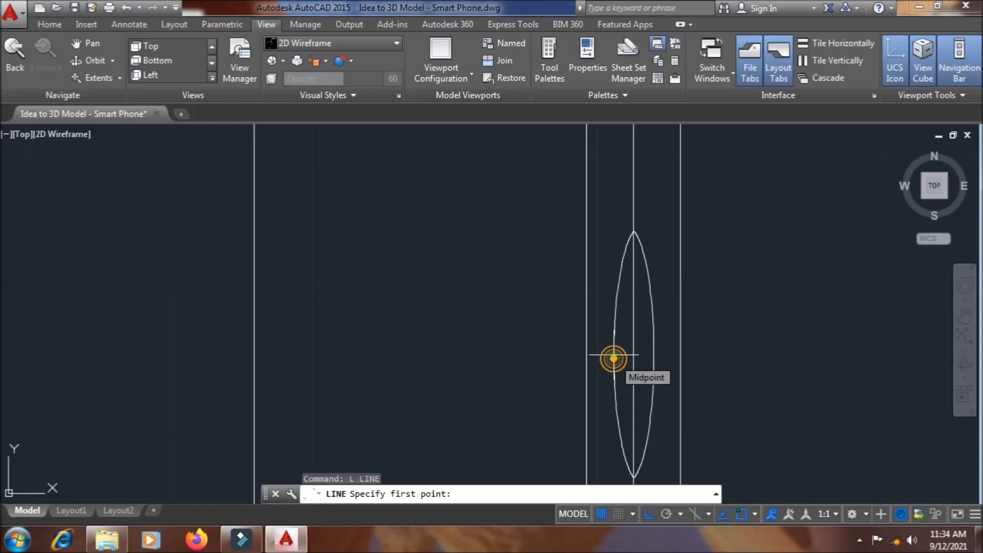
left_click(613, 354)
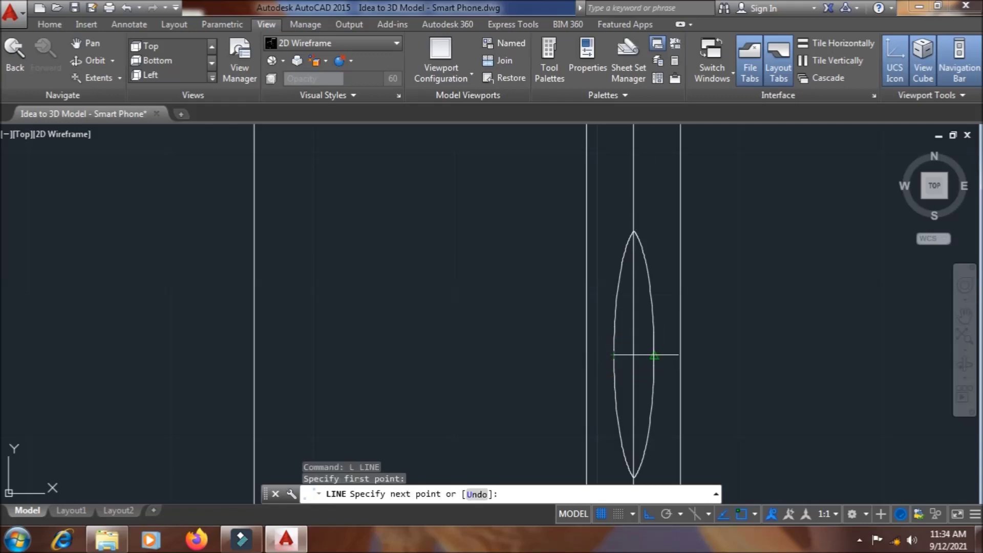
left_click(653, 355)
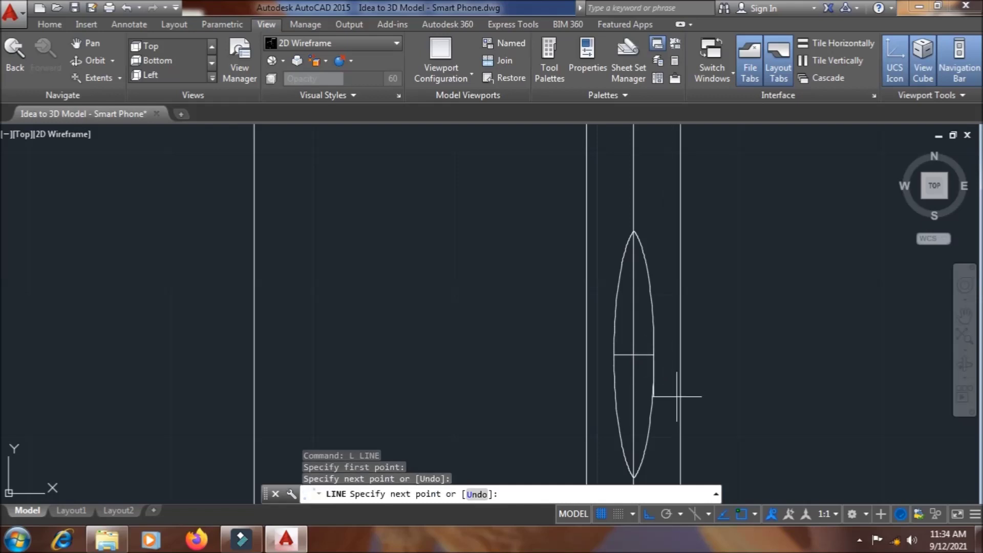
key("Return")
key("Escape")
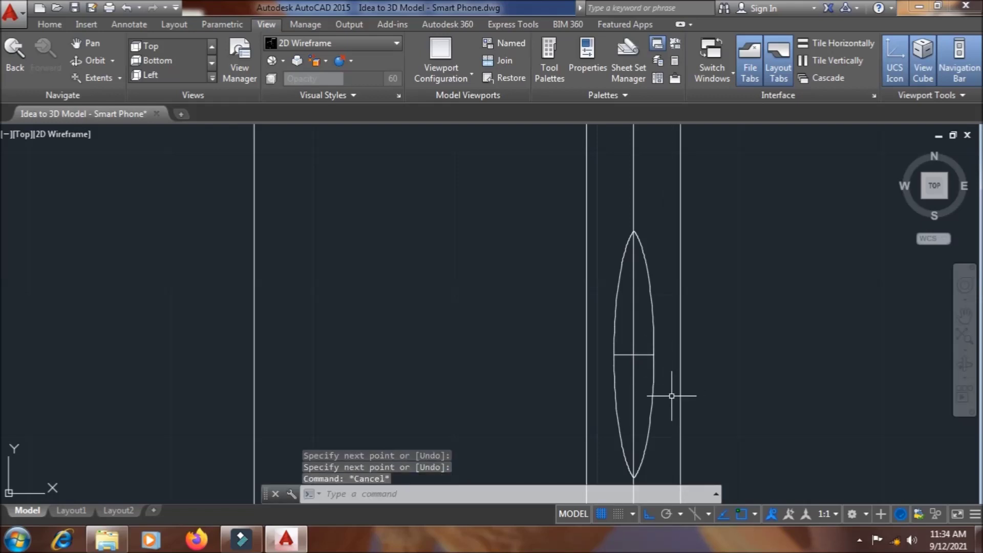
Trim the lens shape's lower arcs and the centre line into a pointed button outline.
type("tr")
key("Return")
key("Return")
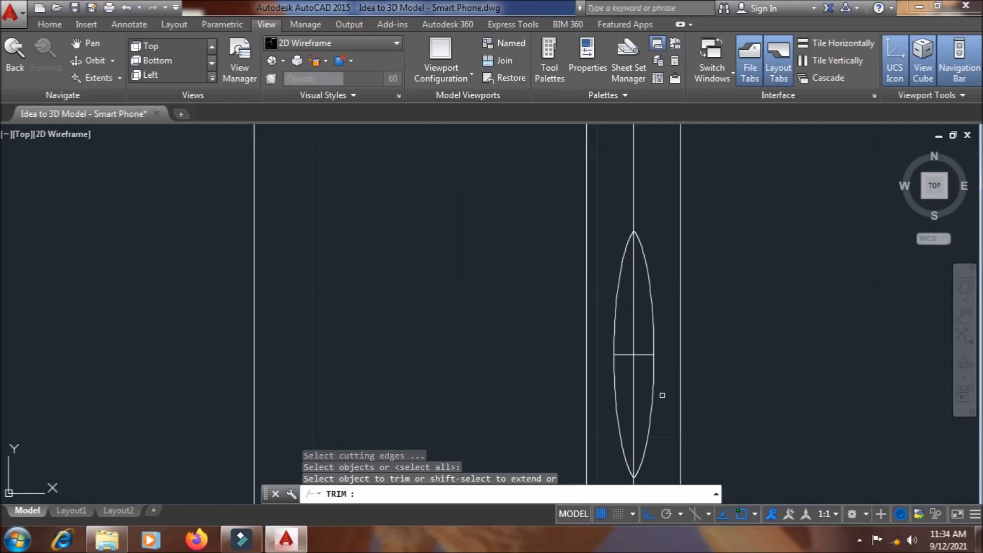
left_click(654, 390)
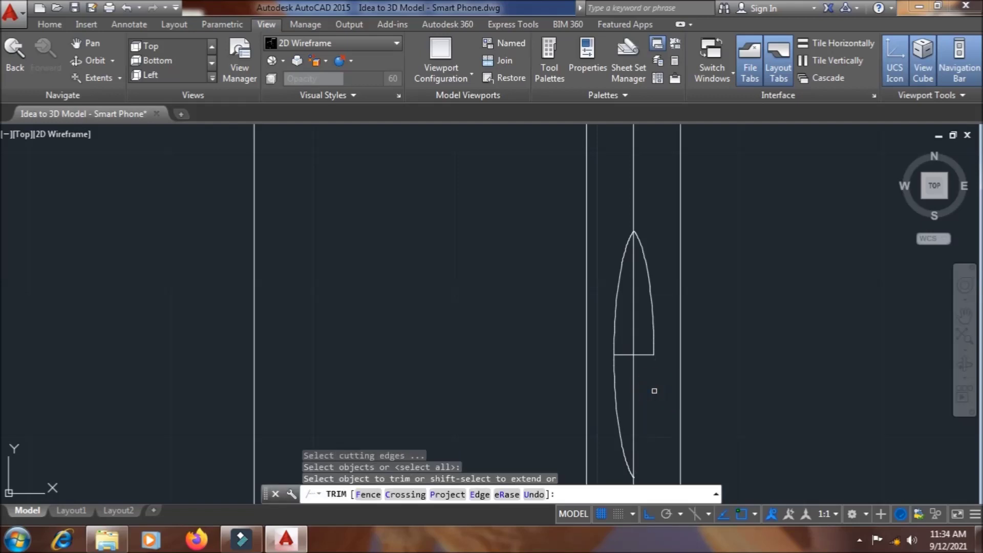
left_click(617, 390)
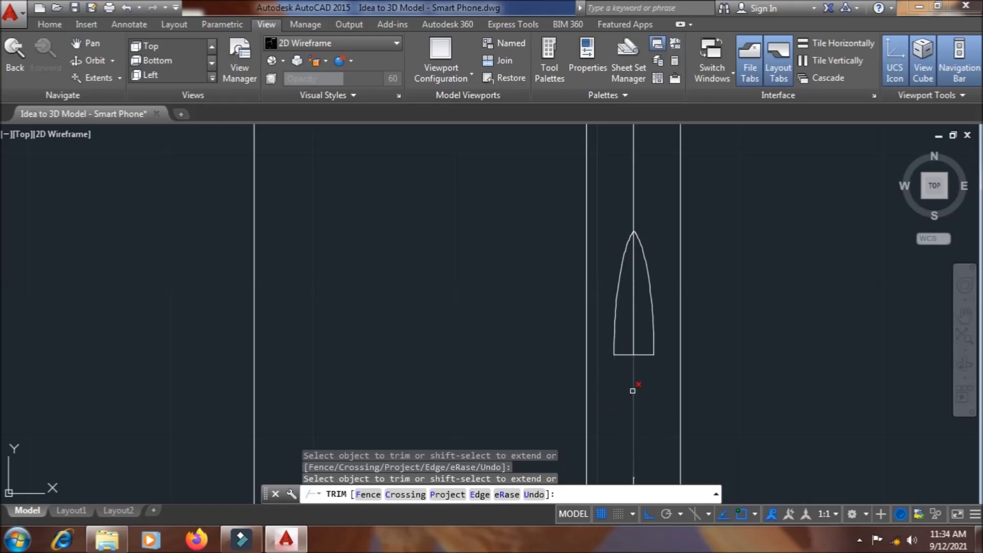
left_click(632, 390)
scroll(632, 390, "down", 4)
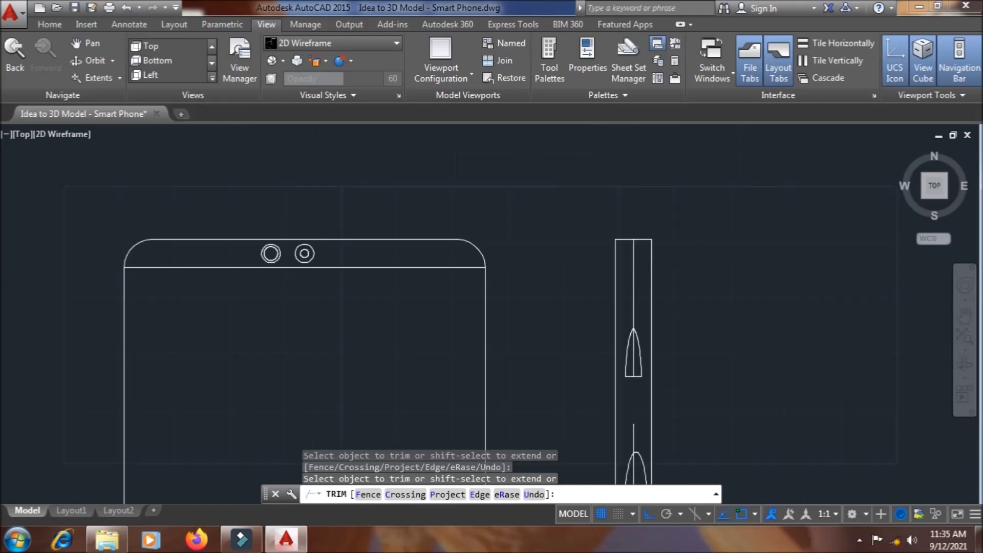
left_click(653, 404)
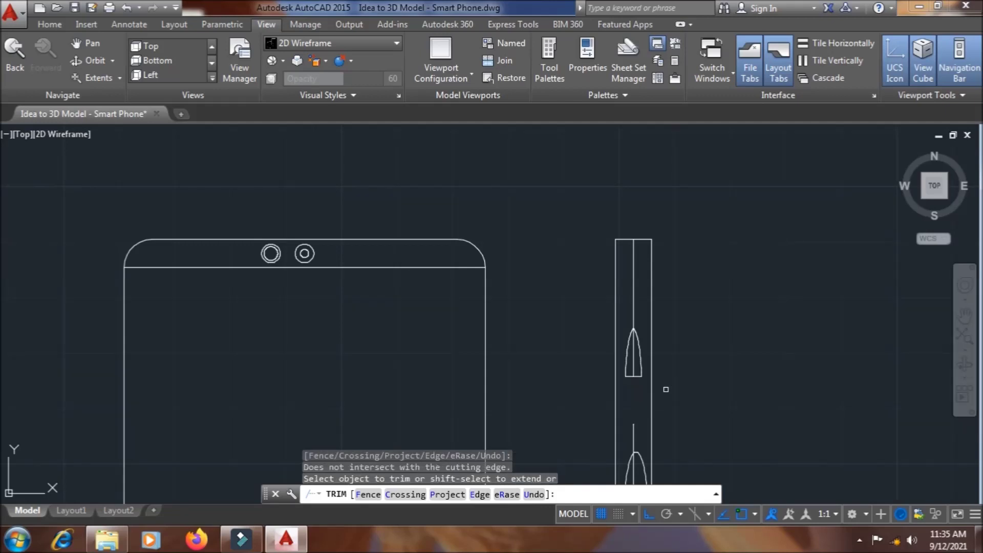
scroll(666, 388, "down", 3)
middle_click_drag(707, 394, 680, 333)
key("Escape")
Erase the lower side-view ellipse and save the drawing.
type("e")
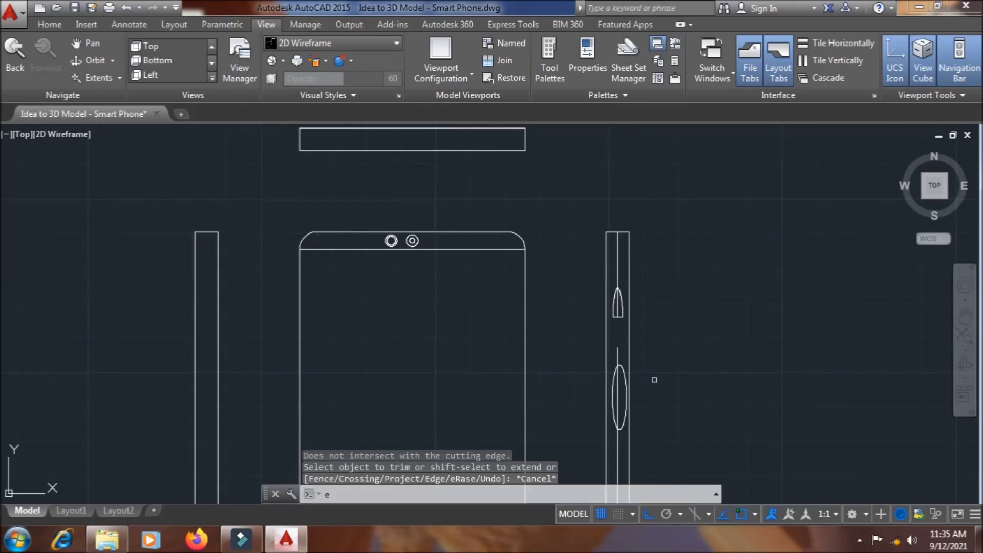
key("Return")
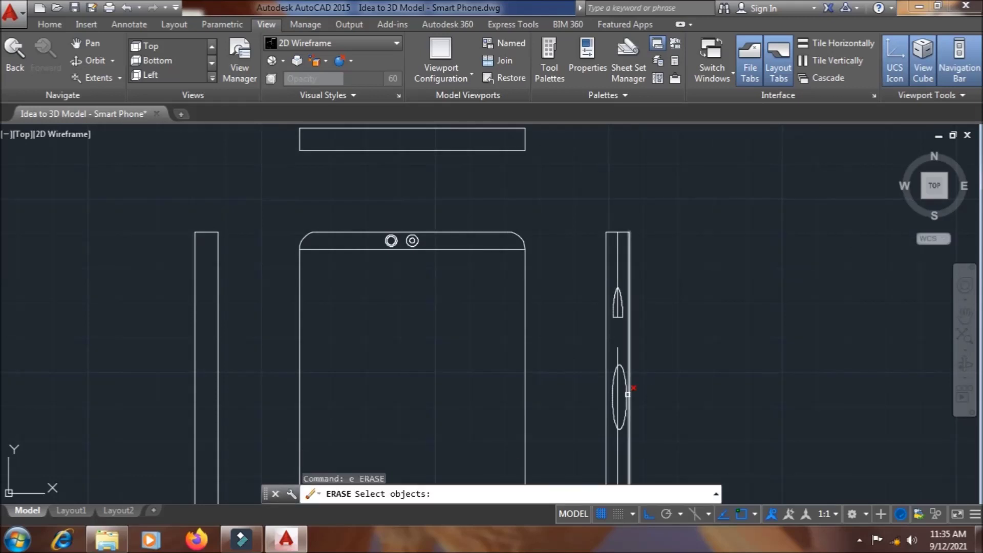
left_click(627, 394)
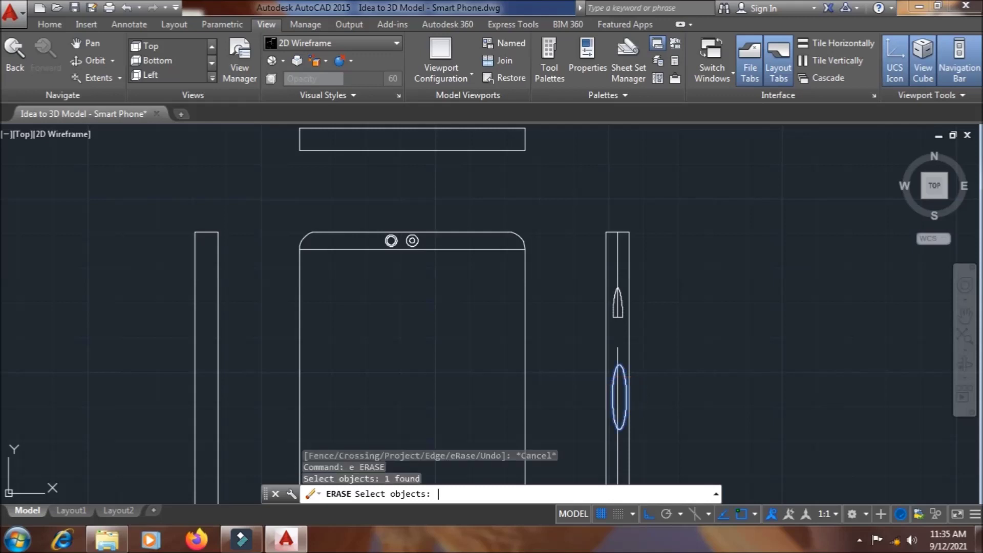
key("Return")
scroll(642, 304, "up", 2)
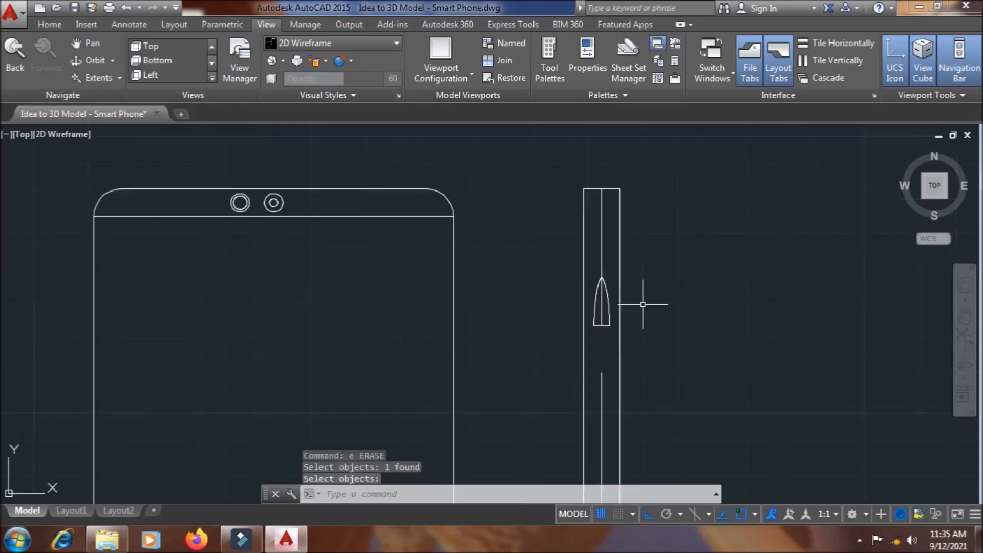
scroll(642, 304, "up", 2)
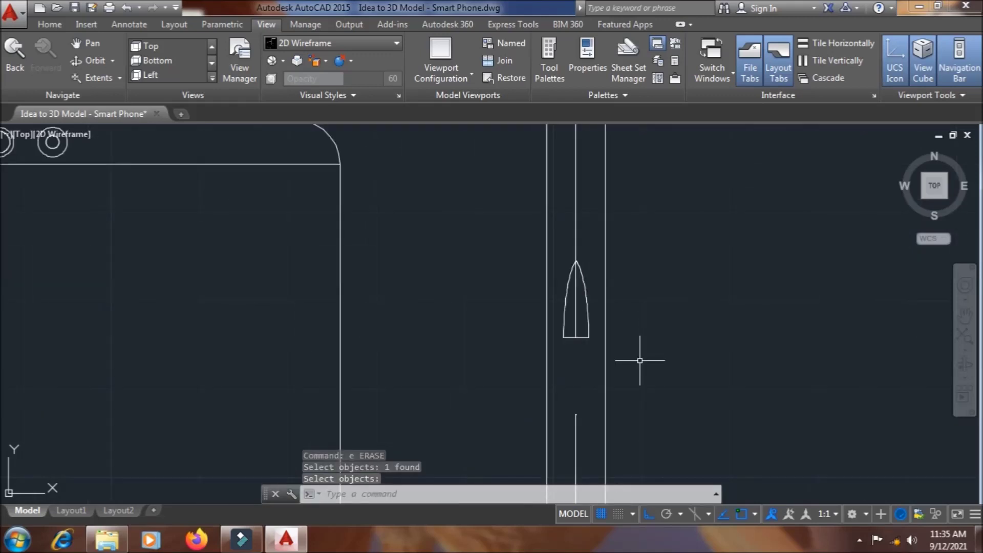
key("Escape")
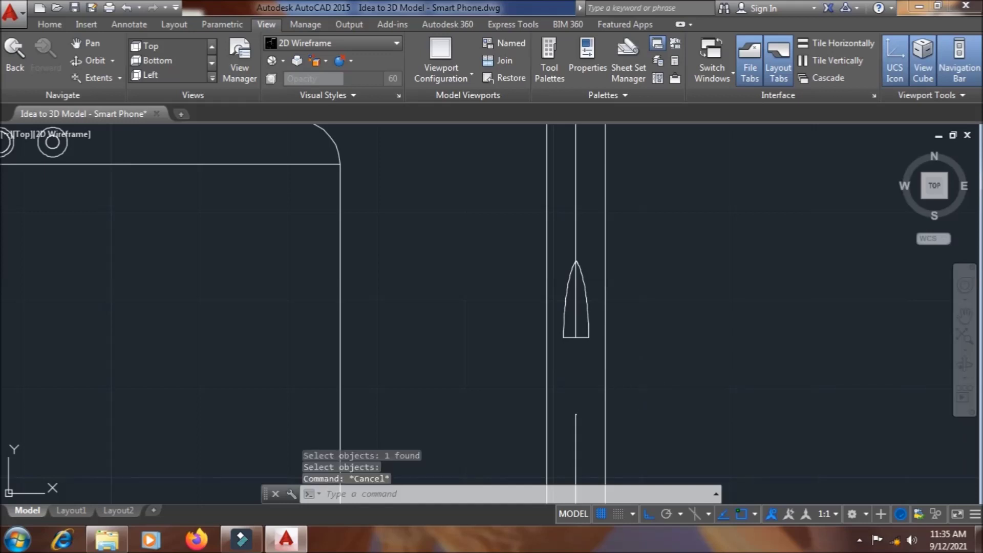
key("ctrl+s")
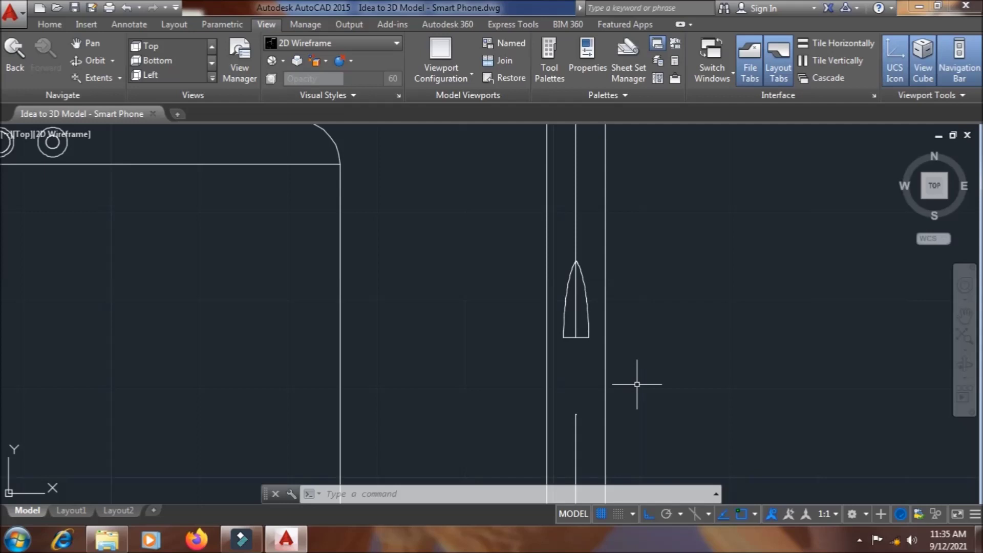
type("co")
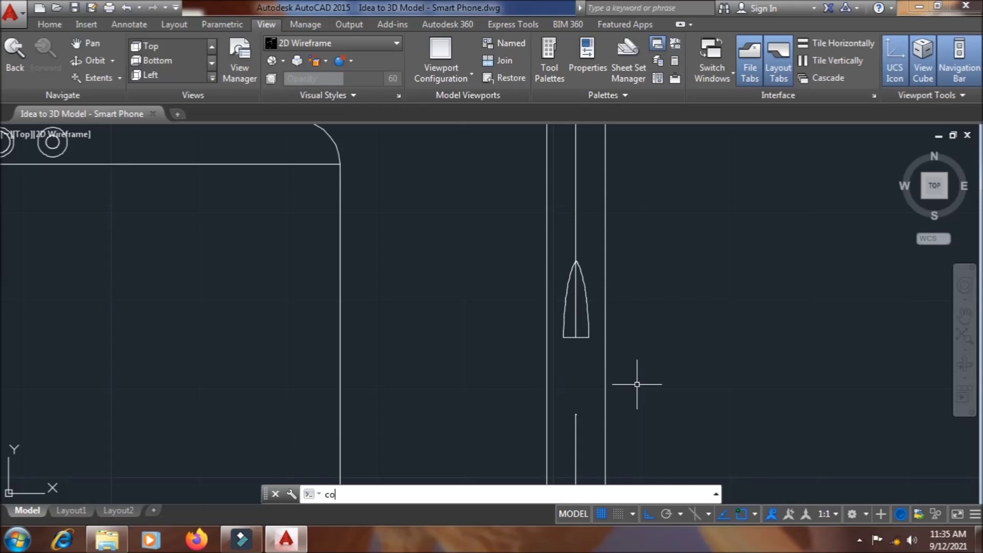
Copy the button outline's two curves and base line to just below the original.
key("Return")
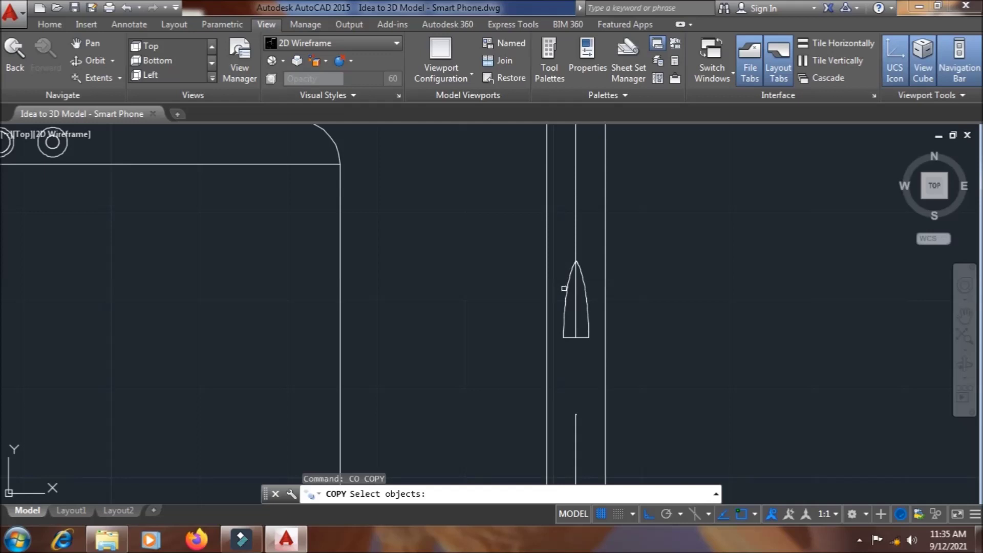
left_click(565, 290)
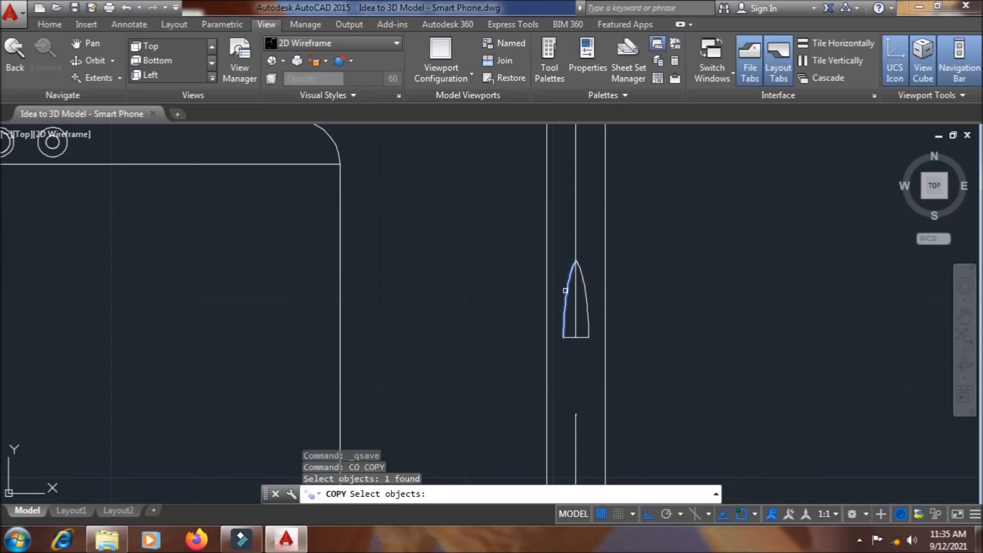
left_click(585, 295)
left_click(581, 338)
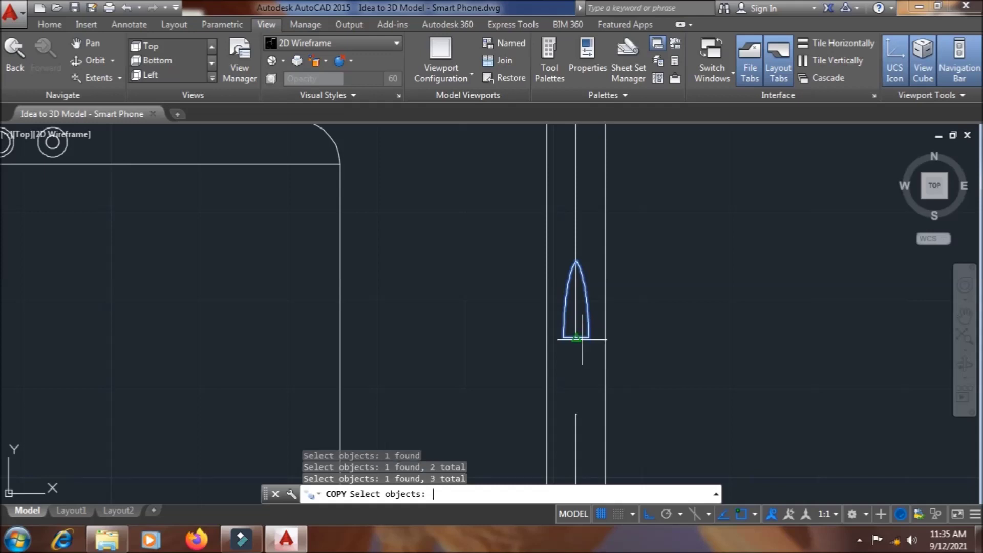
key("Return")
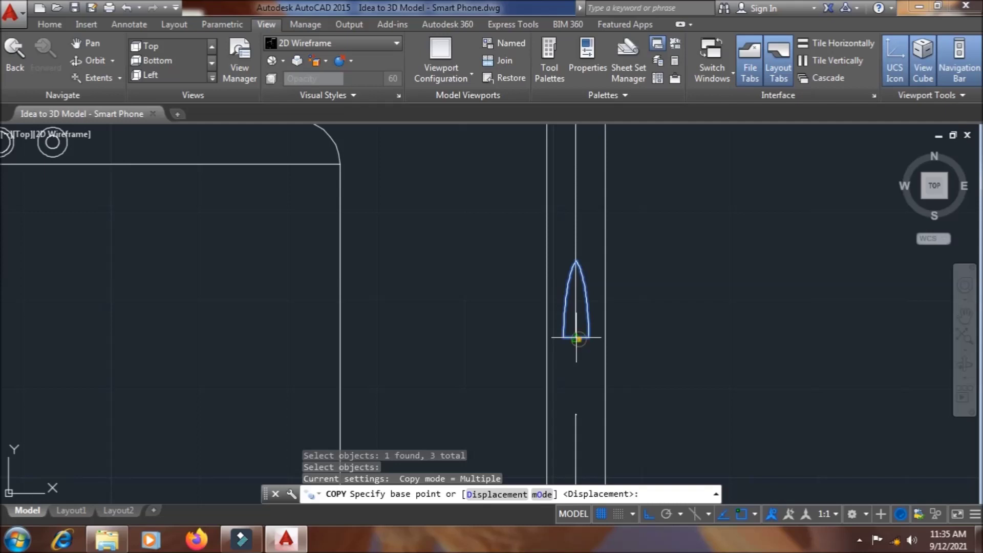
left_click(576, 339)
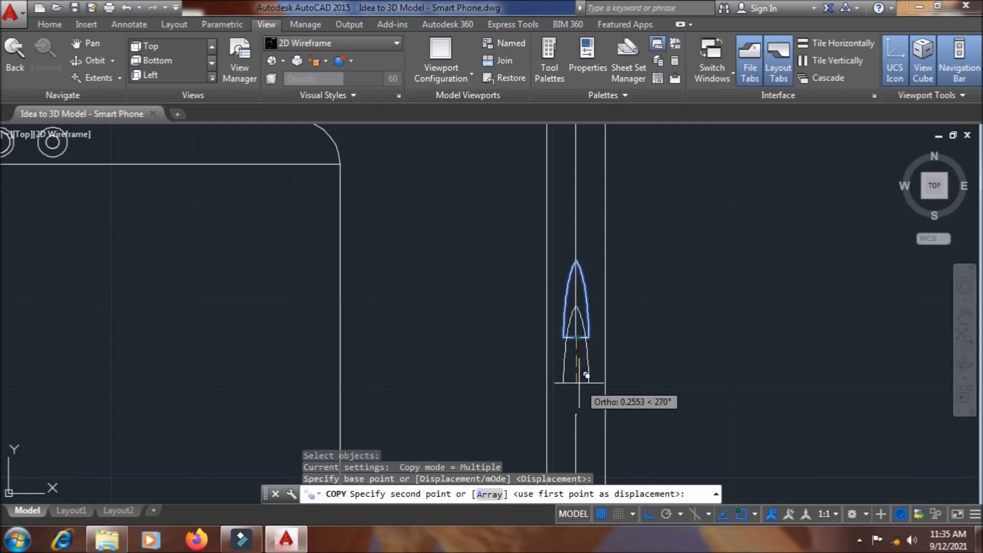
scroll(579, 372, "up", 2)
scroll(579, 372, "up", 2)
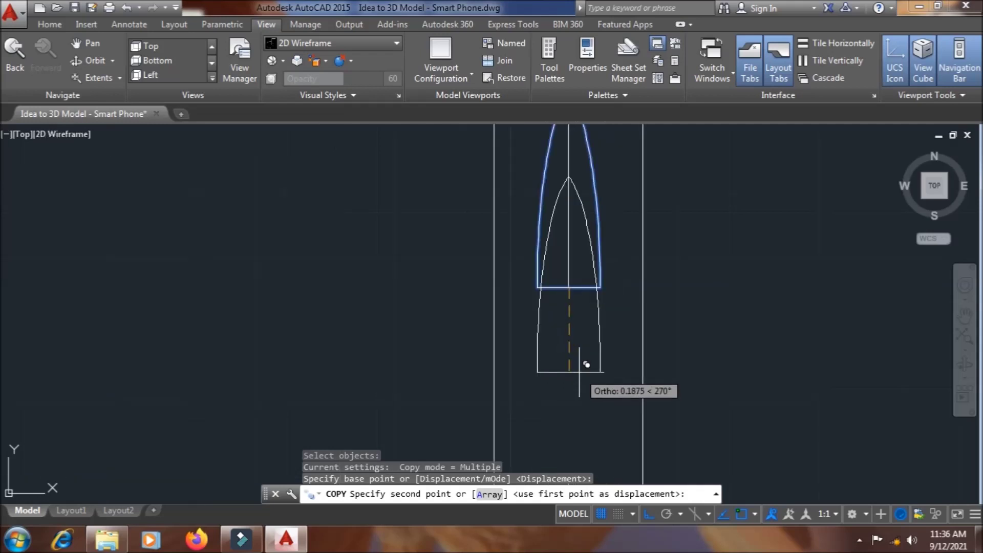
left_click(579, 333)
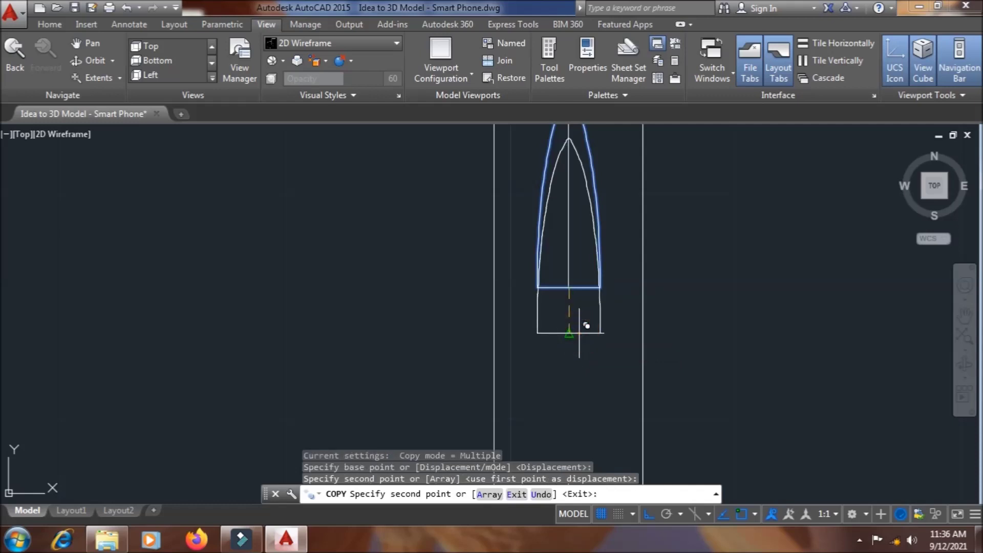
key("Escape")
type("ro")
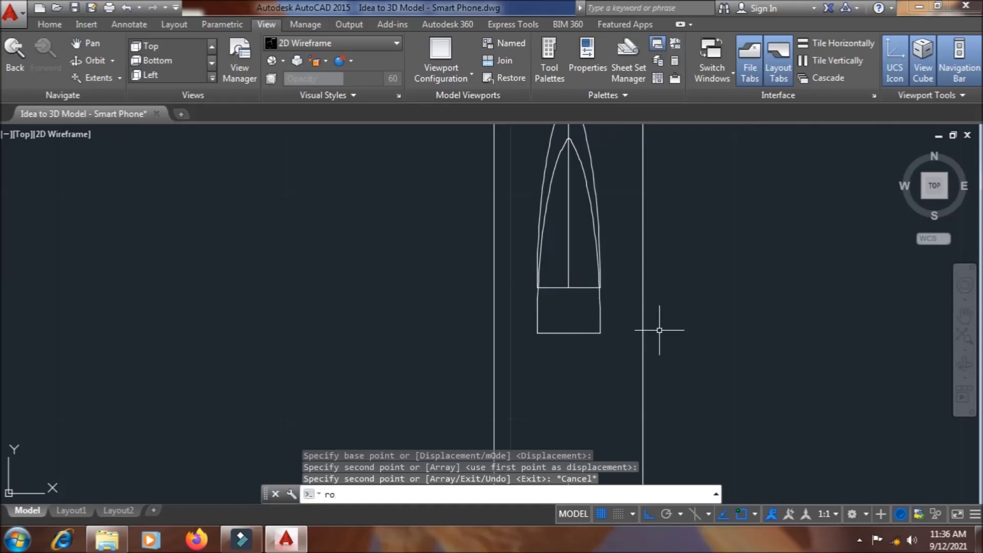
Rotate the copied button outline 180 degrees about its bottom-edge midpoint.
key("Return")
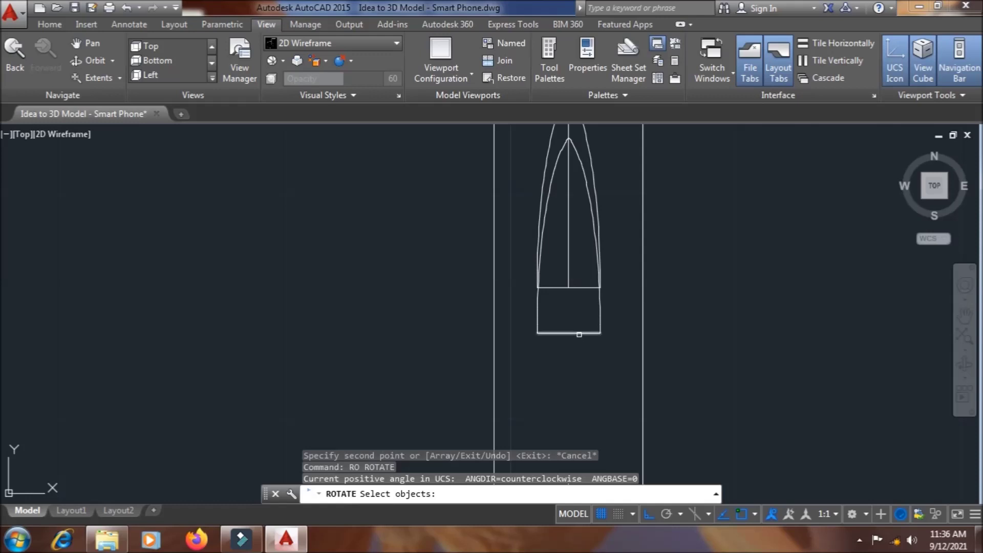
left_click(588, 334)
left_click(599, 321)
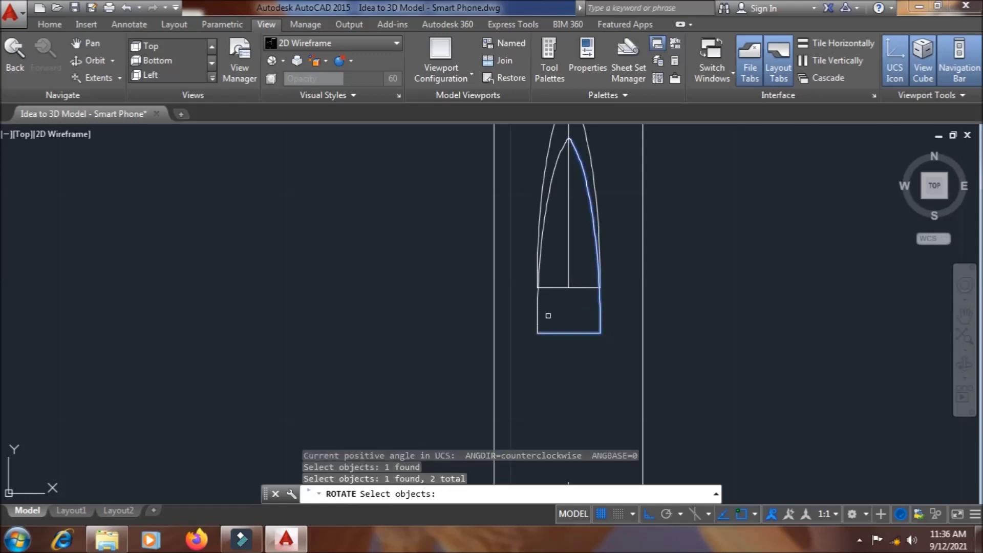
left_click(538, 316)
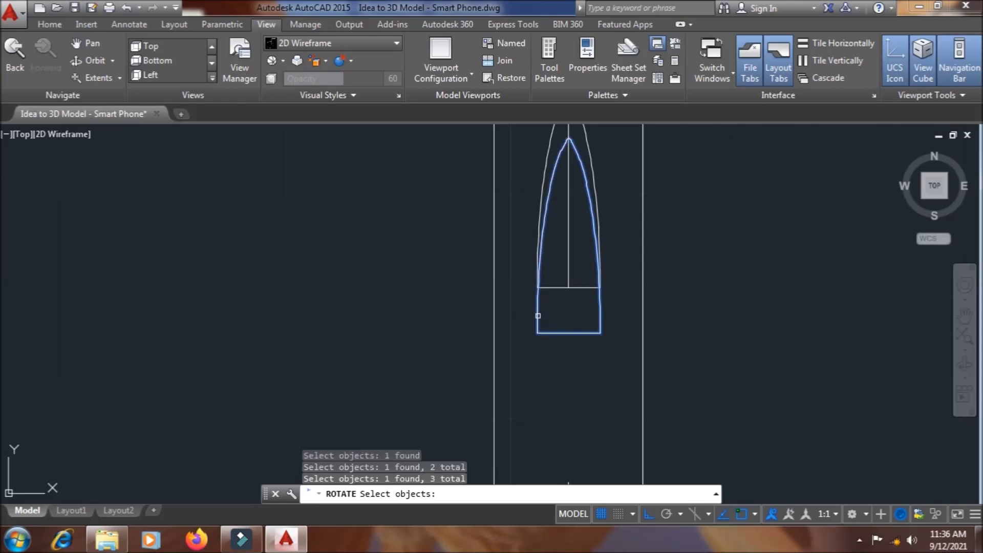
key("Return")
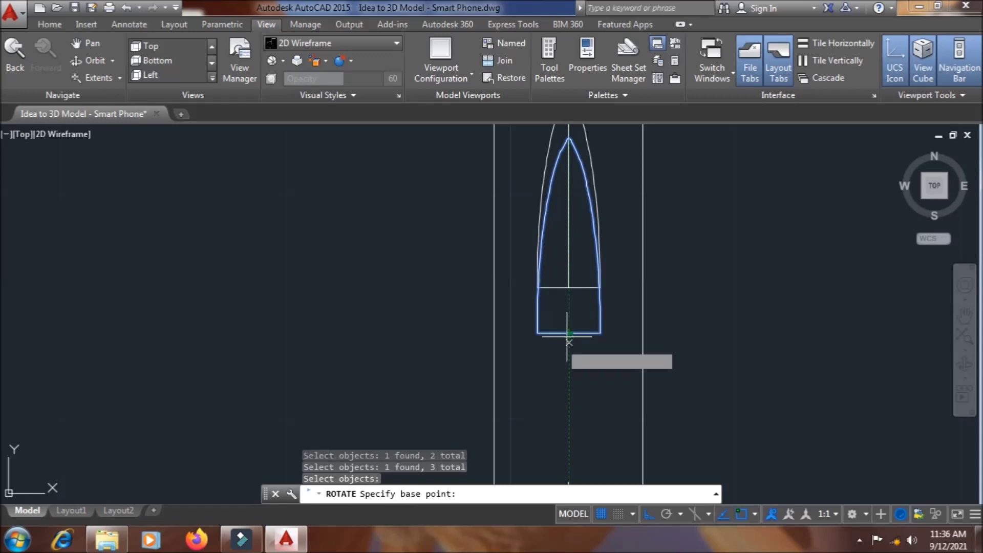
left_click(568, 333)
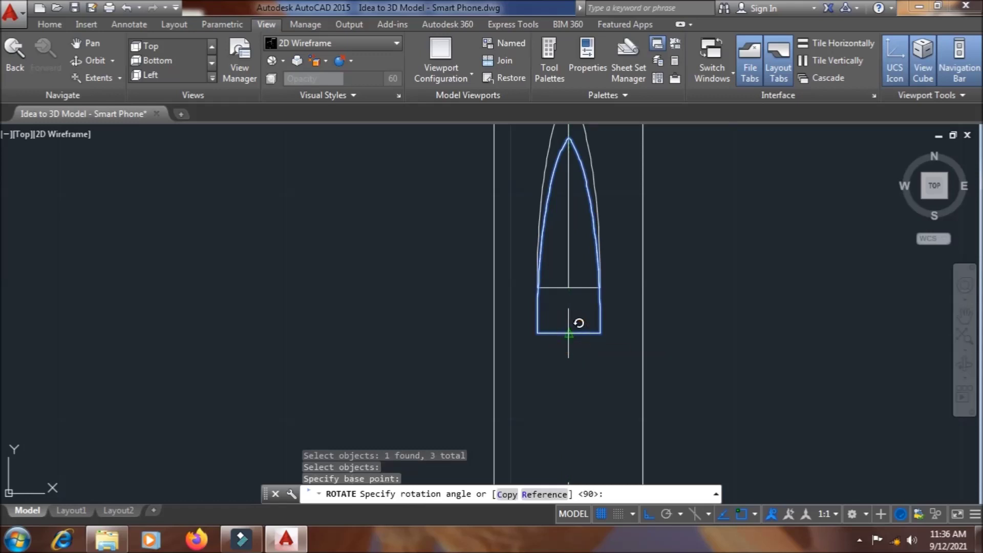
type("180")
key("Return")
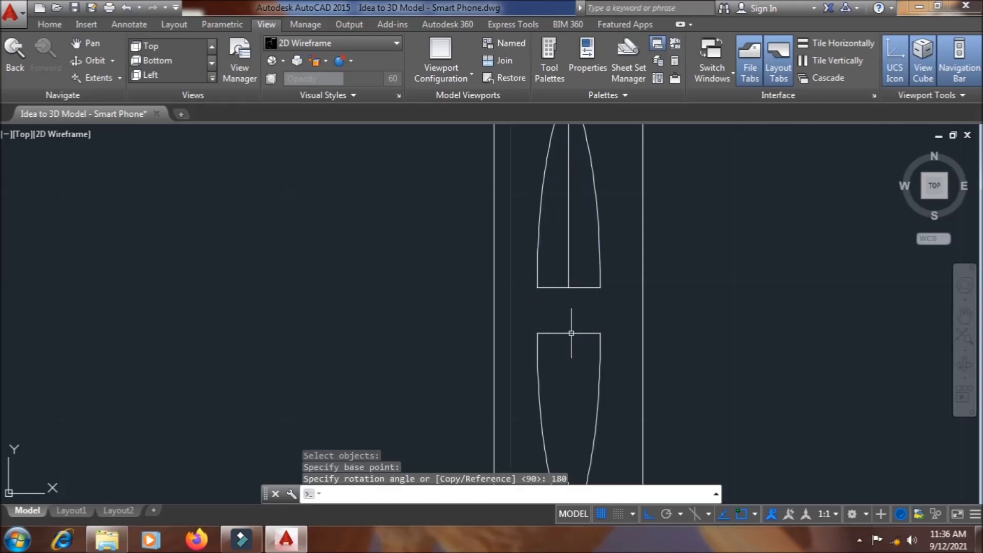
key("Escape")
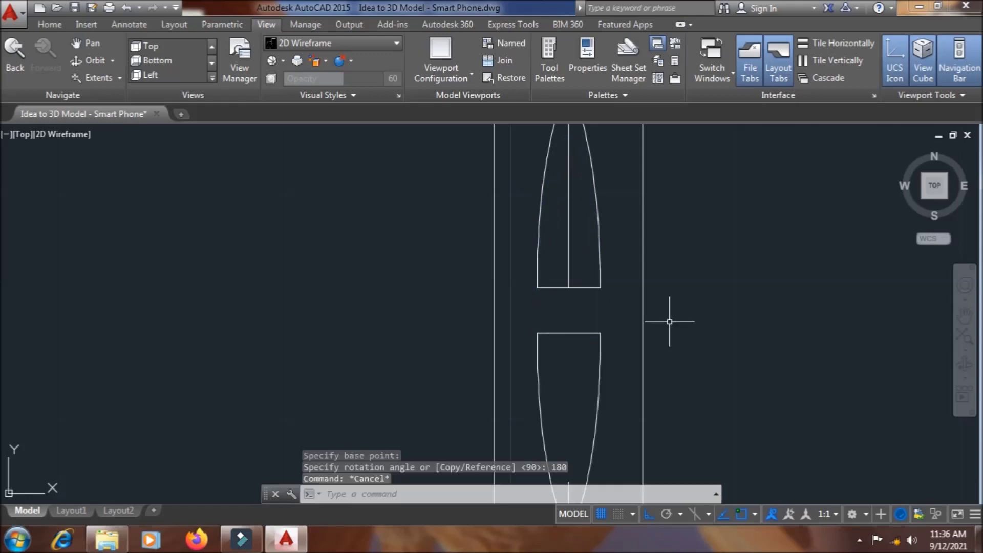
scroll(669, 322, "down", 2)
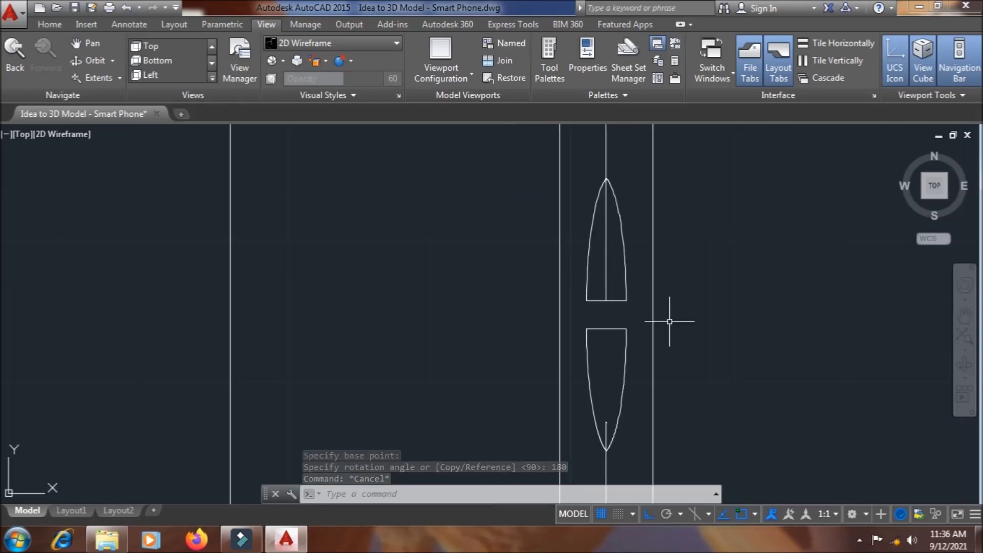
Save, then erase the vertical line segments above and below the two buttons.
scroll(669, 321, "down", 2)
key("Escape")
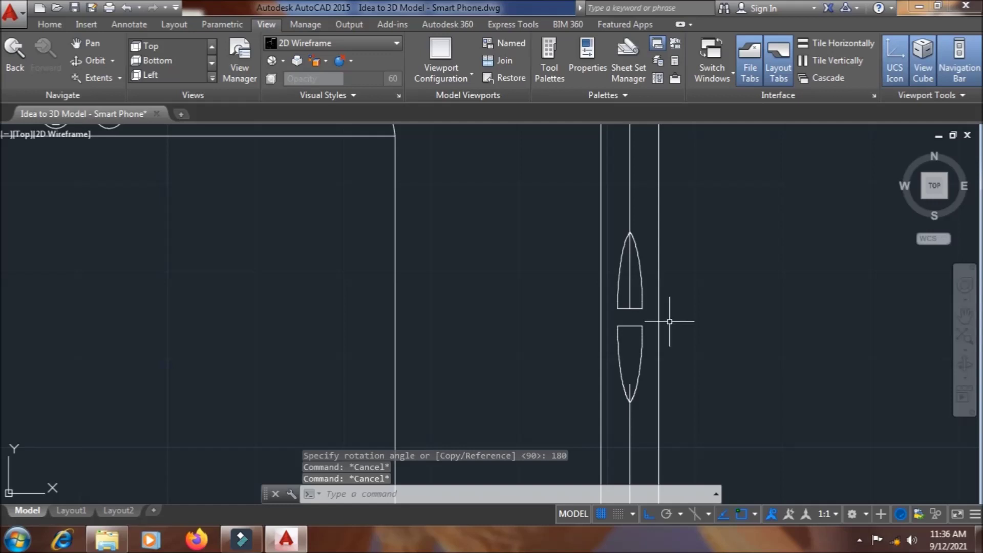
key("ctrl+s")
type("e")
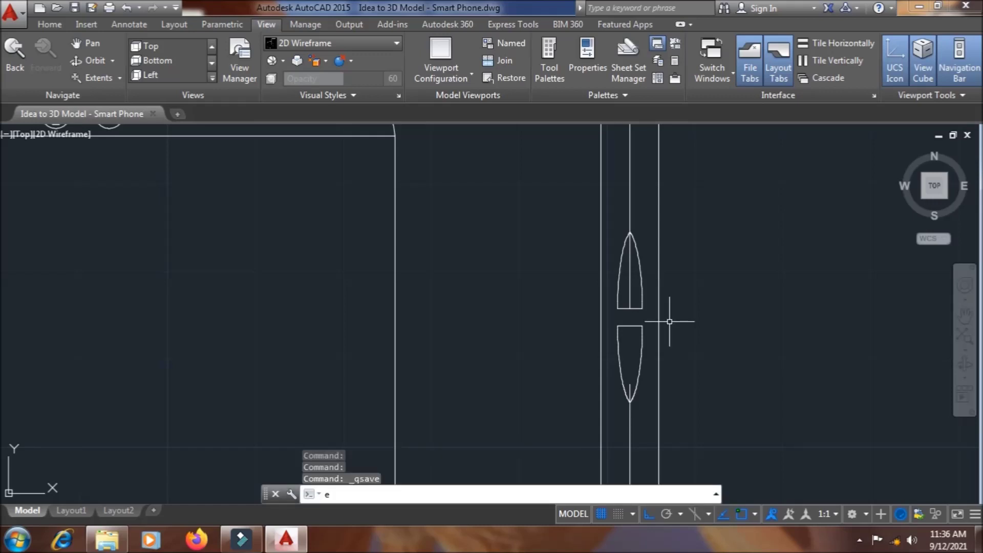
key("Return")
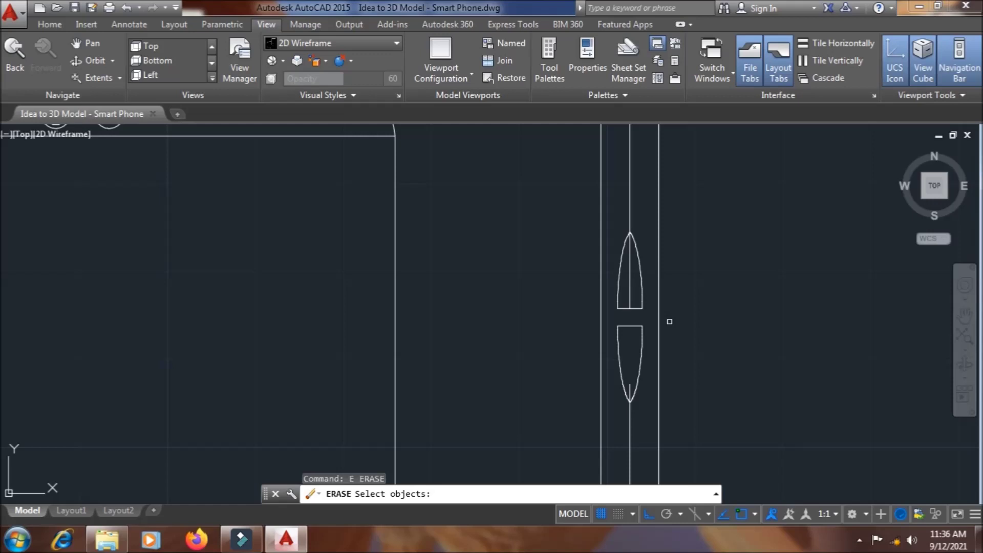
left_click(629, 429)
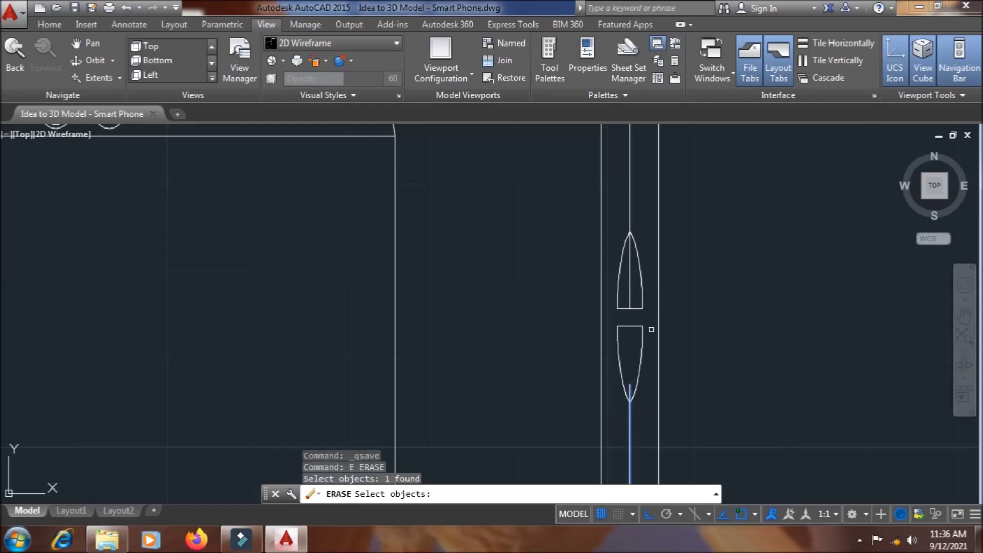
left_click(628, 207)
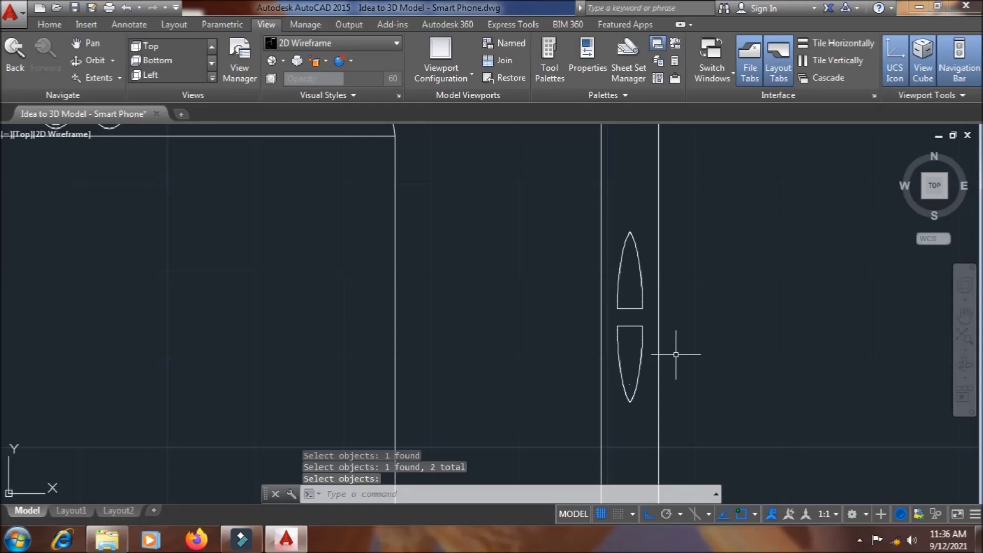
scroll(624, 406, "up", 2)
scroll(627, 404, "up", 2)
mouse_move(628, 395)
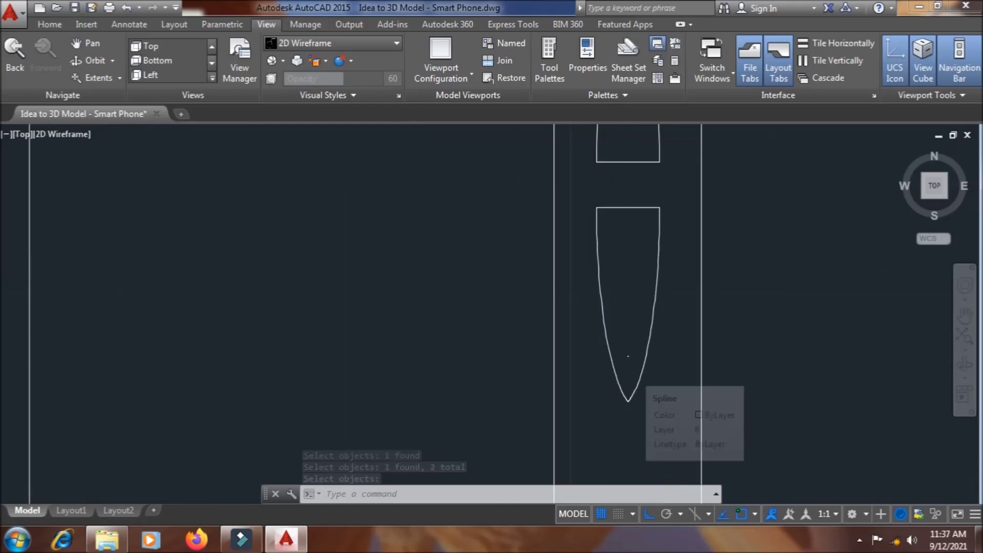
scroll(644, 318, "up", 2)
scroll(610, 395, "up", 3)
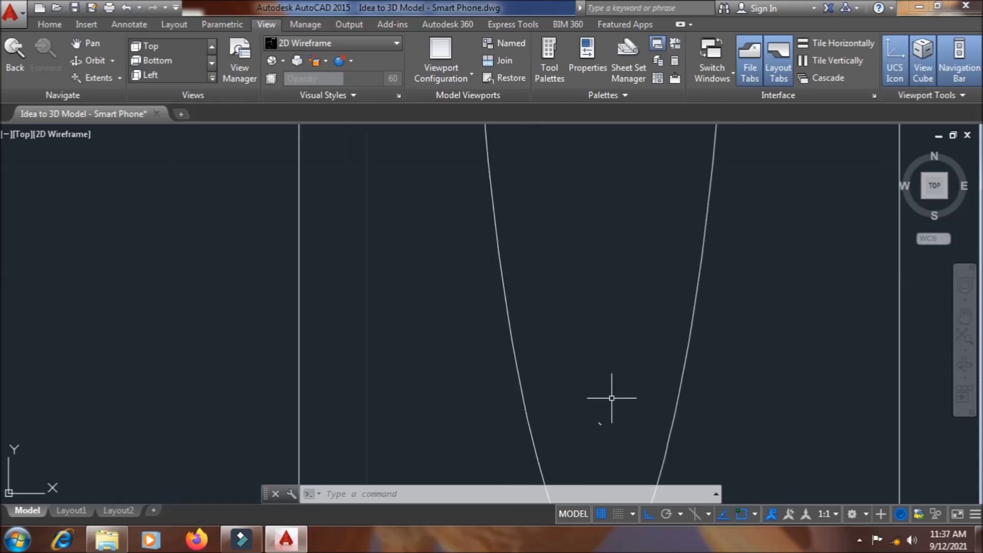
key("Escape")
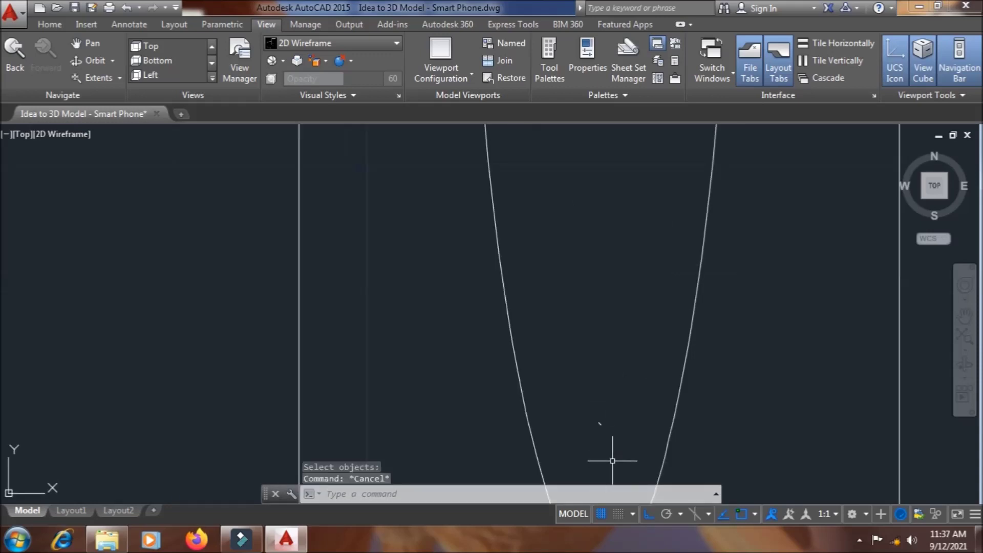
Window-select and erase the small stray object inside the lower button outline.
type("e")
key("Return")
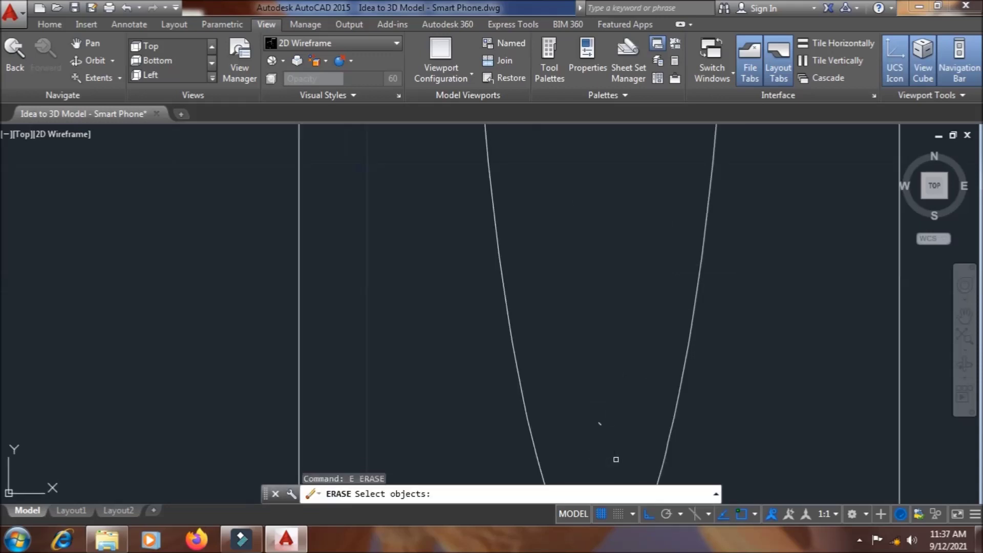
left_click(619, 452)
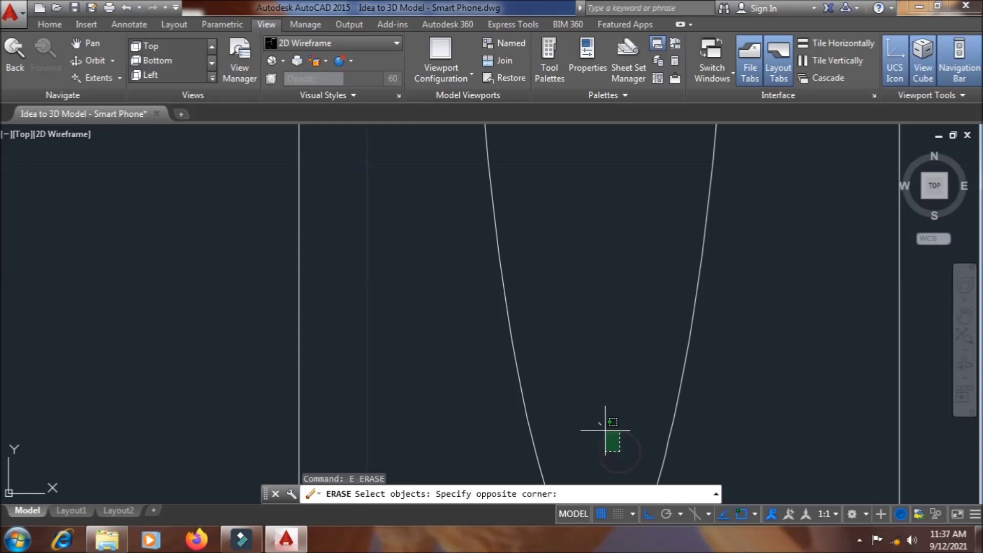
left_click(577, 387)
key("Return")
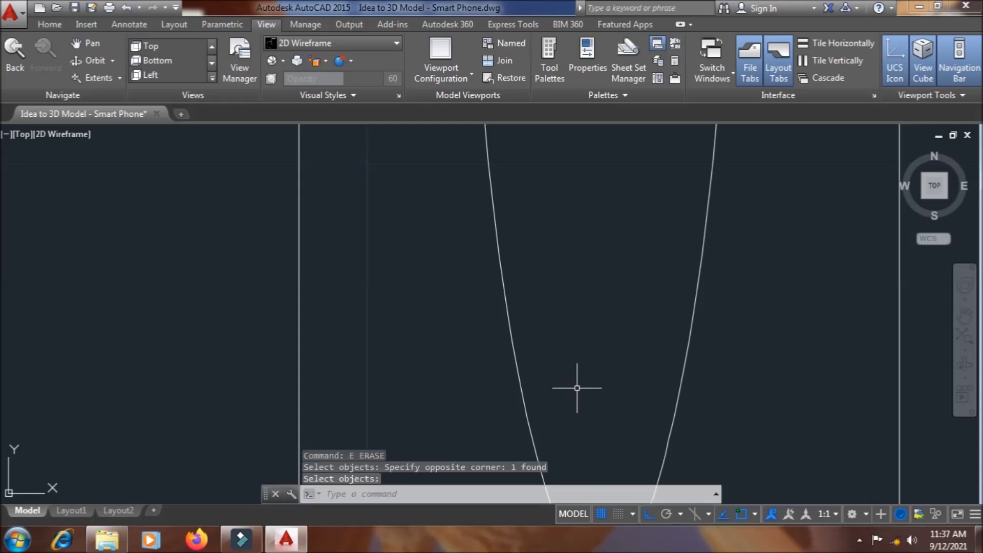
scroll(577, 388, "down", 1)
scroll(577, 388, "down", 2)
scroll(576, 389, "down", 2)
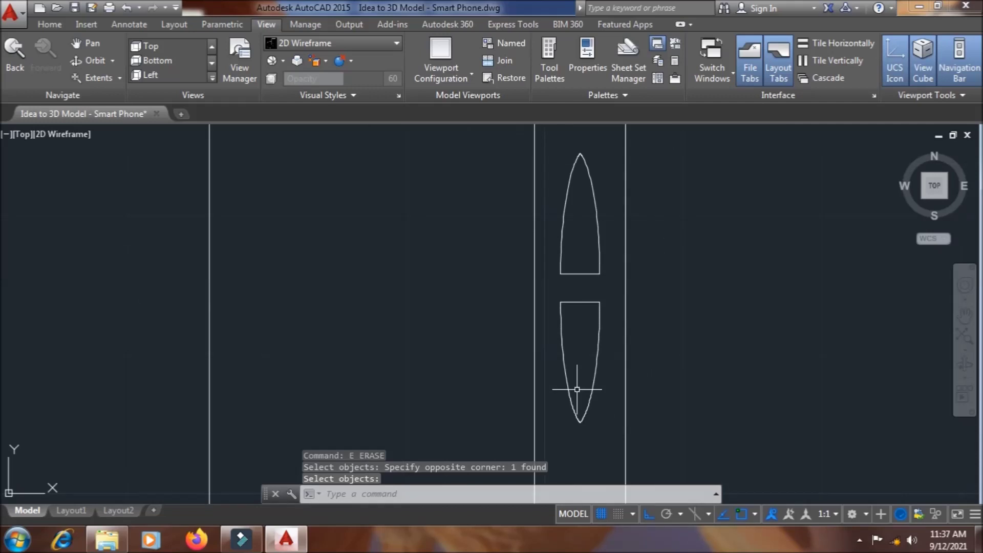
scroll(577, 390, "down", 2)
scroll(629, 388, "down", 2)
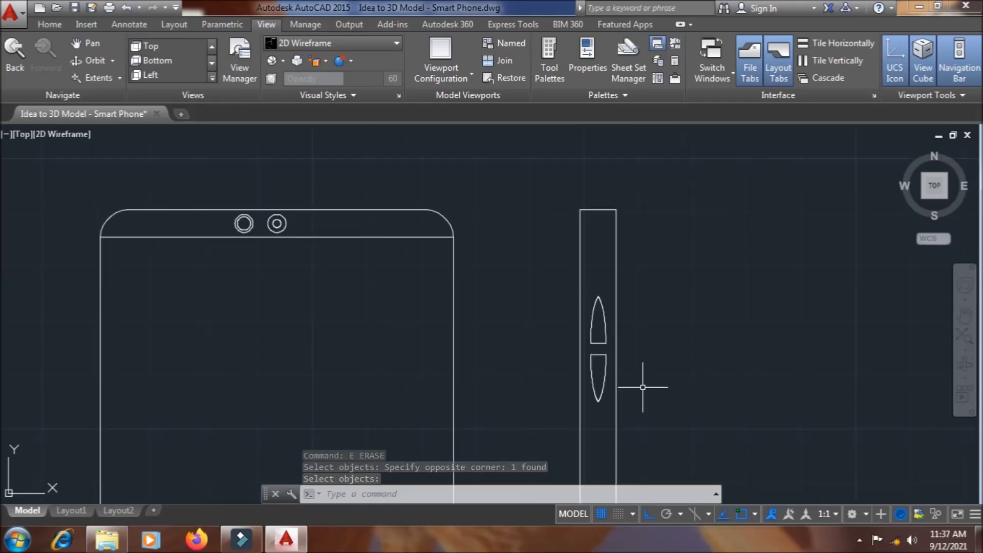
Save the Smart Phone drawing, then frame the top-edge rectangle in close view.
scroll(642, 388, "down", 2)
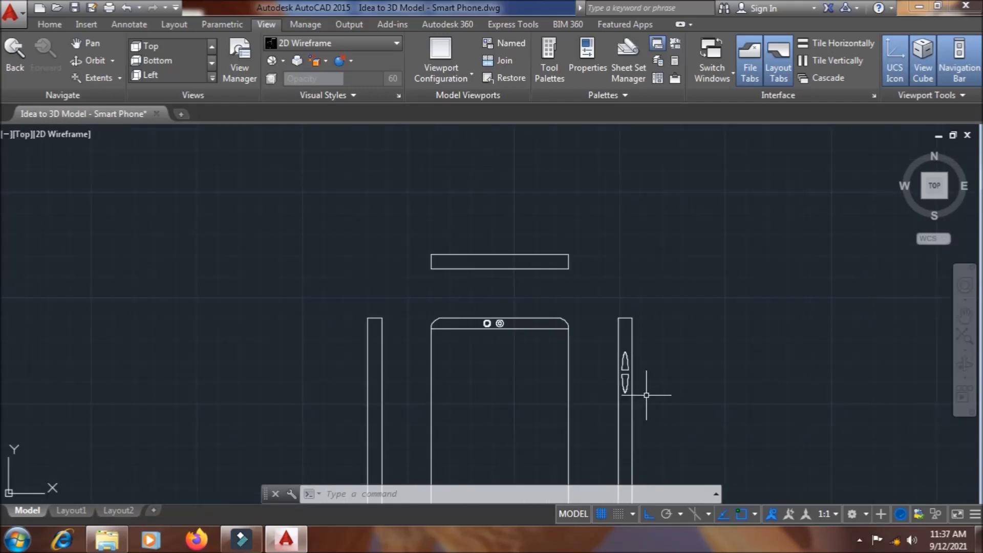
middle_click_drag(659, 427, 637, 336)
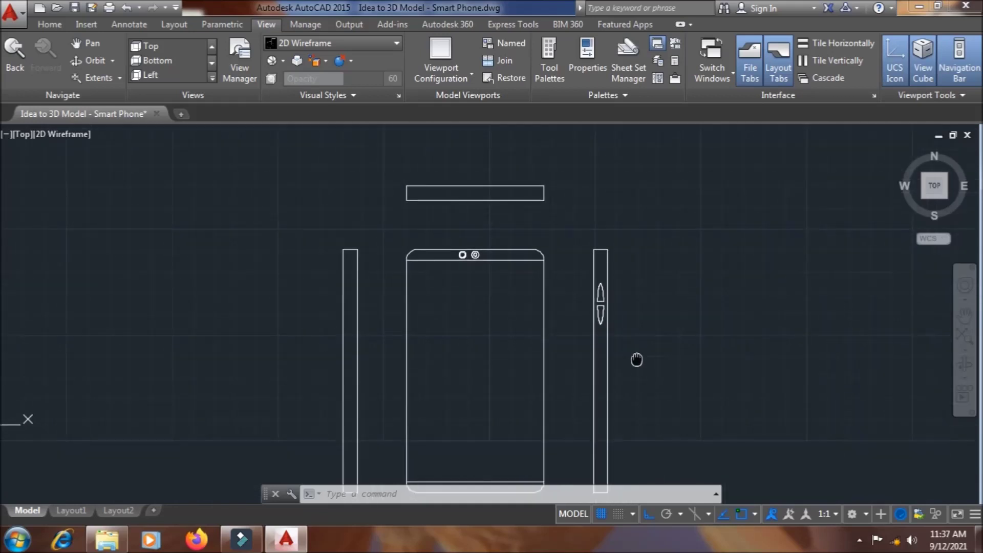
key("Escape")
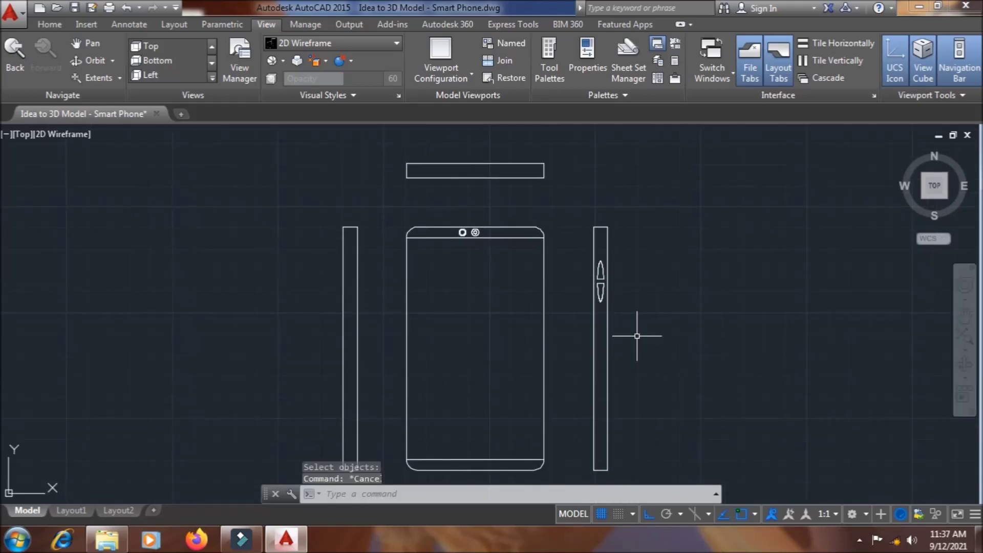
key("ctrl+s")
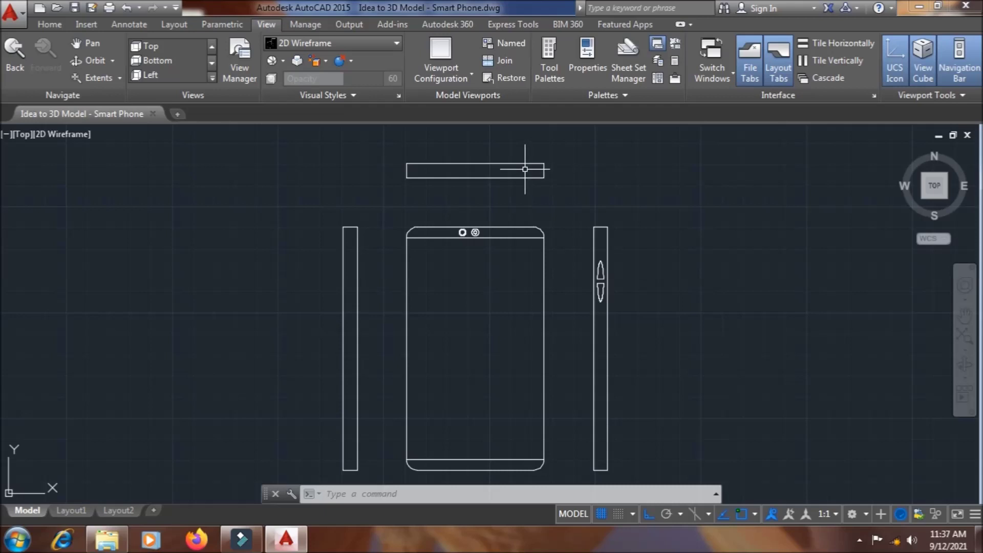
scroll(525, 169, "up", 2)
scroll(525, 169, "up", 2)
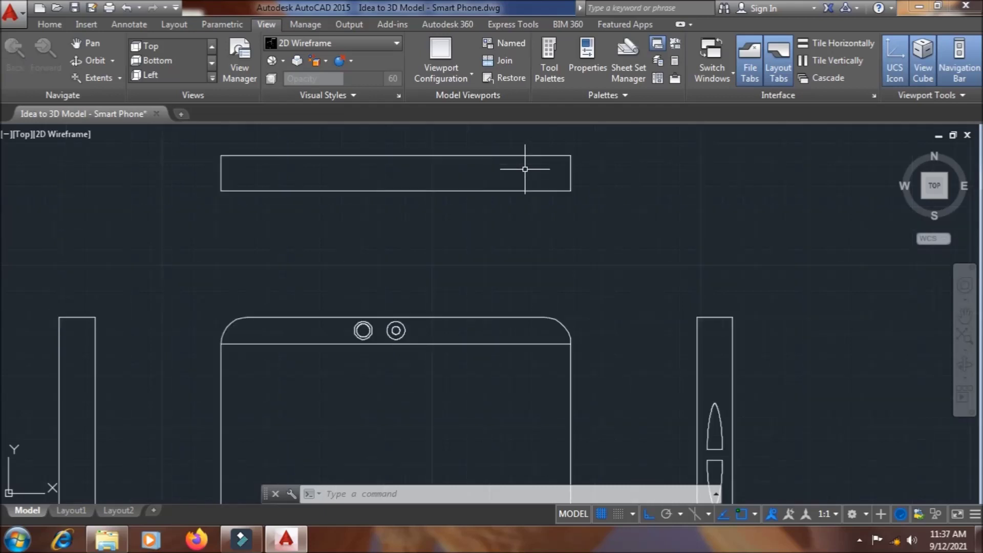
middle_click_drag(525, 169, 533, 269)
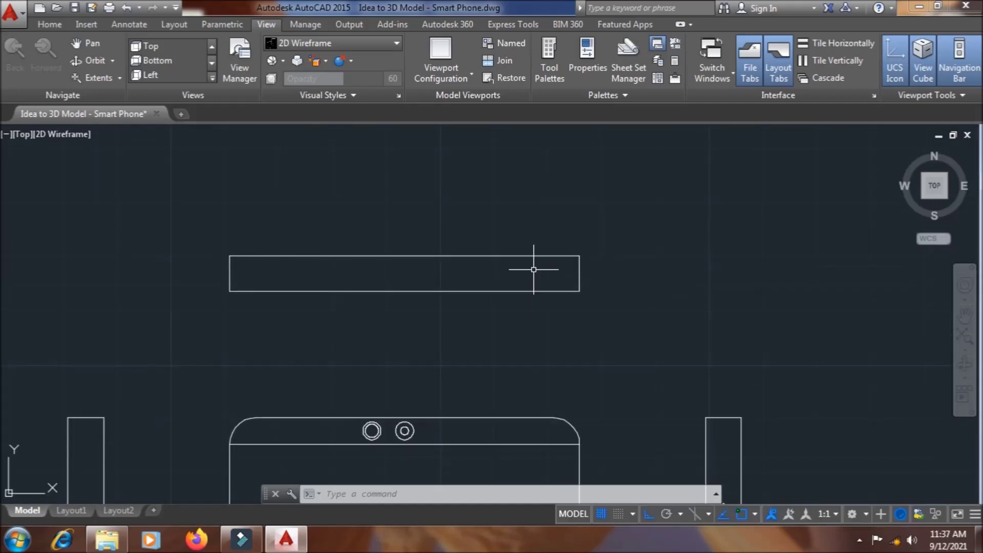
scroll(533, 269, "up", 2)
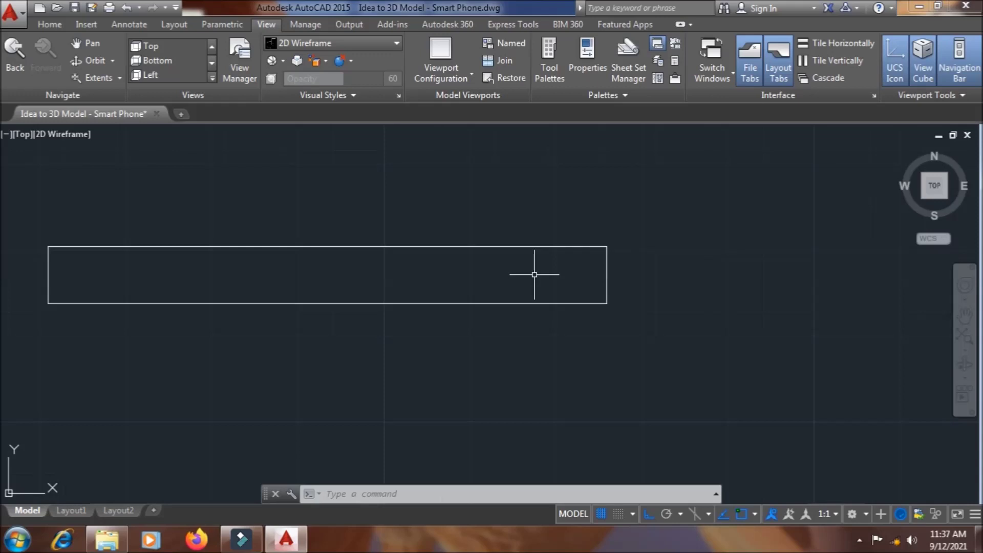
key("Escape")
Draw a horizontal centre line between the top rectangle's right and left edge midpoints.
type("l")
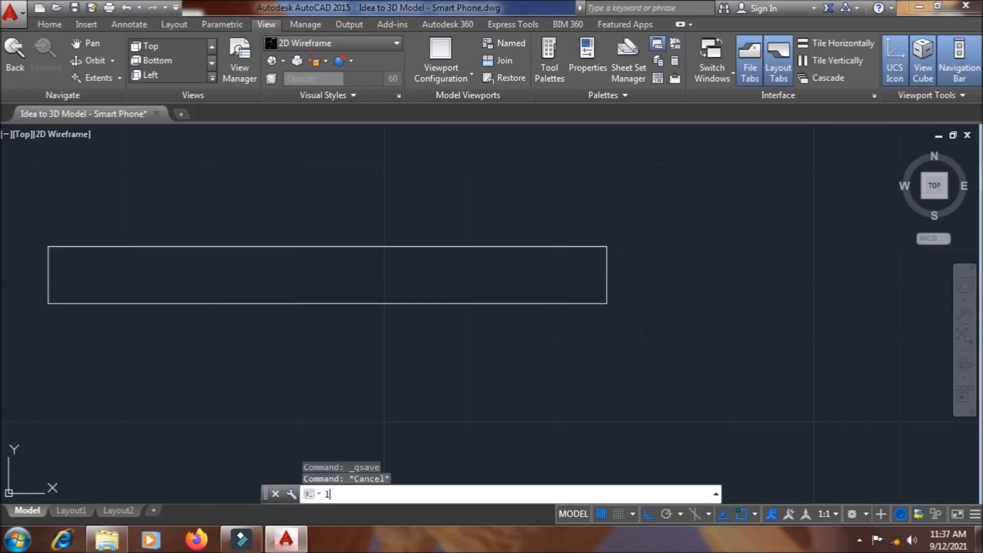
key("Return")
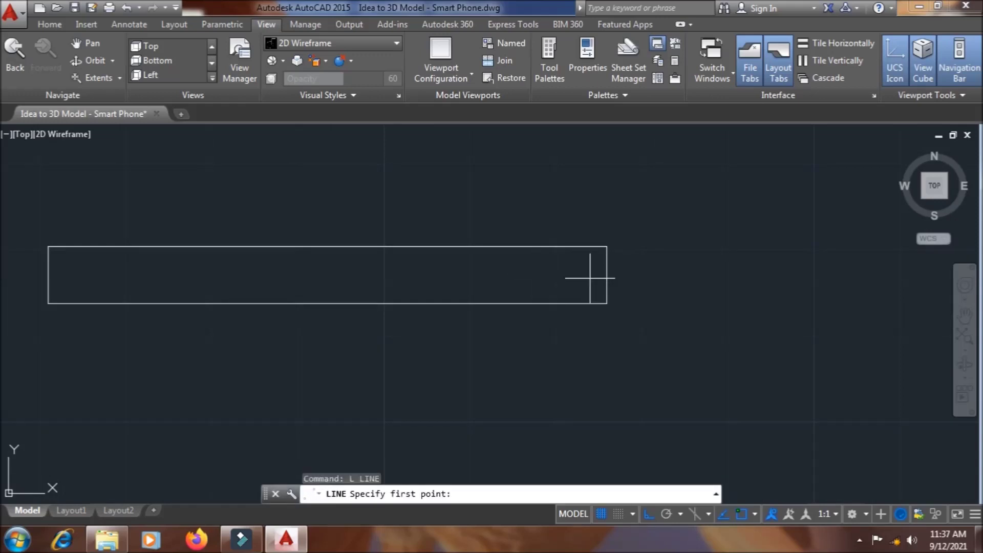
left_click(606, 274)
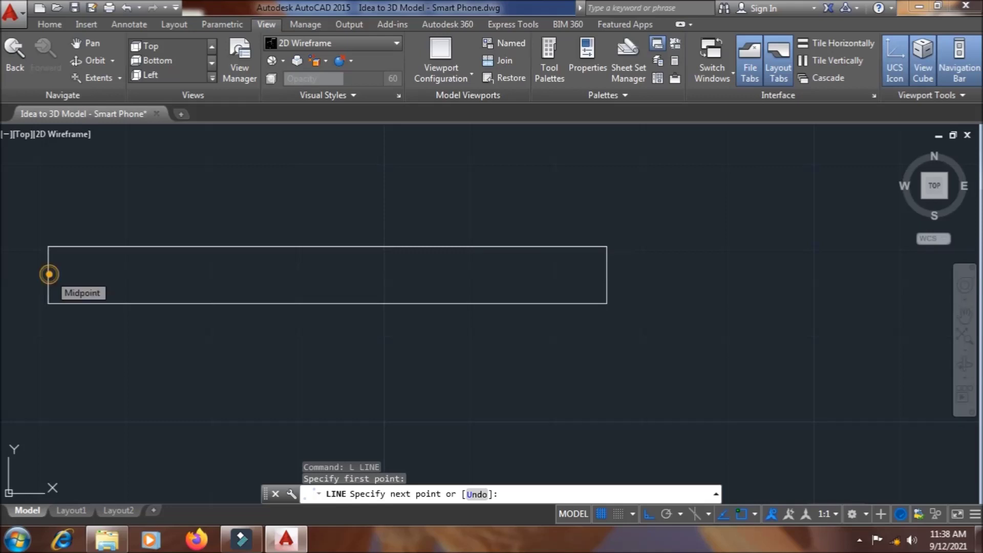
left_click(47, 275)
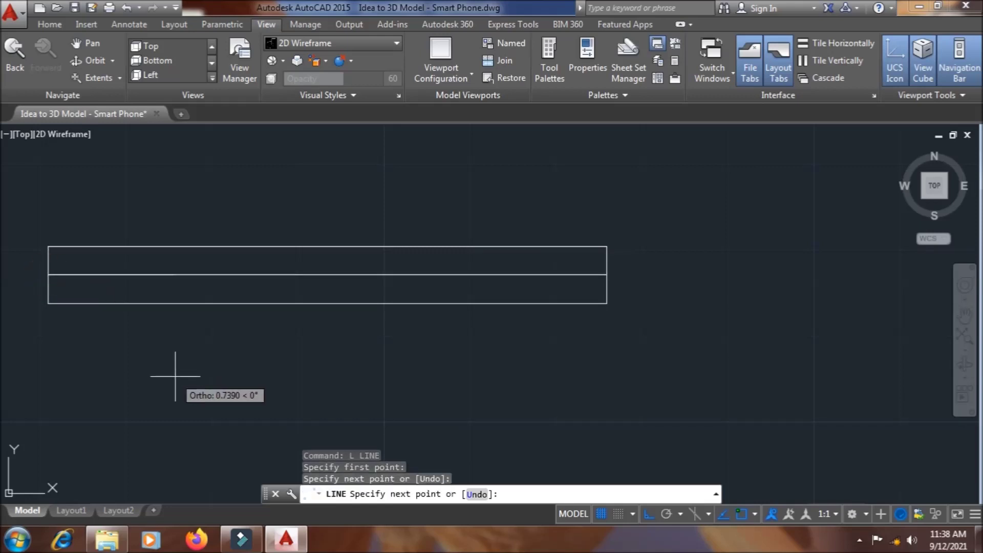
key("Escape")
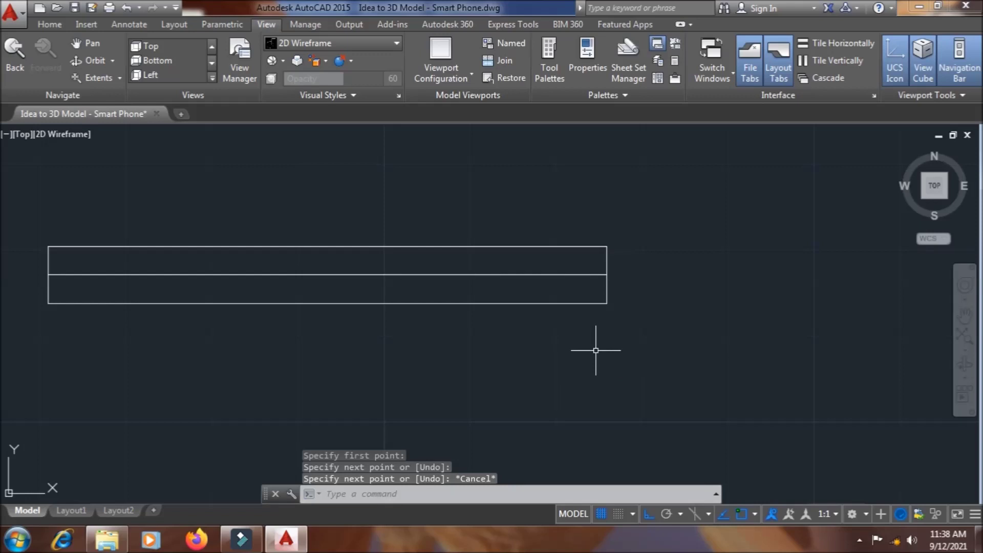
Draw a small circle centred on the centre line near its right end.
type("c")
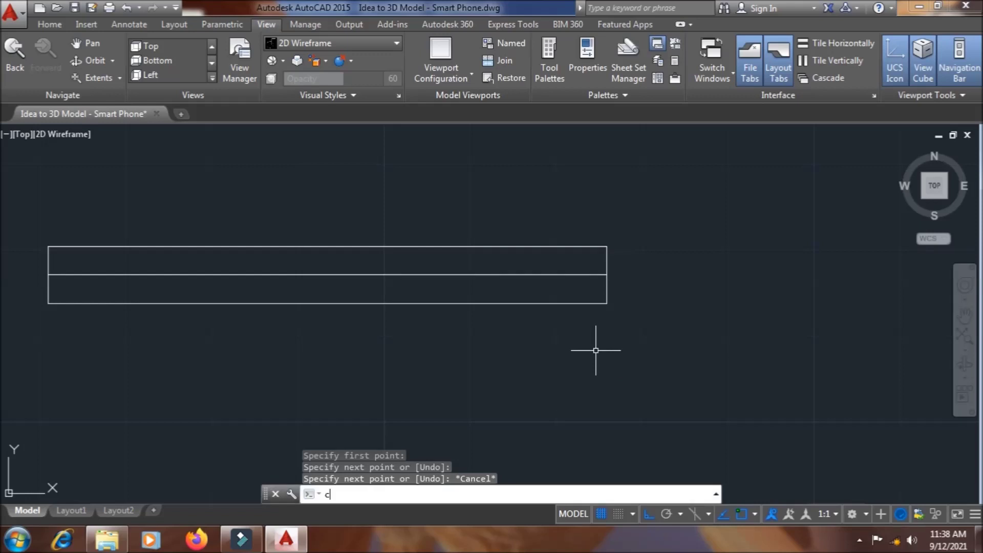
key("Return")
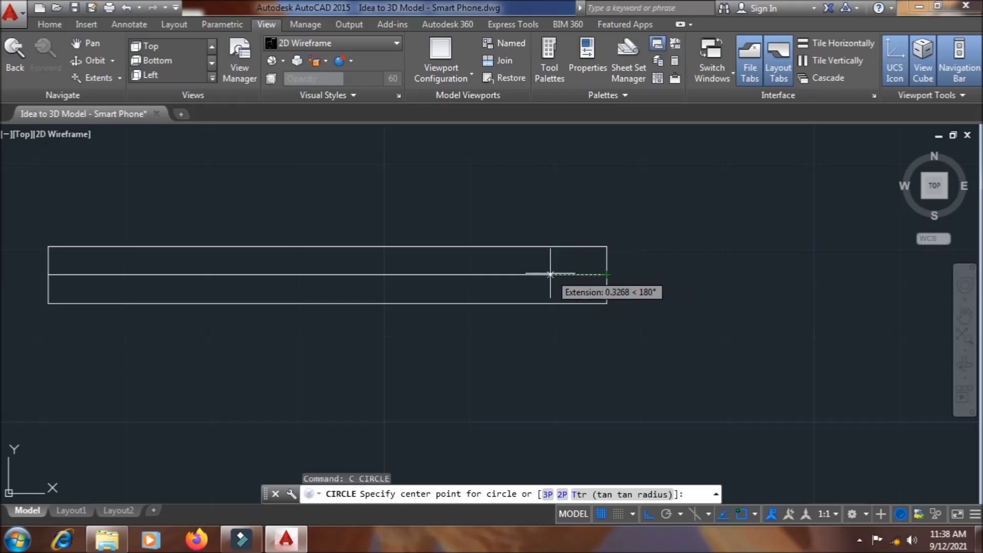
left_click(549, 274)
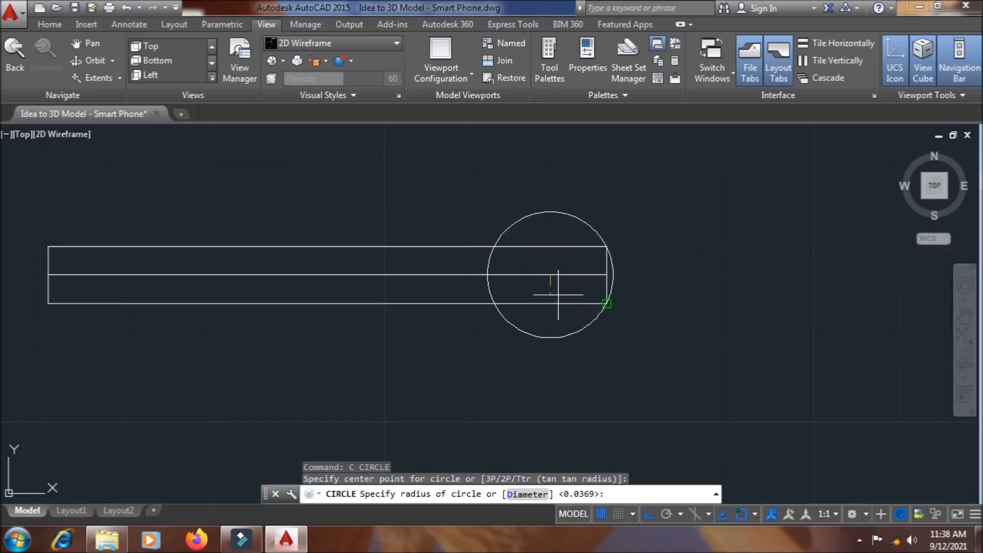
scroll(557, 294, "up", 3)
scroll(558, 294, "up", 3)
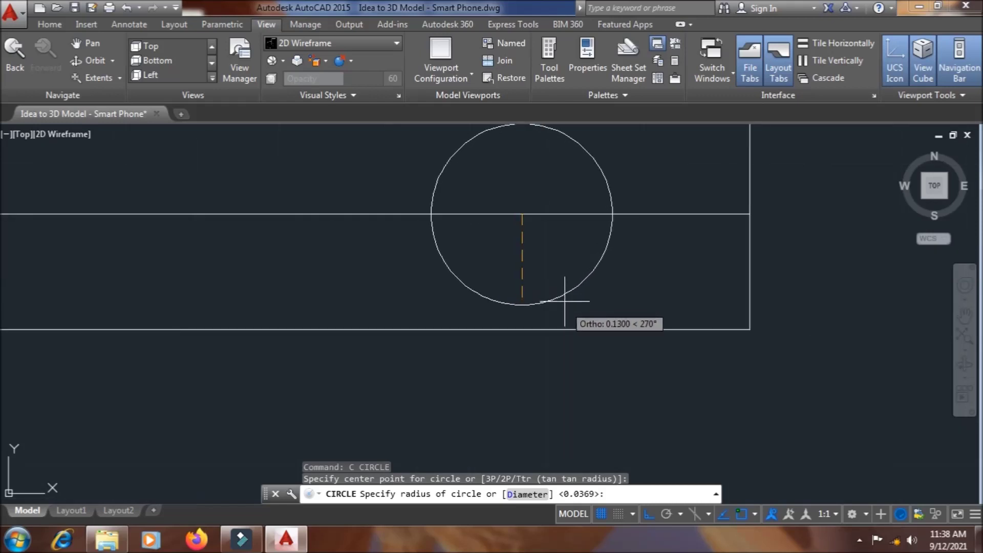
left_click(565, 298)
scroll(565, 300, "down", 4)
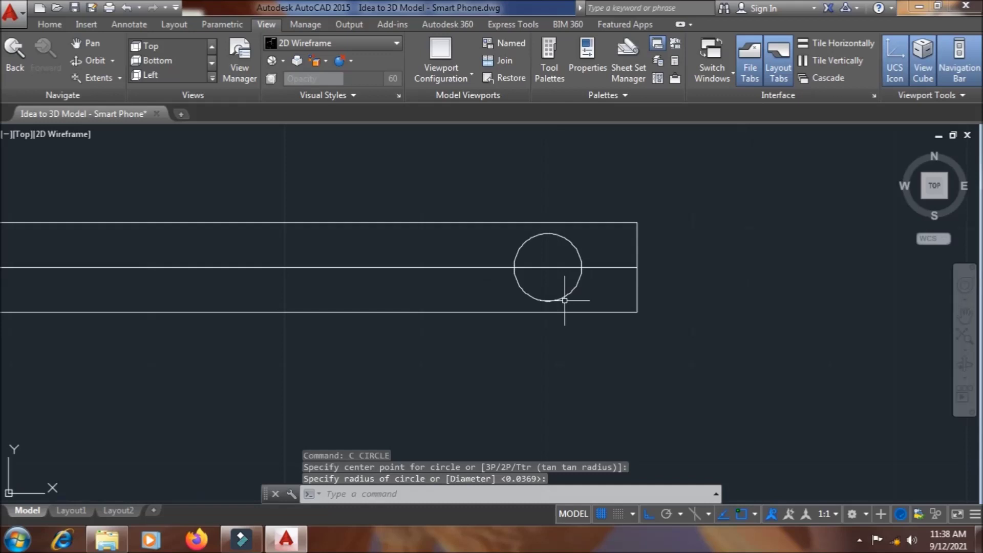
scroll(565, 300, "down", 2)
middle_click_drag(564, 301, 632, 321)
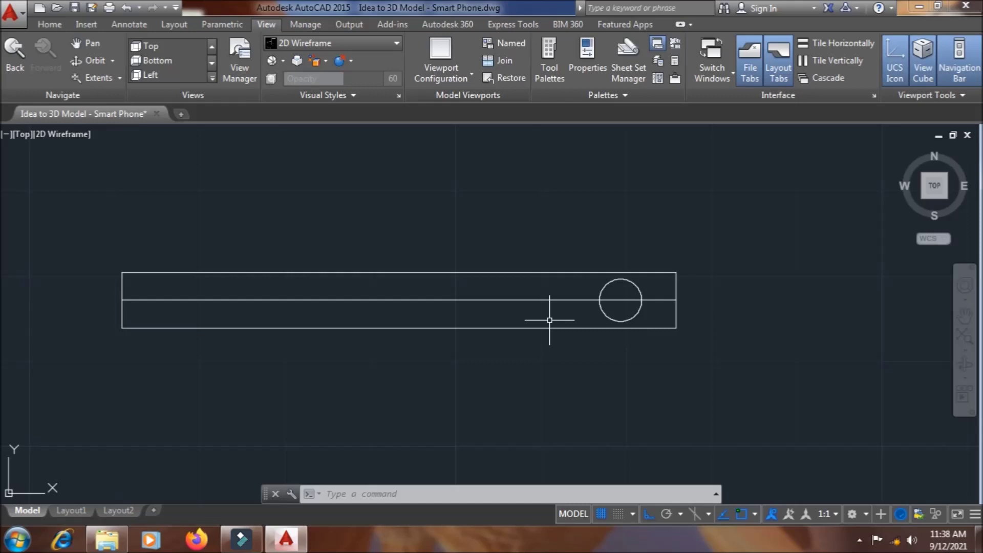
Erase a helper object beside the top-view rectangle.
type("e")
key("Return")
left_click(676, 311)
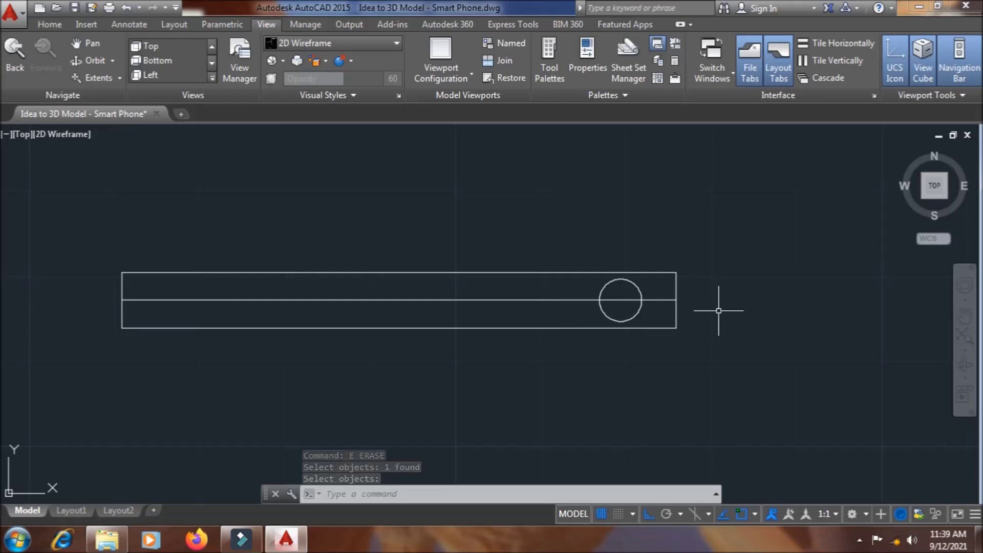
Mirror the right-hand circle about the top-to-bottom edge midpoint line, keeping the original.
type("mi")
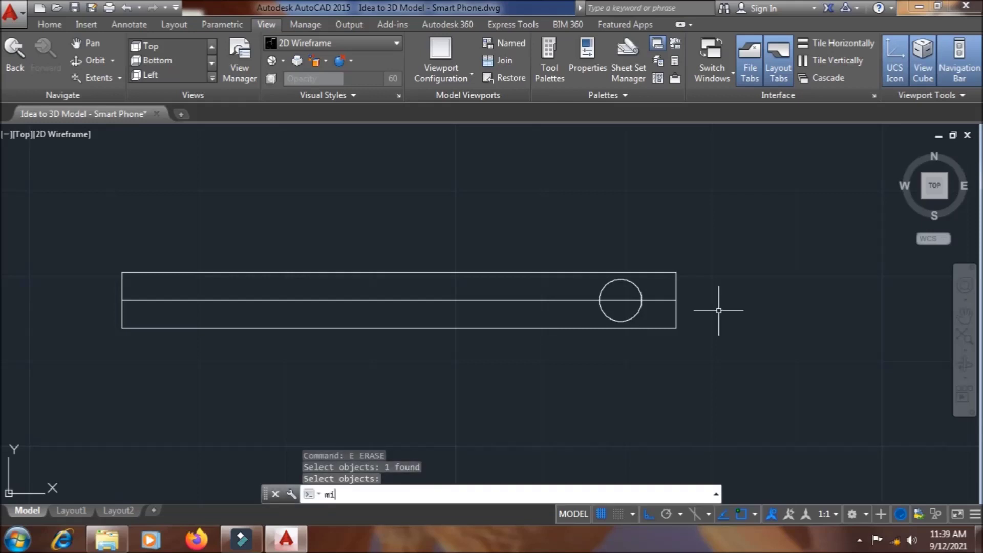
key("Return")
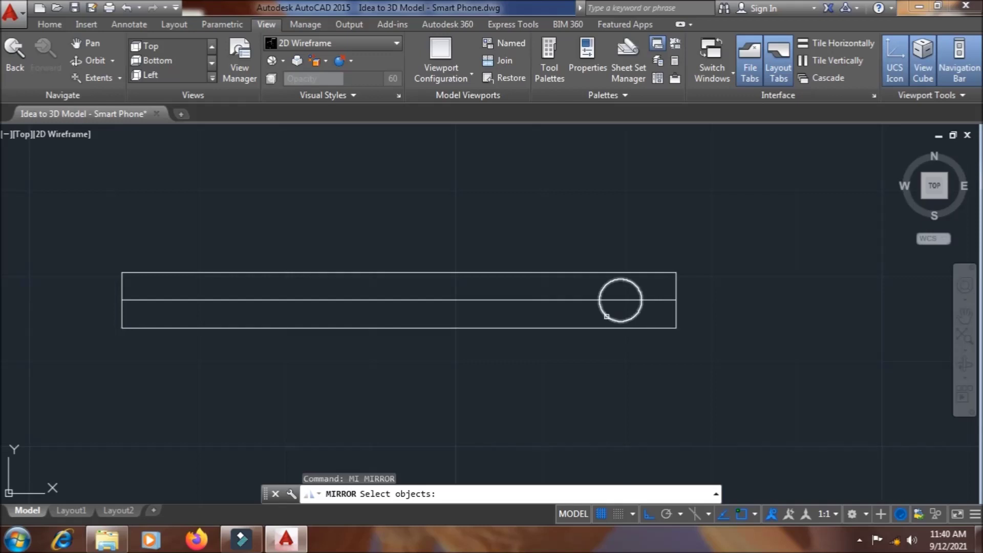
left_click(608, 316)
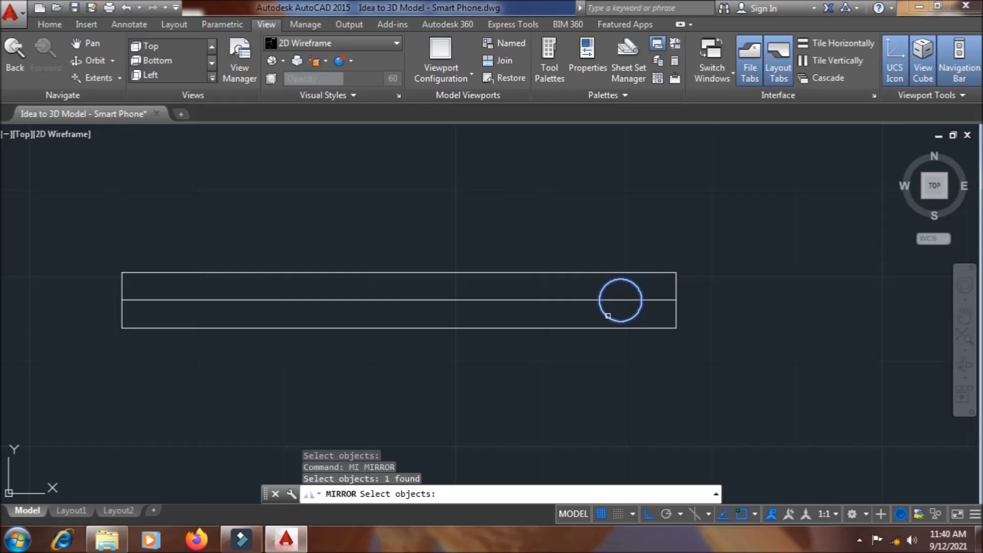
key("Return")
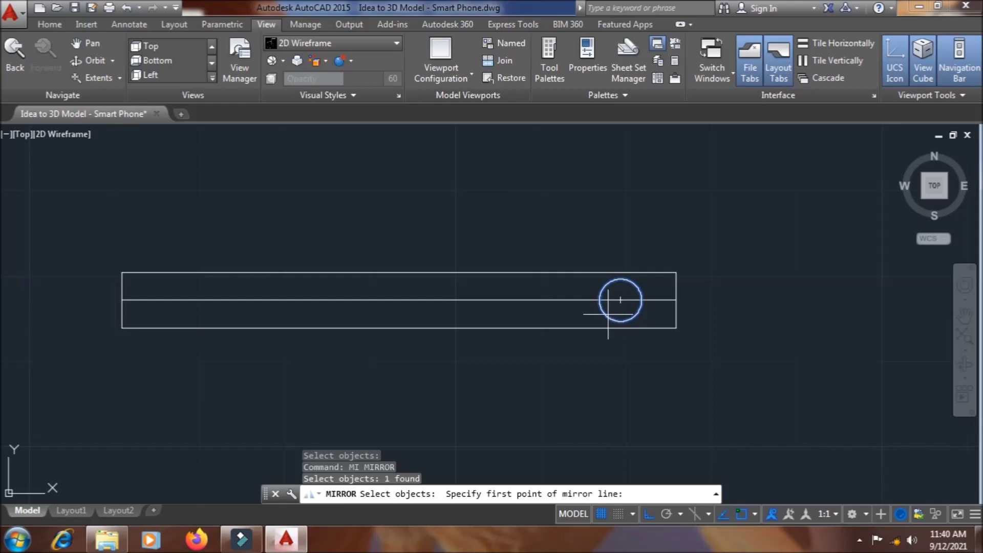
left_click(399, 272)
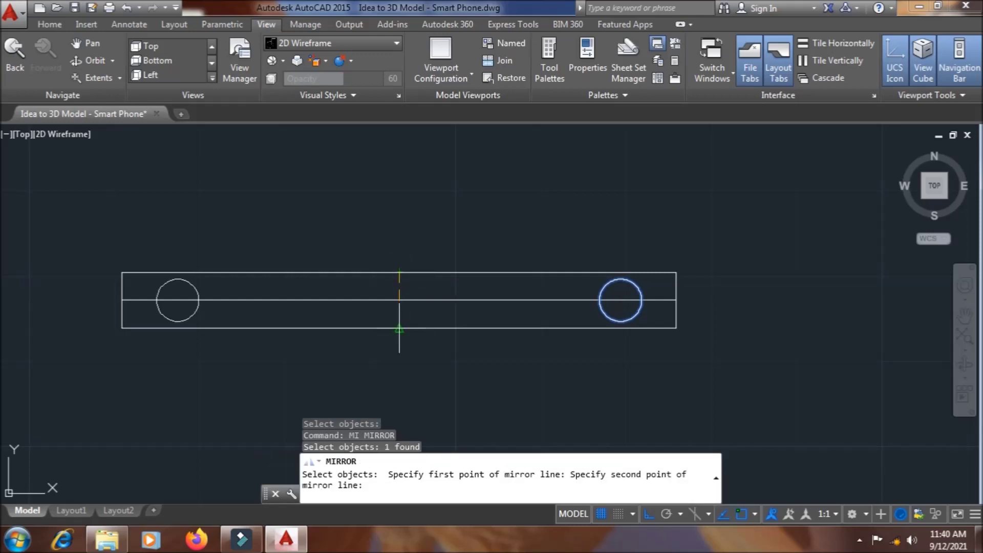
left_click(399, 328)
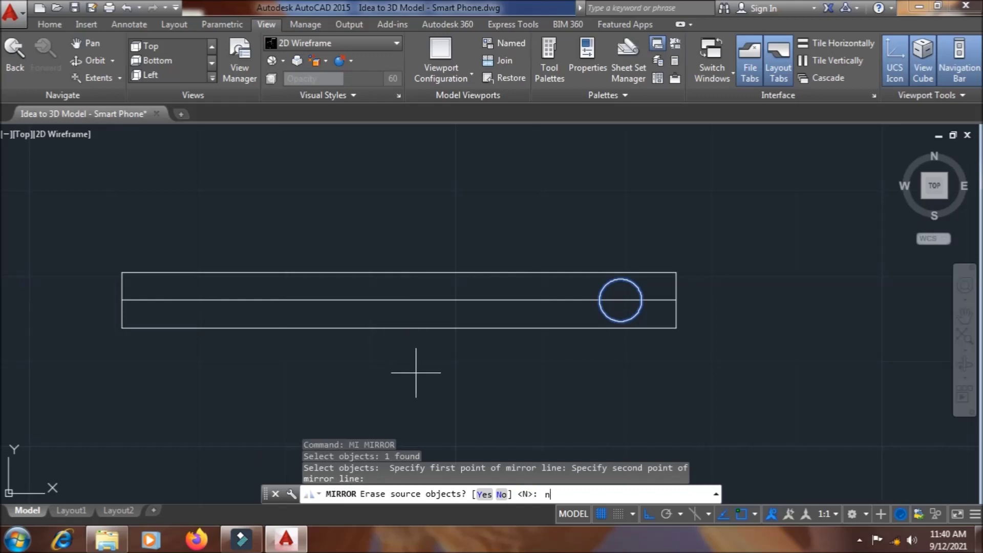
key("Return")
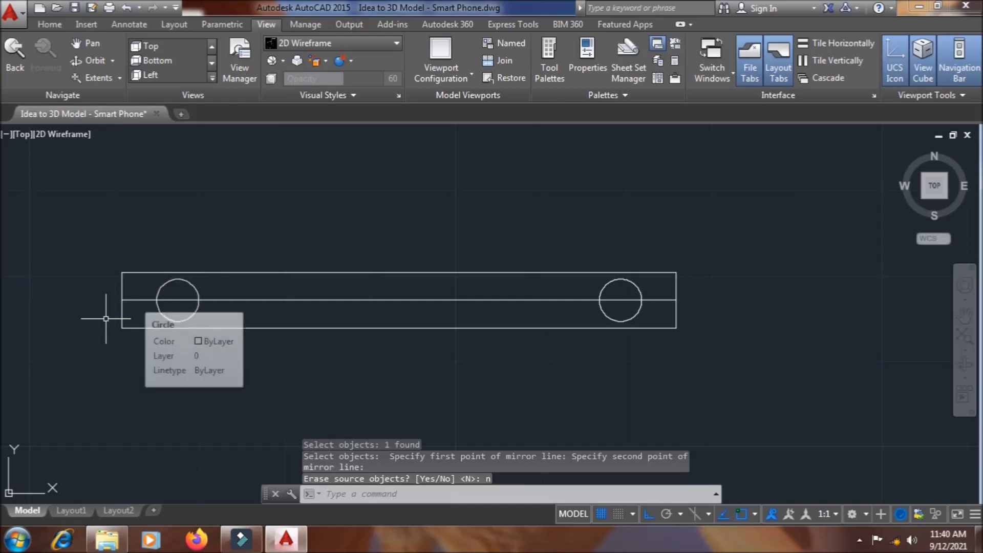
scroll(105, 318, "up", 2)
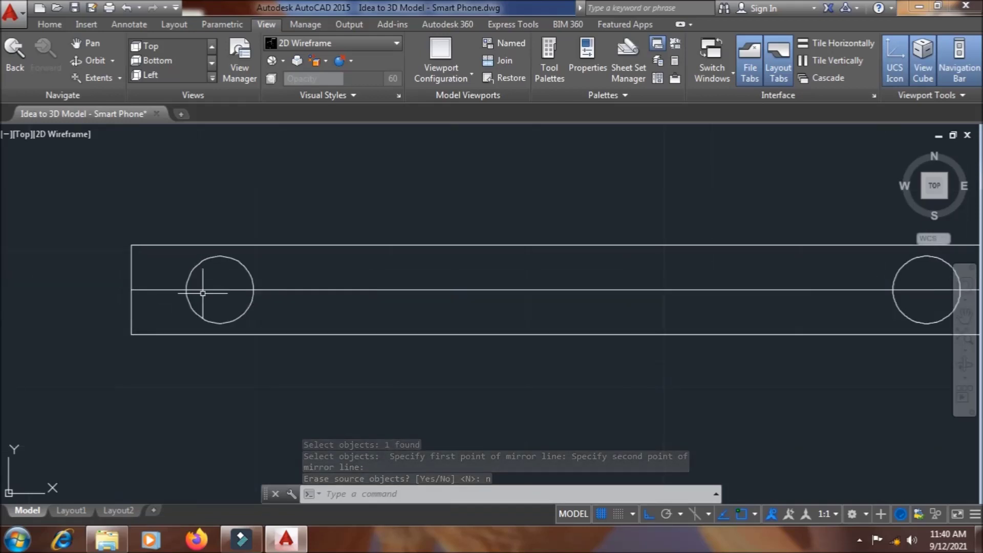
scroll(203, 292, "up", 2)
key("Escape")
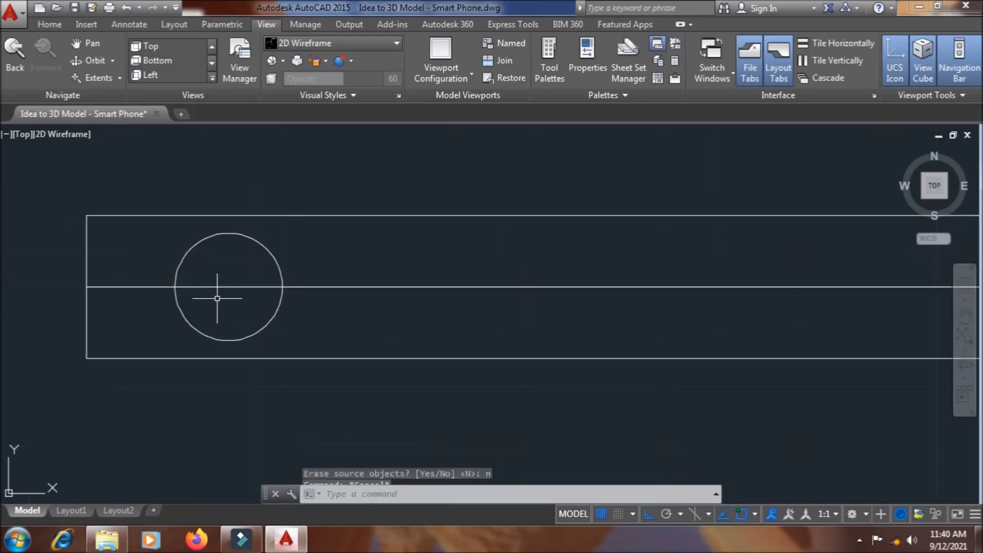
type("e")
key("Return")
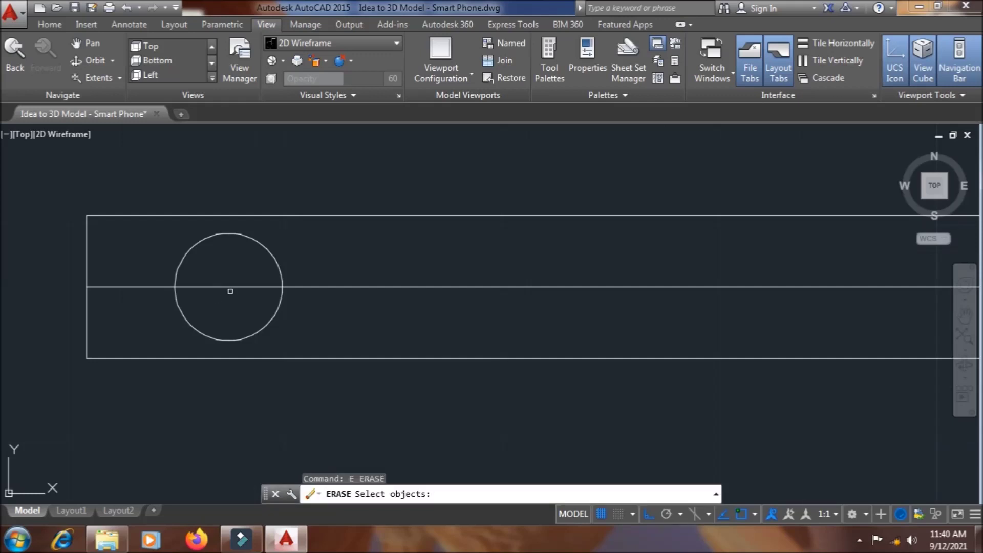
Delete the horizontal centre line and add a smaller circle concentric with the left circle.
left_click(236, 286)
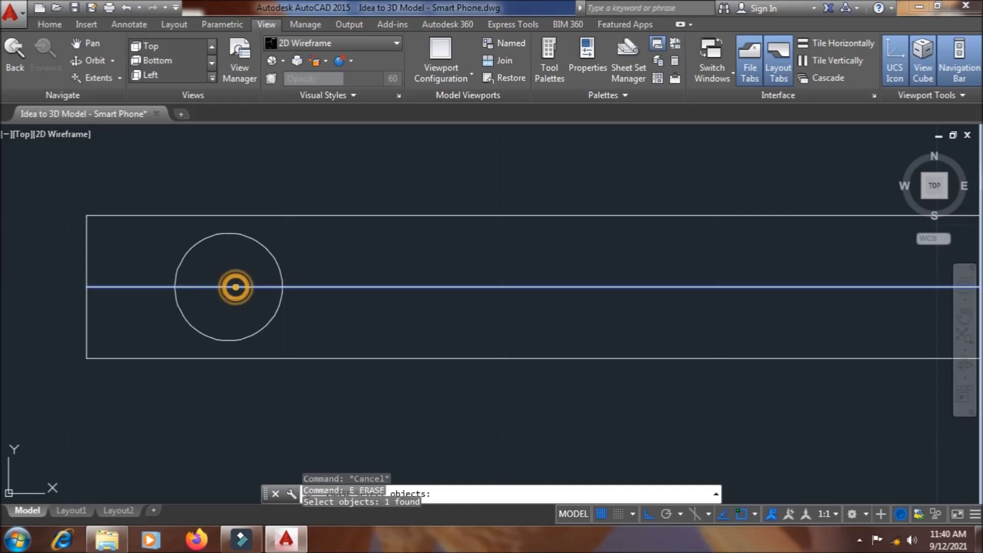
key("Return")
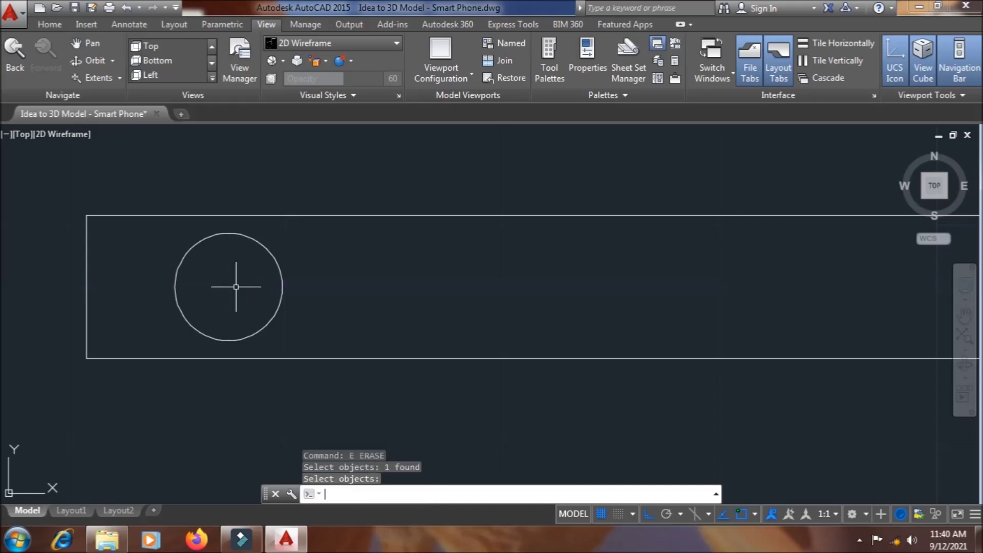
type("c")
key("Return")
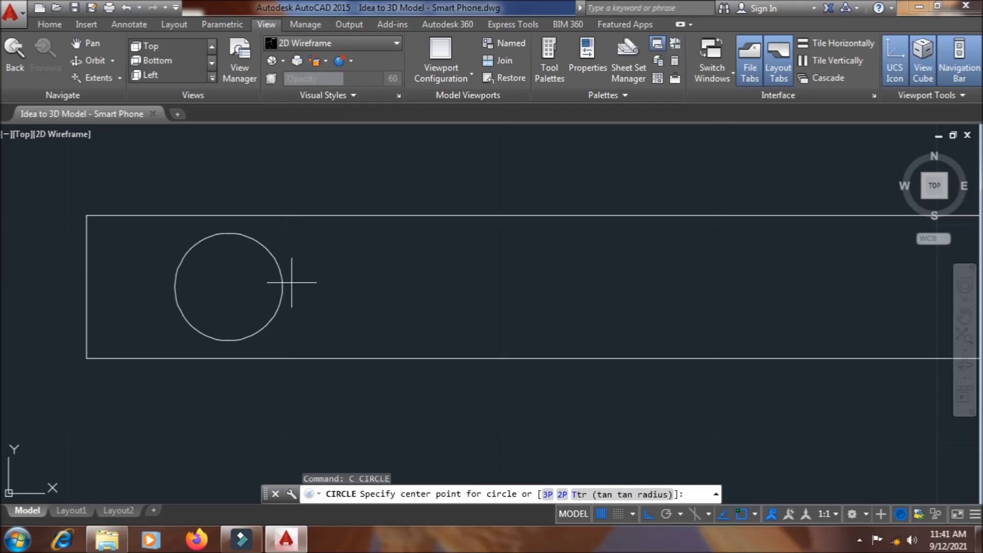
left_click(233, 287)
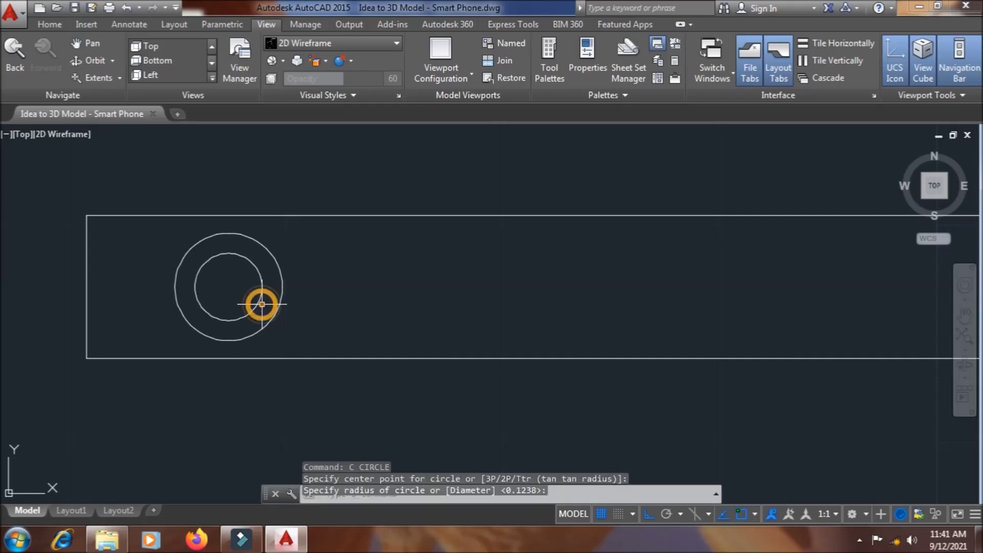
key("Escape")
Start a text block, cancel it, and begin a new line instead.
type("t")
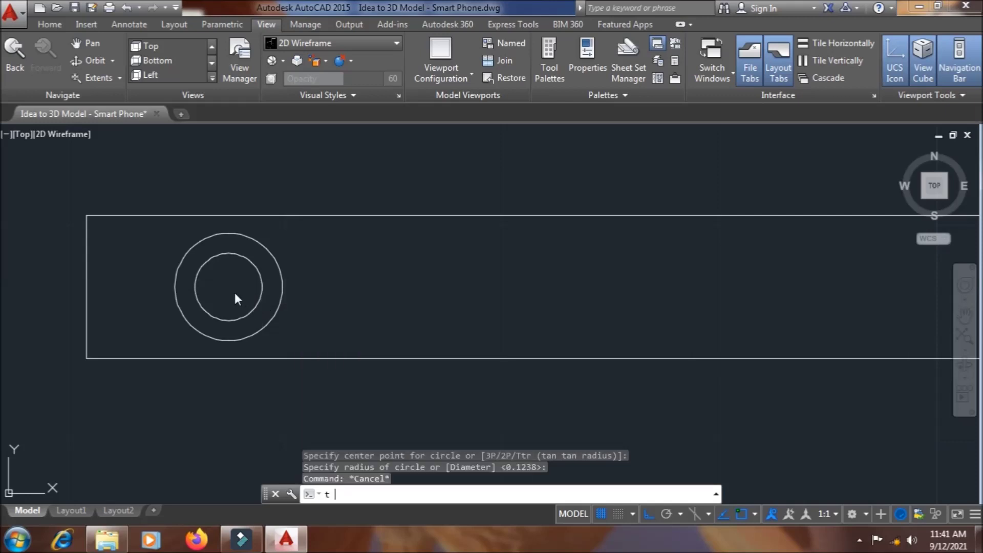
key("Return")
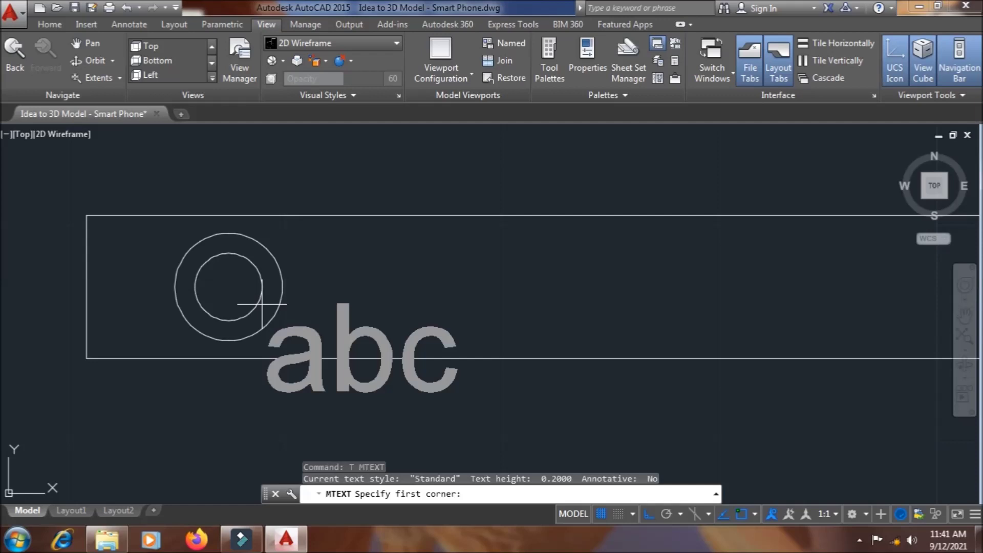
key("Escape")
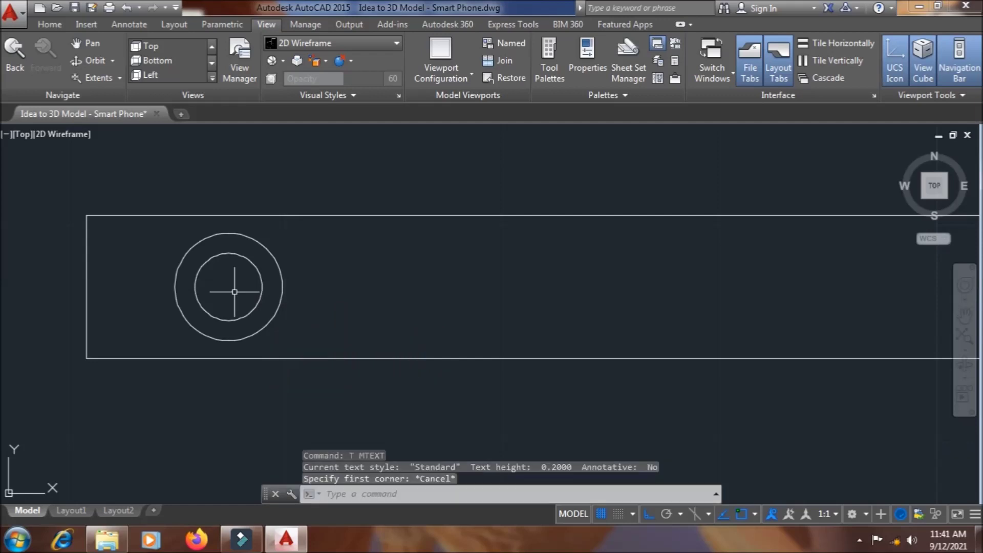
type("l")
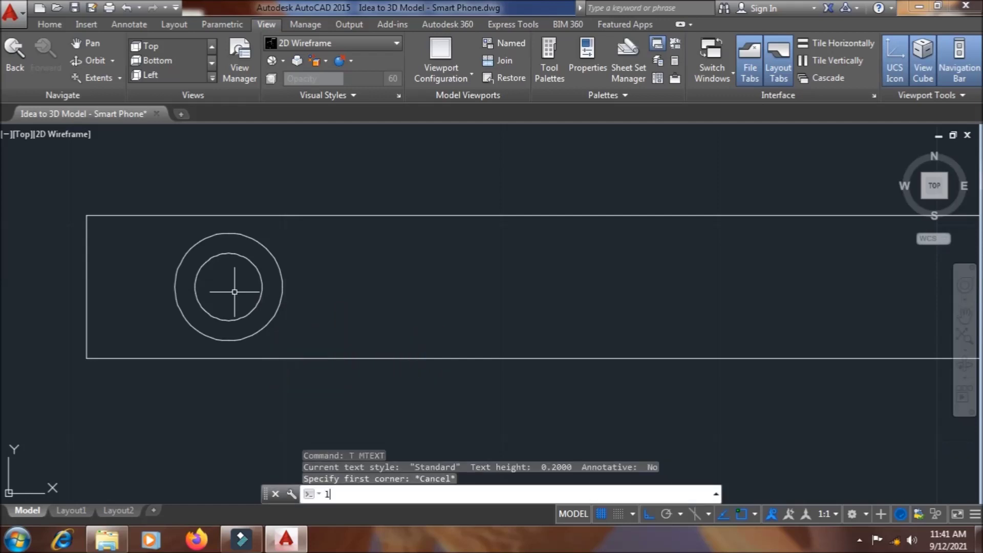
key("Return")
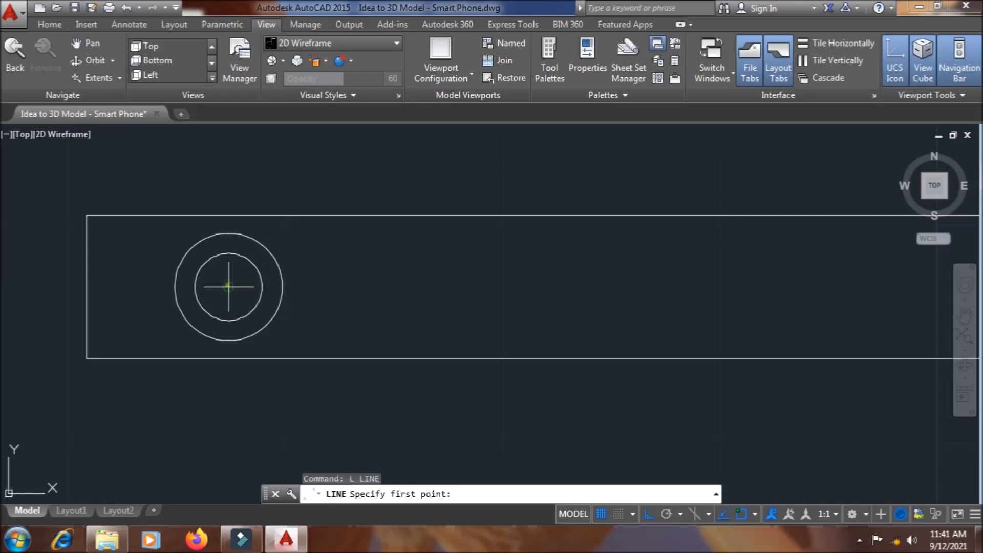
Draw a short vertical line from the left circles' centre down below the inner circle.
left_click(228, 286)
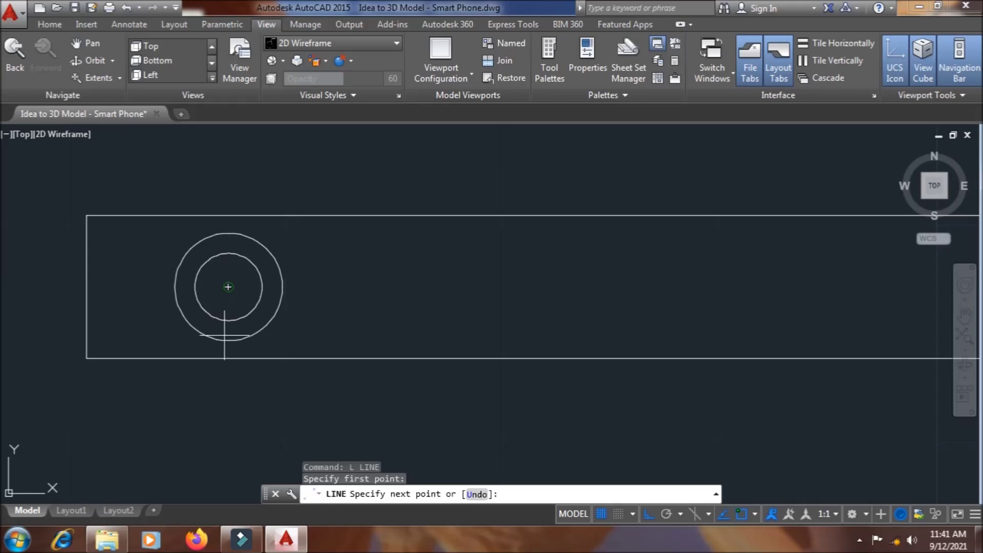
scroll(224, 322, "up", 2)
scroll(228, 330, "up", 2)
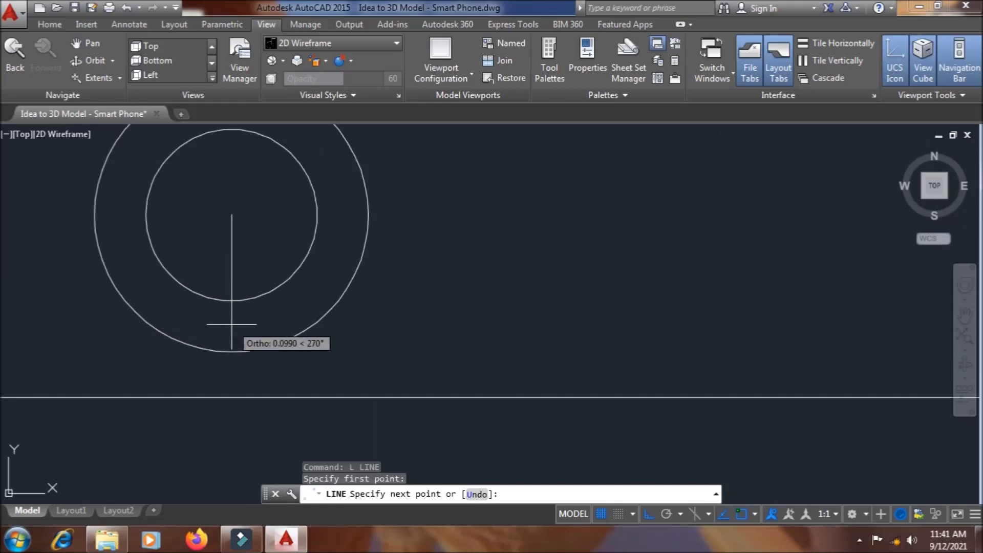
left_click(231, 324)
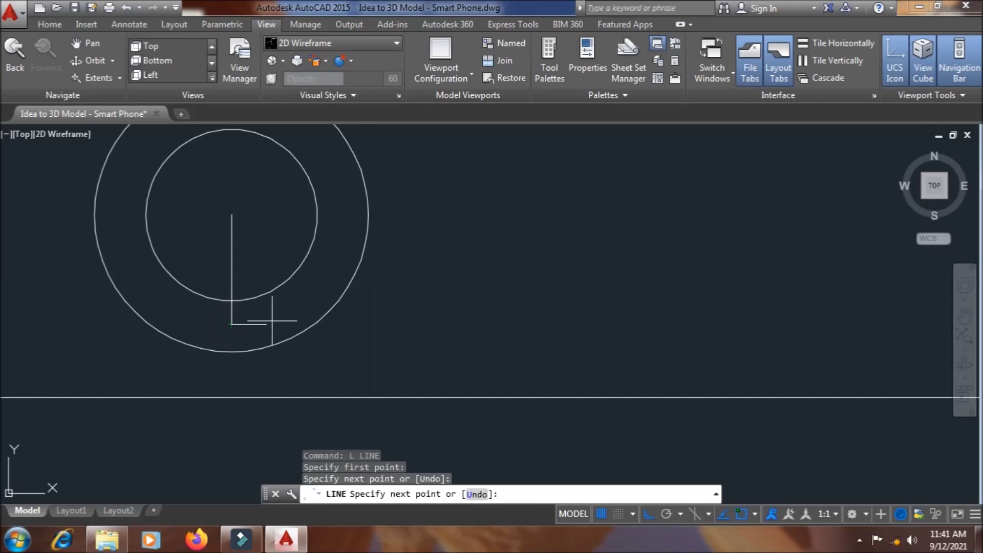
key("Escape")
scroll(293, 317, "down", 2)
scroll(293, 317, "up", 2)
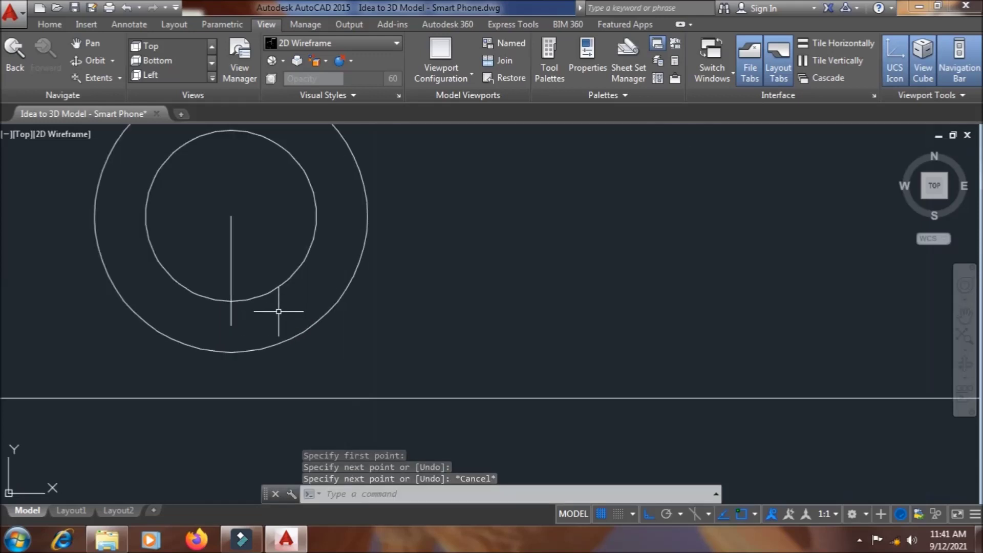
scroll(279, 310, "down", 4)
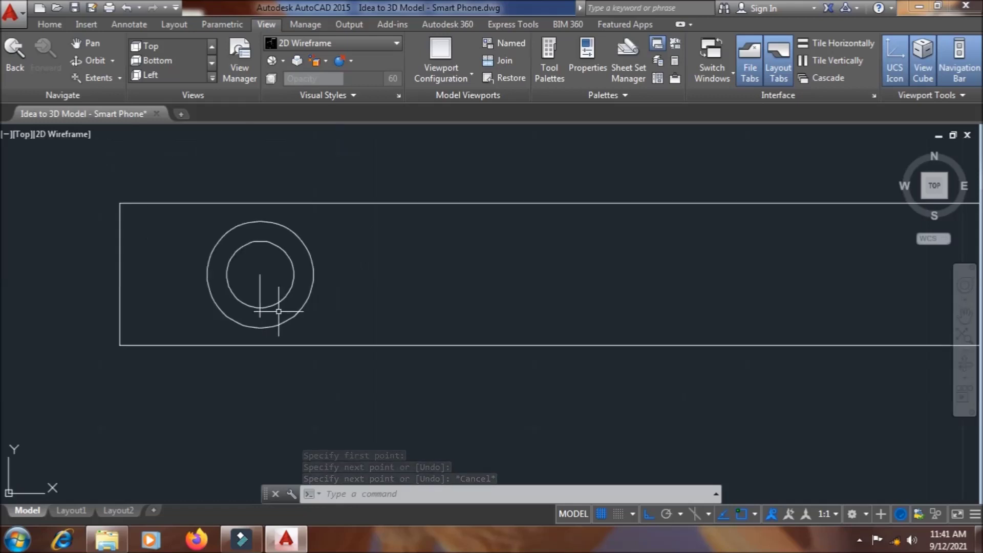
scroll(416, 302, "down", 5)
scroll(437, 328, "down", 3)
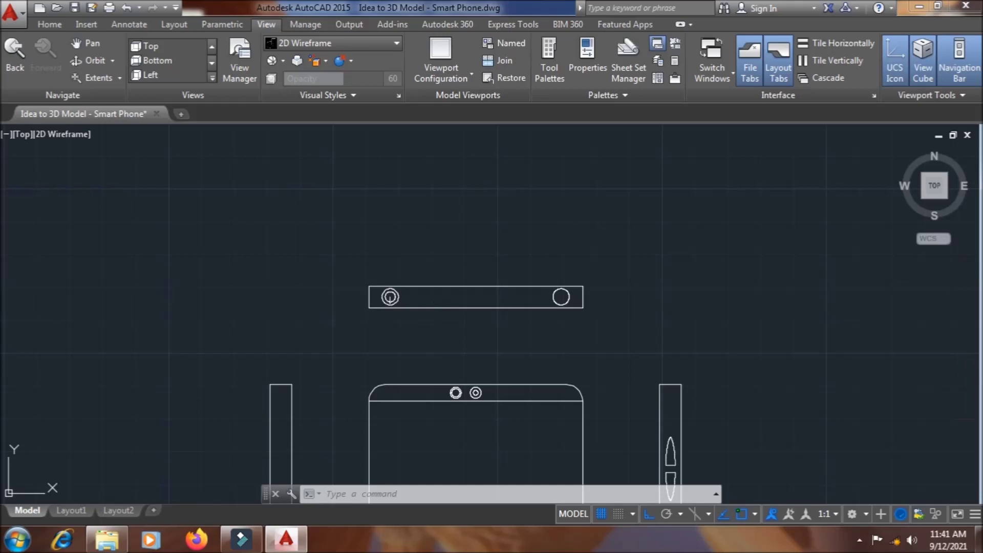
Save the drawing and reframe the view so all phone views fit on screen.
key("ctrl+s")
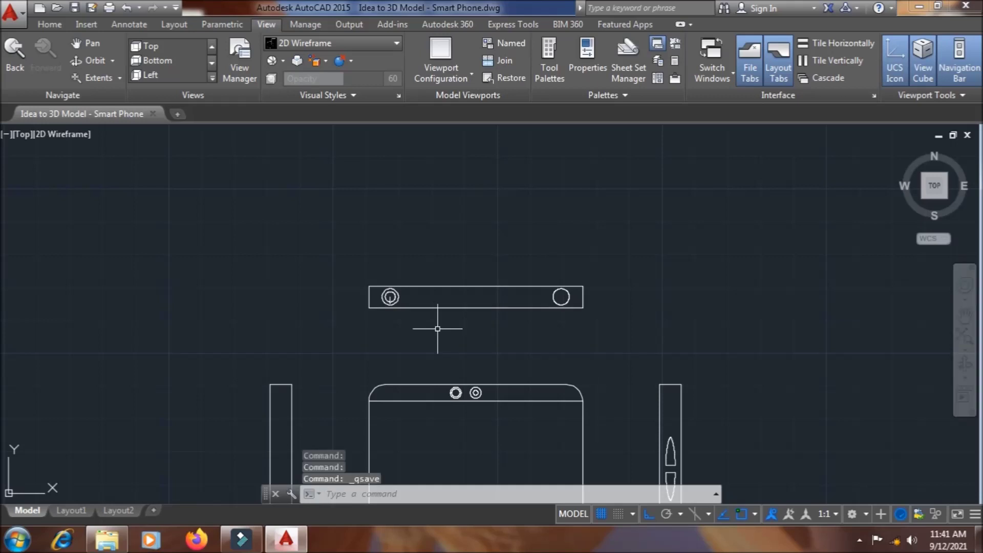
scroll(438, 329, "down", 4)
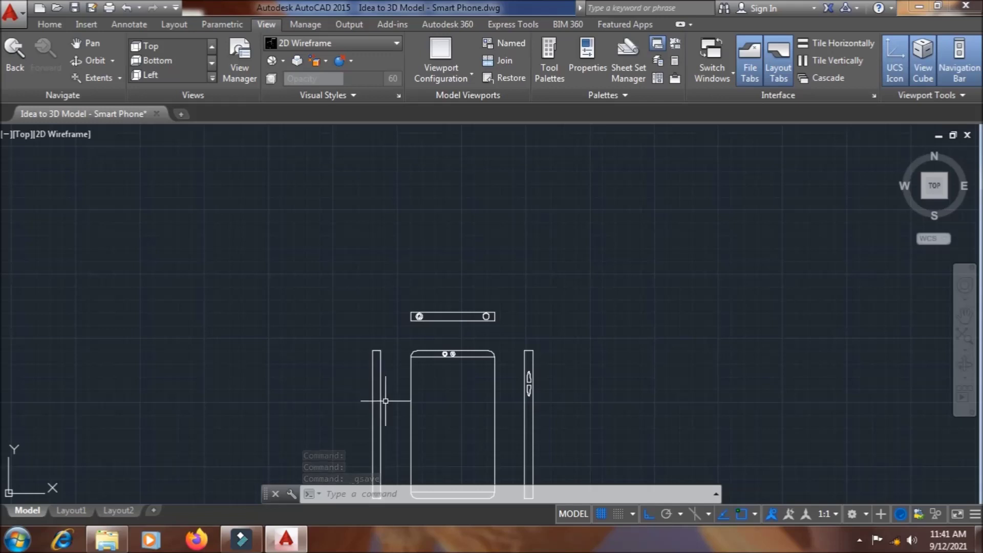
mouse_move(388, 398)
middle_mouse_down()
mouse_move(407, 315)
mouse_move(405, 278)
middle_mouse_up()
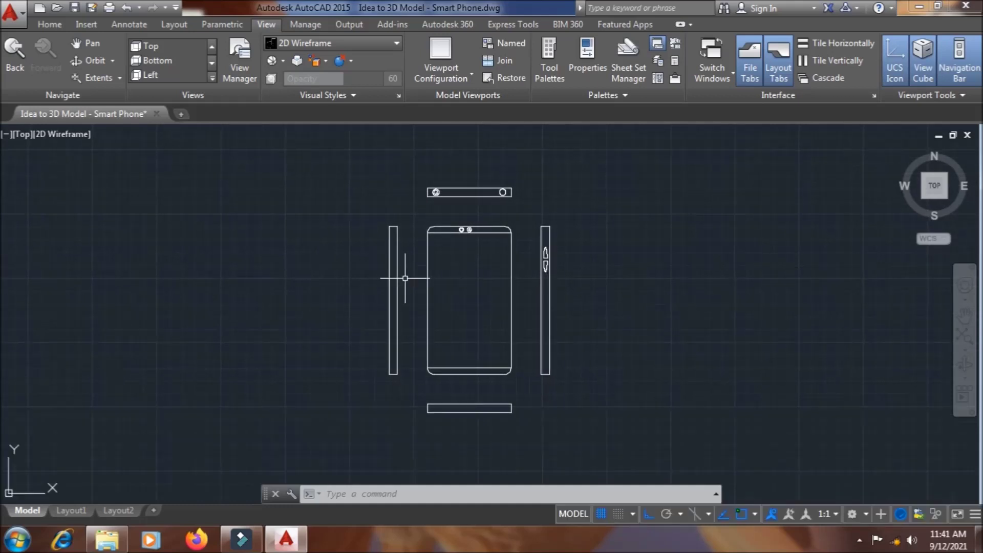